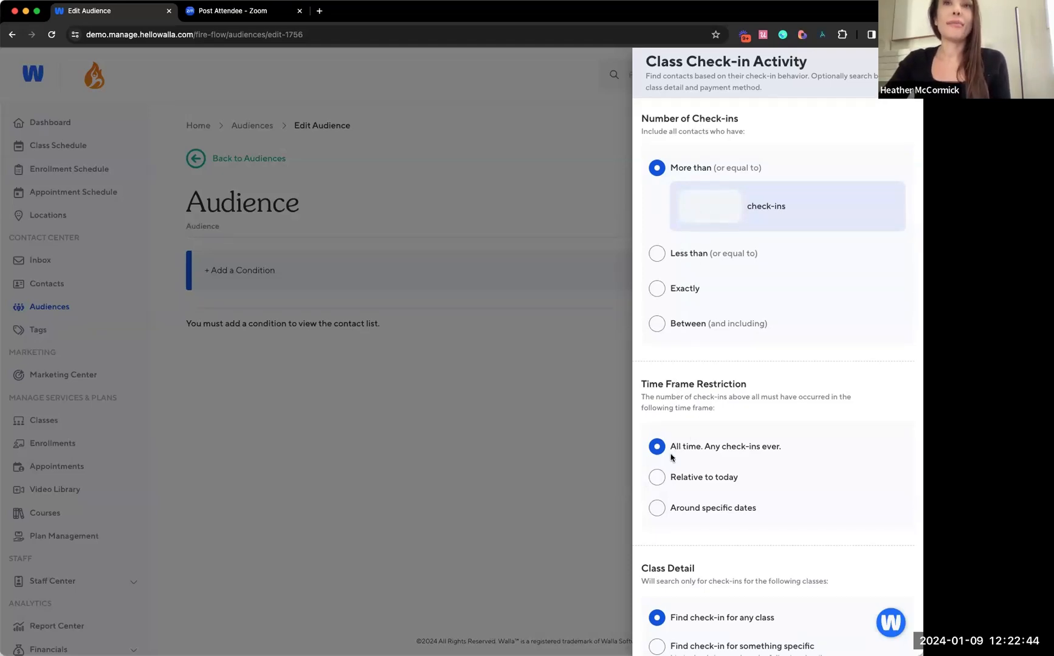
# Restrict the check-in time frame relative to today and require more than or equal to 1 check-in
pyautogui.click(678, 480)
pyautogui.scroll(-5, 697, 419)
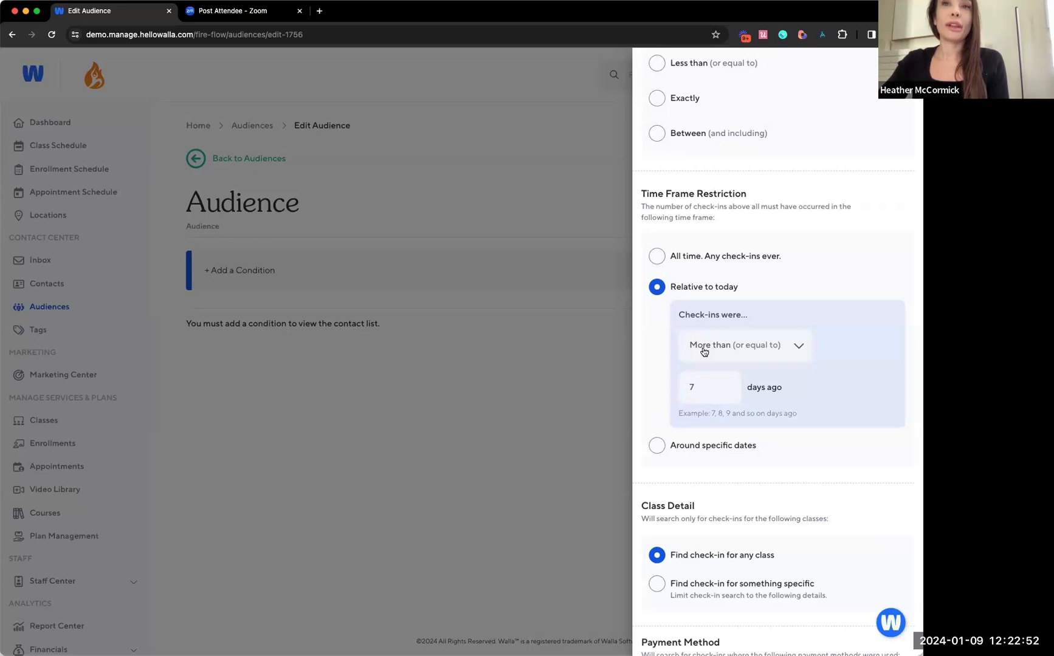
pyautogui.click(704, 392)
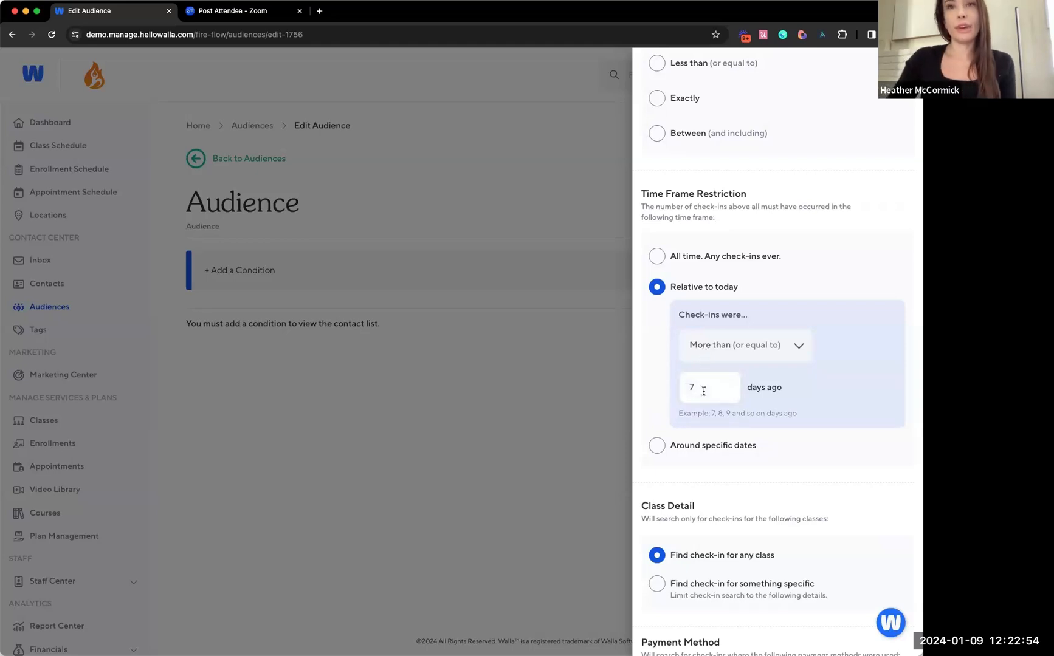
pyautogui.scroll(2, 705, 287)
pyautogui.scroll(1, 694, 147)
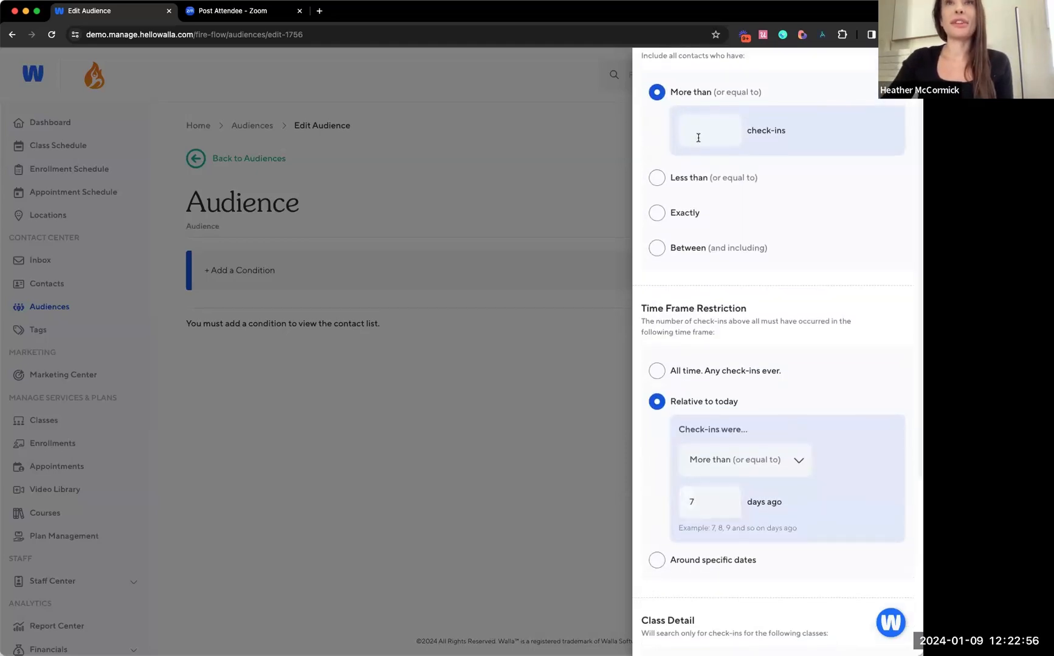
pyautogui.click(698, 137)
pyautogui.write('1')
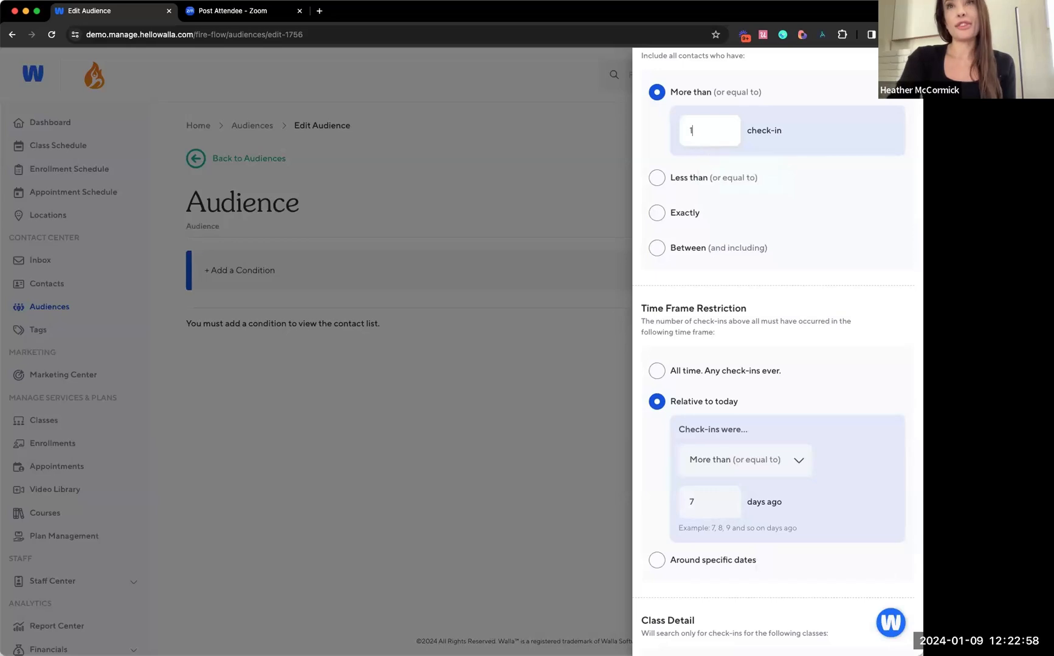
pyautogui.click(802, 417)
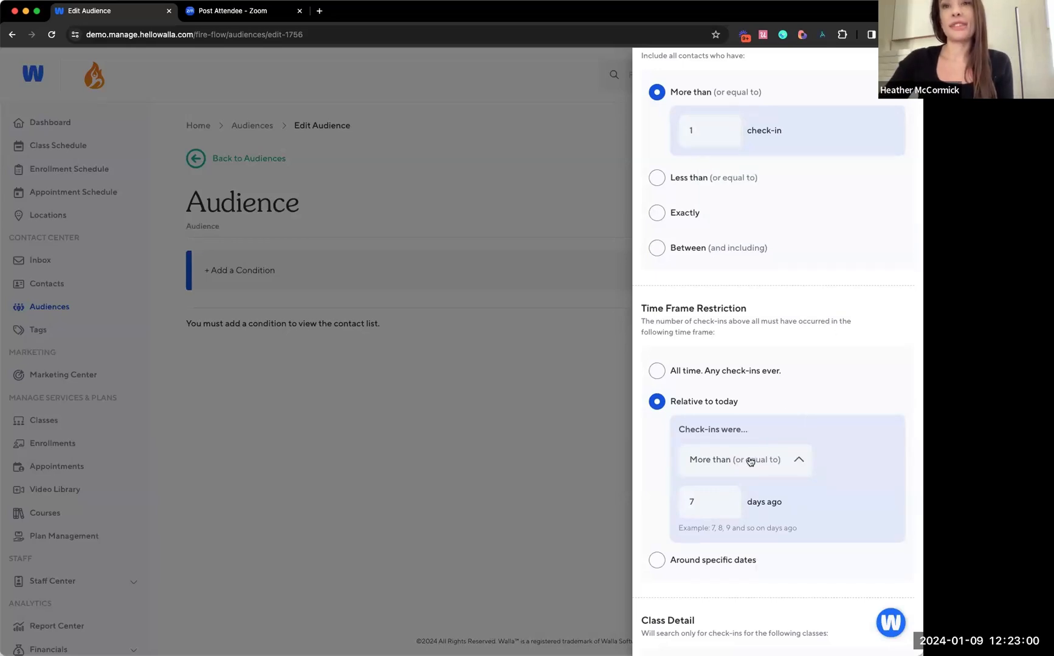
# Set the relative time frame to check-ins within the last 10 days, inclusive
pyautogui.click(748, 462)
pyautogui.click(739, 480)
pyautogui.doubleClick(706, 500)
pyautogui.write('10')
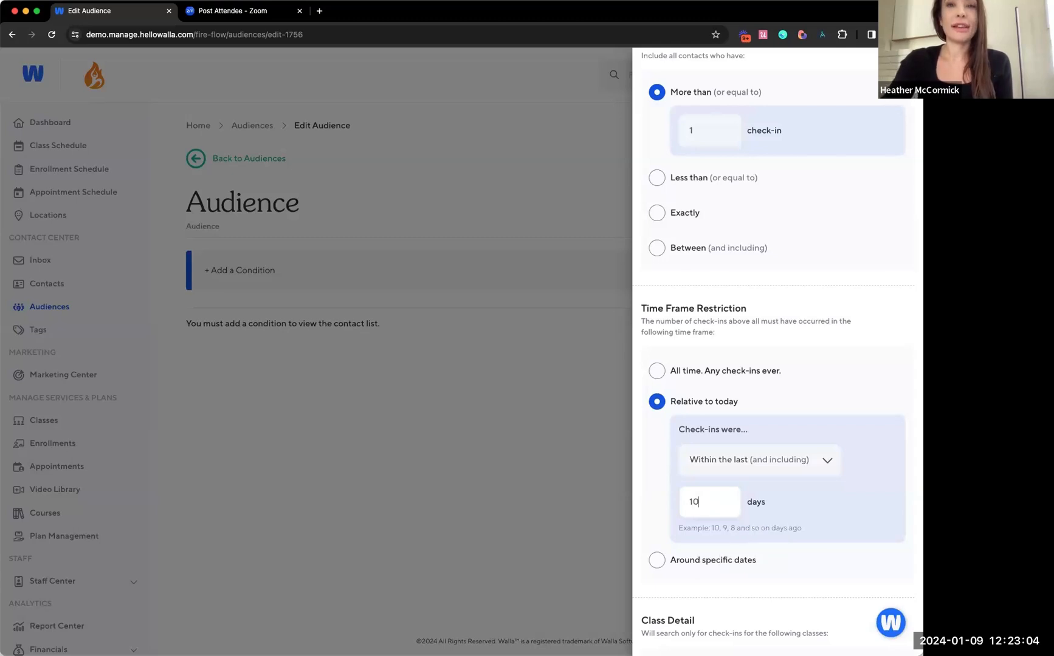
pyautogui.click(789, 394)
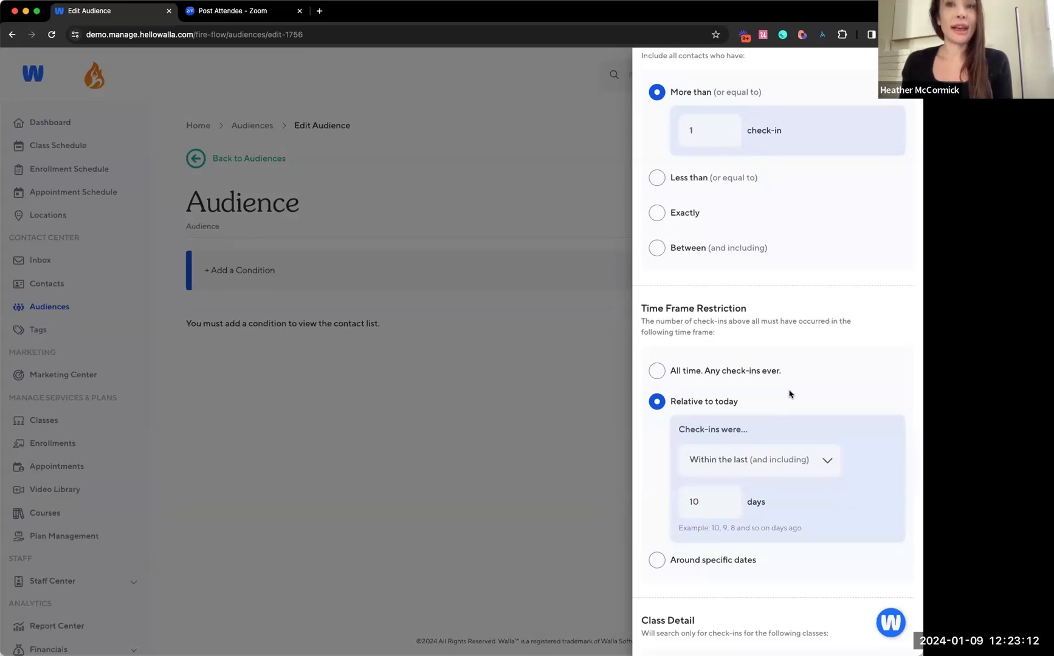
# Set the number of check-ins to exactly 31
pyautogui.scroll(-1, 788, 393)
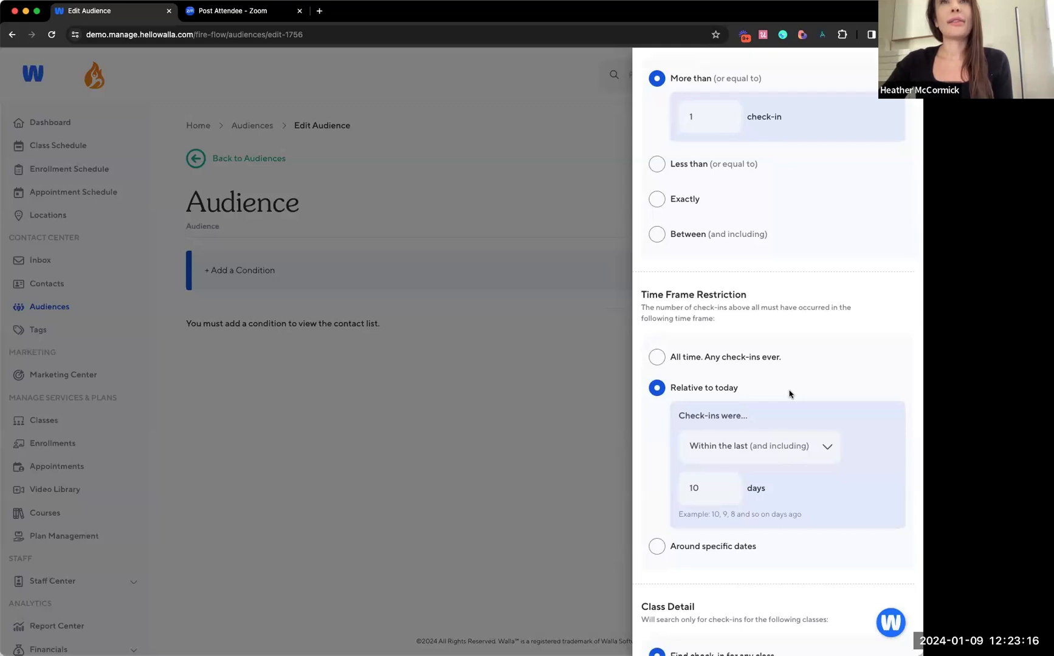
pyautogui.scroll(3, 788, 394)
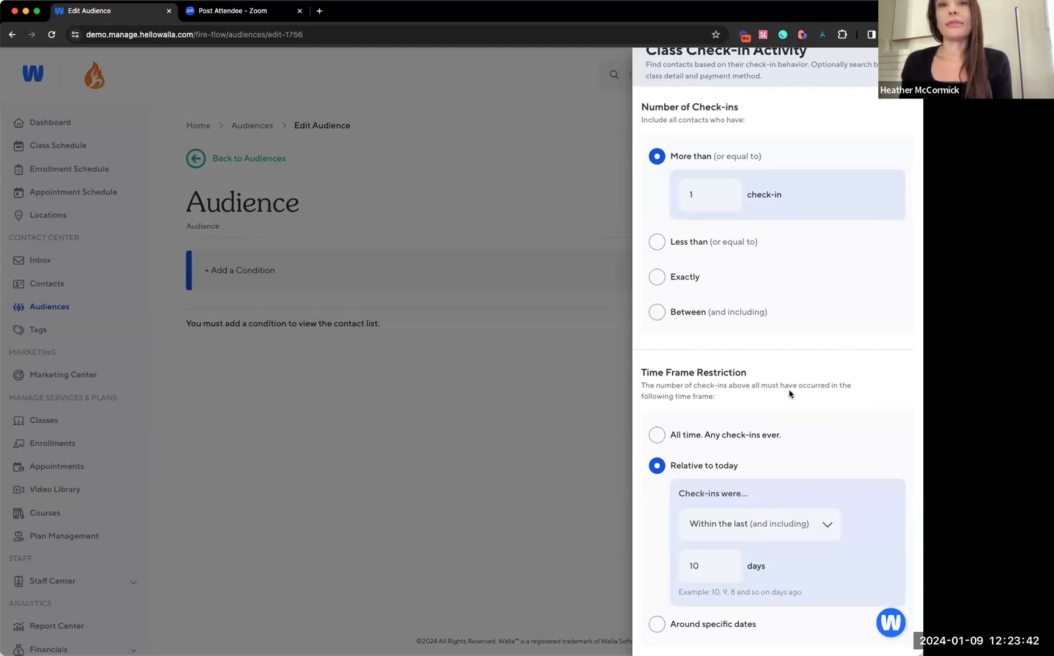
pyautogui.scroll(1, 788, 394)
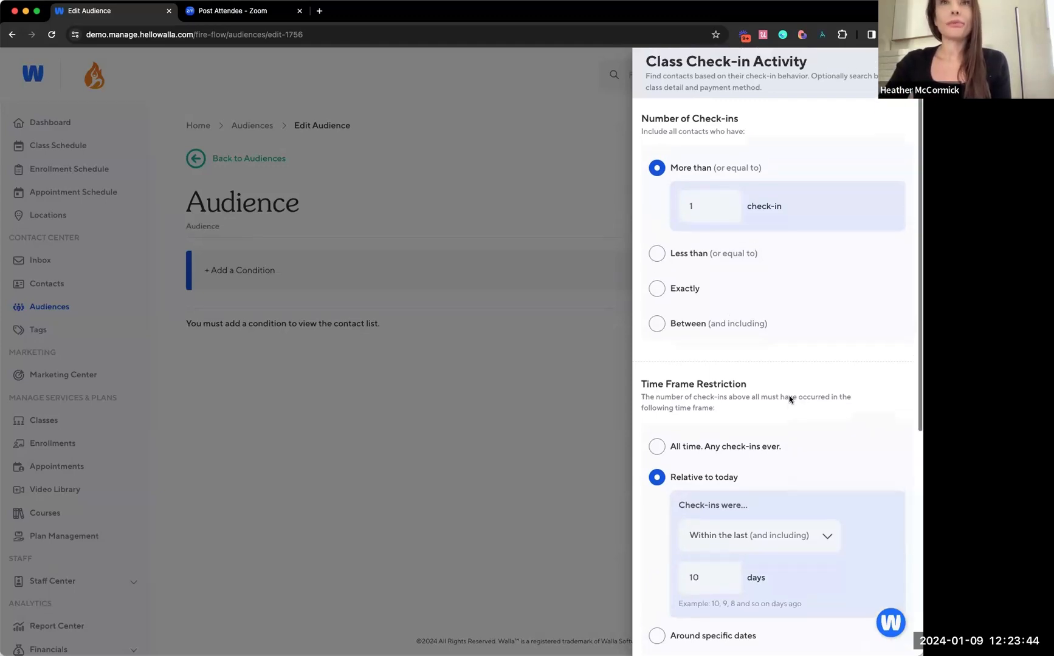
pyautogui.scroll(-2, 789, 396)
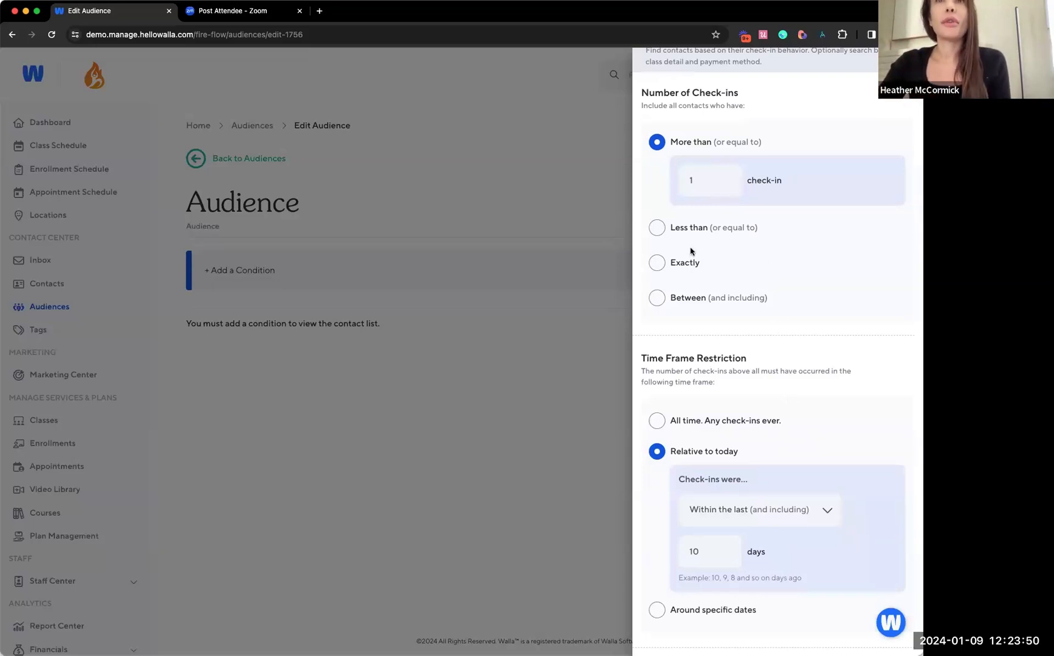
pyautogui.click(691, 266)
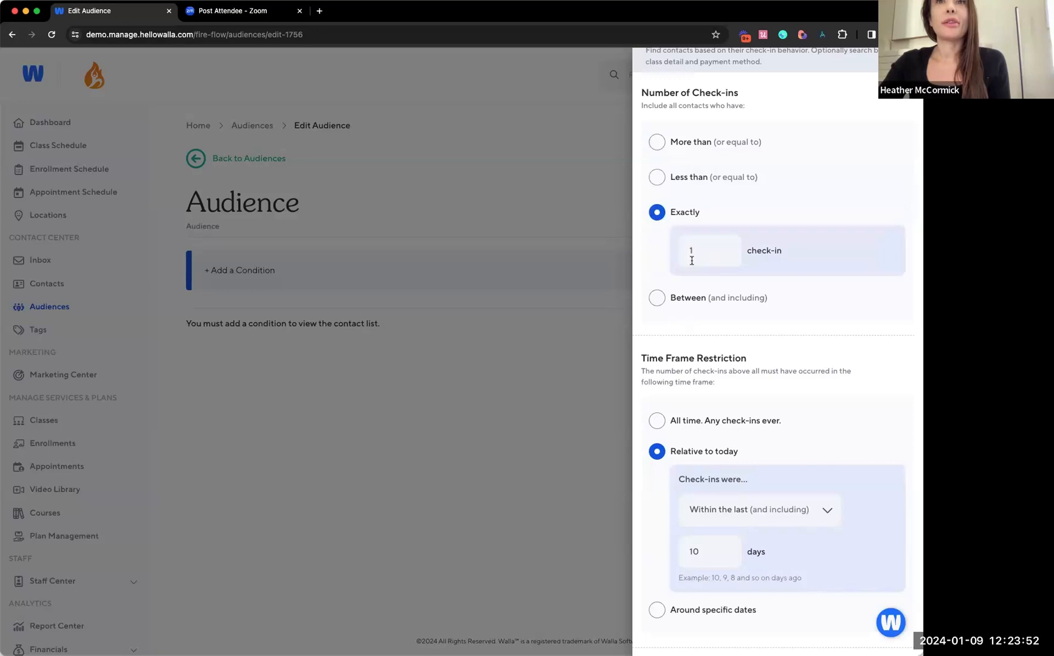
pyautogui.click(700, 255)
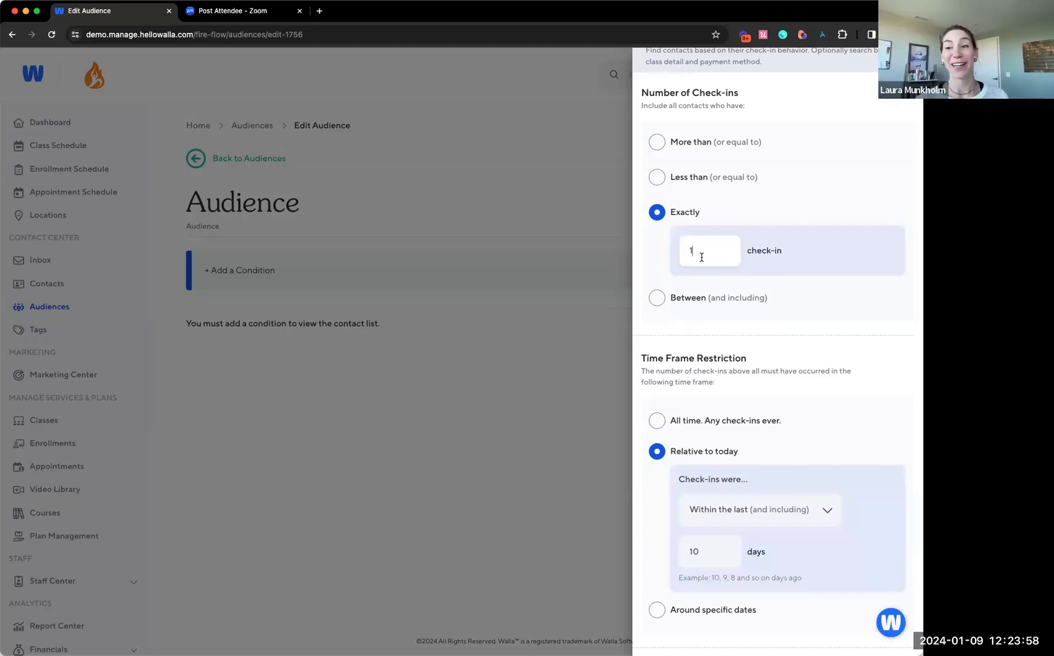
pyautogui.write('0')
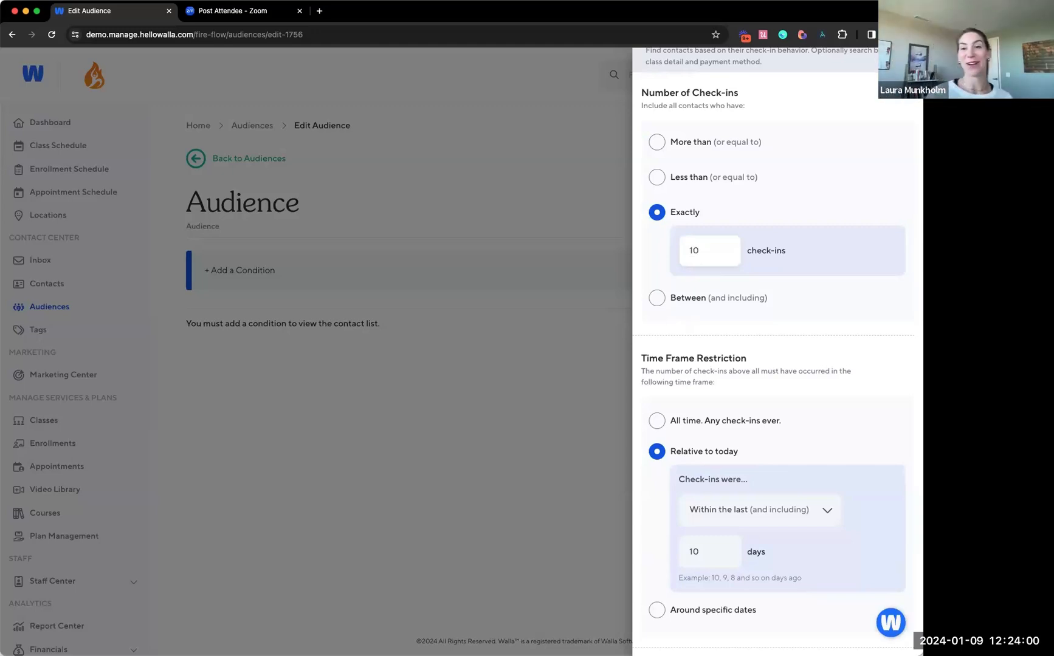
pyautogui.press('BackSpace')
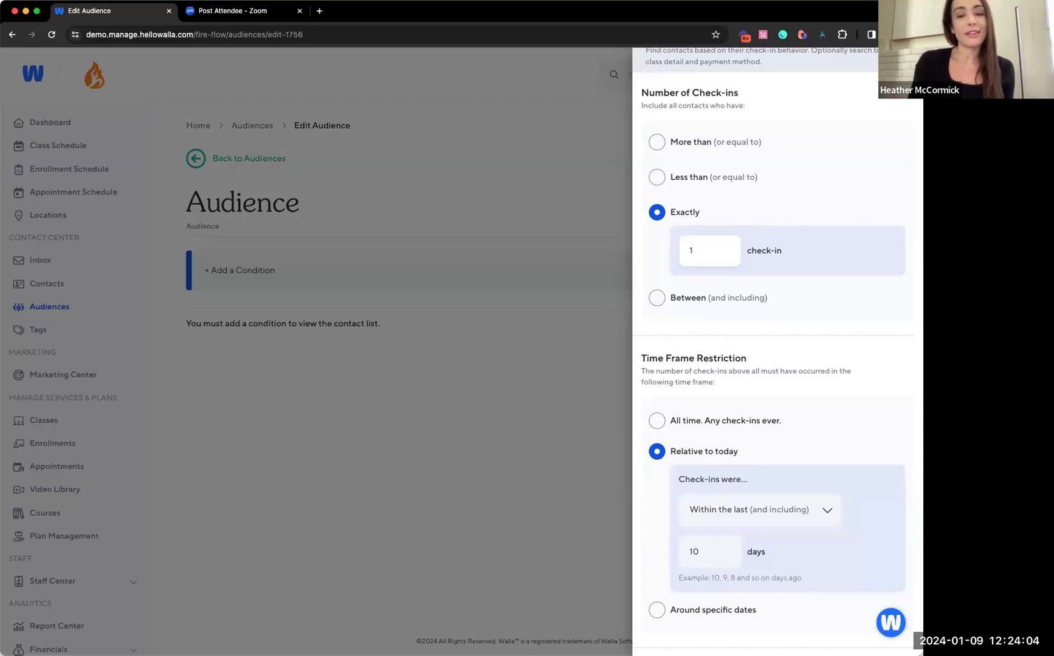
pyautogui.press('BackSpace')
pyautogui.write('31')
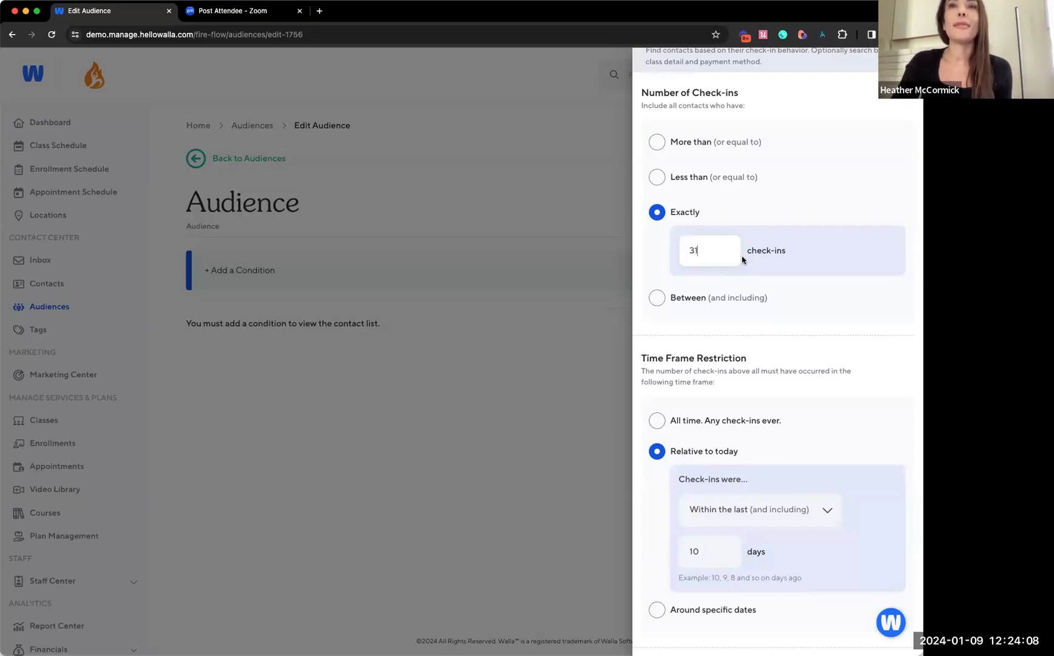
pyautogui.click(752, 274)
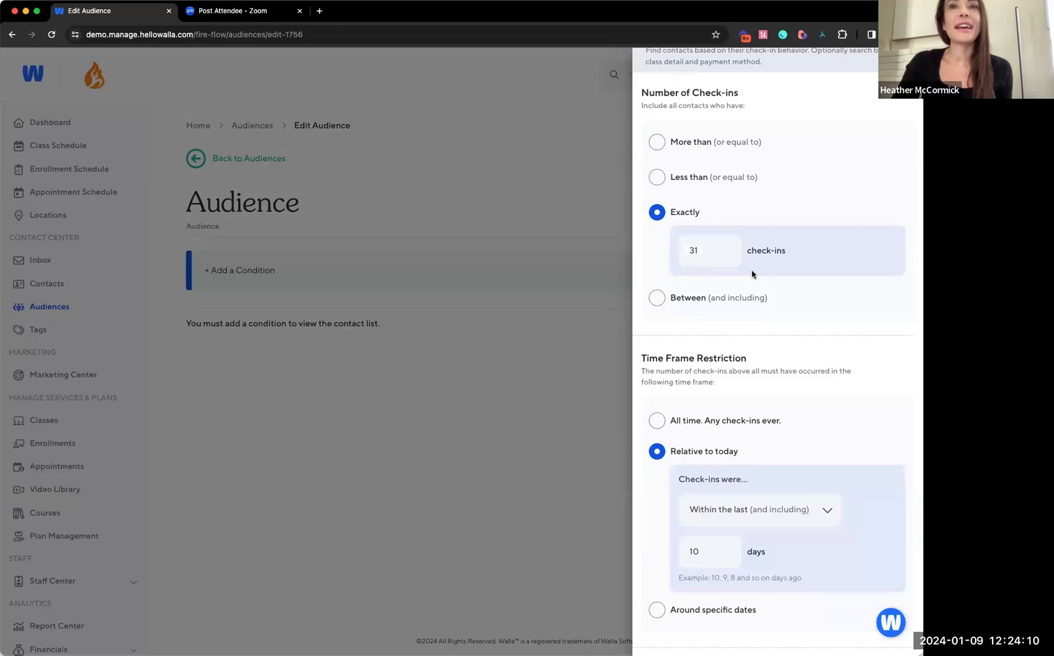
# Switch the time frame restriction to specific dates, using the inclusive Between range
pyautogui.scroll(-2, 783, 364)
pyautogui.scroll(-2, 786, 330)
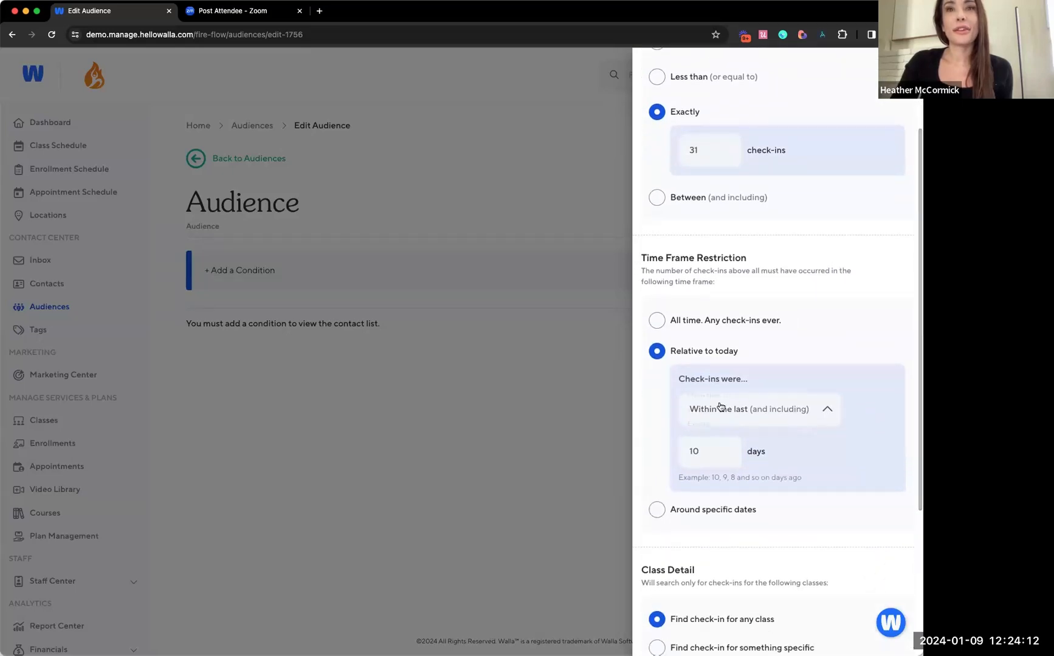
pyautogui.click(735, 409)
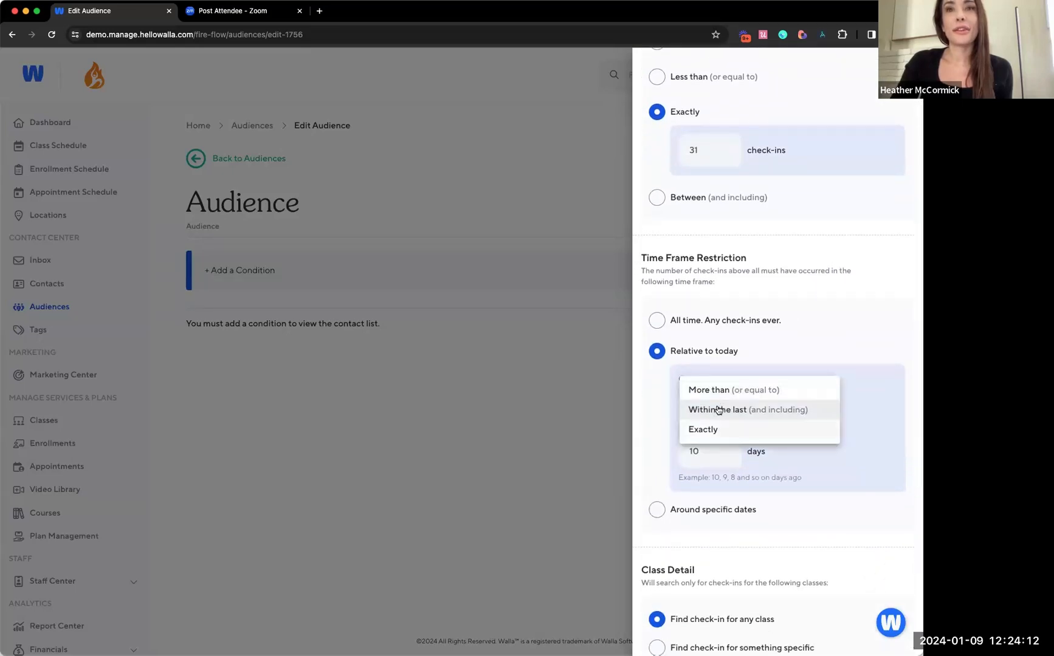
pyautogui.click(748, 509)
pyautogui.click(747, 510)
pyautogui.click(731, 430)
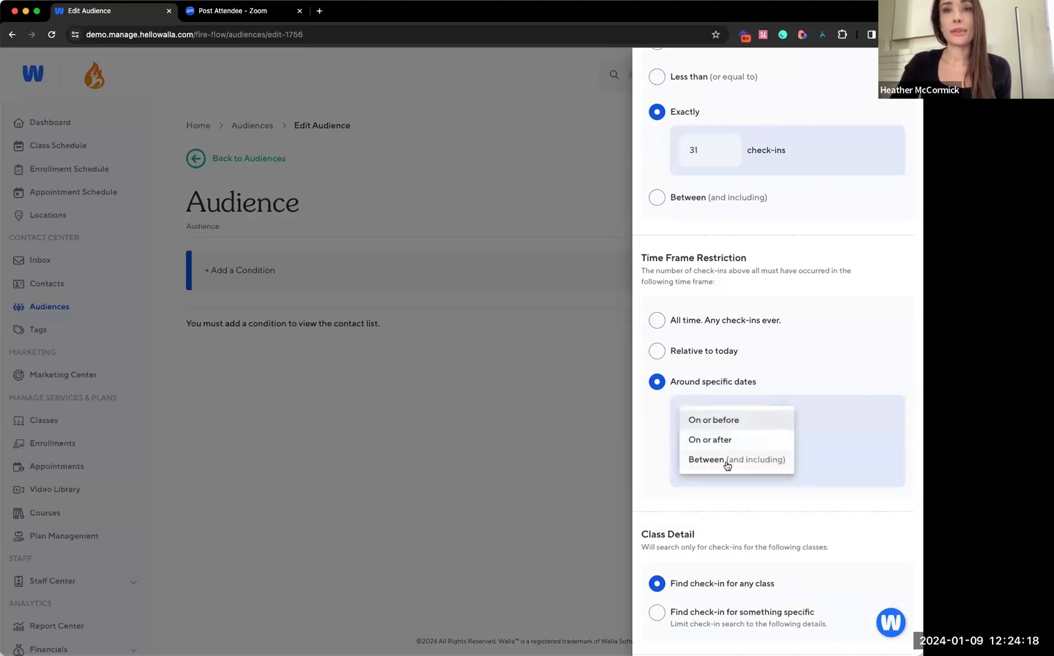
pyautogui.click(726, 460)
# Set the check-in date range from 12/01/2023 to 12/31/2023
pyautogui.click(765, 462)
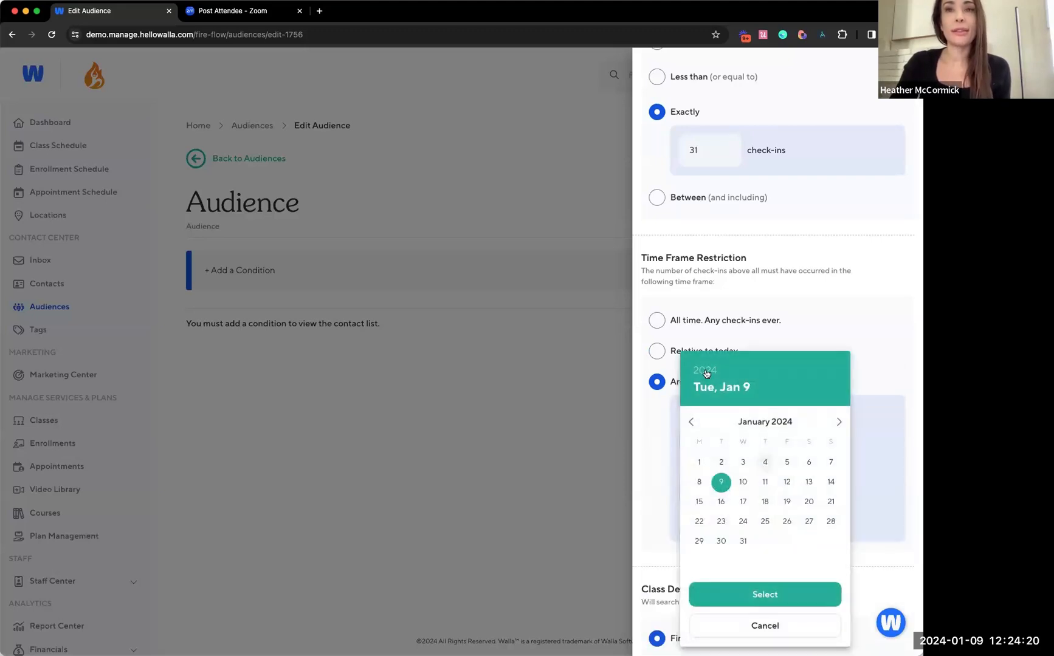
pyautogui.click(695, 423)
pyautogui.click(784, 463)
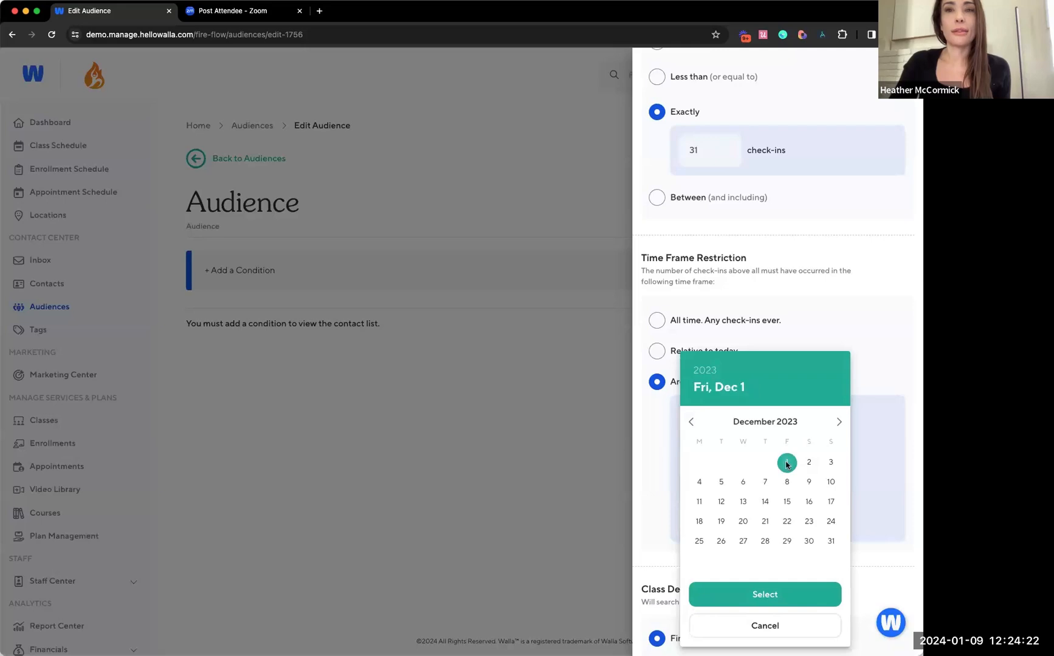
pyautogui.click(820, 592)
pyautogui.click(764, 517)
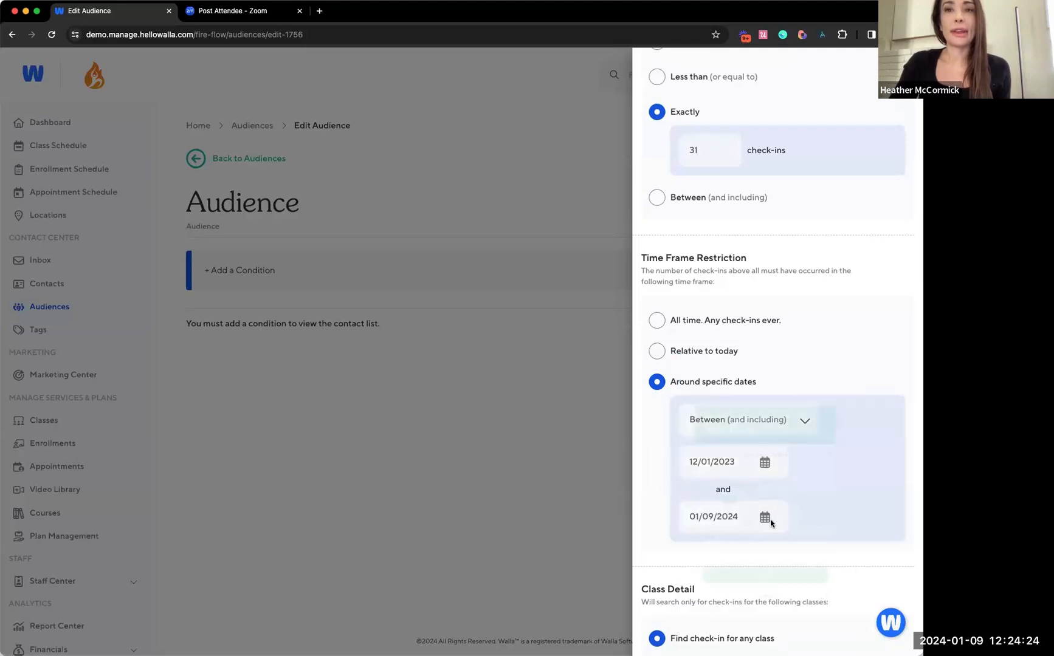
pyautogui.click(692, 423)
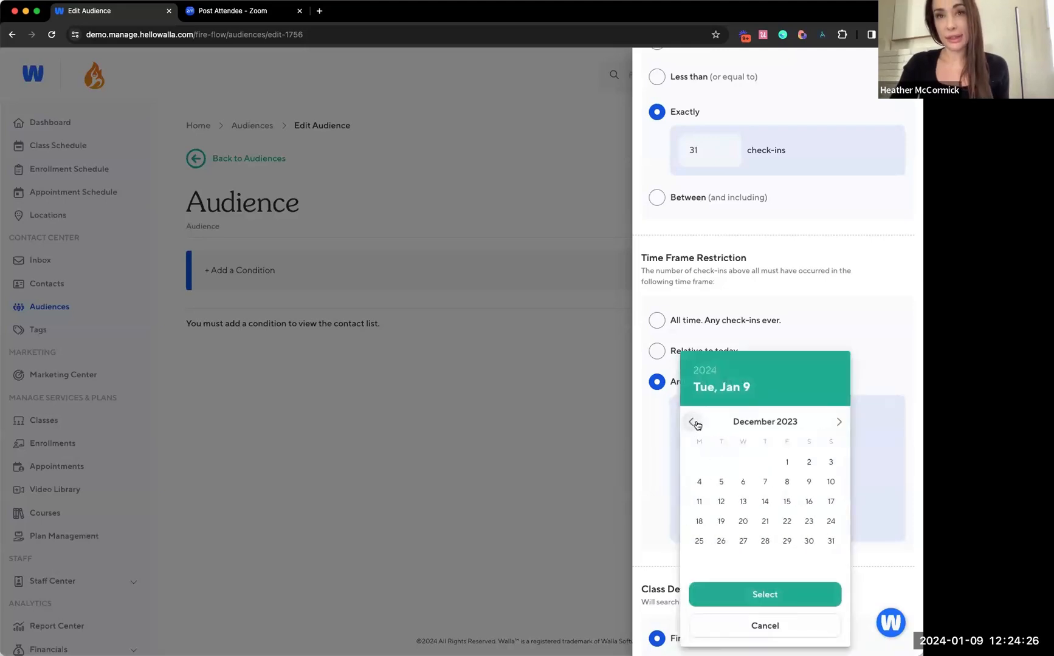
pyautogui.click(832, 542)
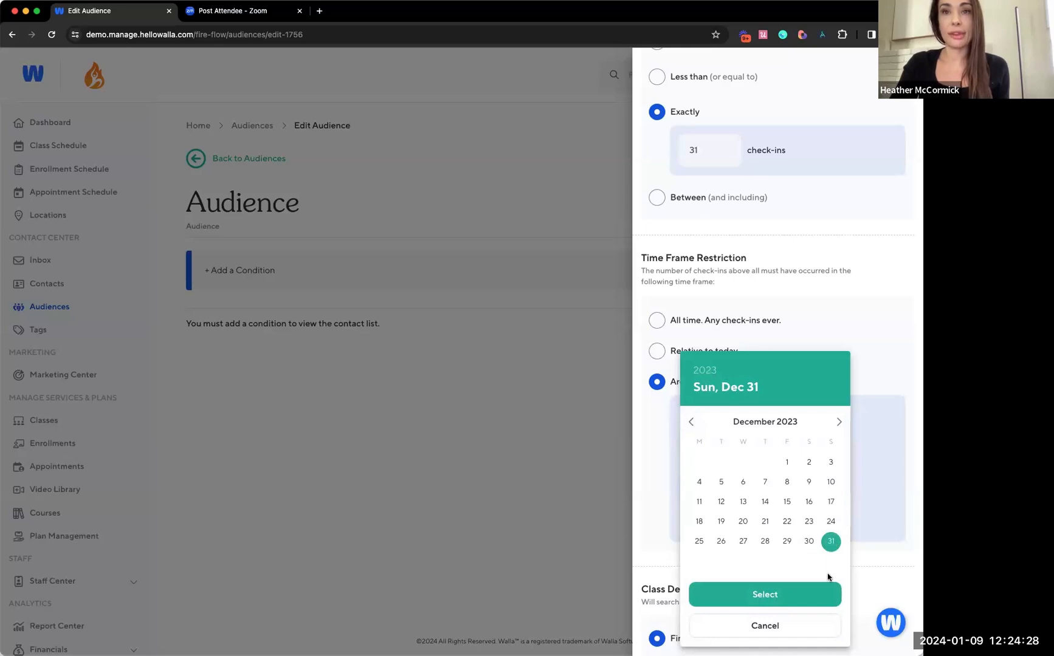
pyautogui.click(819, 595)
# Limit the condition to a specific payment method, restricted to specific plans
pyautogui.scroll(-3, 817, 512)
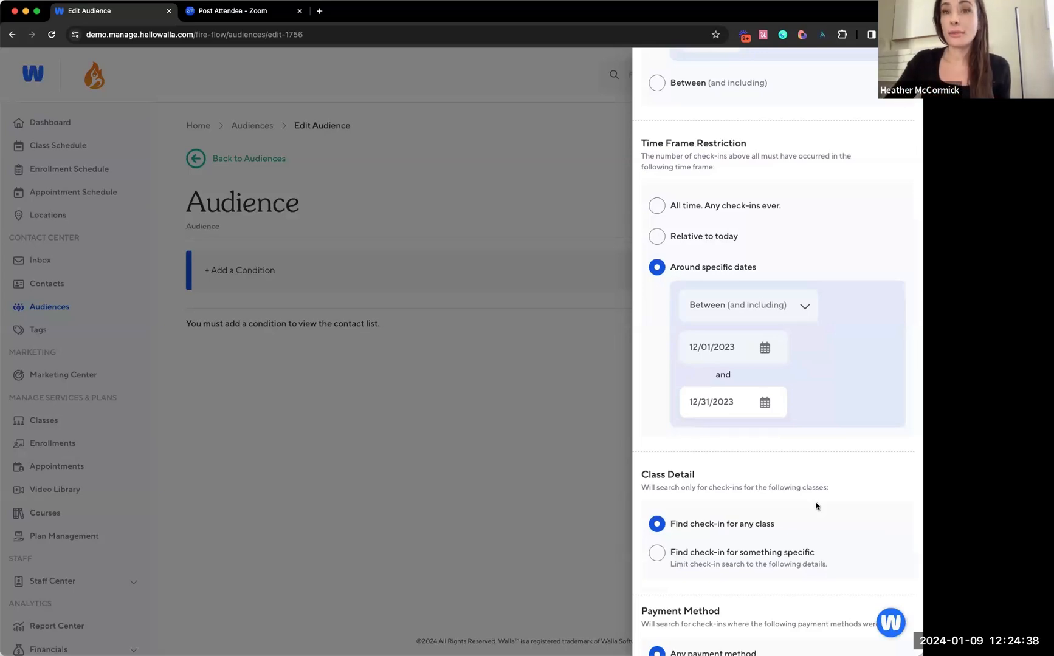
pyautogui.scroll(-5, 816, 506)
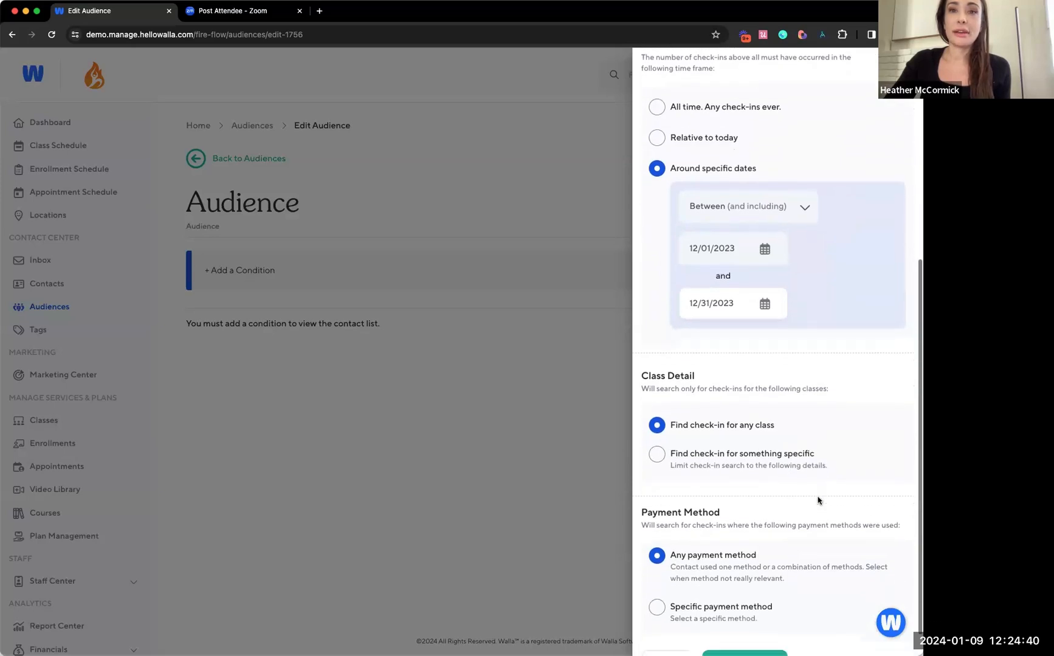
pyautogui.click(711, 584)
pyautogui.scroll(-2, 710, 577)
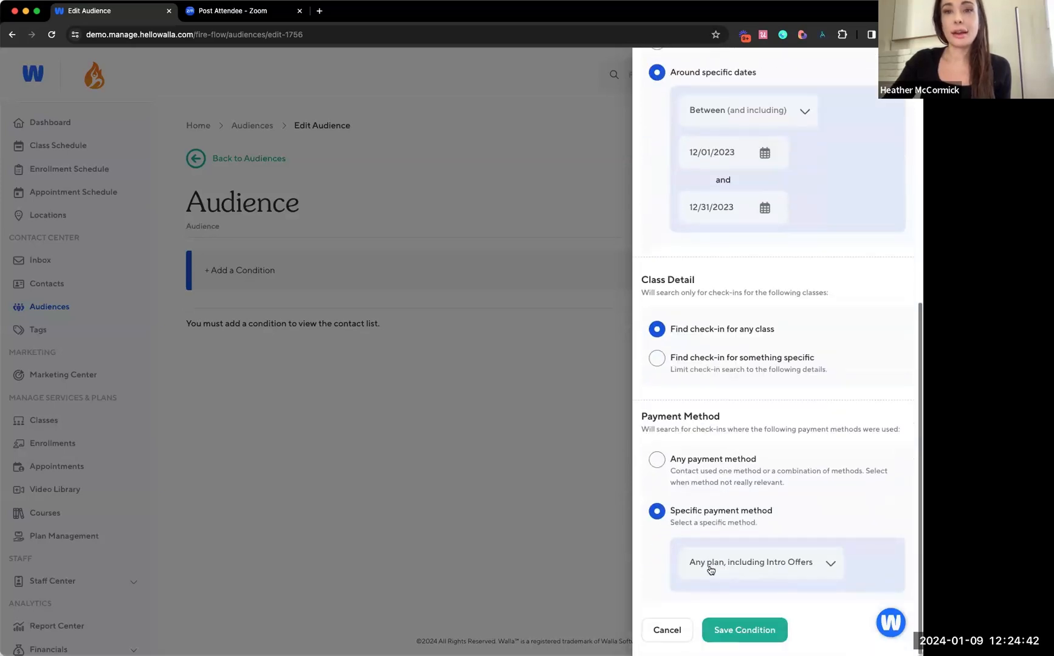
pyautogui.click(728, 568)
pyautogui.click(720, 582)
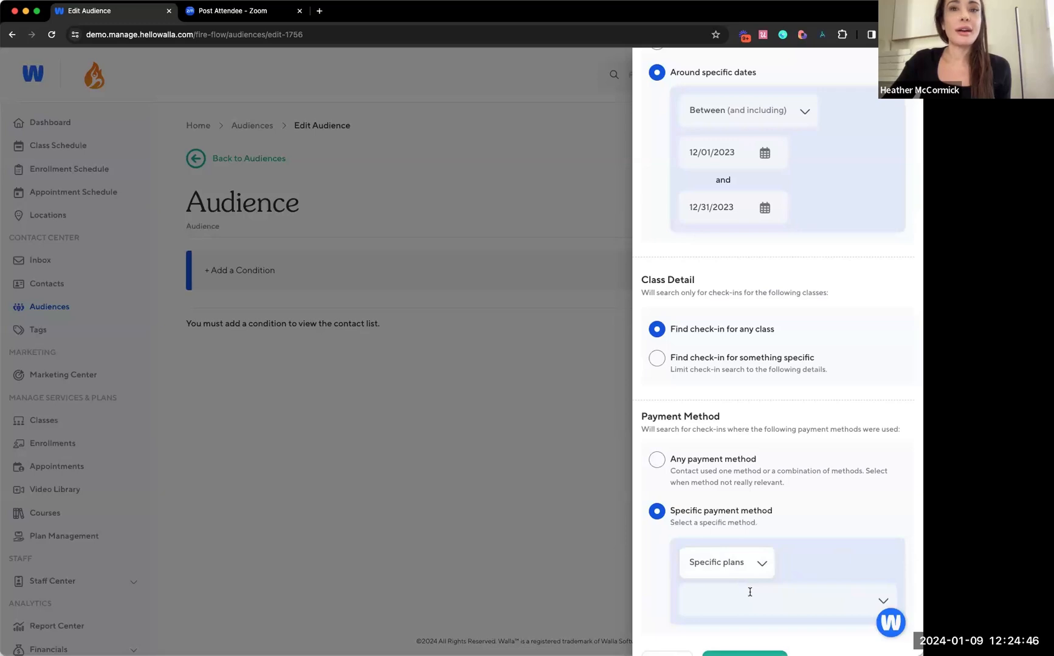
# Add Fire and Flow Unlimited Membership and Monthly Unlimited Membership as the accepted plans
pyautogui.click(749, 592)
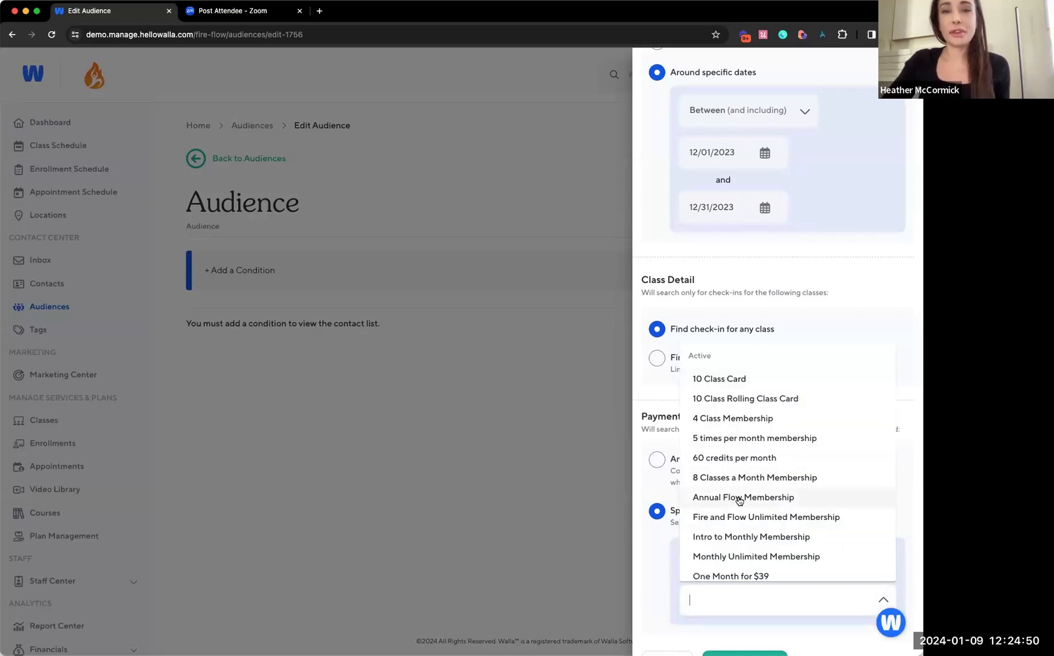
pyautogui.click(787, 518)
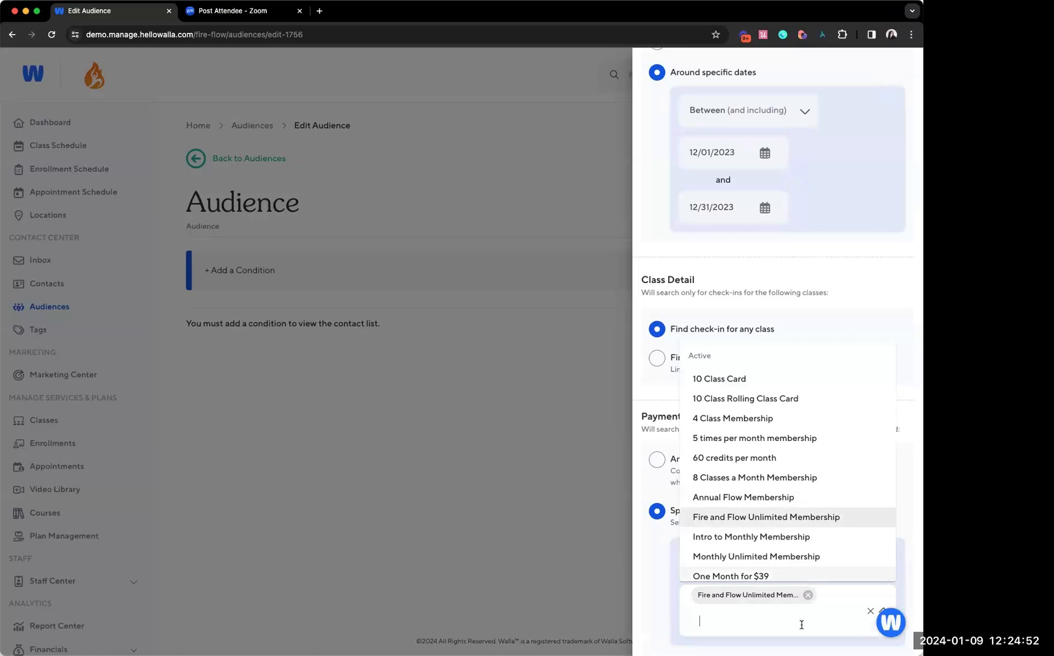
pyautogui.scroll(-2, 801, 623)
pyautogui.click(781, 574)
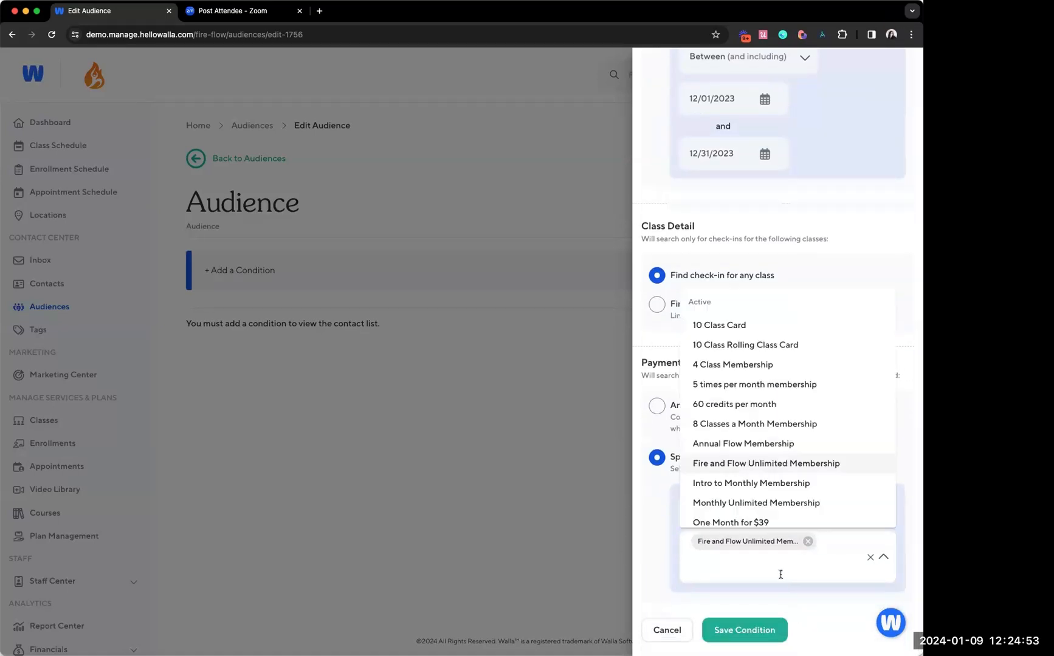
pyautogui.click(757, 506)
pyautogui.scroll(-1, 767, 546)
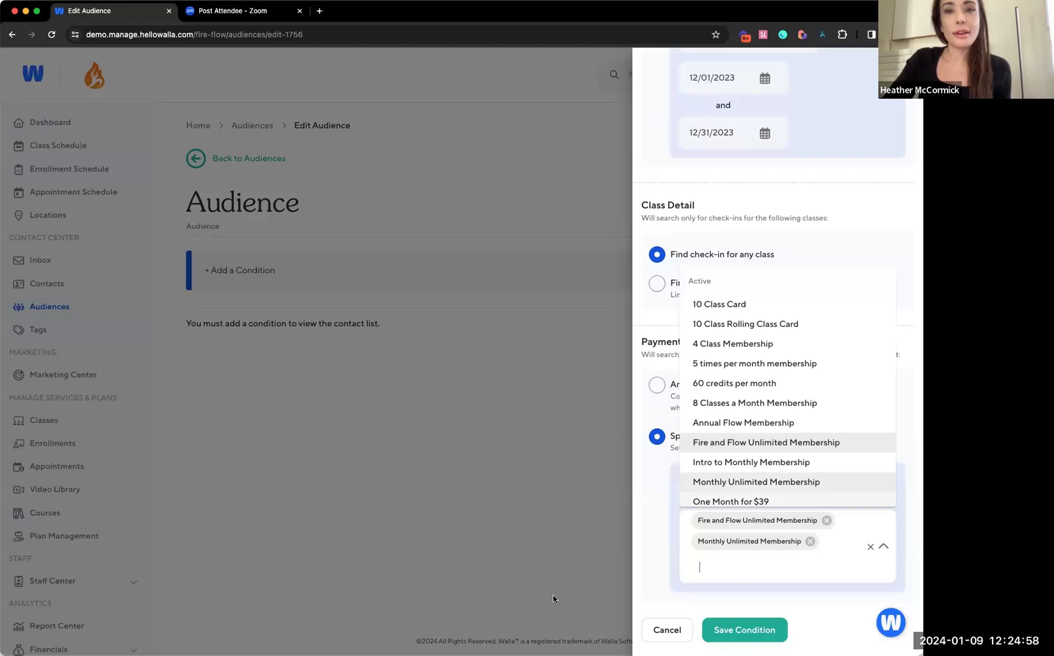
# Save the class check-in condition and view the contacts matching the audience
pyautogui.click(753, 637)
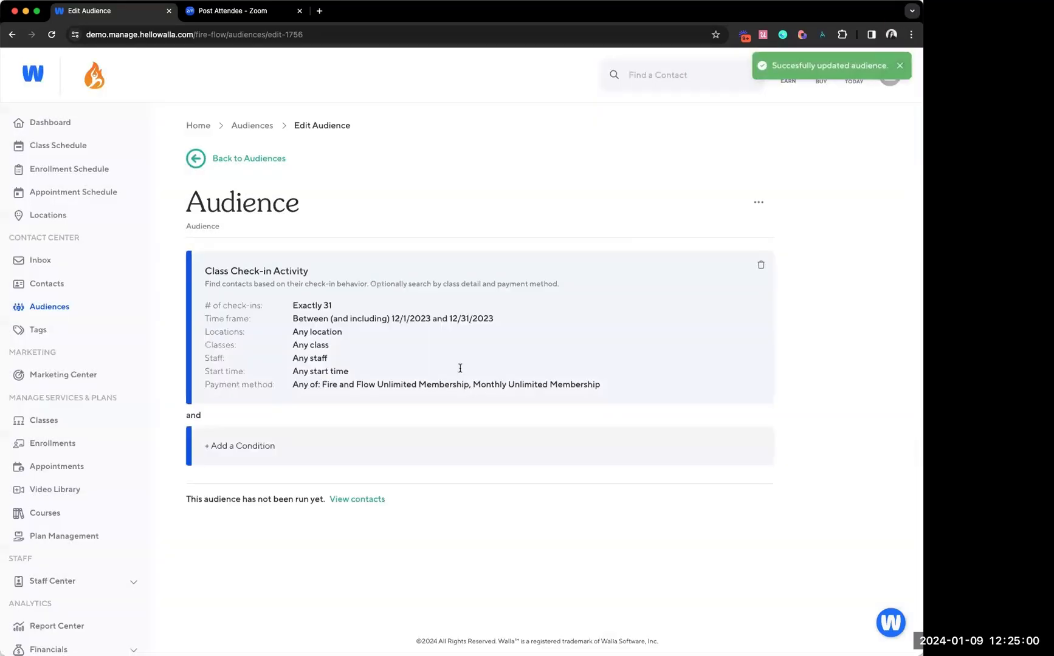
pyautogui.click(357, 500)
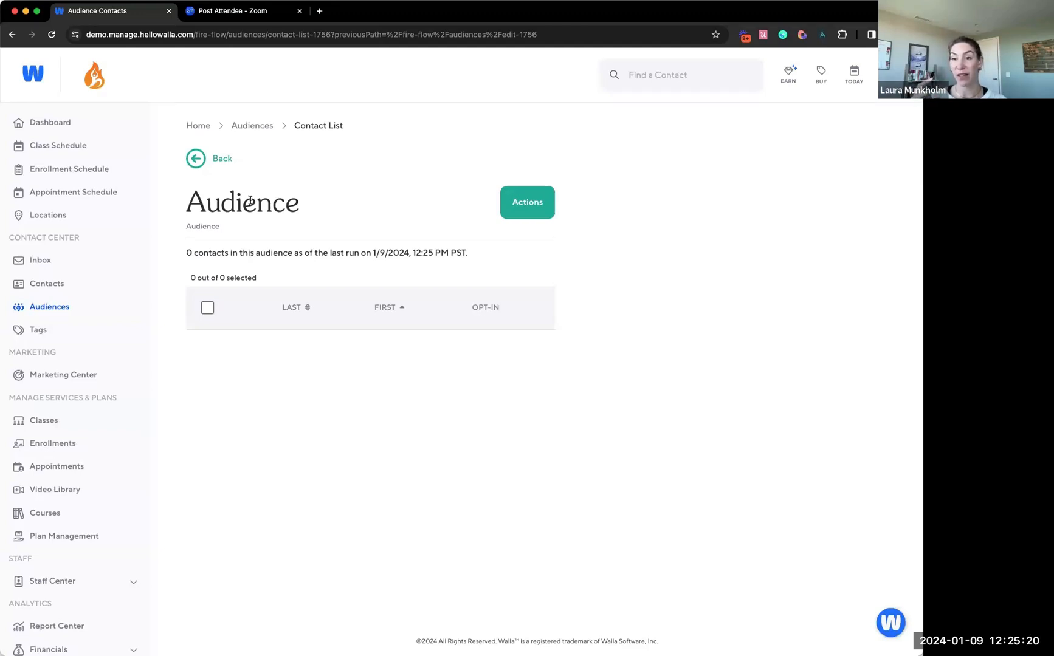
# Return to the audience's conditions and delete the existing class check-in condition
pyautogui.click(221, 161)
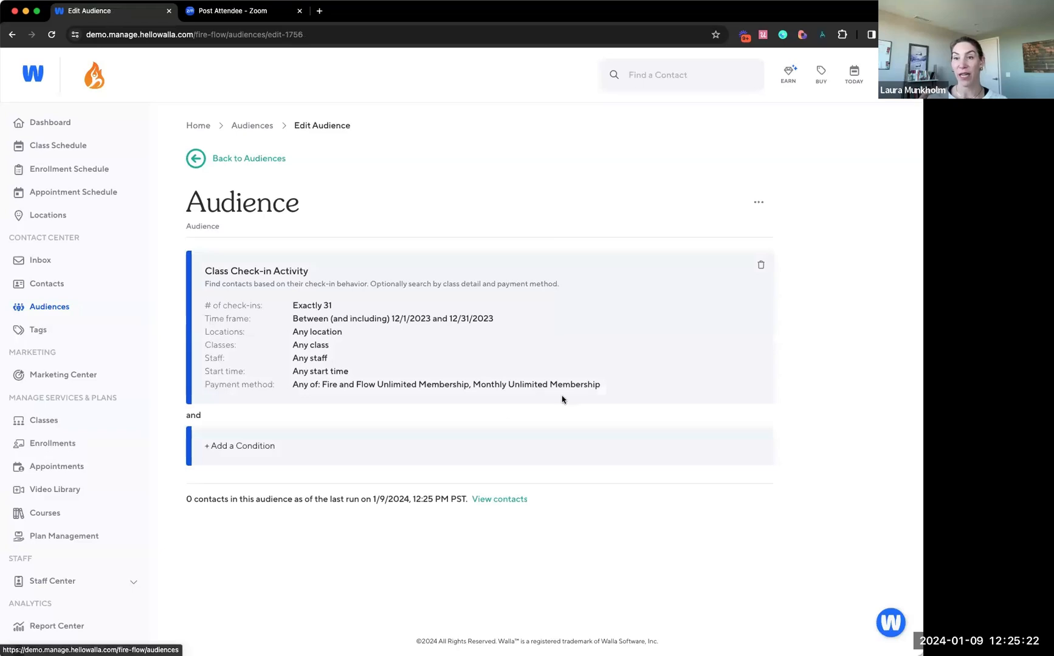
pyautogui.click(761, 265)
pyautogui.click(538, 394)
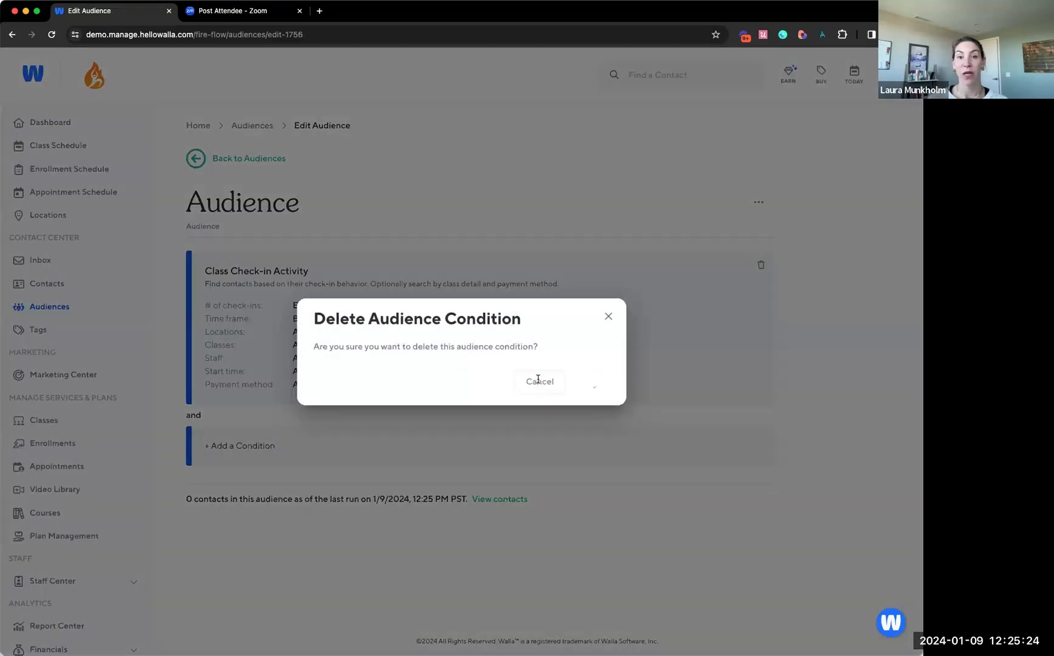
# Add and save a Class Check-in Activity condition for more than or equal to 100 check-ins, across all time, any class and any payment method
pyautogui.click(460, 285)
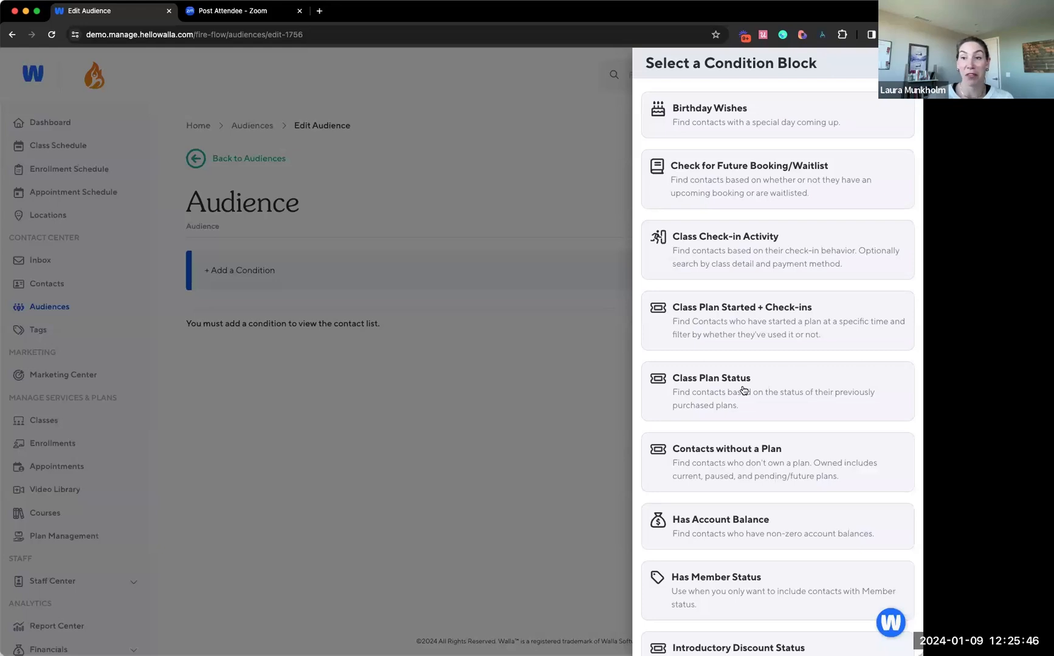
pyautogui.click(745, 253)
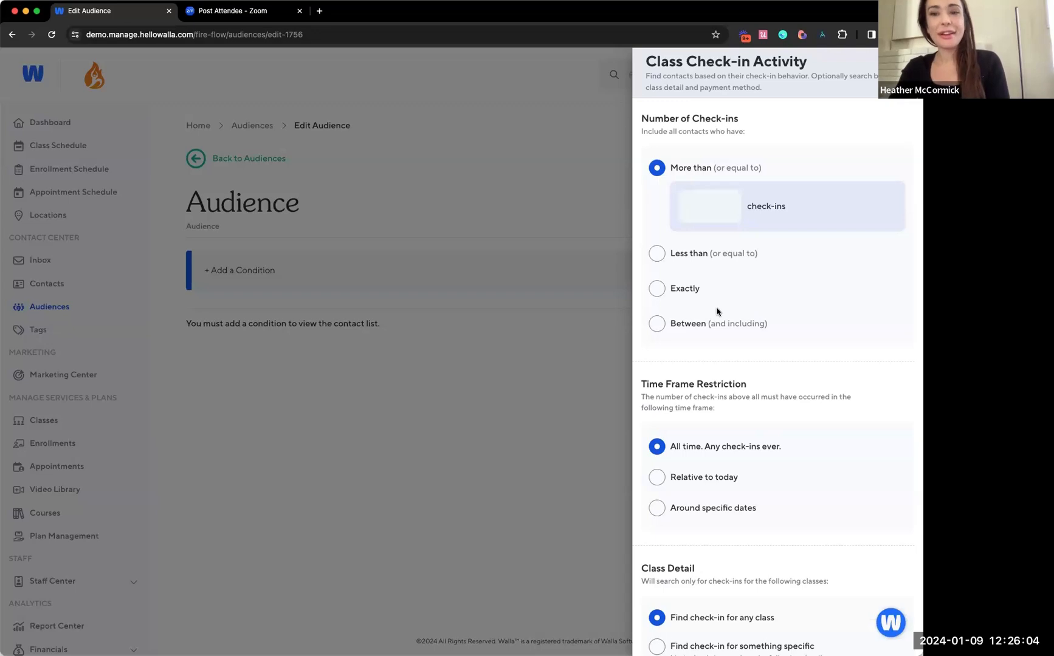
pyautogui.scroll(-1, 722, 353)
pyautogui.scroll(1, 722, 353)
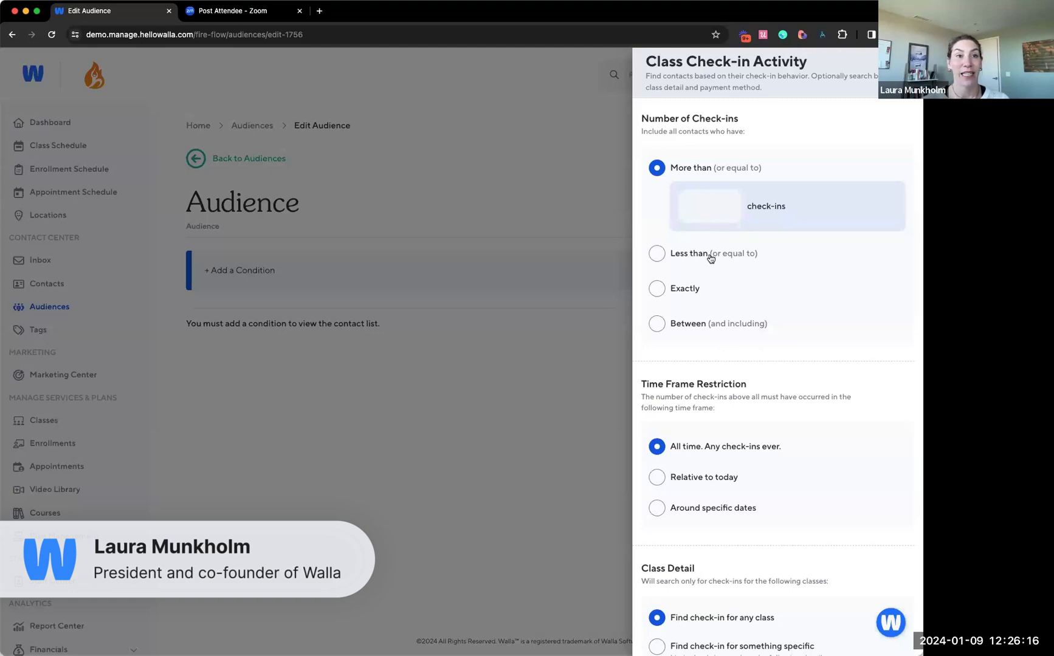
pyautogui.click(716, 206)
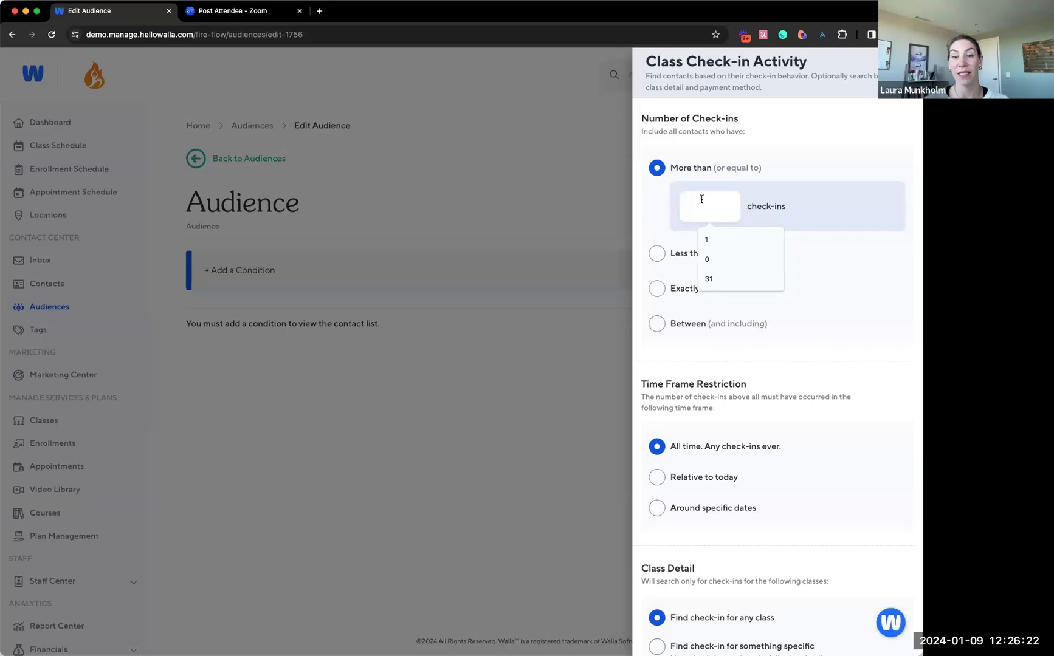
pyautogui.write('100')
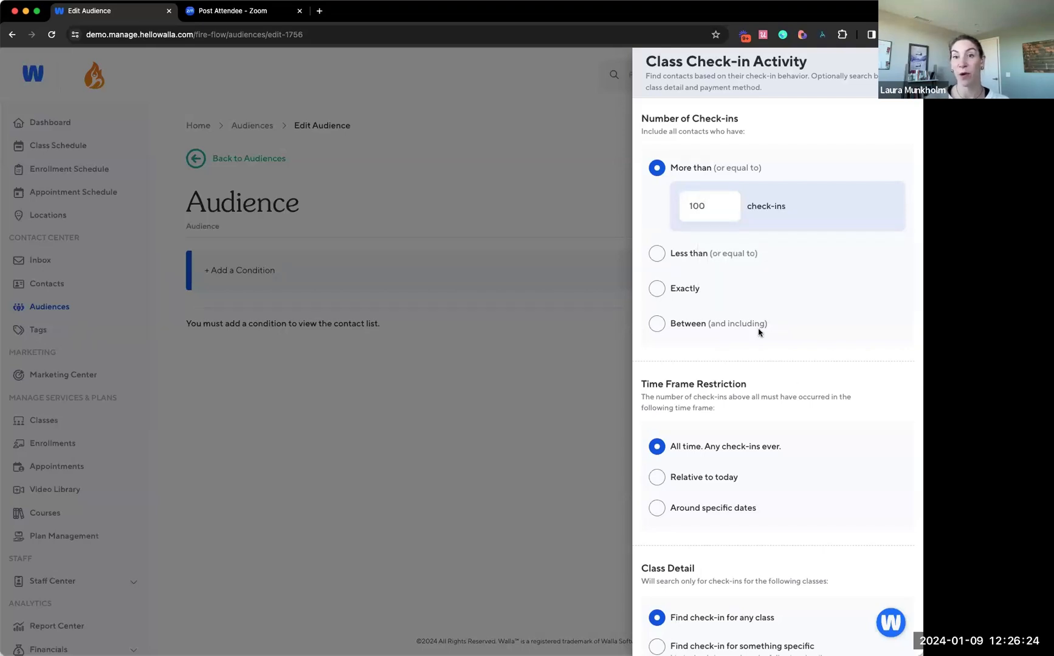
pyautogui.scroll(-5, 849, 378)
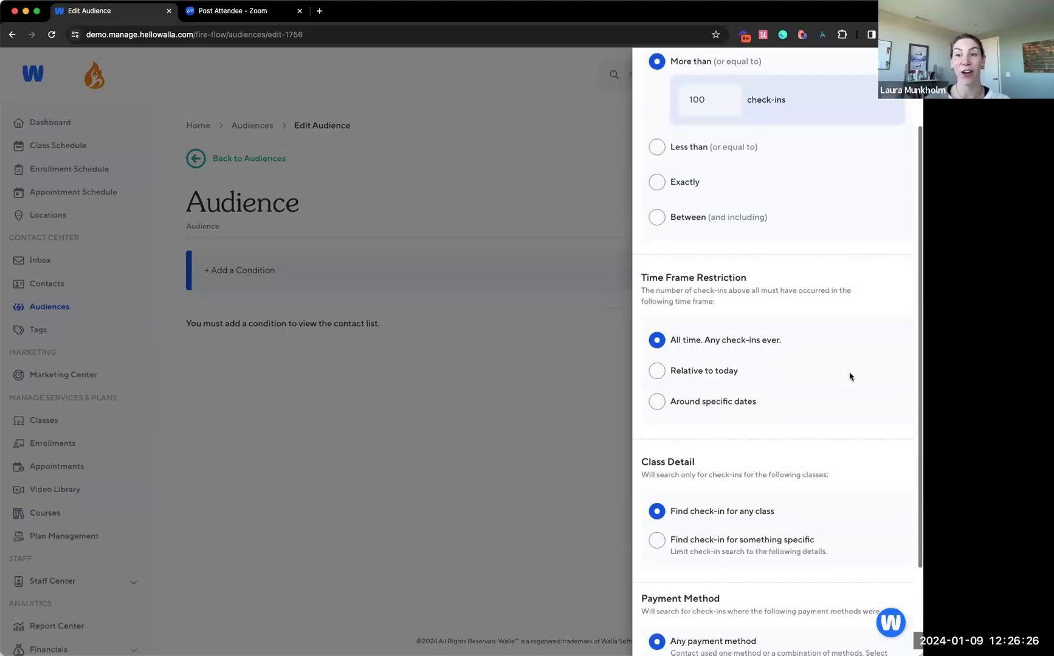
pyautogui.scroll(-2, 849, 374)
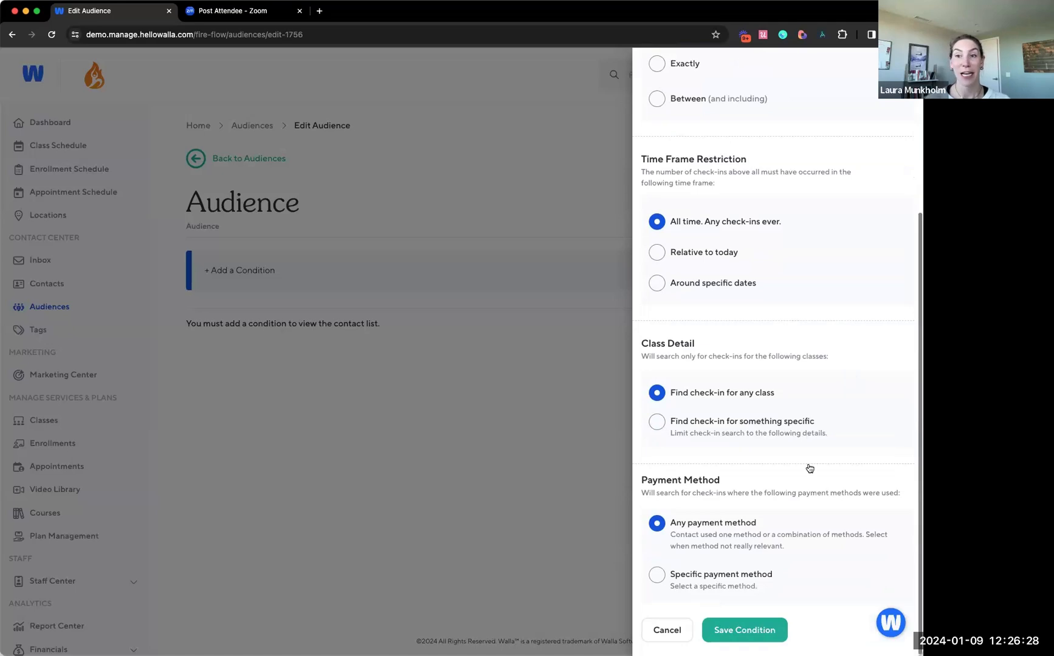
pyautogui.click(770, 630)
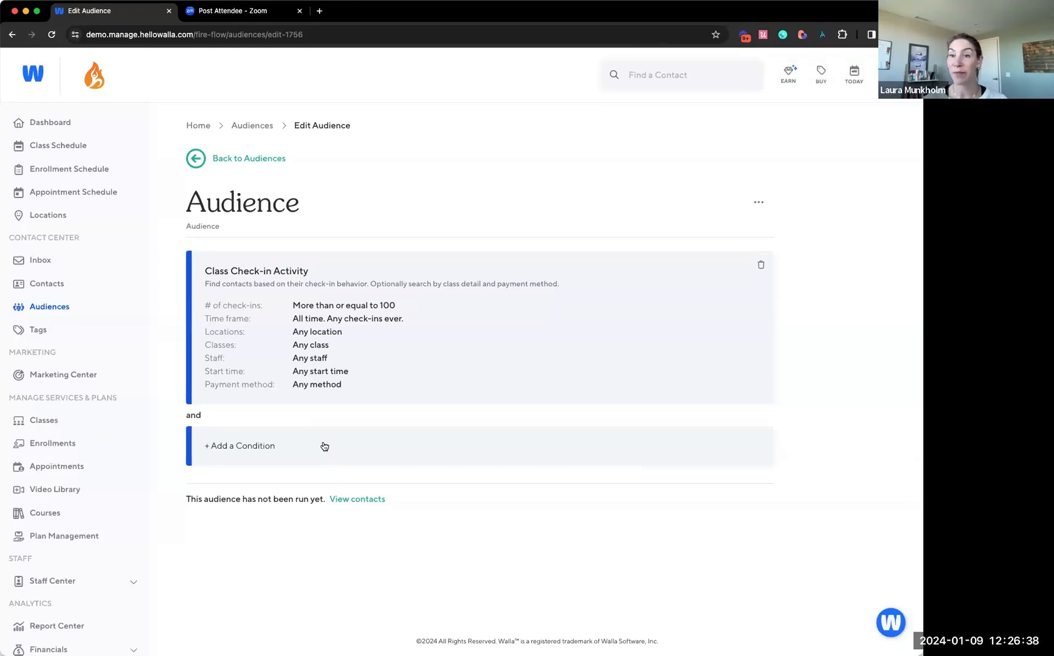
pyautogui.click(324, 444)
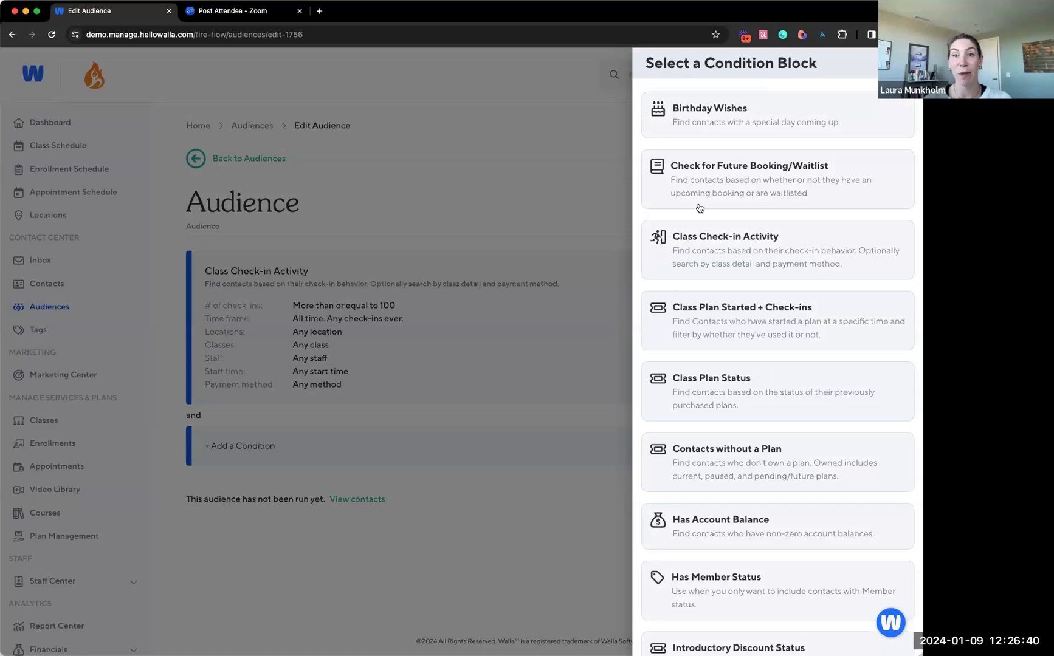
pyautogui.click(696, 245)
pyautogui.click(687, 289)
pyautogui.click(701, 287)
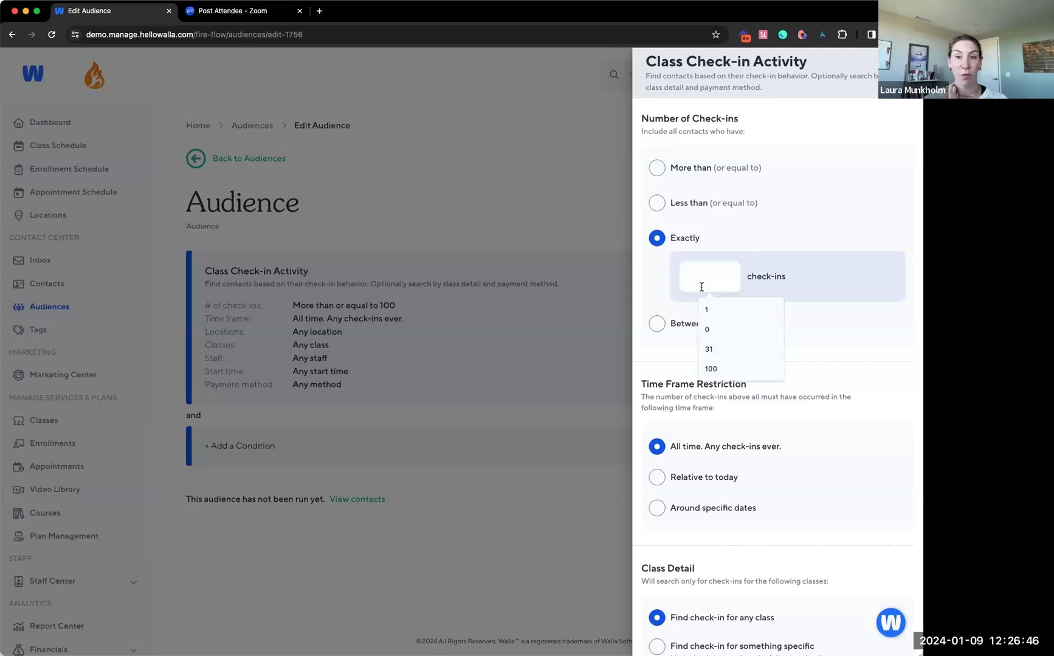
pyautogui.write('0')
pyautogui.click(842, 319)
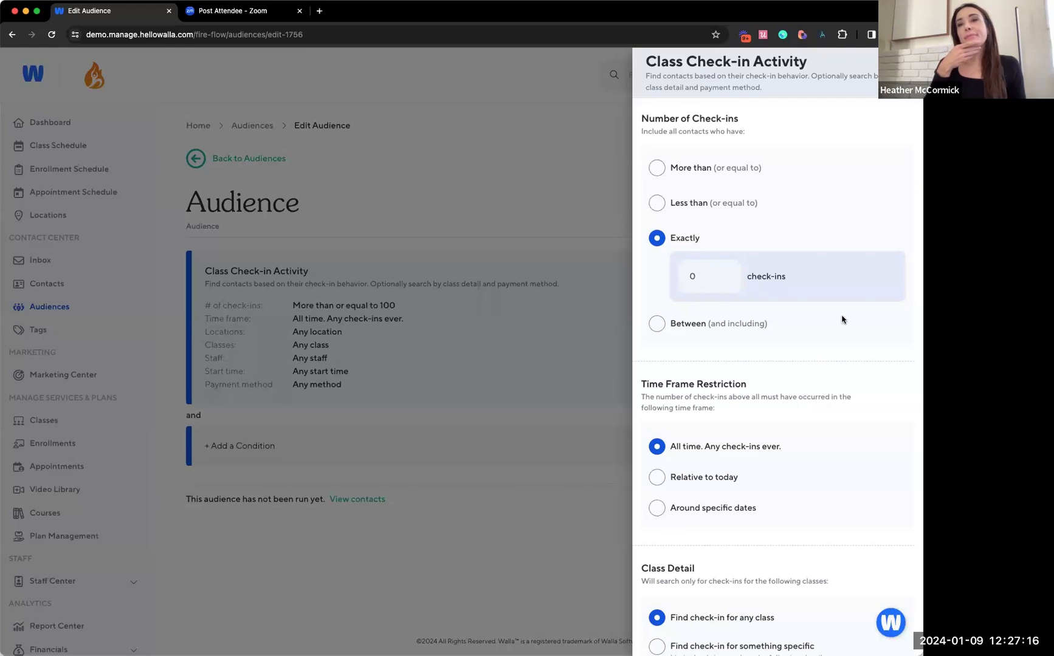
pyautogui.scroll(-5, 781, 447)
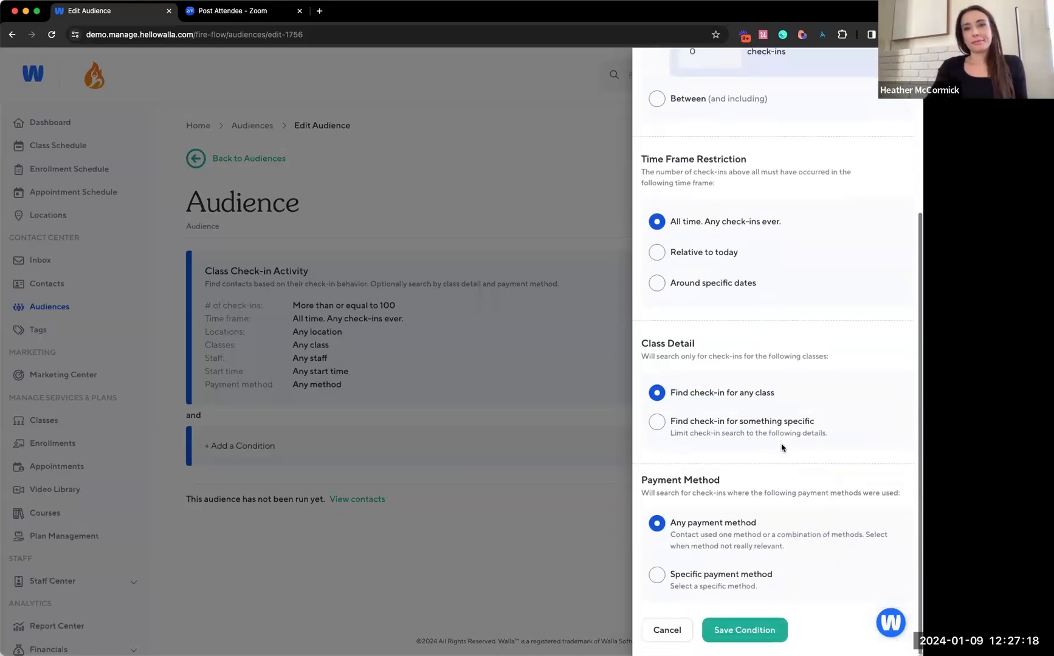
pyautogui.click(668, 630)
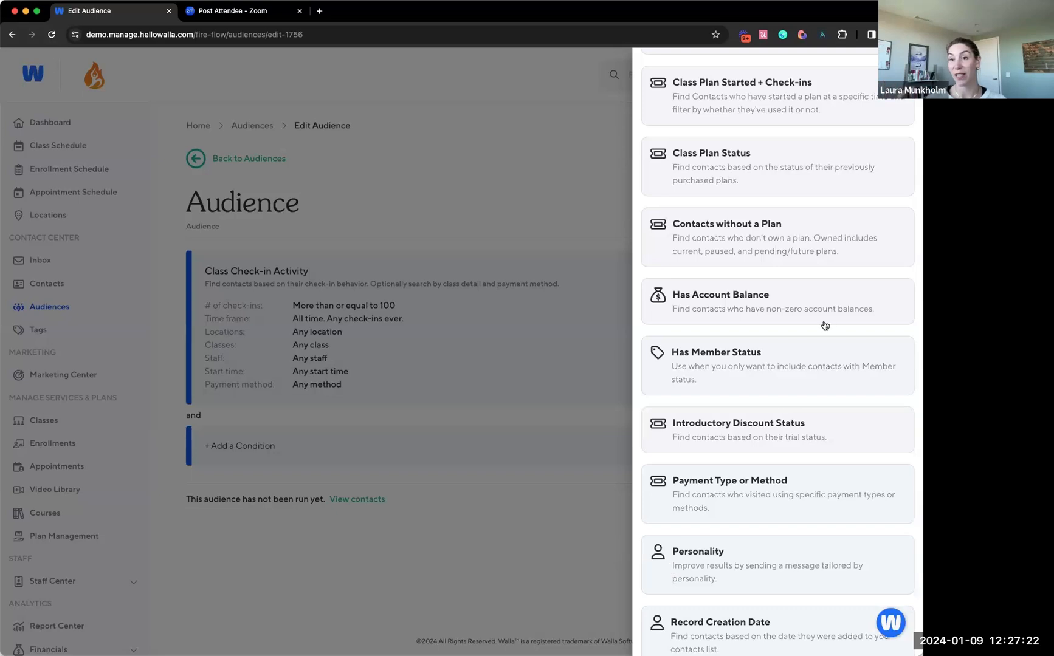
# Examine the status, payment method and class options of the Check for Future Booking/Waitlist condition without saving it
pyautogui.scroll(4, 825, 326)
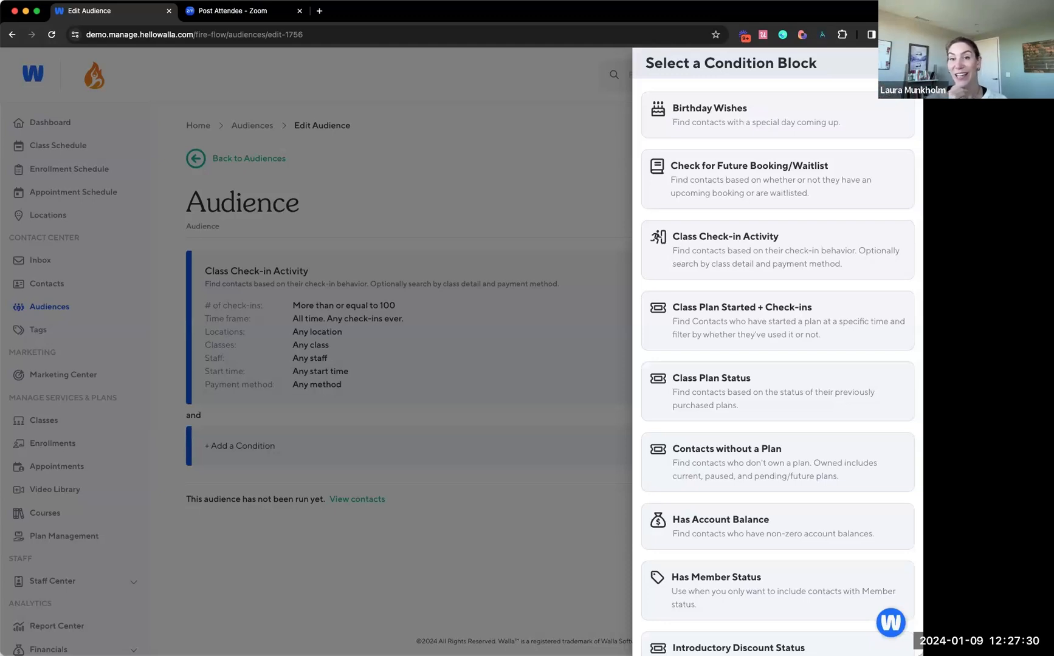
pyautogui.click(786, 184)
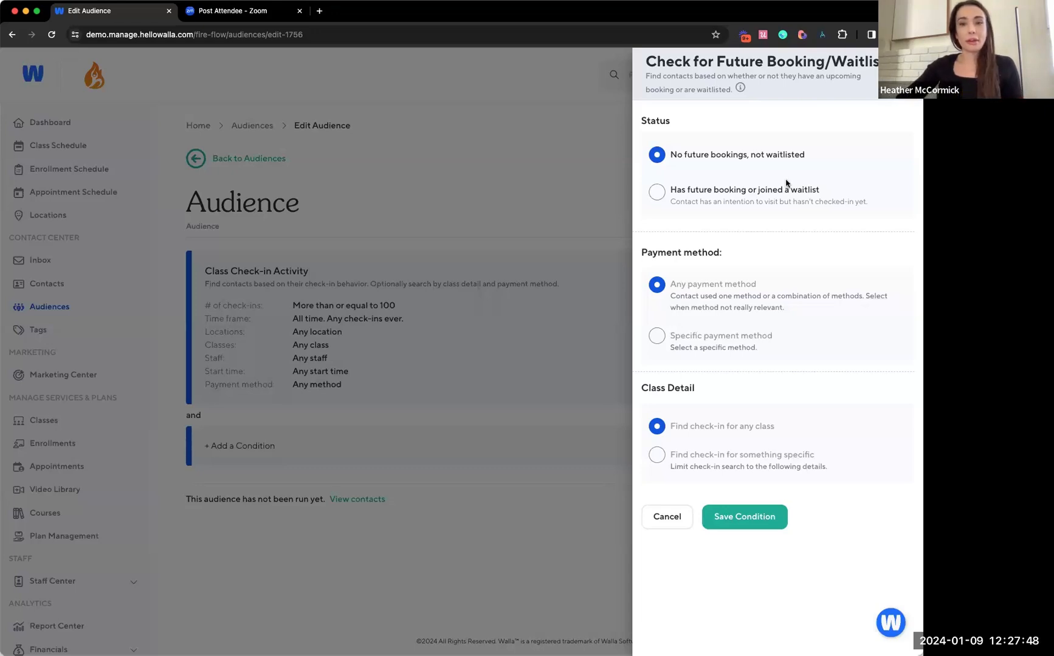
pyautogui.click(667, 517)
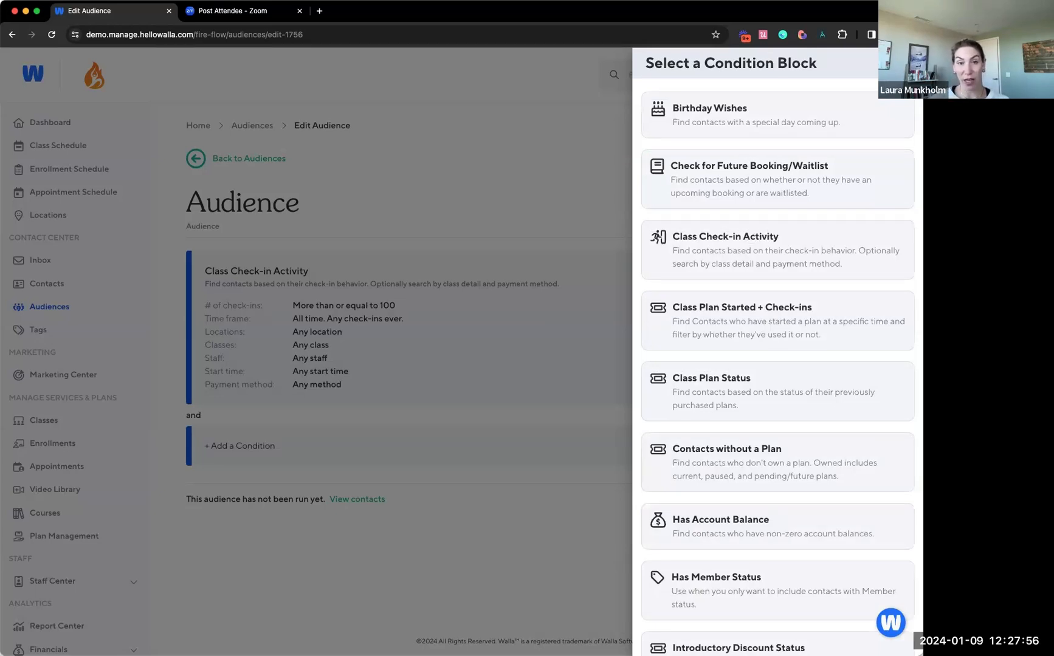
# Leave the condition selection and delete the class check-in condition from the audience
pyautogui.click(901, 63)
pyautogui.click(760, 266)
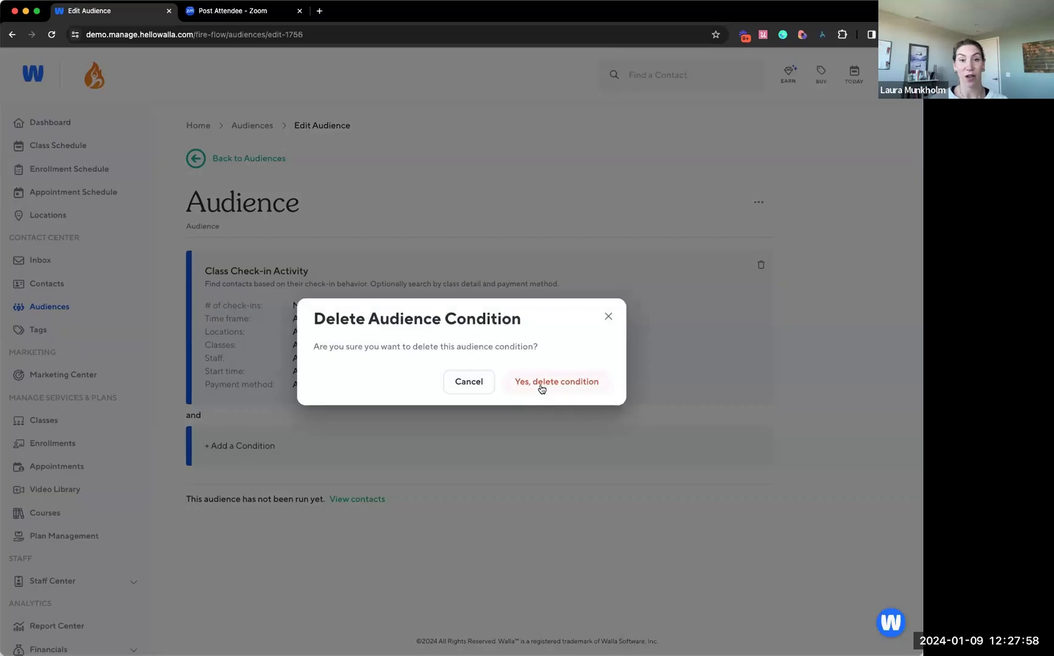
pyautogui.click(541, 387)
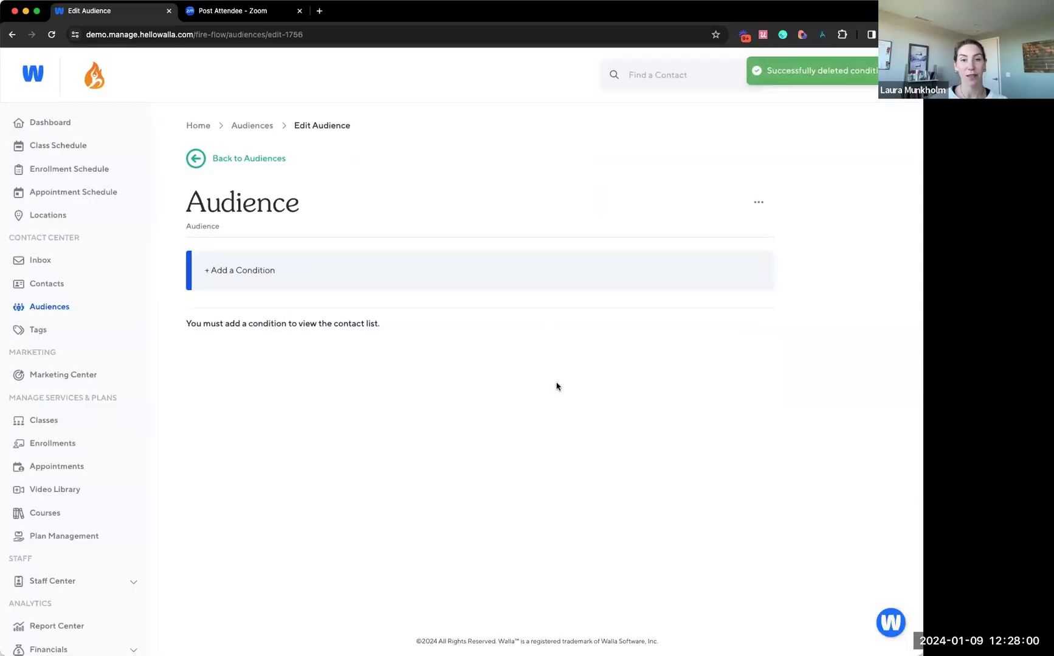
# Add and save a Class Check-in Activity condition for exactly 100 check-ins, across all time, any class and any payment method
pyautogui.click(521, 265)
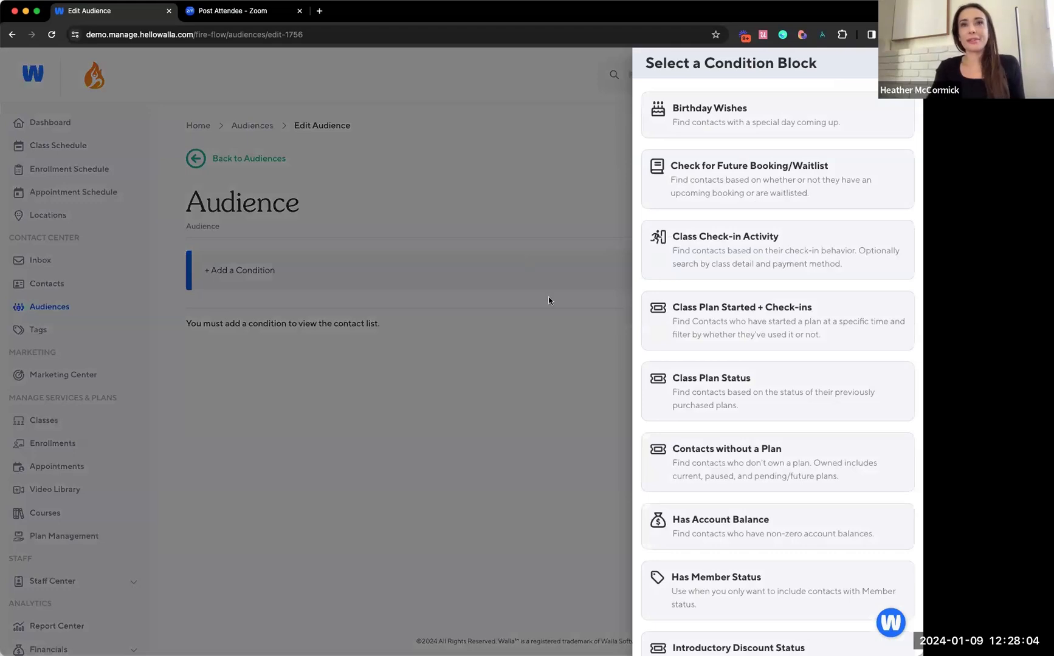
pyautogui.click(757, 245)
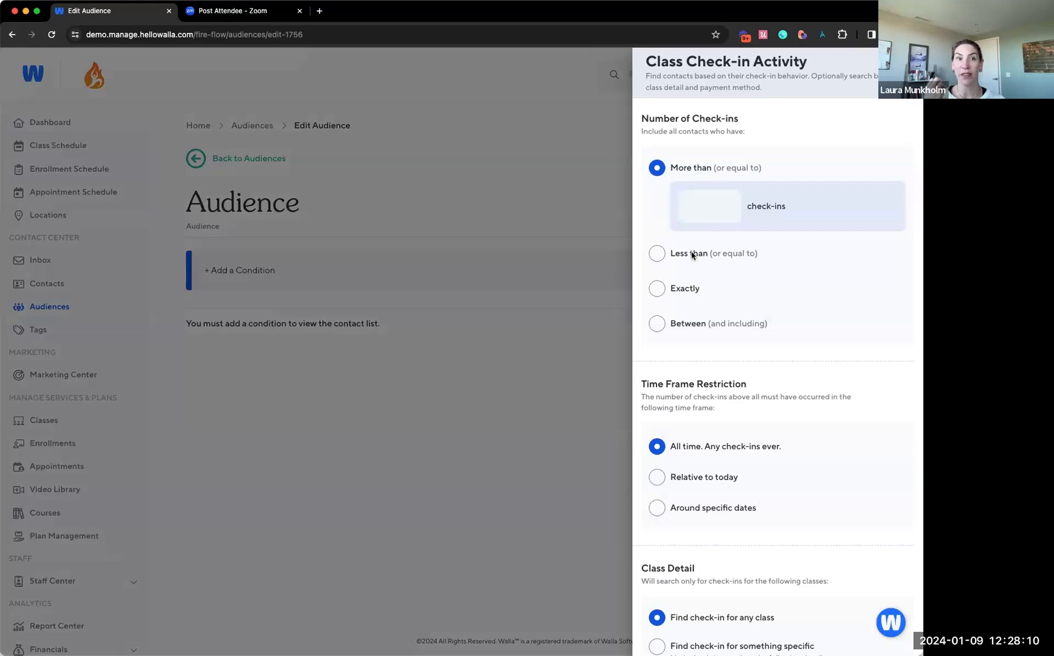
pyautogui.click(684, 288)
pyautogui.click(690, 268)
pyautogui.write('100')
pyautogui.click(865, 324)
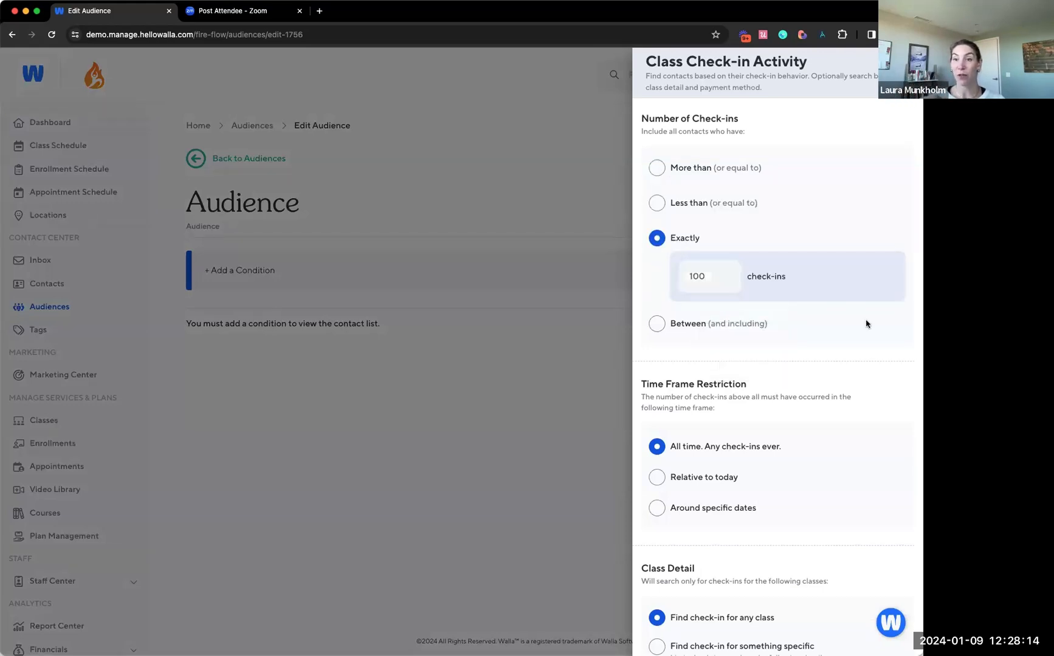
pyautogui.scroll(-3, 866, 324)
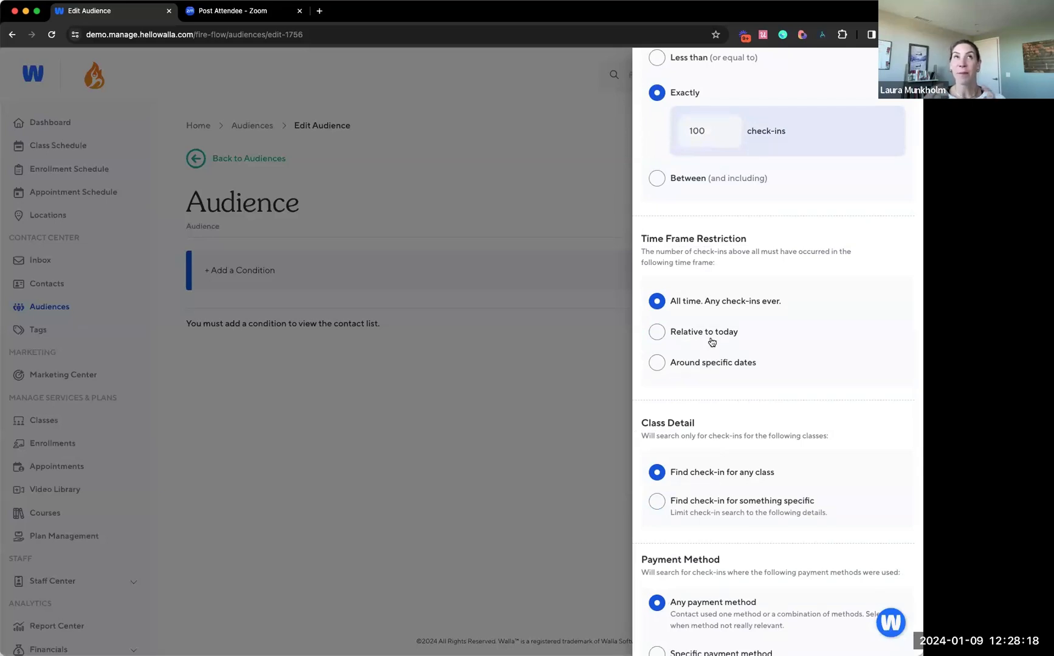
pyautogui.scroll(-2, 715, 487)
pyautogui.click(742, 629)
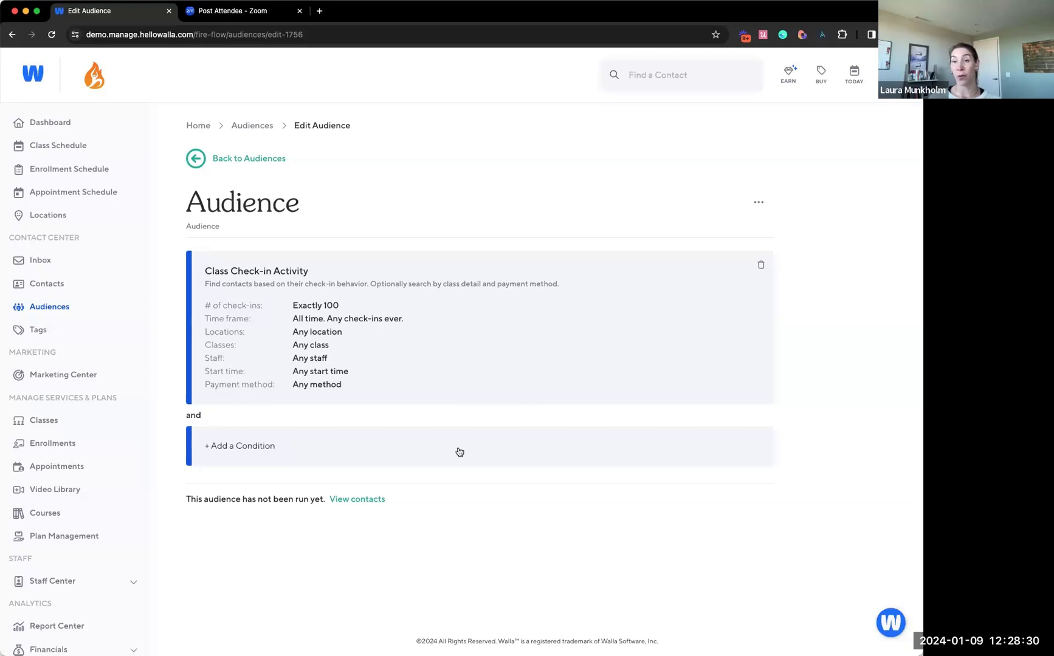
# Add and save a Check for Future Booking/Waitlist condition with the status No future bookings, not waitlisted
pyautogui.click(457, 451)
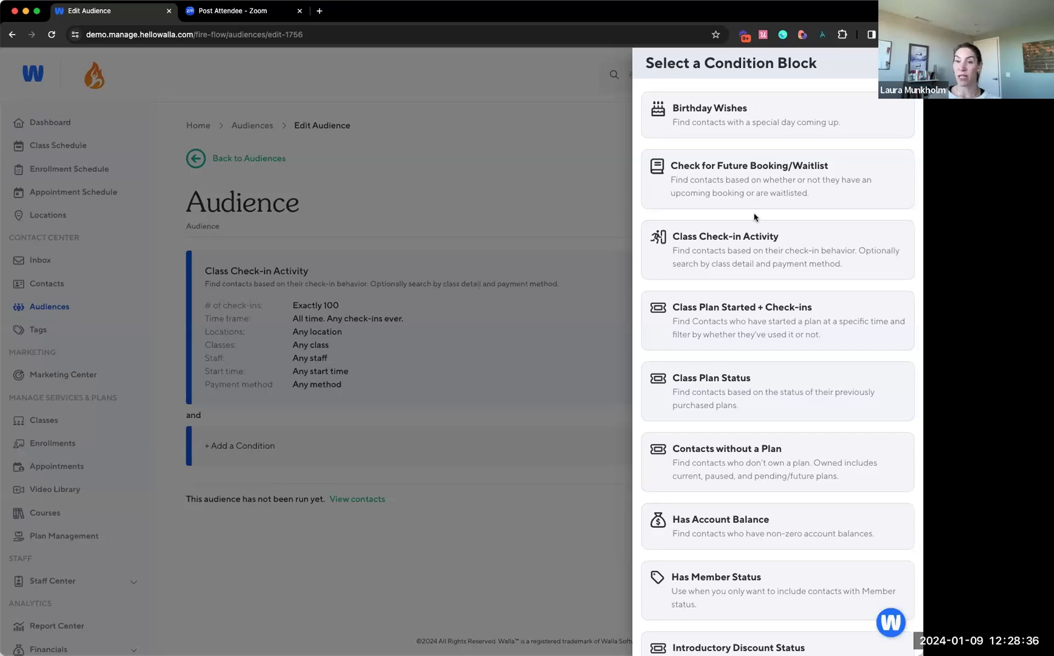
pyautogui.click(745, 184)
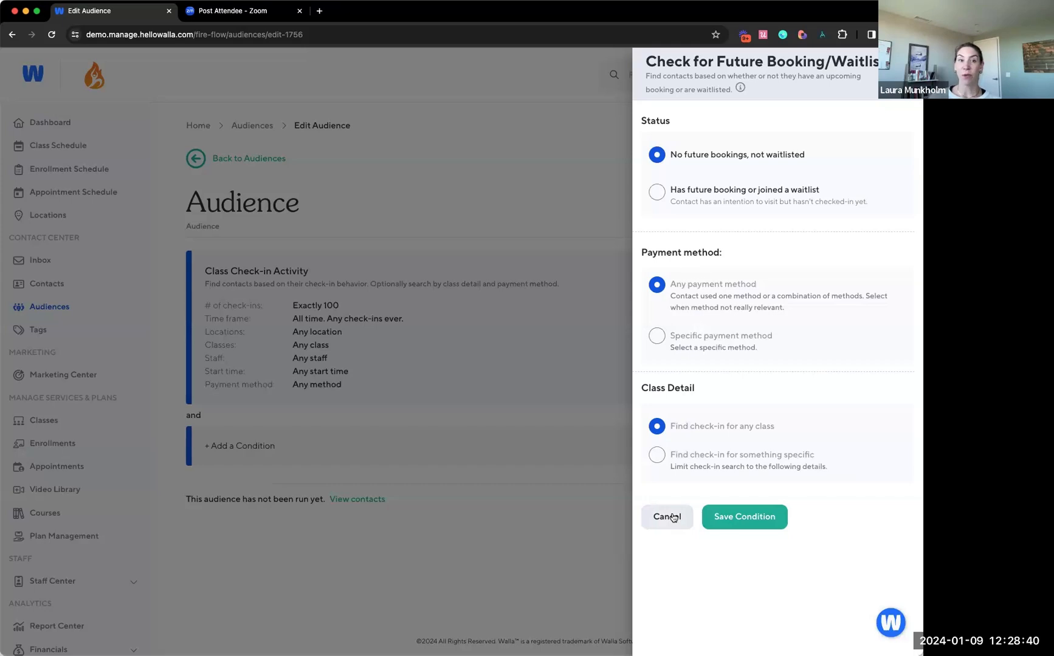
pyautogui.click(730, 523)
pyautogui.scroll(-1, 572, 395)
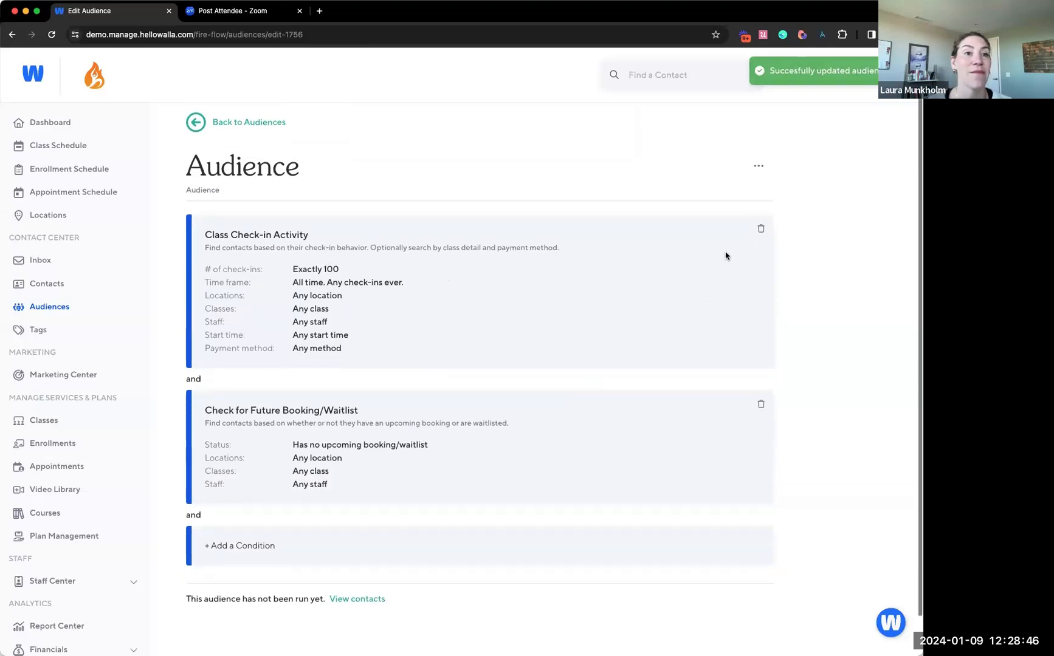
# Delete both the Class Check-in Activity and the Check for Future Booking/Waitlist conditions from the audience
pyautogui.click(761, 230)
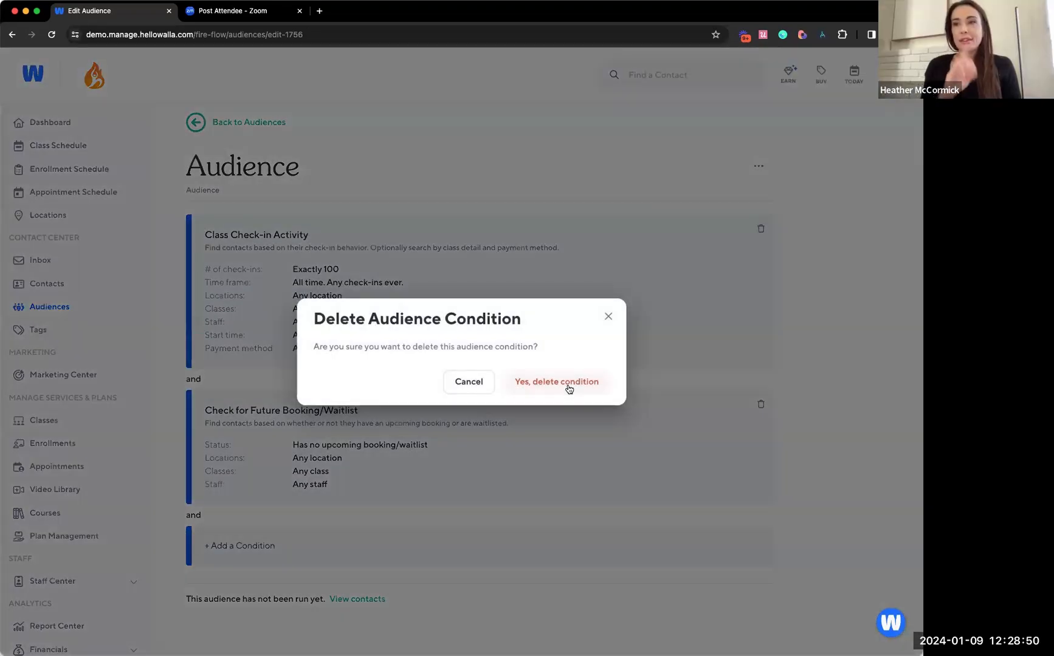
pyautogui.click(609, 317)
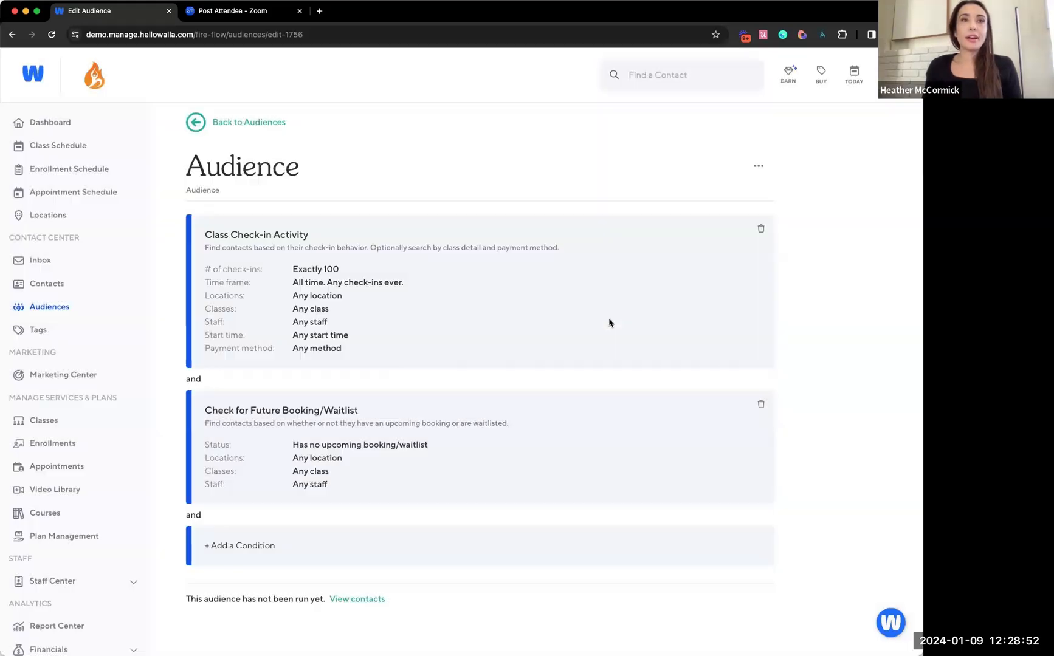
pyautogui.click(760, 230)
pyautogui.click(608, 318)
pyautogui.click(761, 265)
pyautogui.click(557, 391)
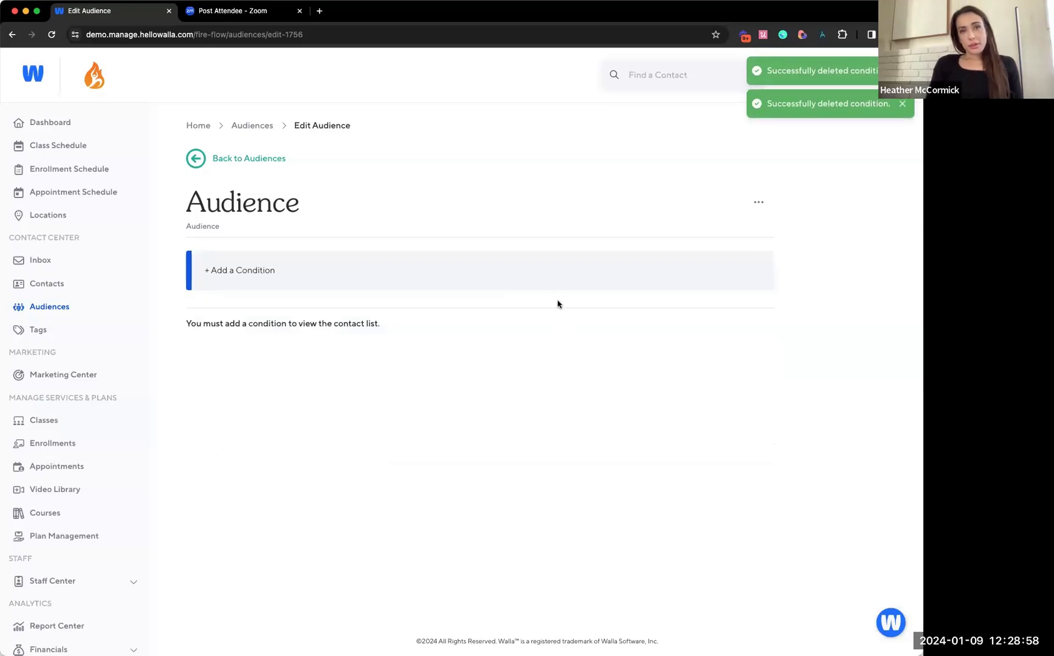
# Set up a Record Creation Date condition that finds contacts added exactly 0 days ago
pyautogui.click(546, 282)
pyautogui.scroll(-2, 782, 403)
pyautogui.scroll(-3, 782, 403)
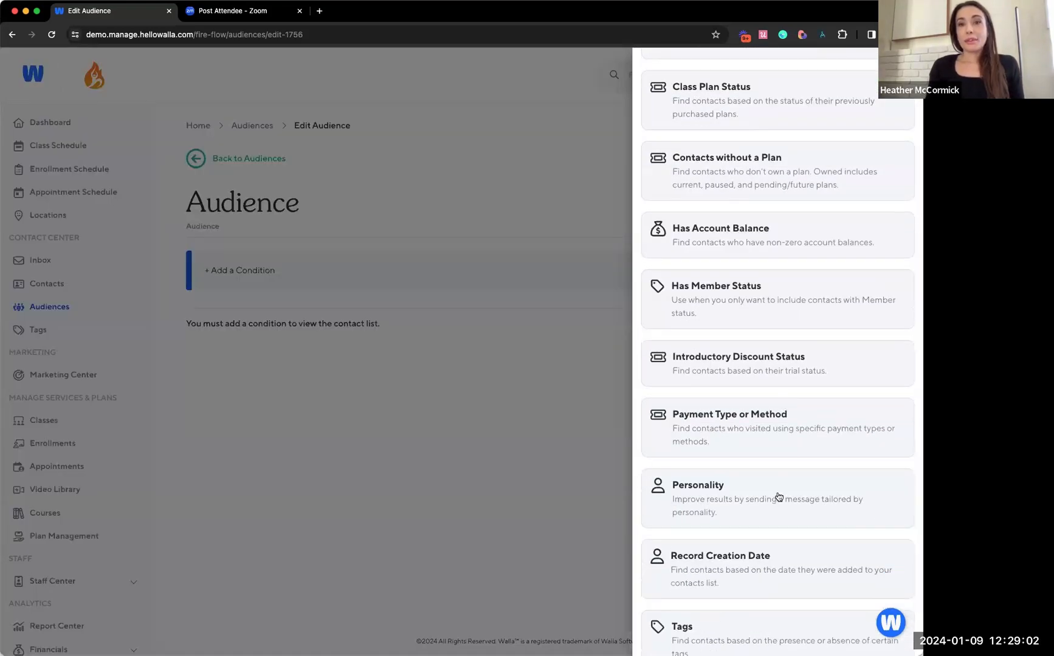
pyautogui.scroll(-1, 776, 499)
pyautogui.click(761, 542)
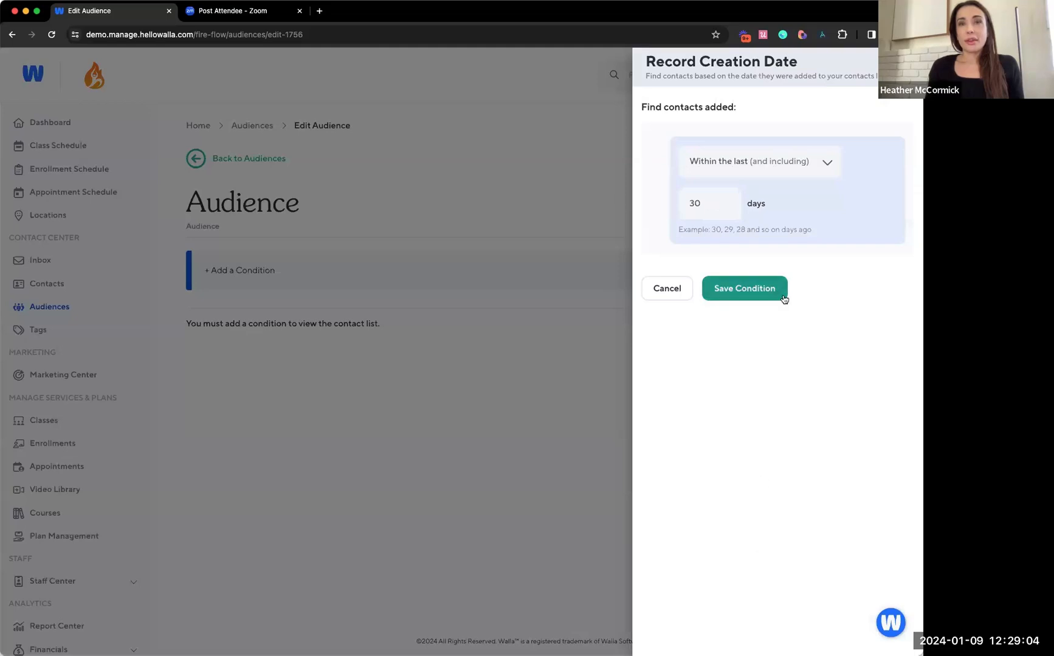
pyautogui.click(742, 168)
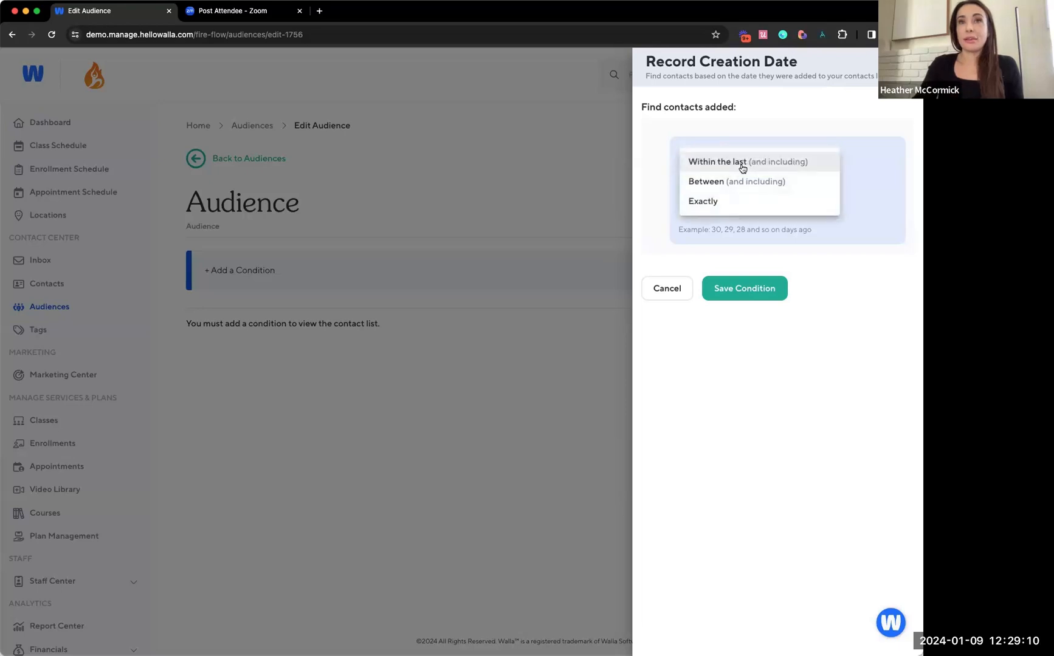
pyautogui.click(725, 203)
pyautogui.write('0')
pyautogui.click(766, 427)
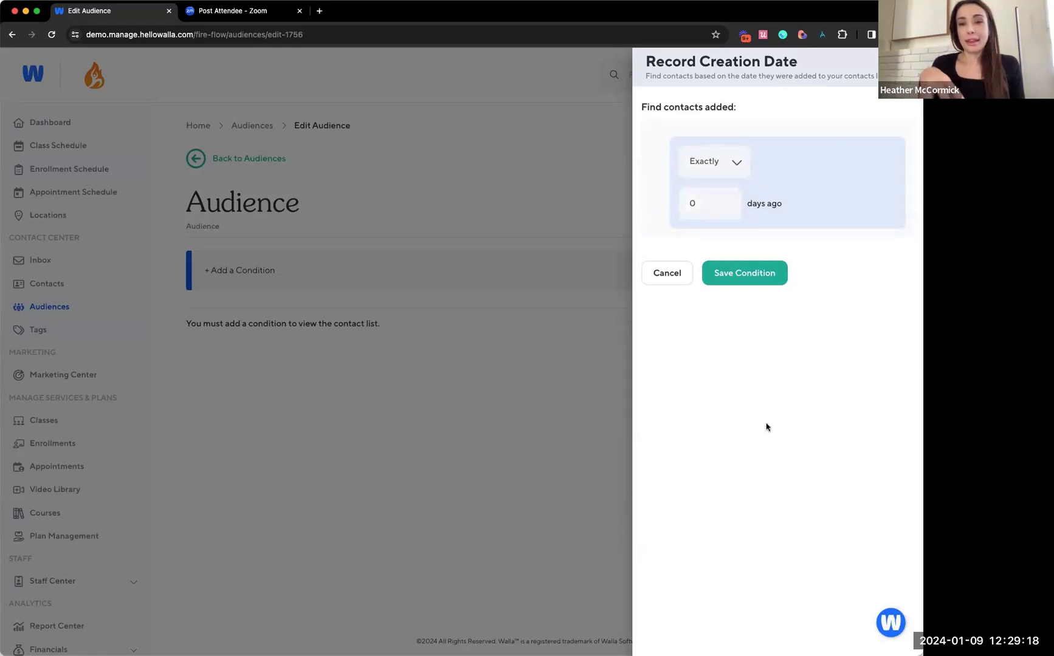
pyautogui.click(699, 209)
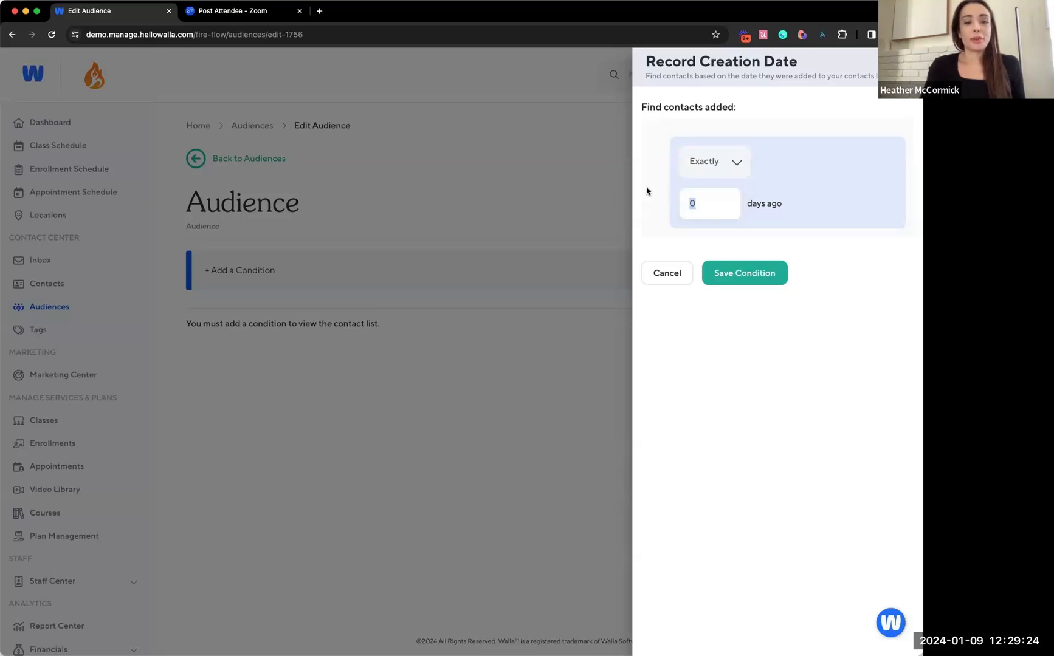
pyautogui.press('BackSpace')
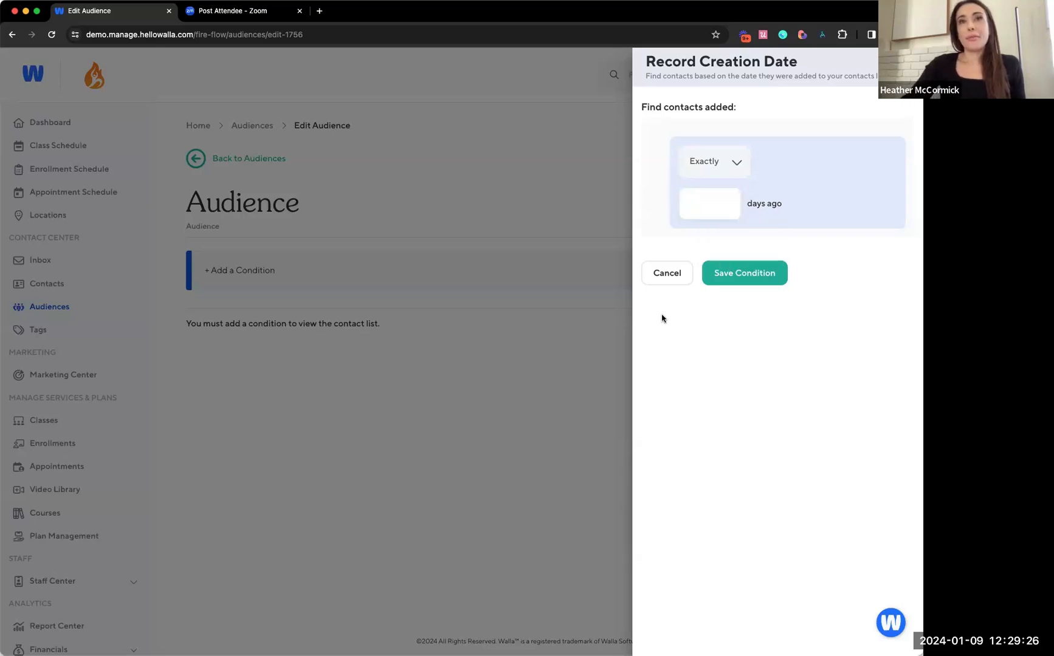
pyautogui.click(736, 163)
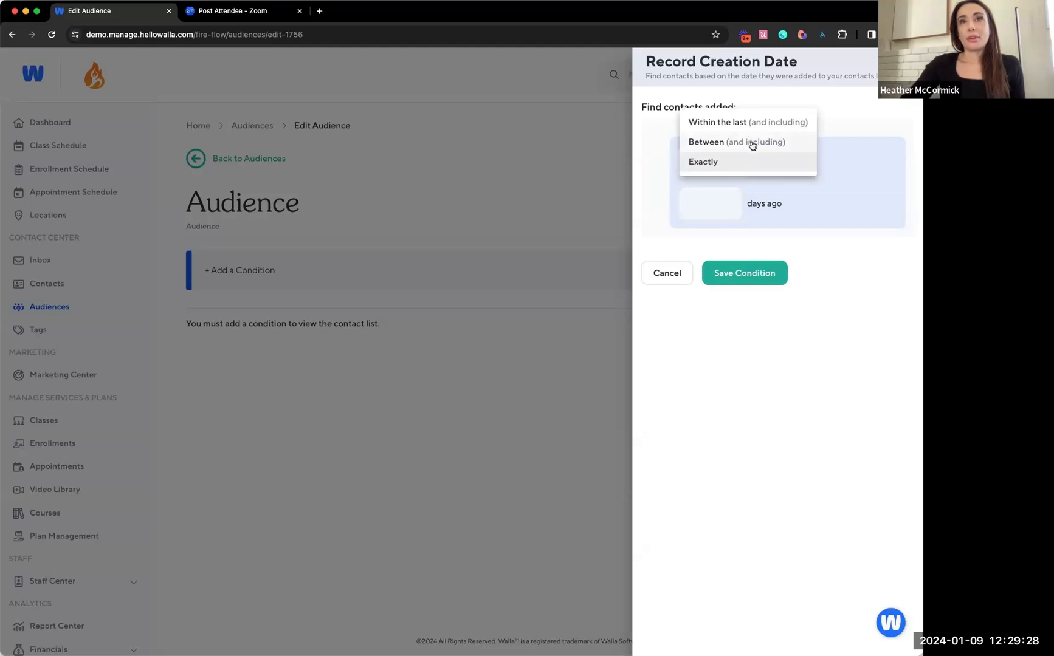
pyautogui.click(751, 142)
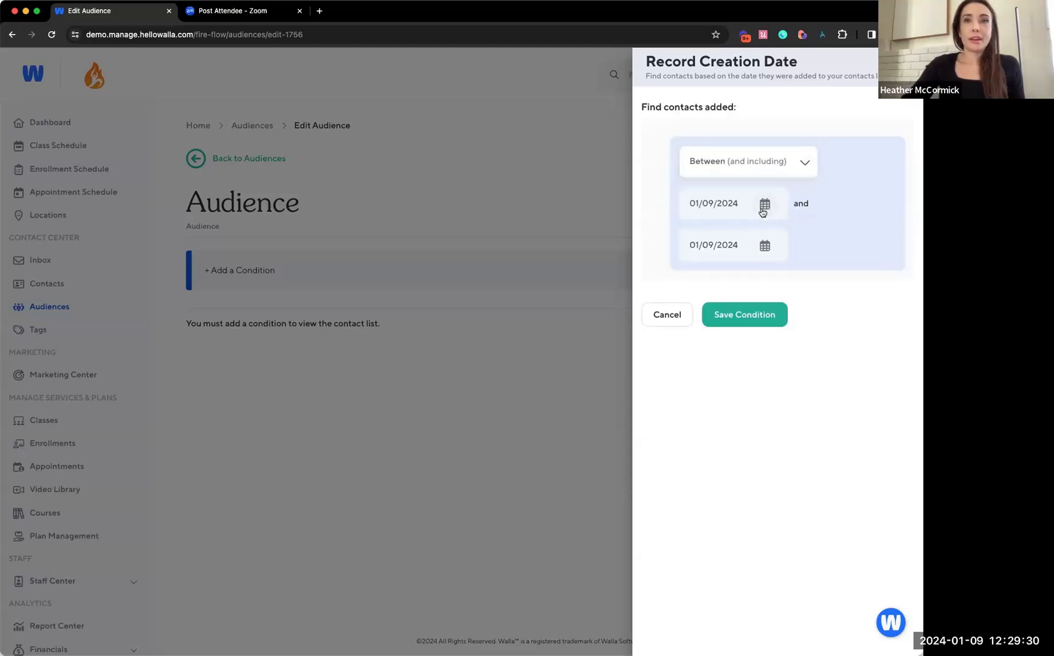
pyautogui.click(763, 210)
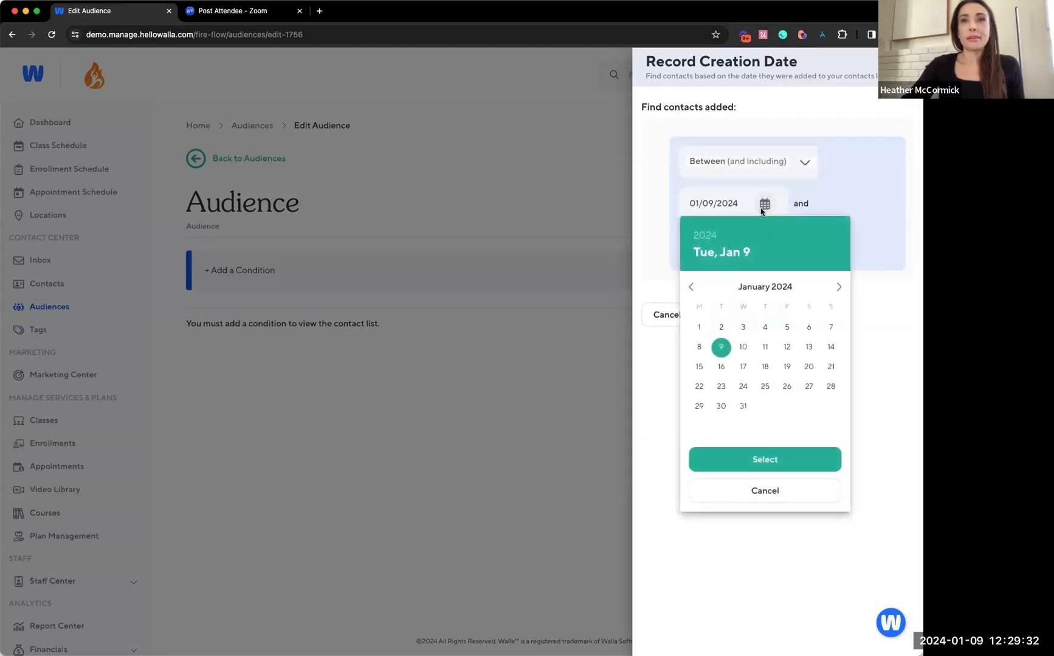
pyautogui.click(800, 169)
# Set the Record Creation Date condition to contacts added within the last 30 days and save it
pyautogui.click(799, 169)
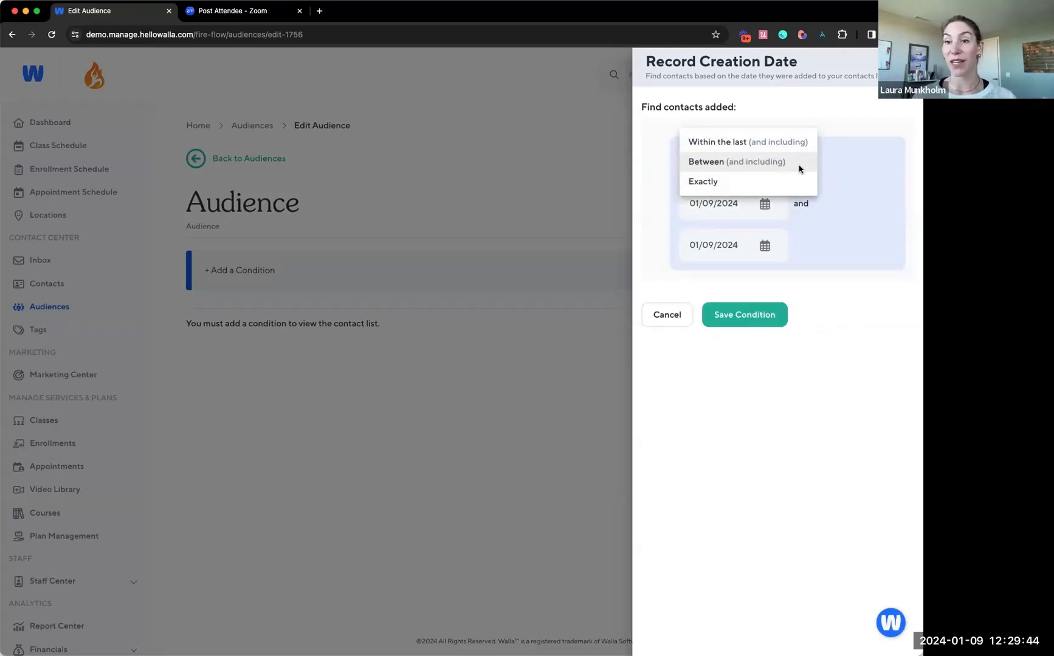
pyautogui.click(787, 149)
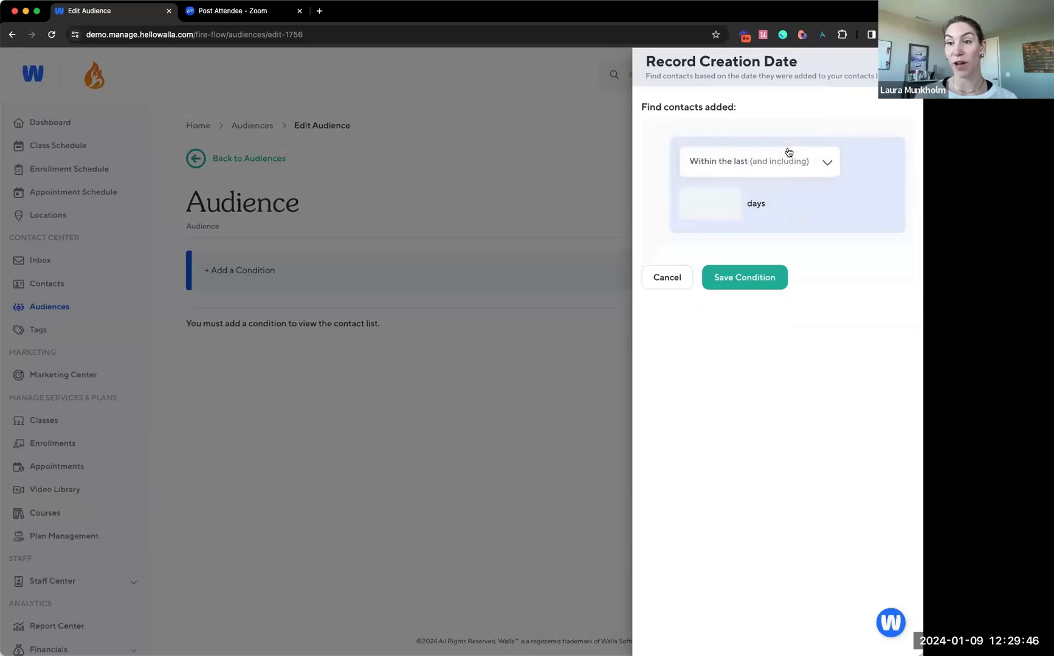
pyautogui.click(714, 211)
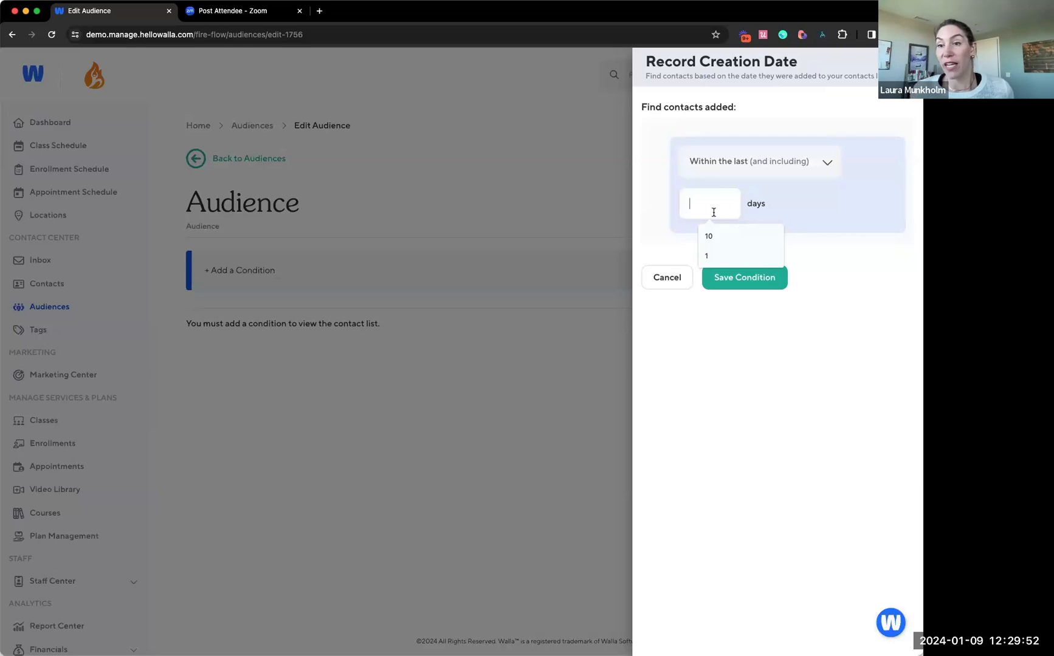
pyautogui.write('30')
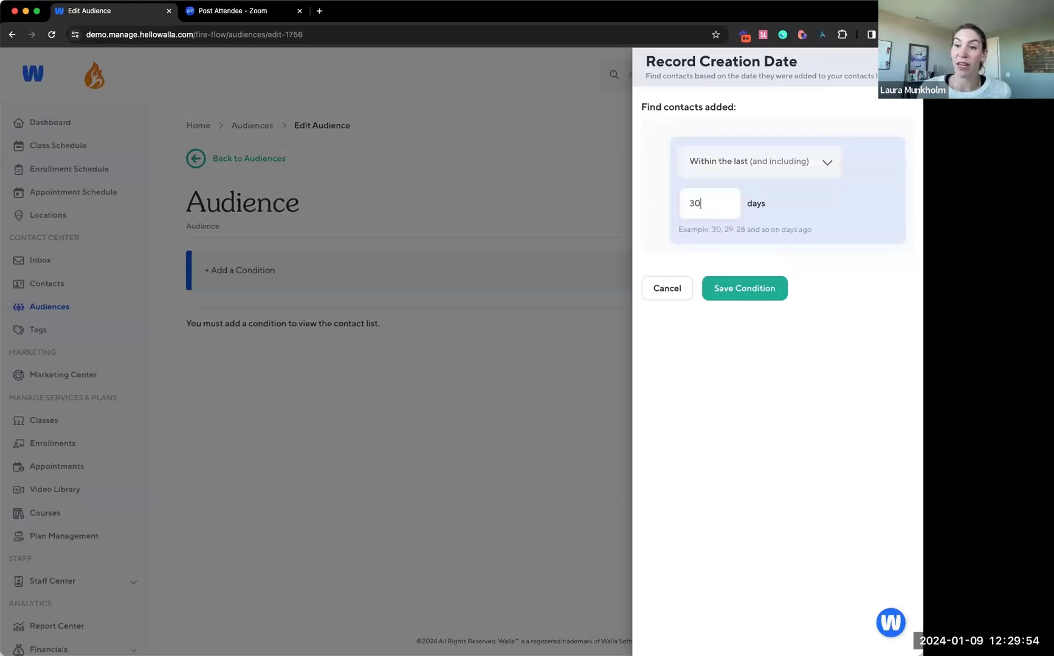
pyautogui.click(743, 477)
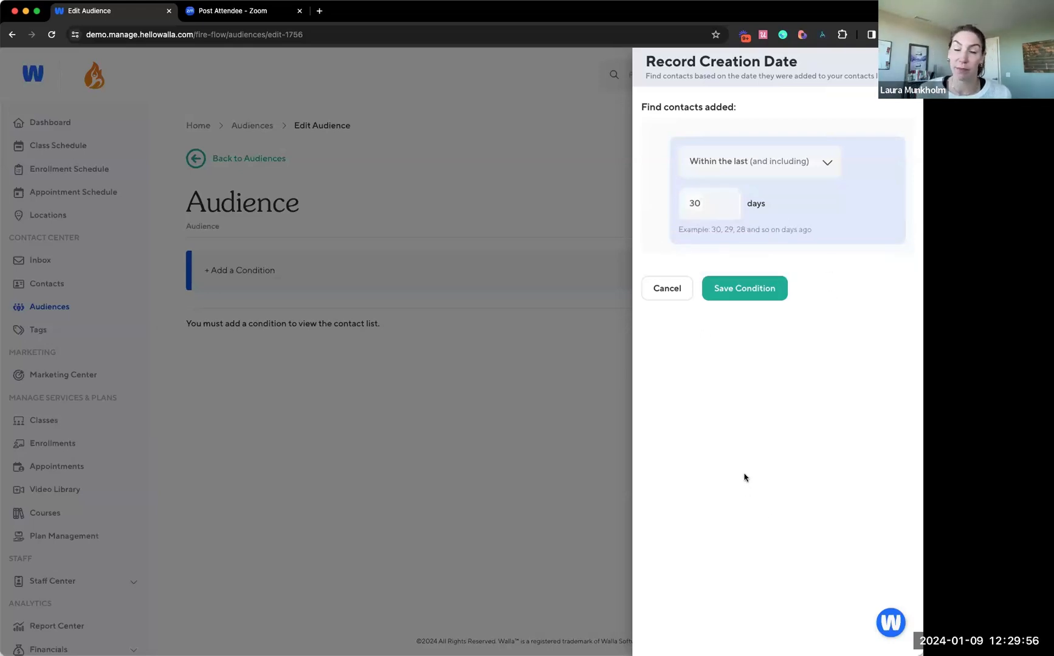
pyautogui.click(720, 292)
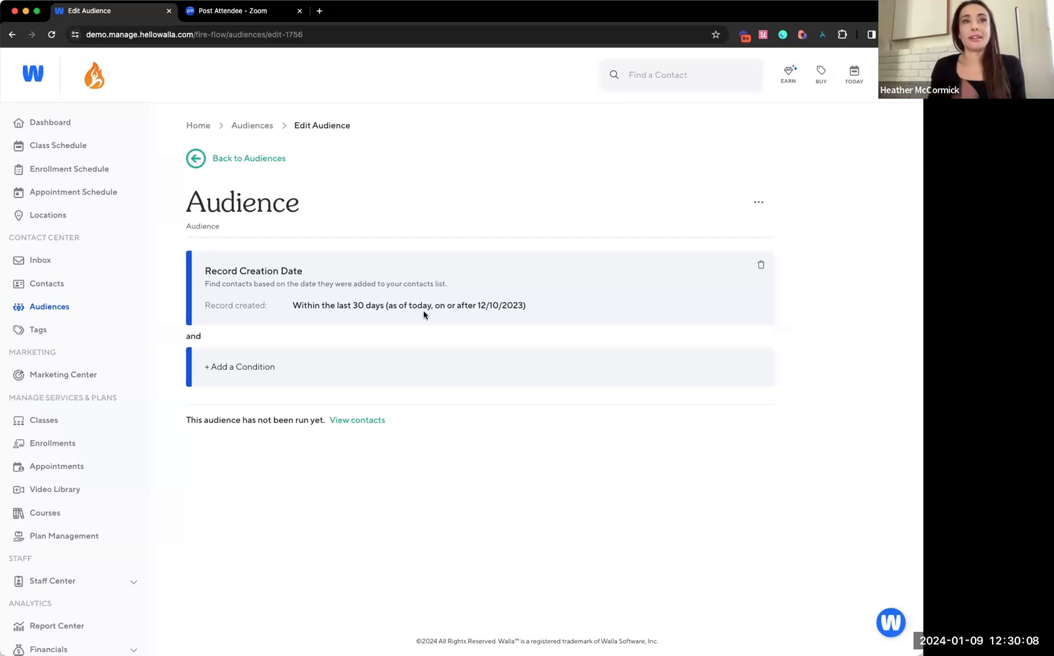
# Add and save a Contacts without a Plan condition for any plan, including Intro Offers, with Plans Never Owned
pyautogui.click(236, 370)
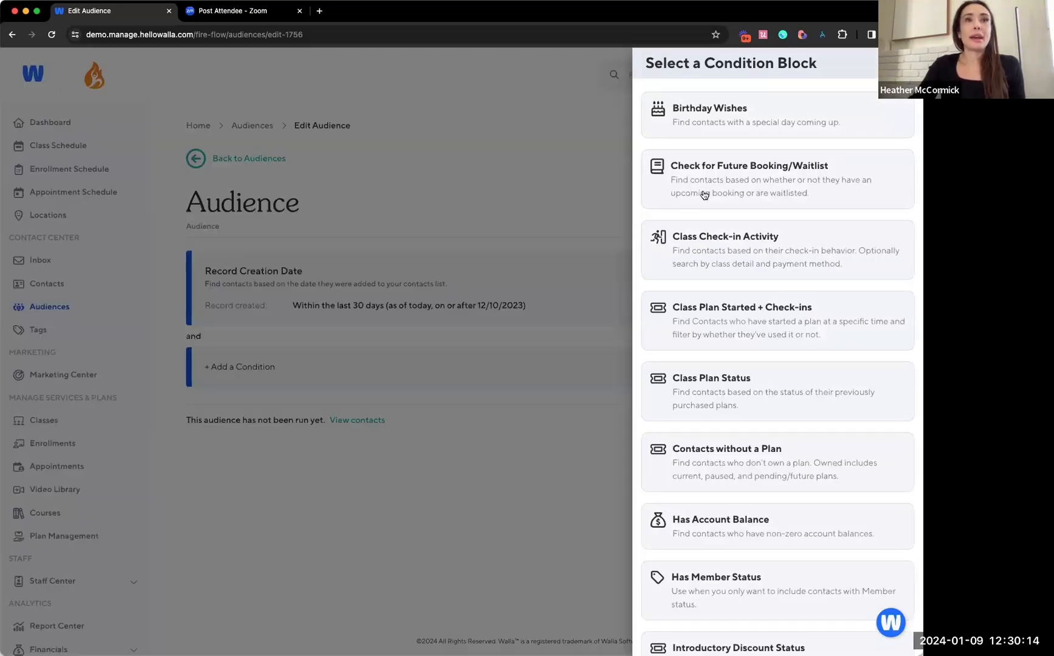
pyautogui.click(704, 194)
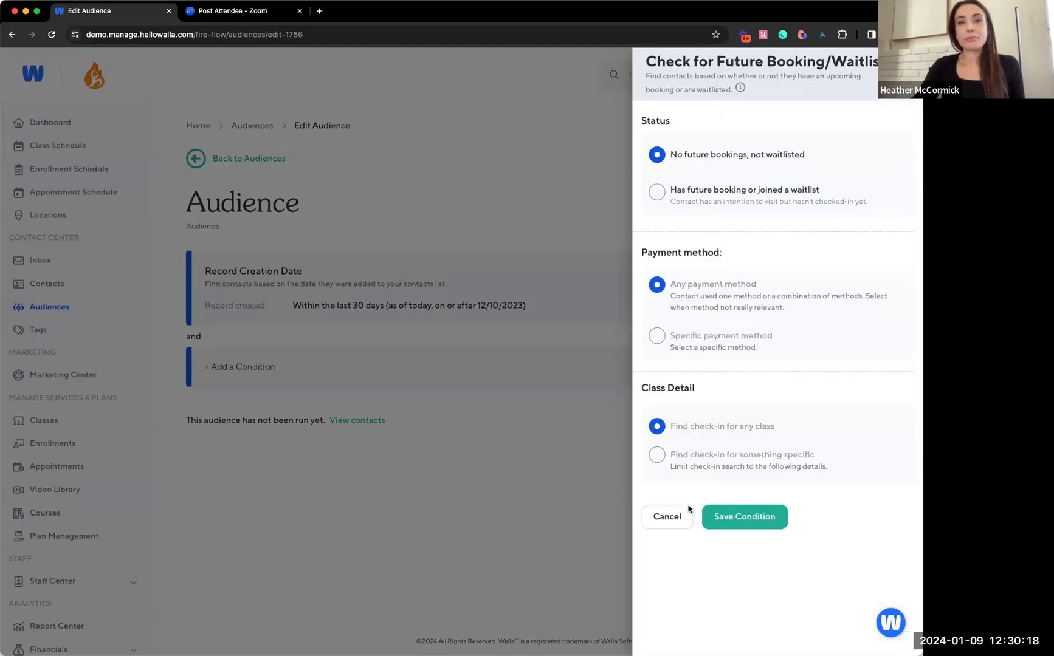
pyautogui.click(667, 516)
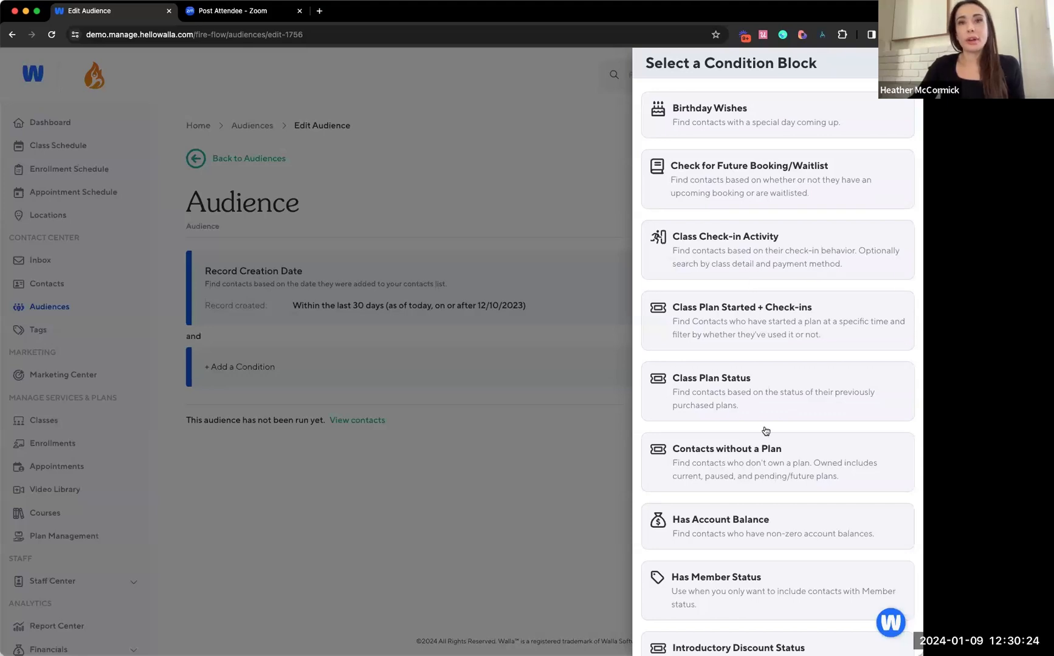
pyautogui.click(752, 460)
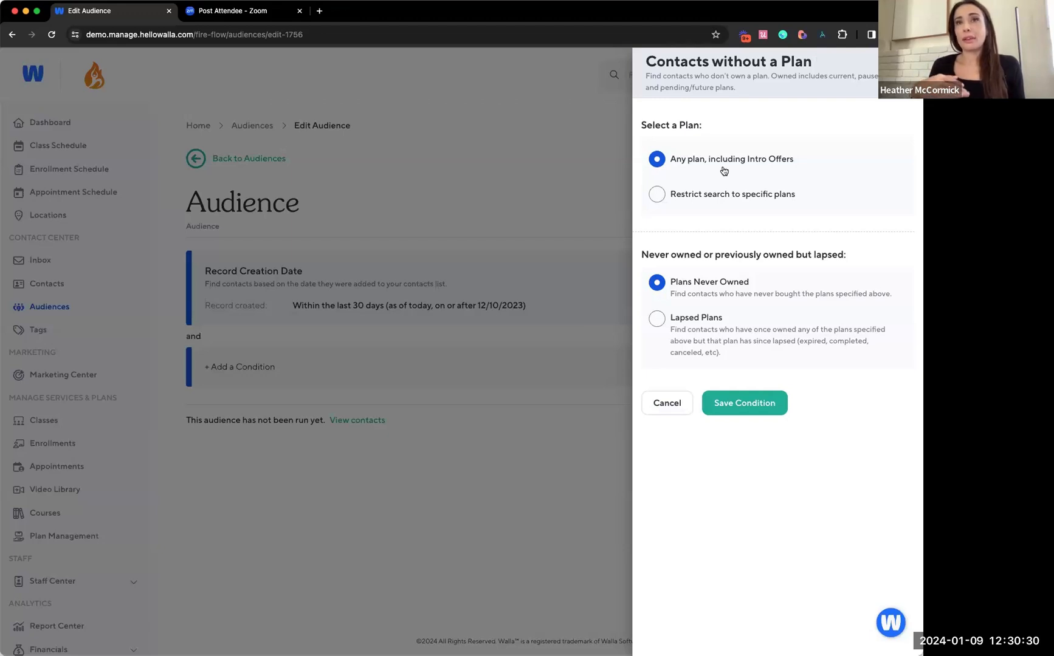
pyautogui.click(745, 403)
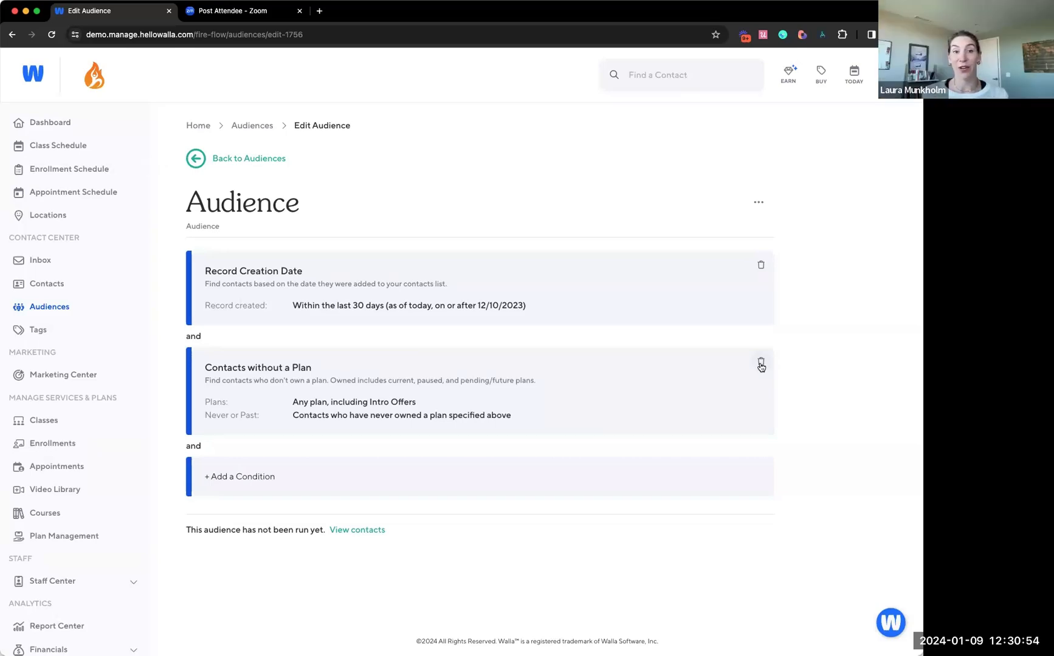
# Start a Class Check-in Activity condition for contacts with more than or equal to 1 check-in
pyautogui.click(634, 492)
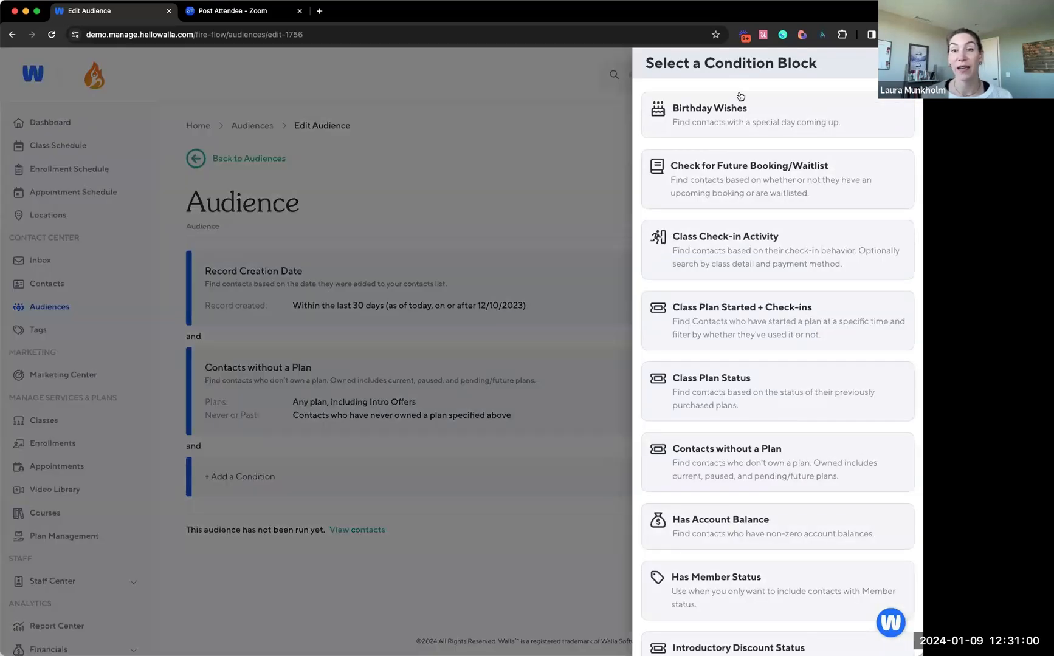
pyautogui.click(718, 266)
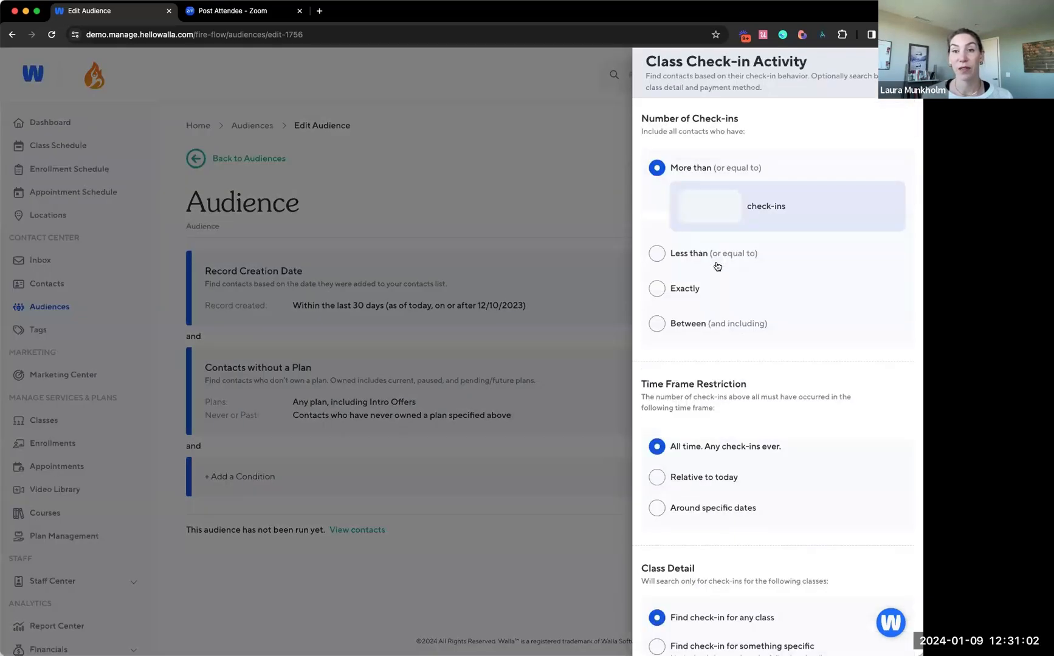
pyautogui.click(694, 204)
pyautogui.write('1')
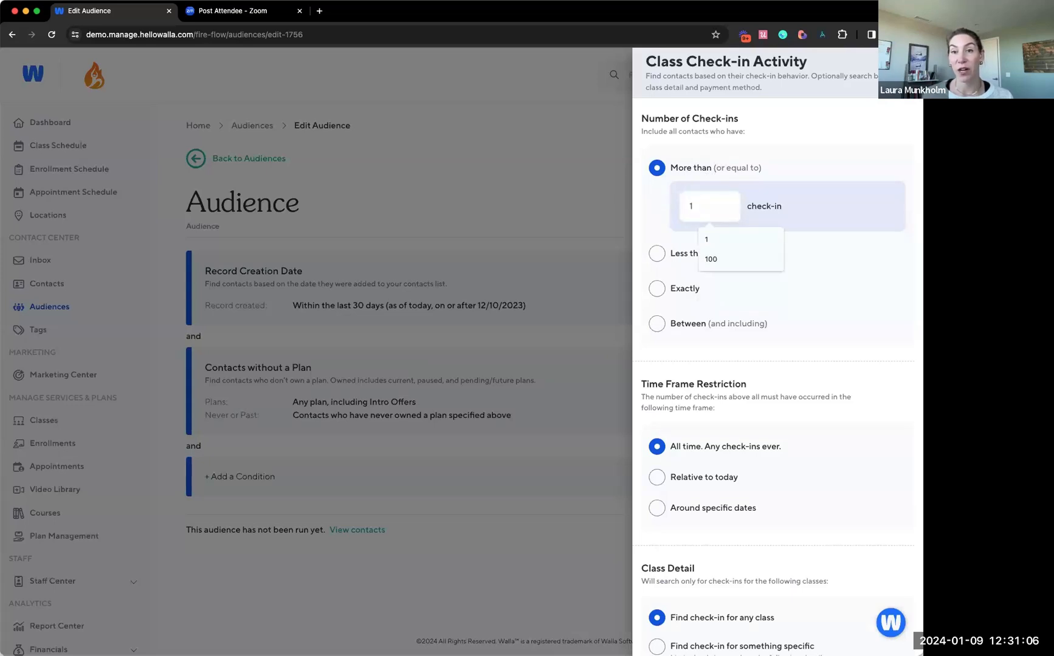
pyautogui.press('BackSpace')
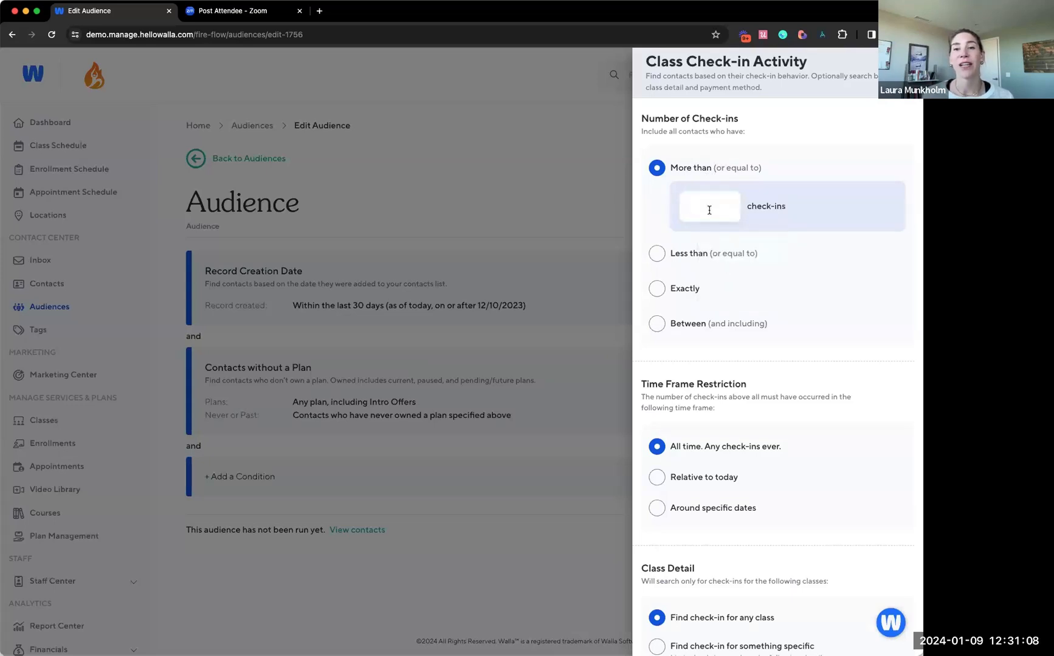
pyautogui.write('1')
pyautogui.click(851, 222)
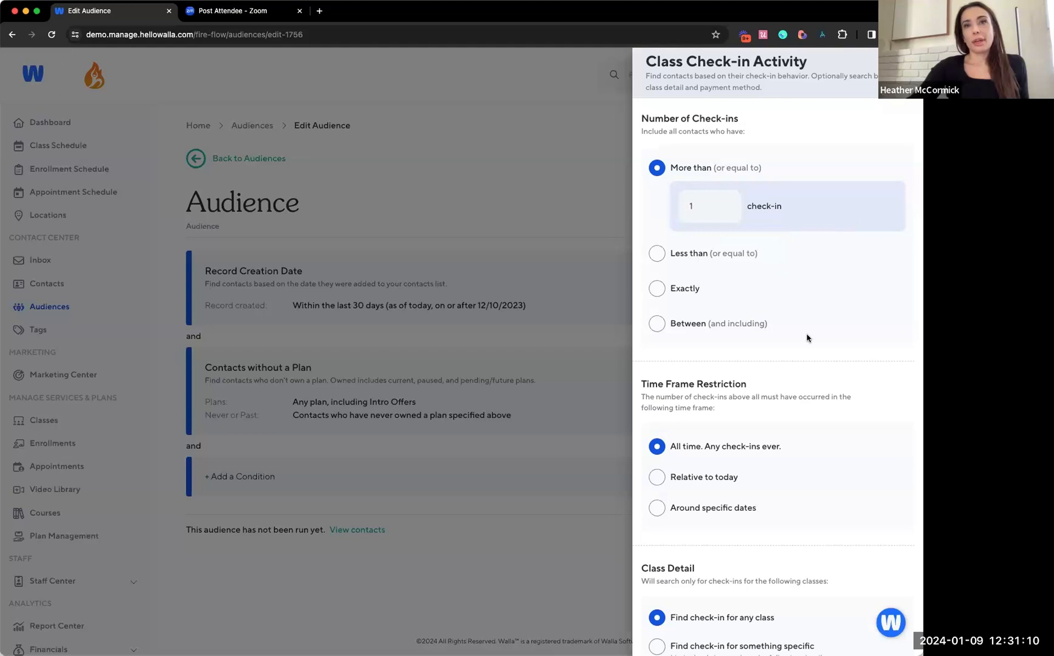
# Change the number of check-ins to less than or equal to 0
pyautogui.scroll(-3, 807, 339)
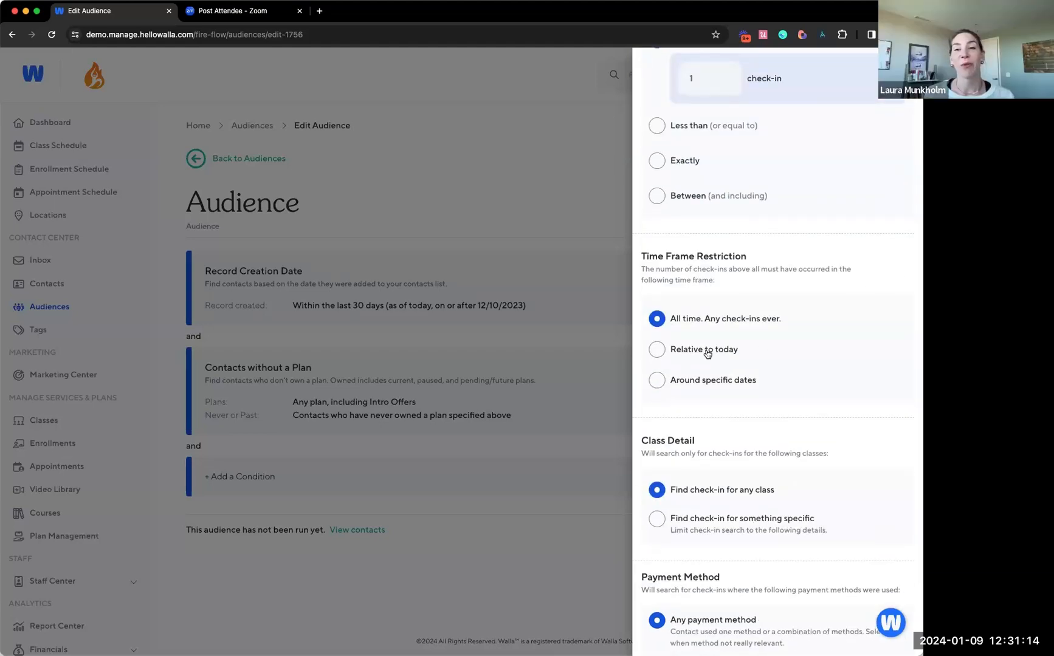
pyautogui.scroll(3, 707, 352)
pyautogui.click(707, 254)
pyautogui.click(706, 244)
pyautogui.press('BackSpace')
pyautogui.write('0')
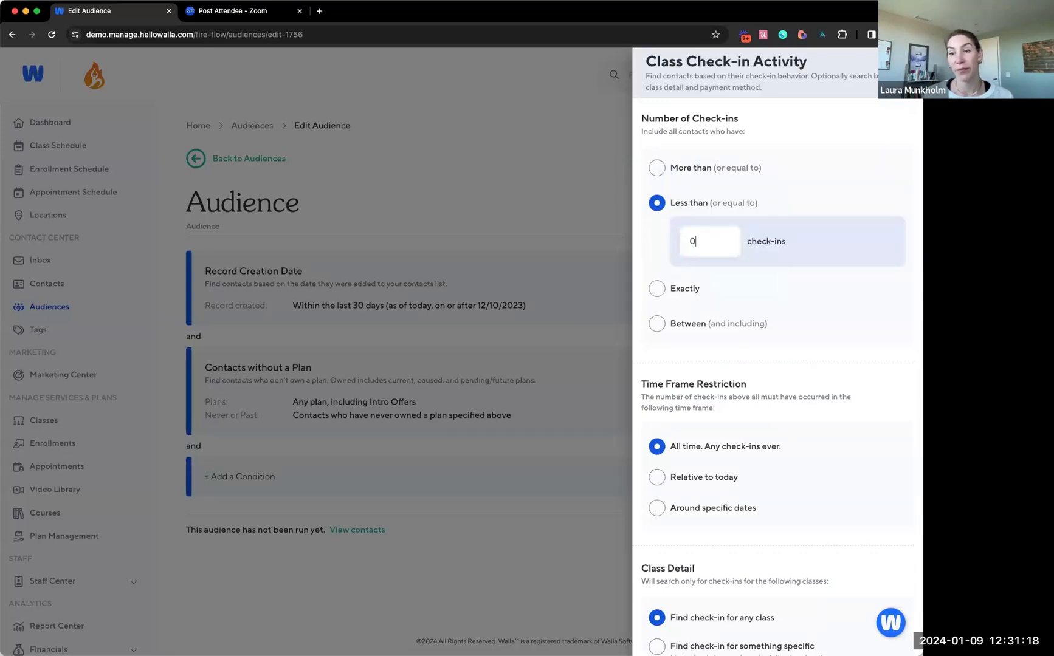
pyautogui.click(787, 302)
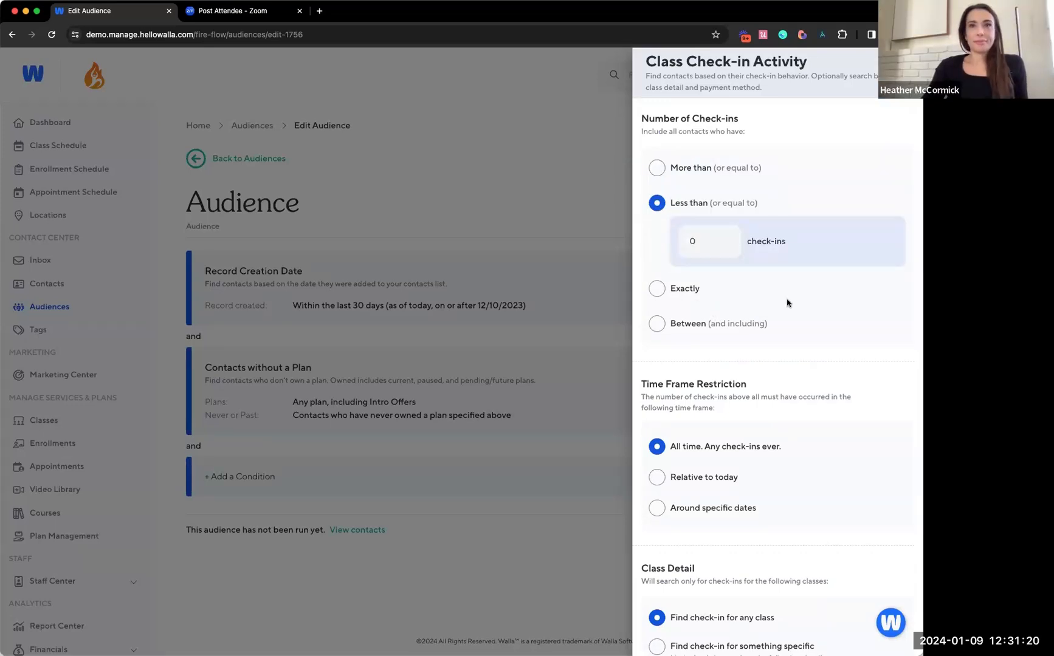
# Try limiting the check-in condition to a specific payment method, using Other method with Drop-in
pyautogui.scroll(-3, 787, 302)
pyautogui.scroll(-2, 786, 303)
pyautogui.scroll(3, 787, 302)
pyautogui.scroll(-2, 787, 303)
pyautogui.scroll(-2, 787, 303)
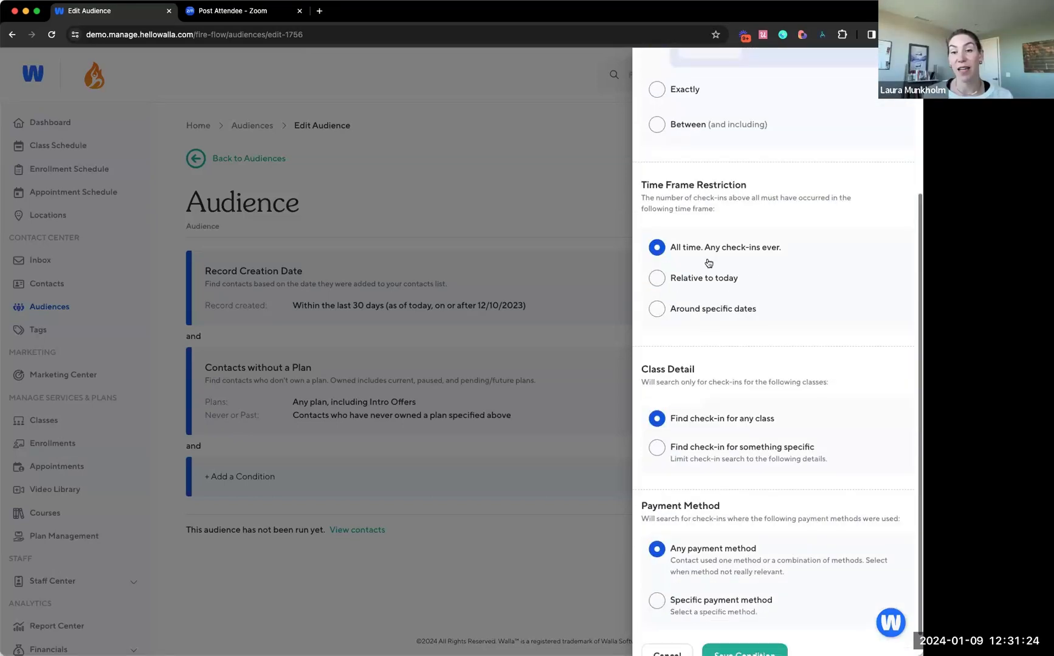
pyautogui.scroll(-1, 733, 292)
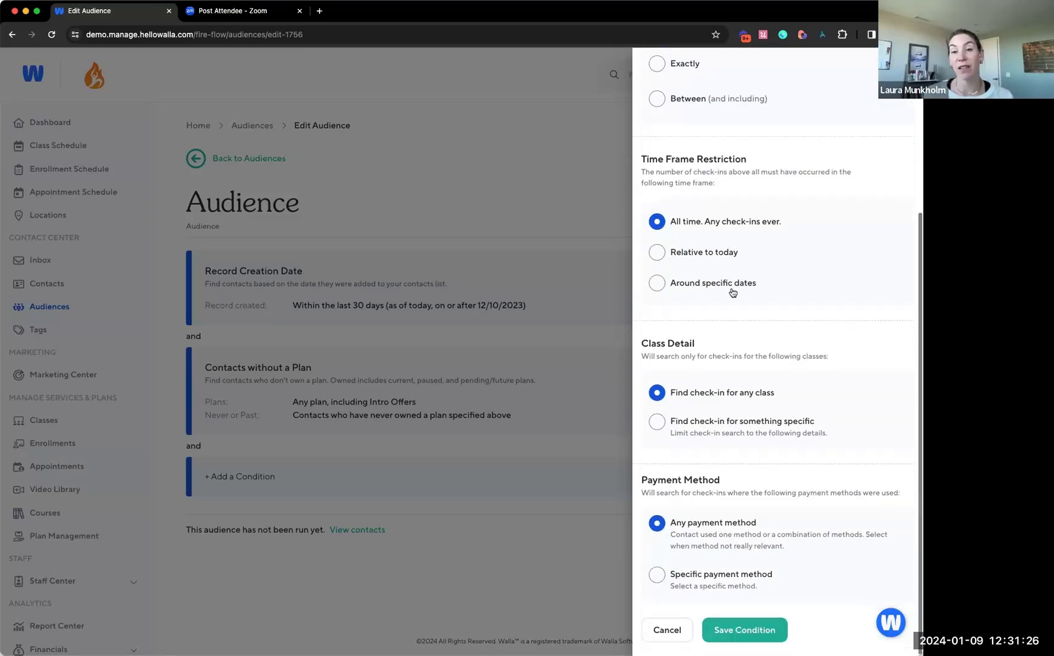
pyautogui.click(695, 576)
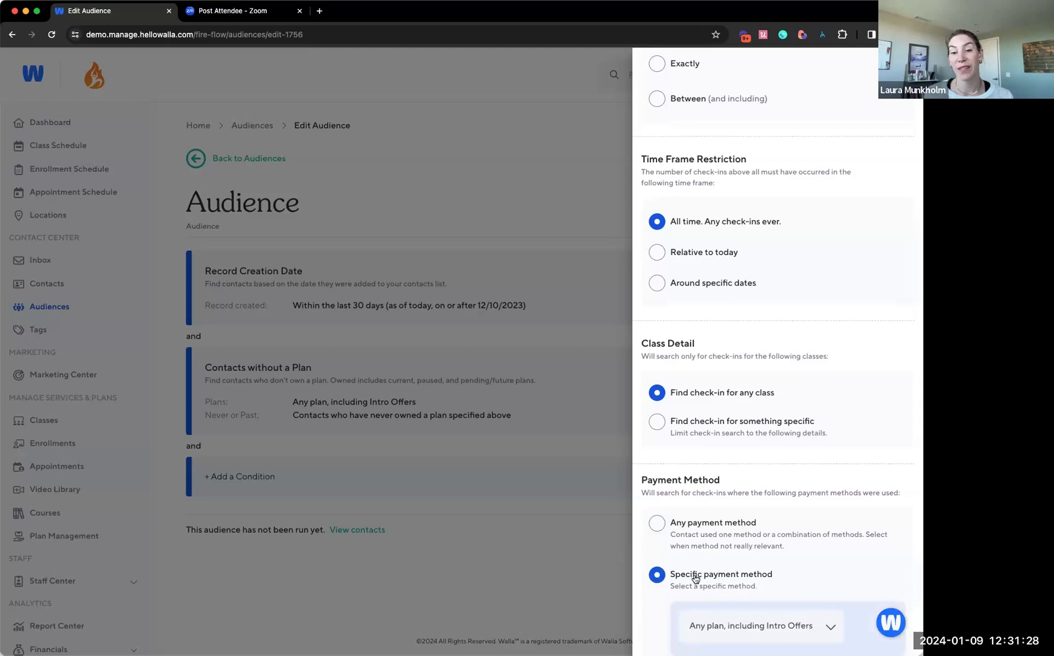
pyautogui.scroll(-3, 705, 559)
pyautogui.click(710, 559)
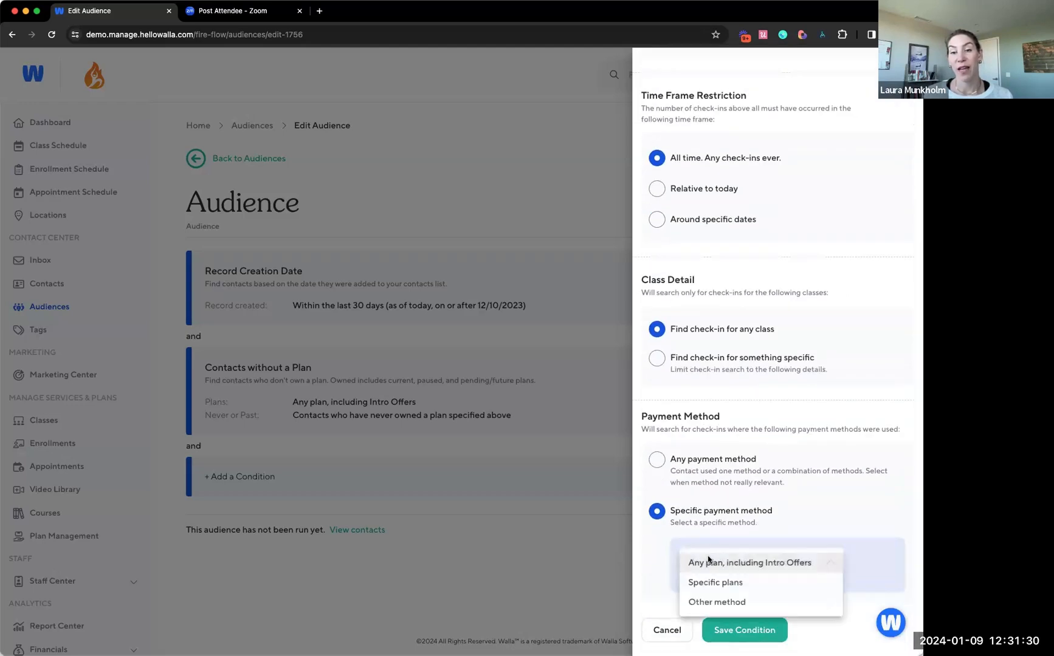
pyautogui.click(715, 602)
pyautogui.click(723, 596)
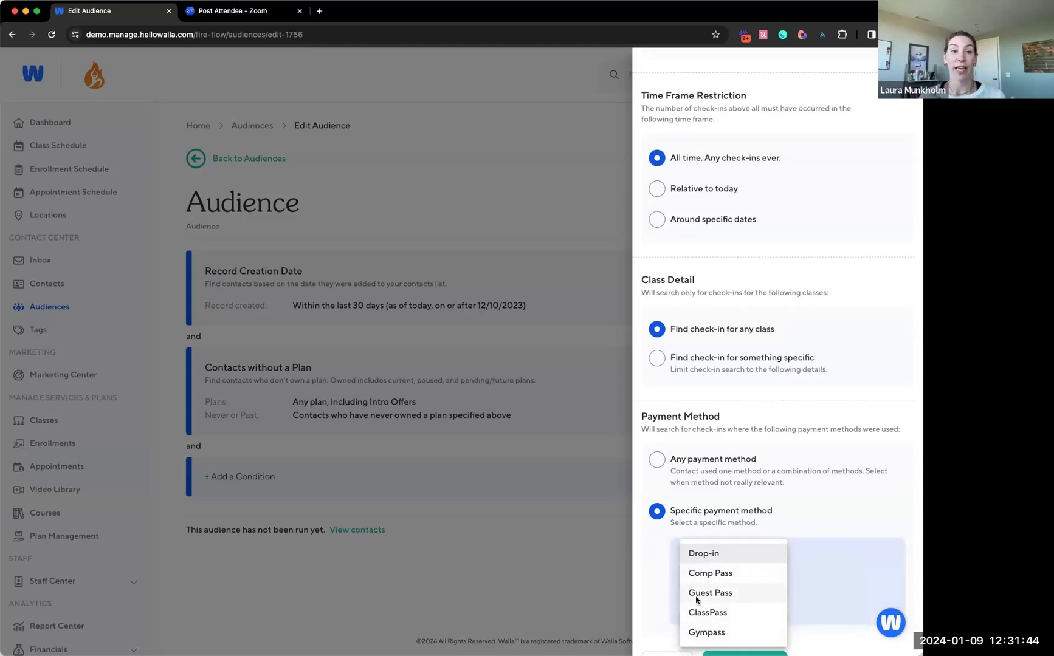
pyautogui.click(655, 550)
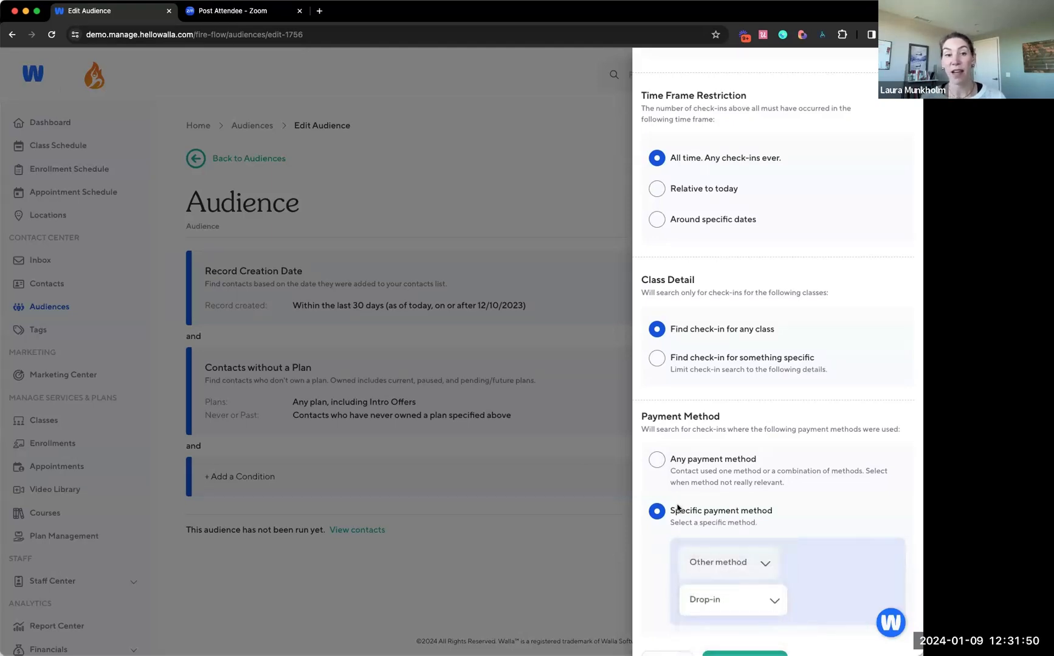
pyautogui.scroll(5, 677, 508)
pyautogui.scroll(-5, 708, 306)
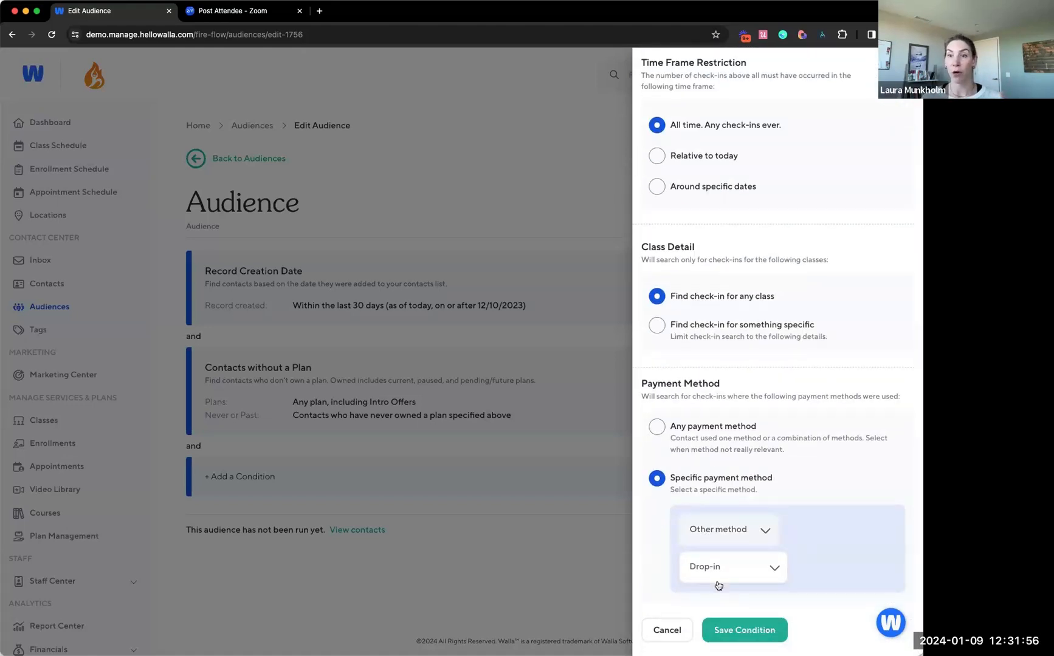
# Set the payment method to Any payment method and save the Class Check-in Activity condition
pyautogui.click(705, 449)
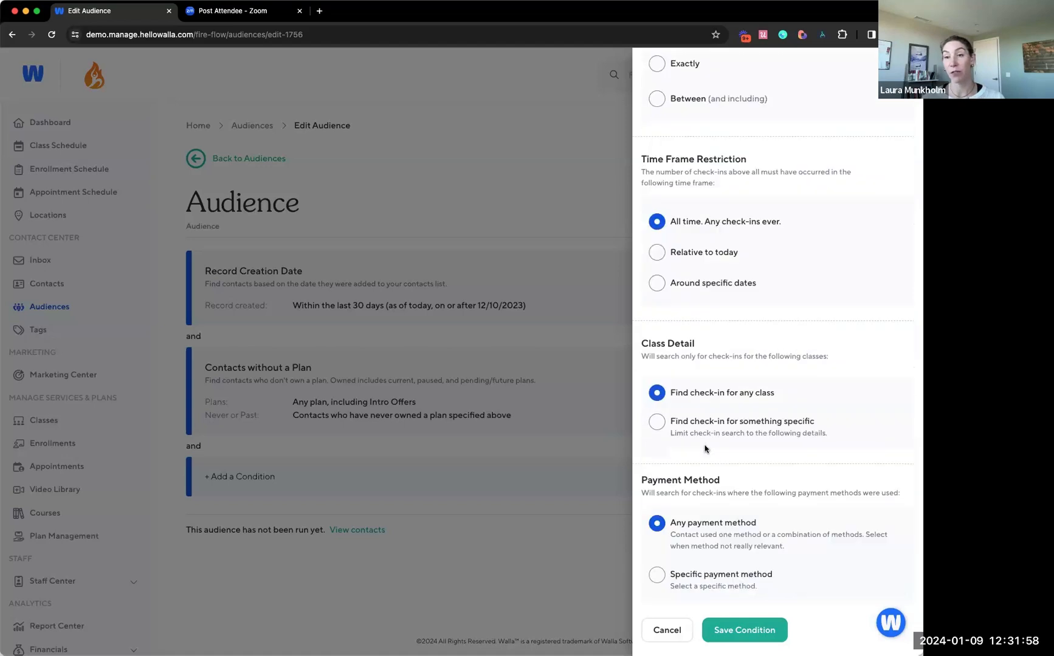
pyautogui.click(746, 632)
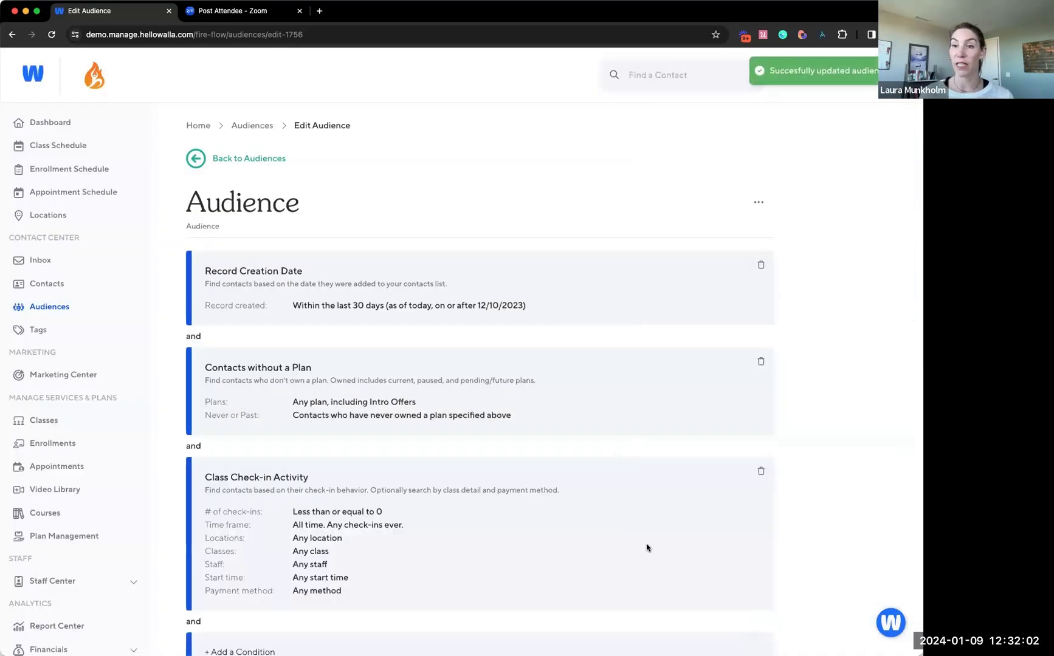
pyautogui.scroll(-5, 507, 369)
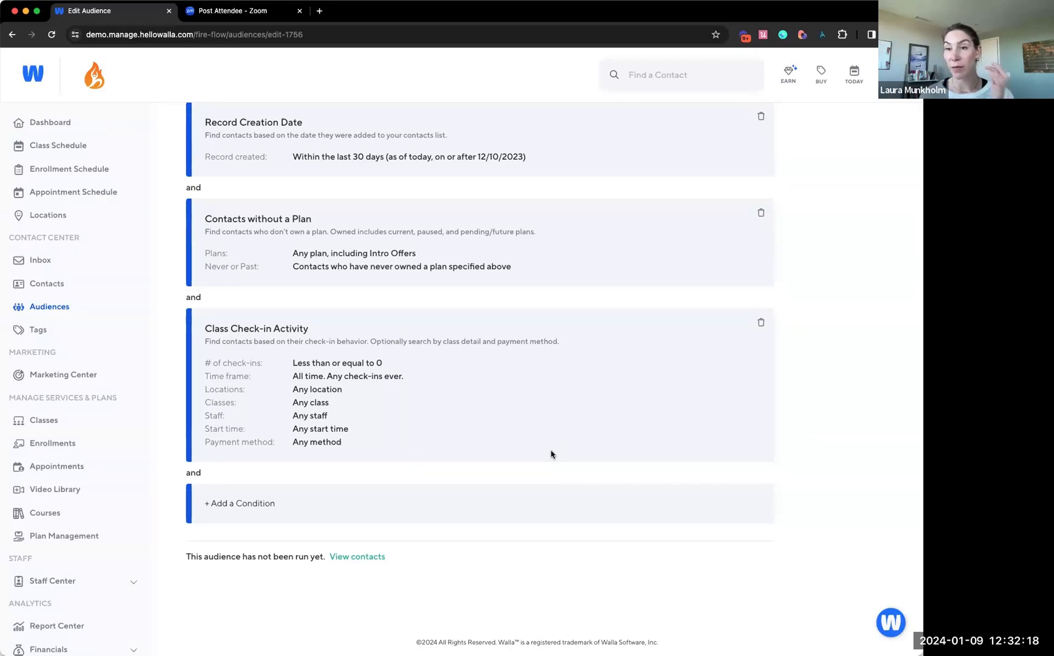
pyautogui.scroll(3, 551, 454)
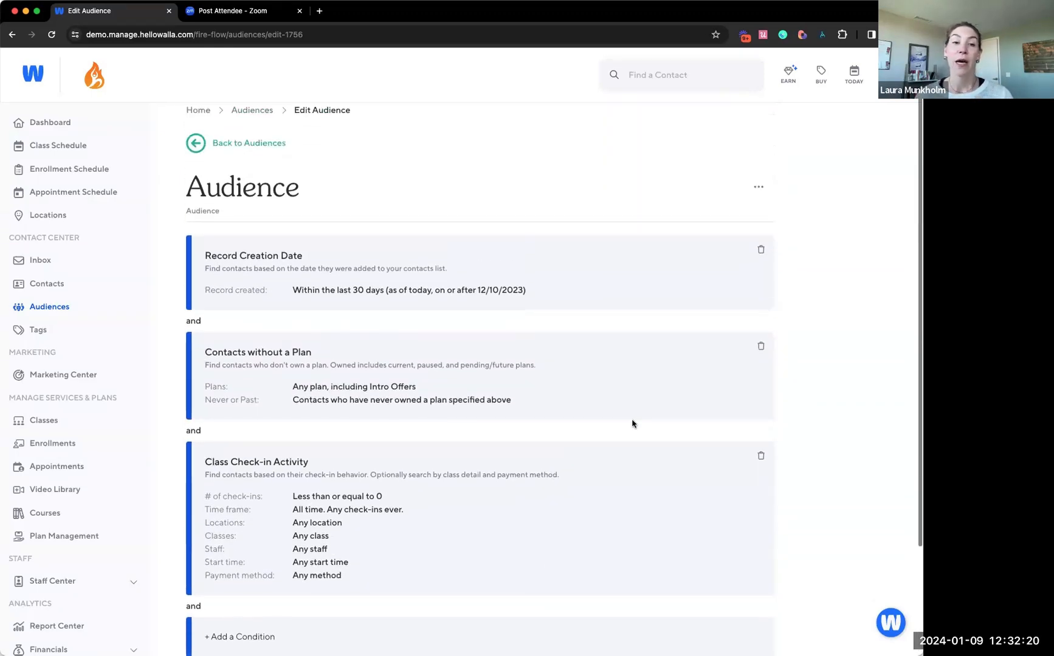
# Delete the Class Check-in Activity, Contacts without a Plan and Record Creation Date conditions, and start adding a new condition
pyautogui.click(758, 456)
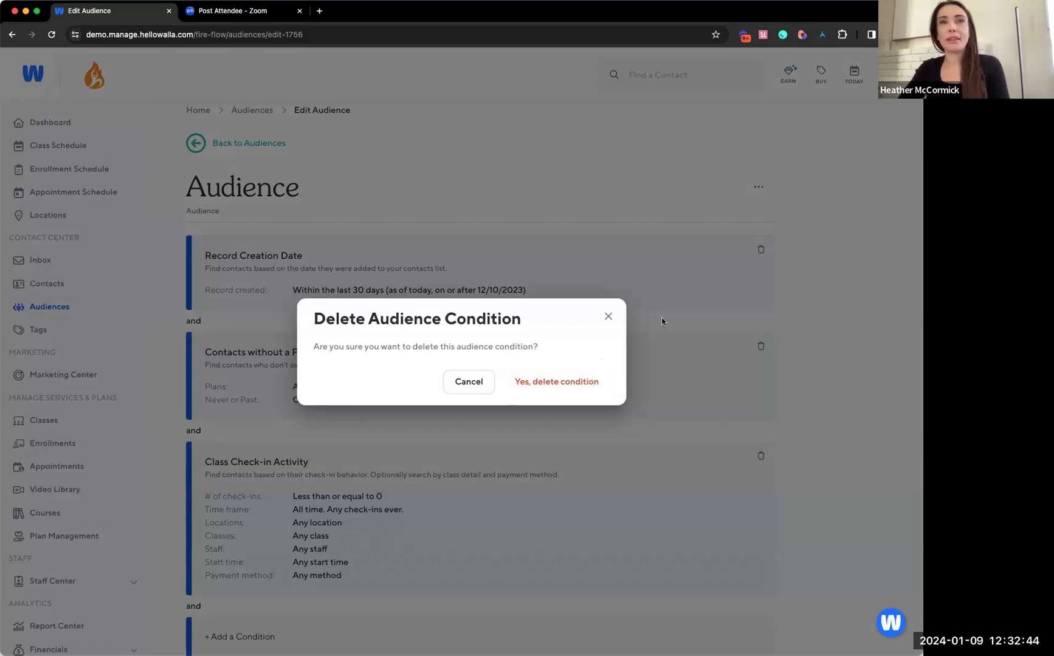
pyautogui.click(608, 317)
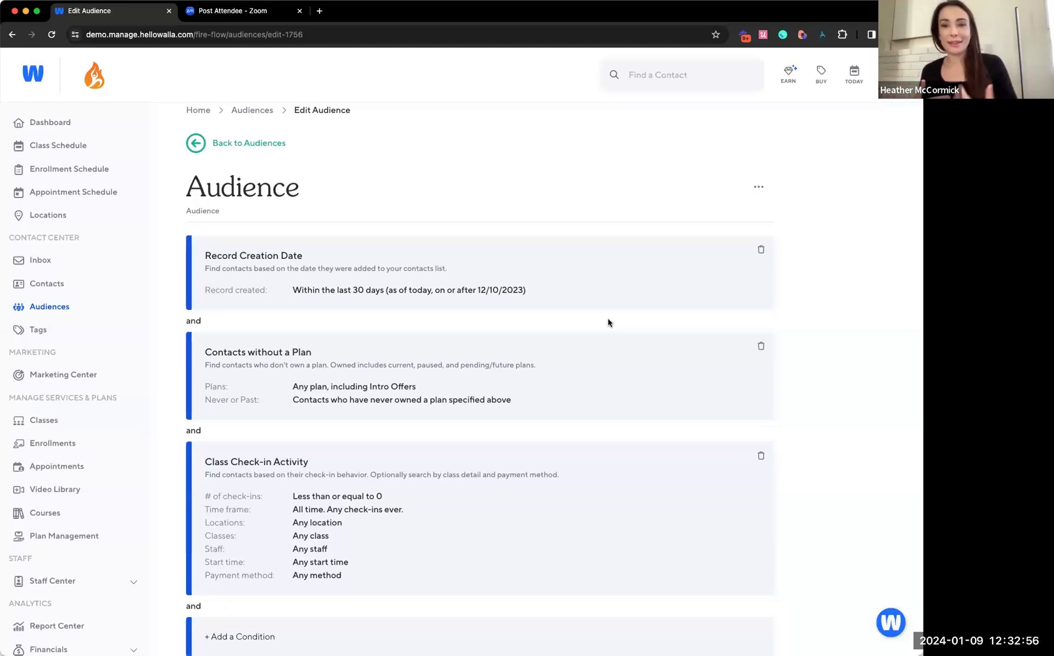
pyautogui.scroll(-1, 687, 328)
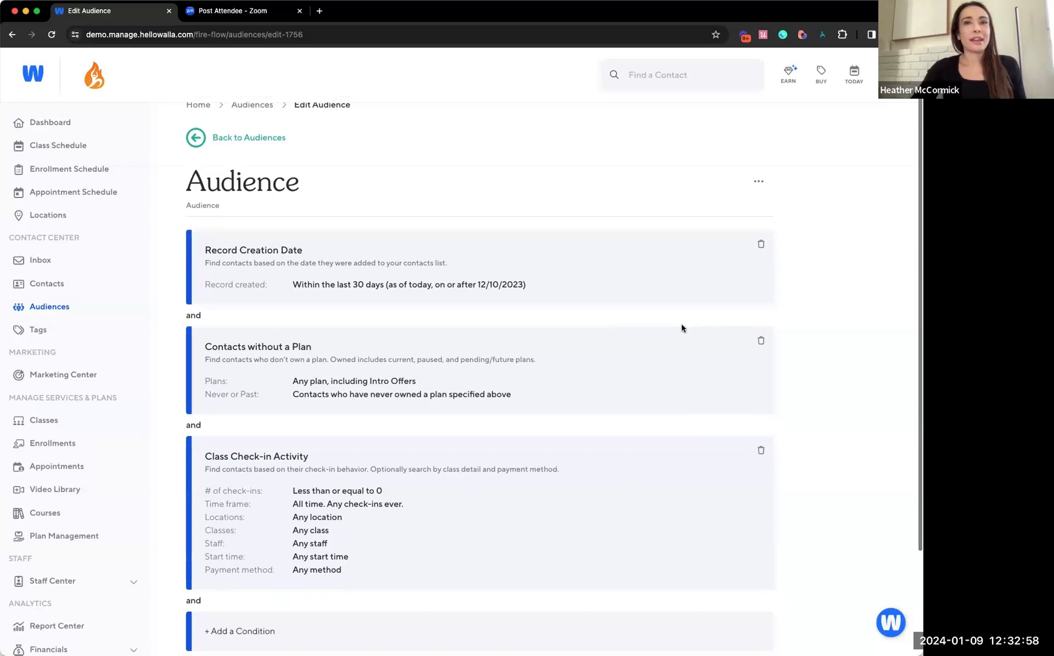
pyautogui.click(763, 453)
pyautogui.click(577, 384)
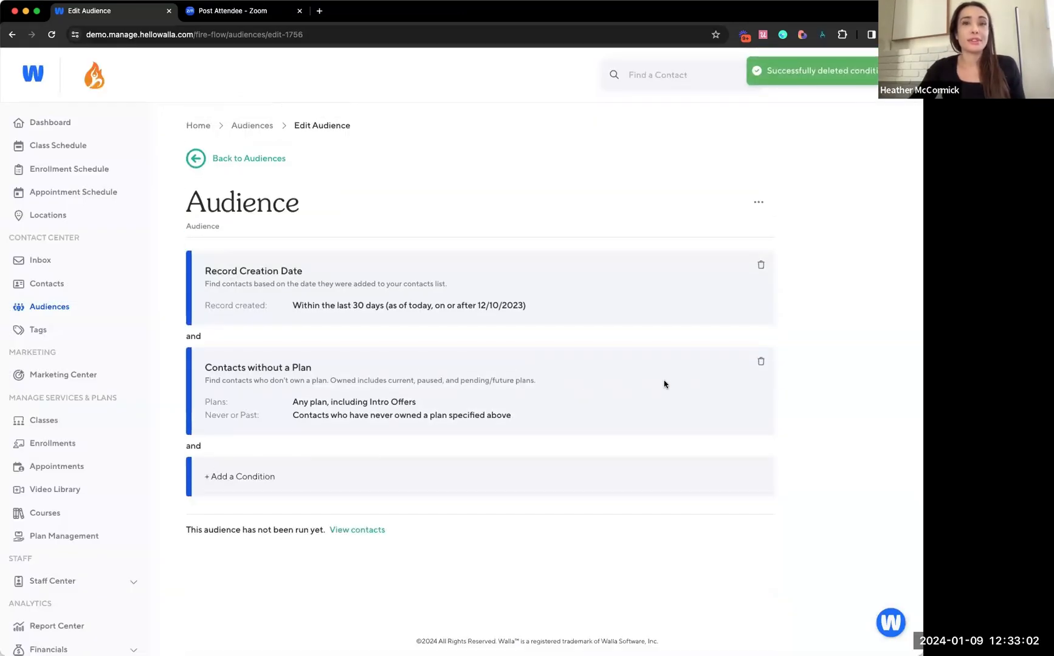
pyautogui.click(762, 365)
pyautogui.click(585, 383)
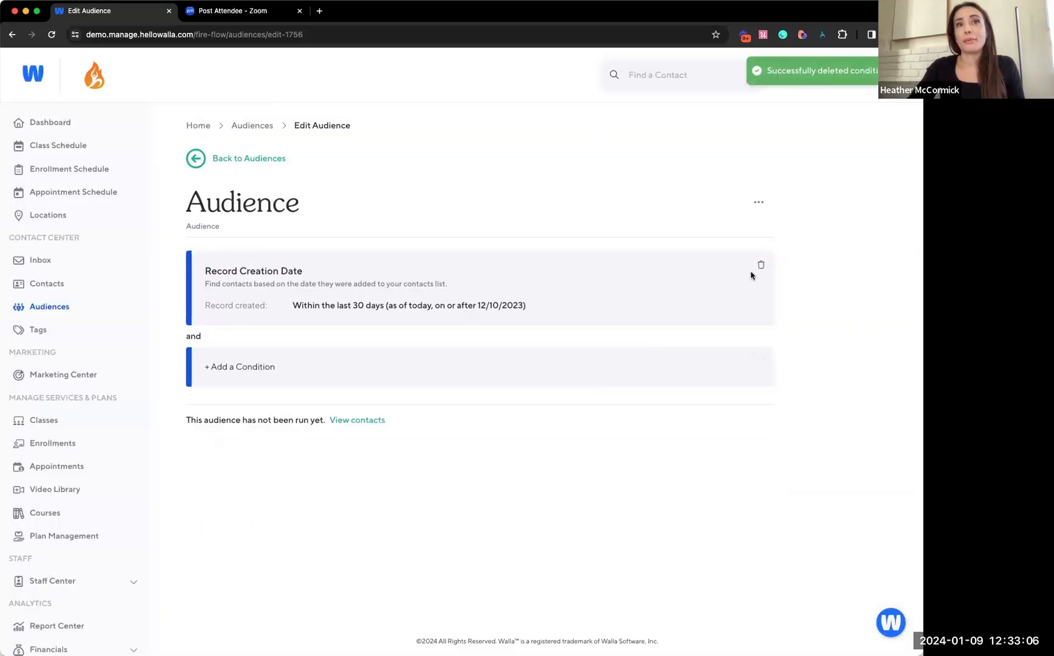
pyautogui.click(759, 268)
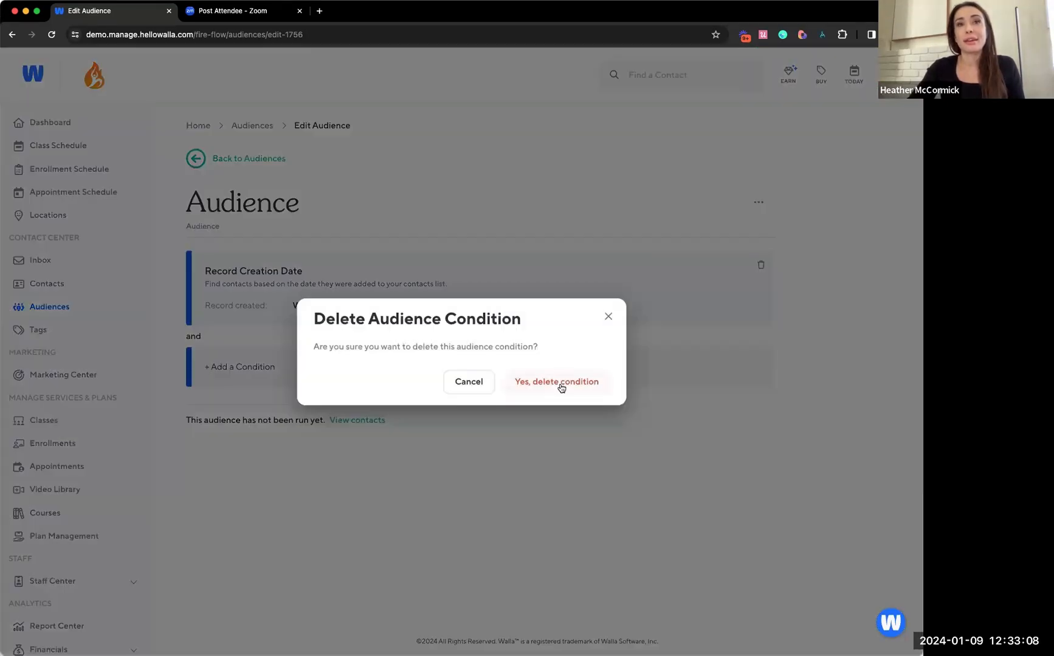
pyautogui.click(559, 385)
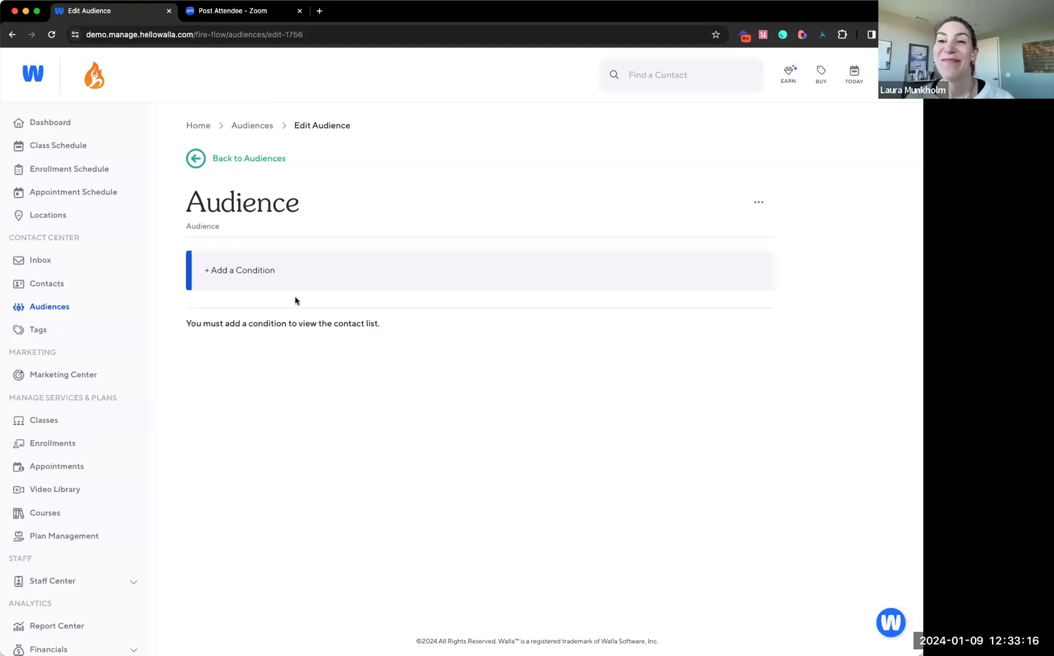
pyautogui.click(280, 277)
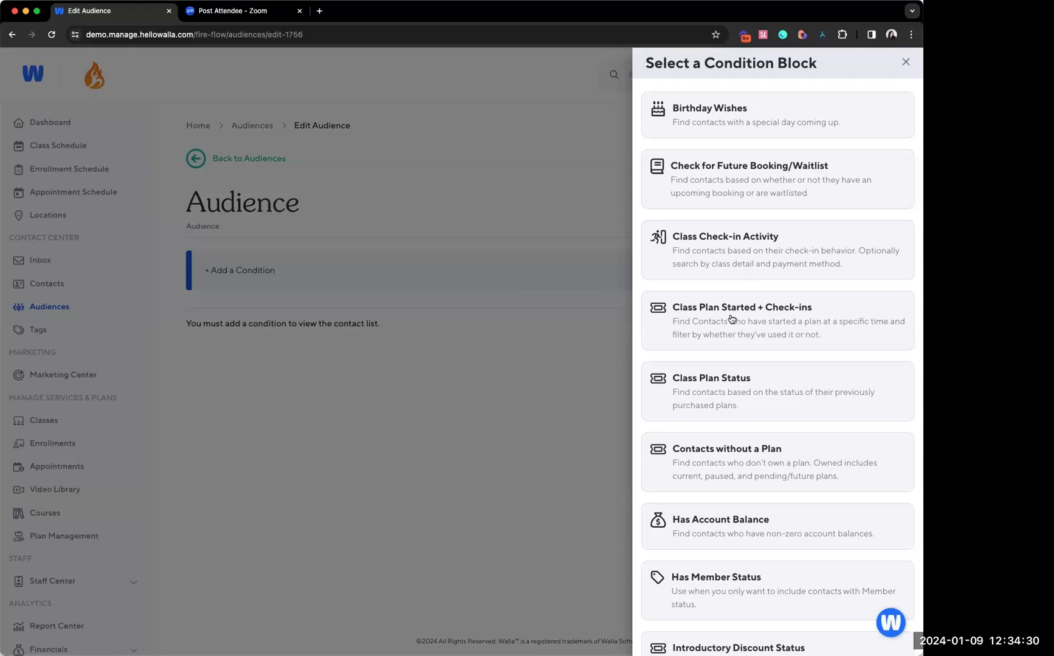
pyautogui.click(728, 242)
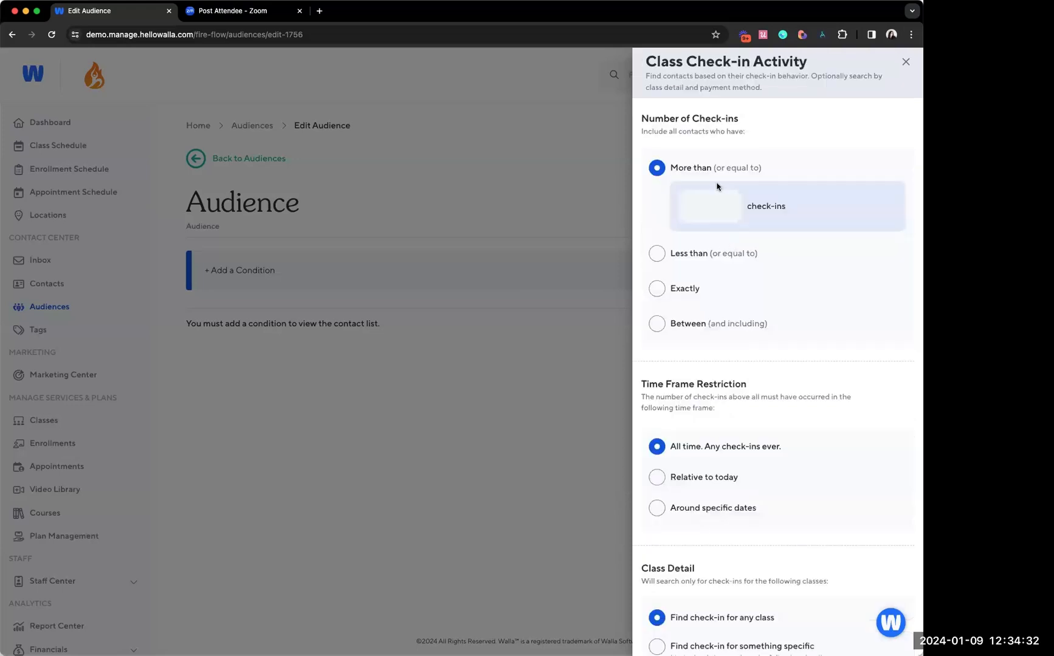
pyautogui.click(678, 287)
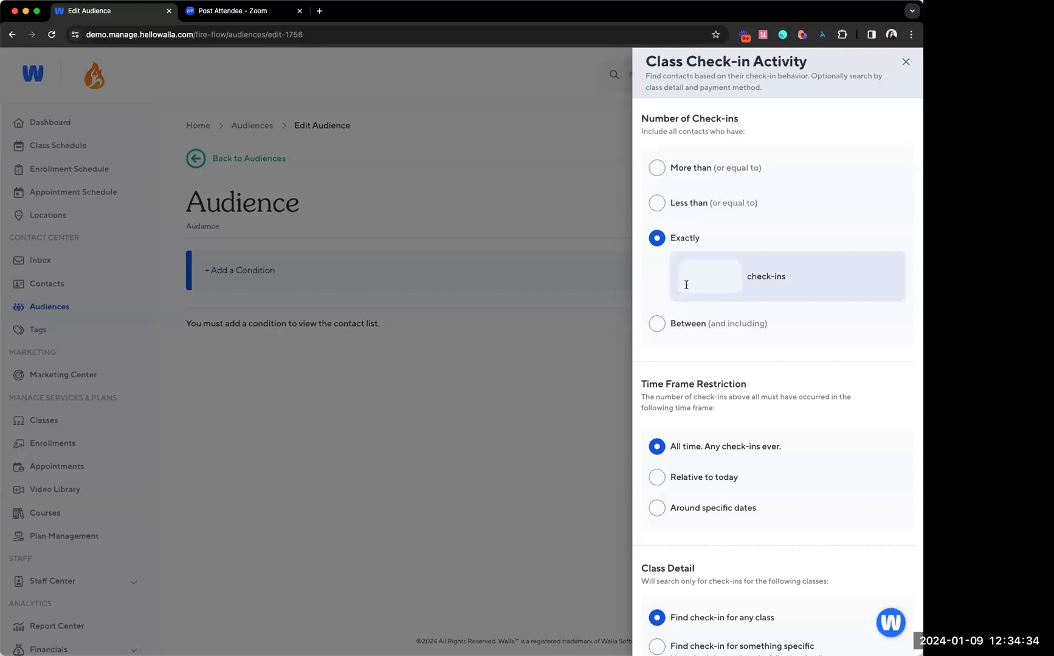
pyautogui.scroll(-5, 701, 516)
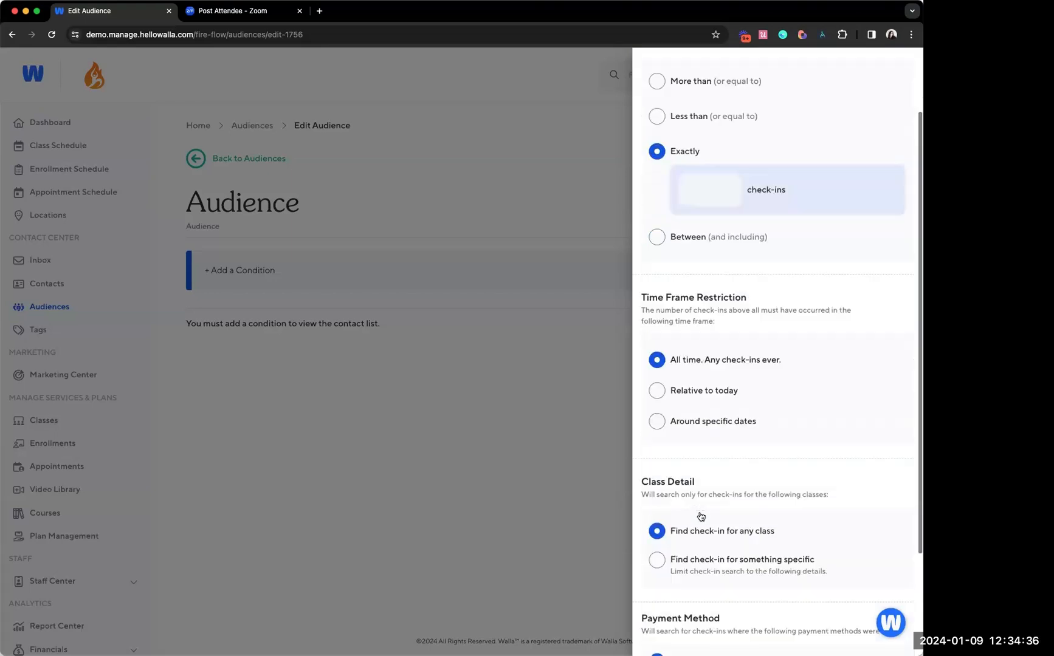
pyautogui.click(666, 630)
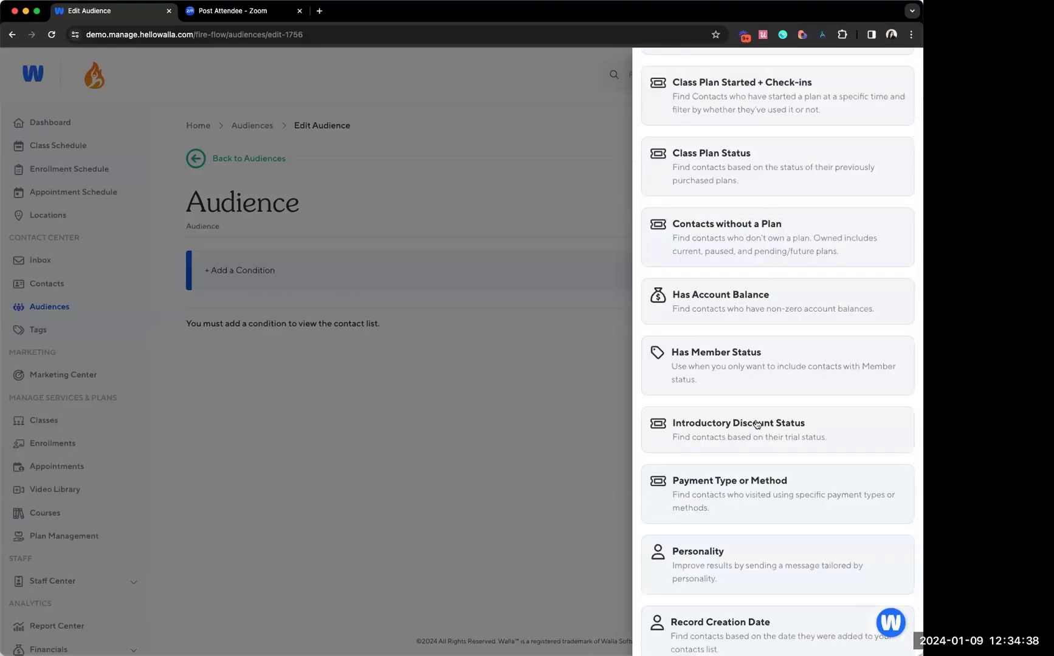
# Start a Class Plan Started + Check-ins condition limited to the specific plan 4 Class Membership
pyautogui.scroll(5, 769, 211)
pyautogui.click(775, 308)
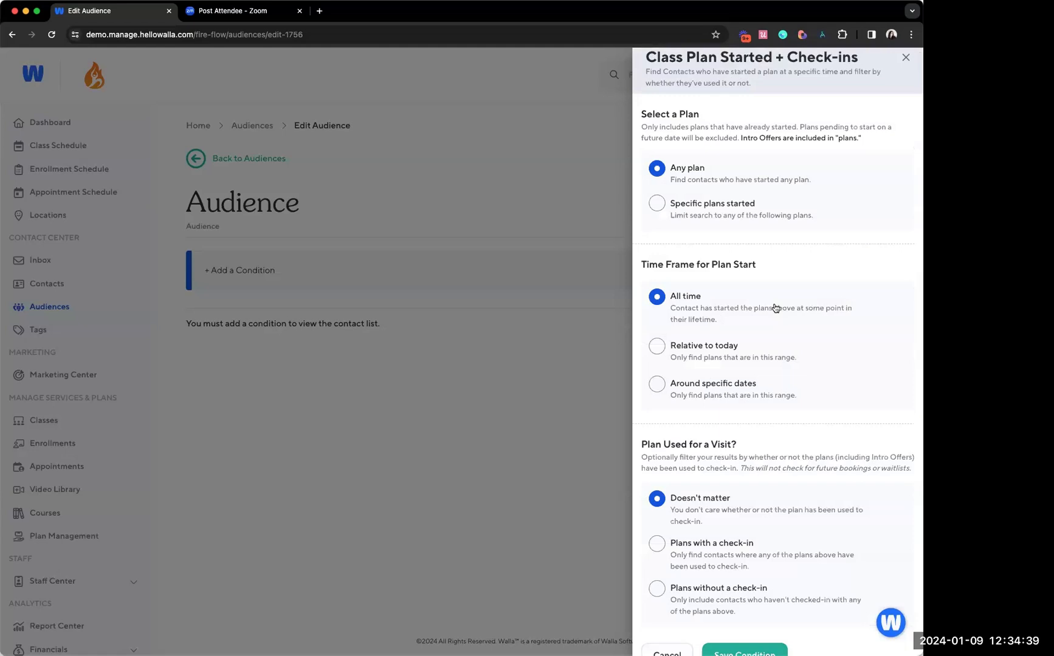
pyautogui.click(721, 214)
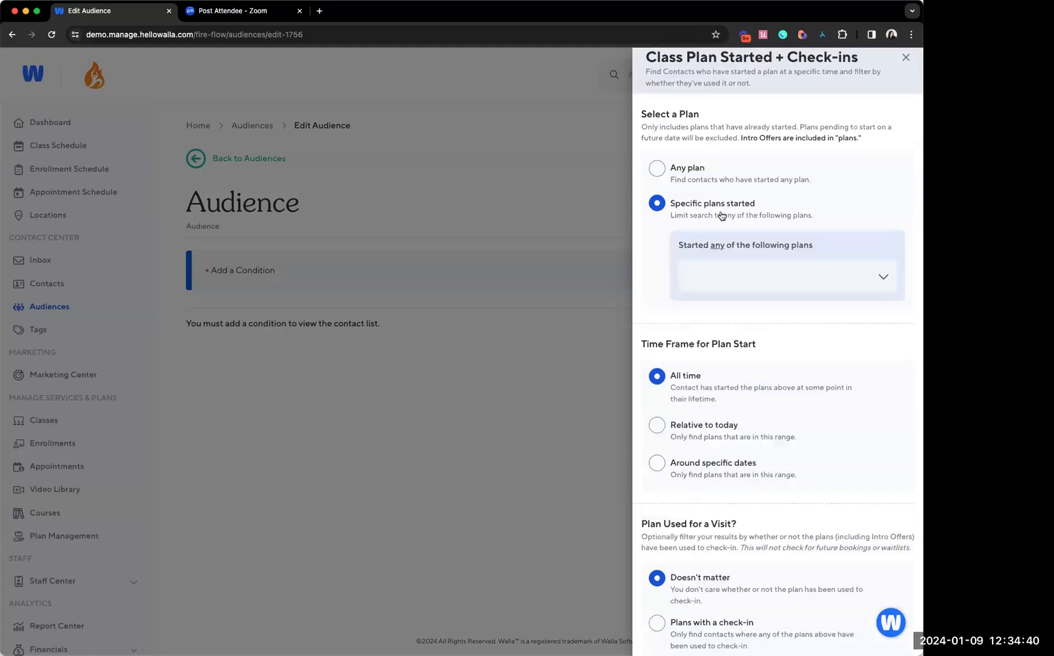
pyautogui.click(705, 275)
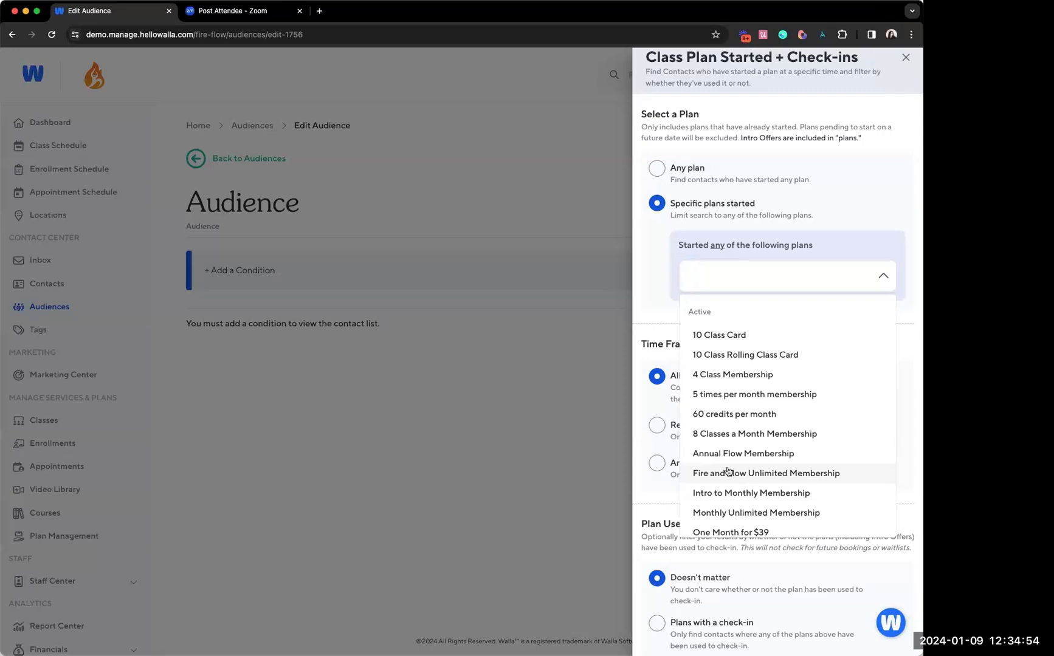
pyautogui.scroll(-1, 728, 392)
pyautogui.scroll(-2, 726, 373)
pyautogui.click(722, 341)
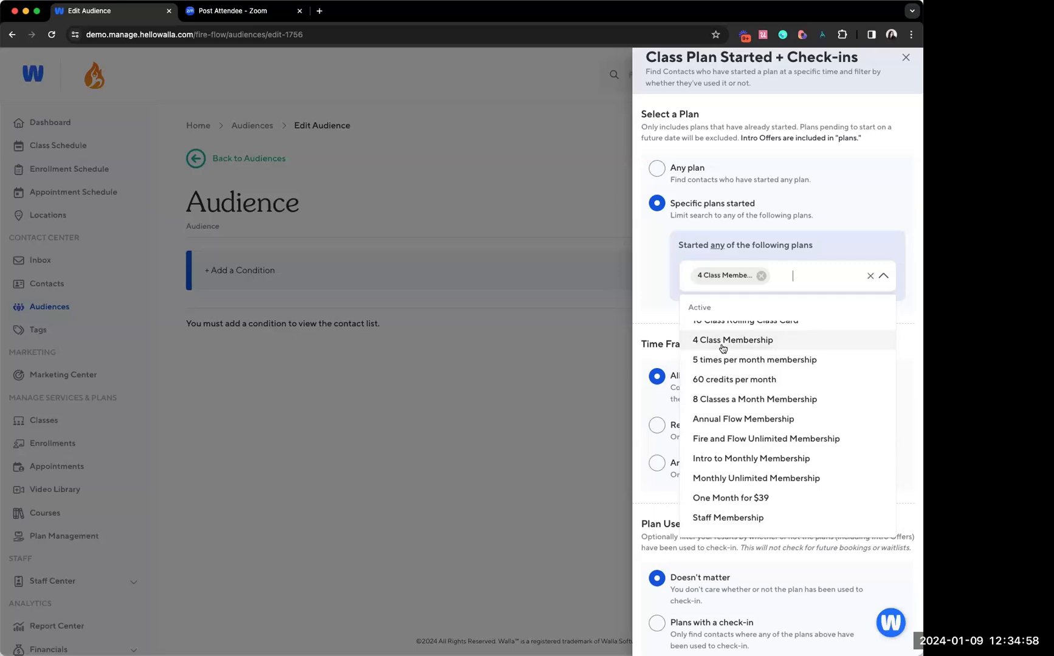
pyautogui.click(657, 299)
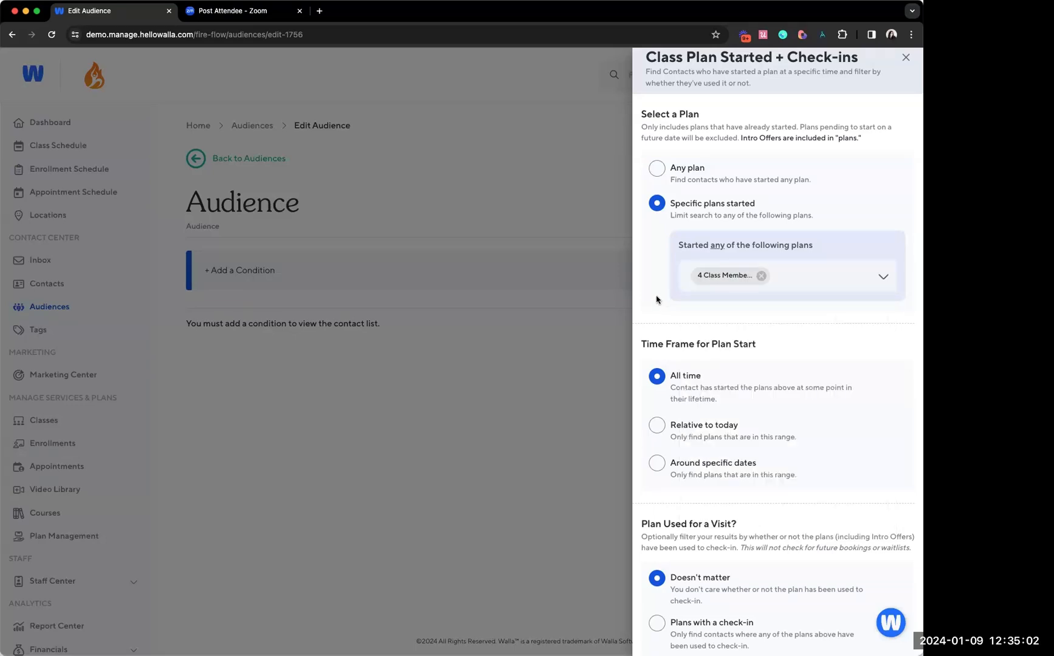
# Set the time frame for the plan start relative to today, at more than or equal to 45 days ago
pyautogui.scroll(-2, 656, 299)
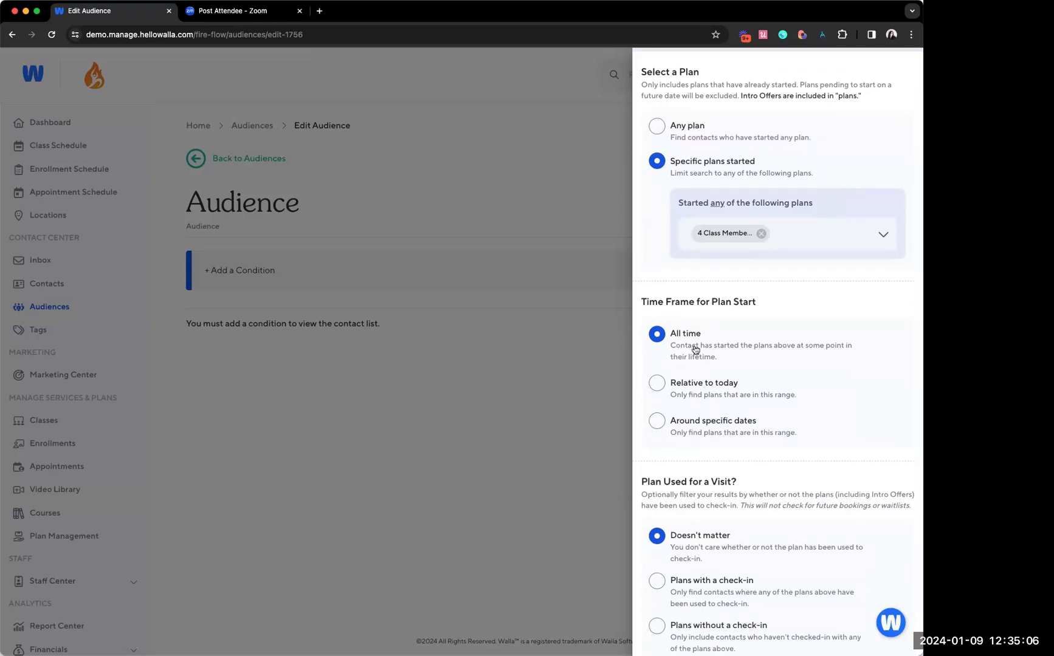
pyautogui.click(687, 383)
pyautogui.click(703, 439)
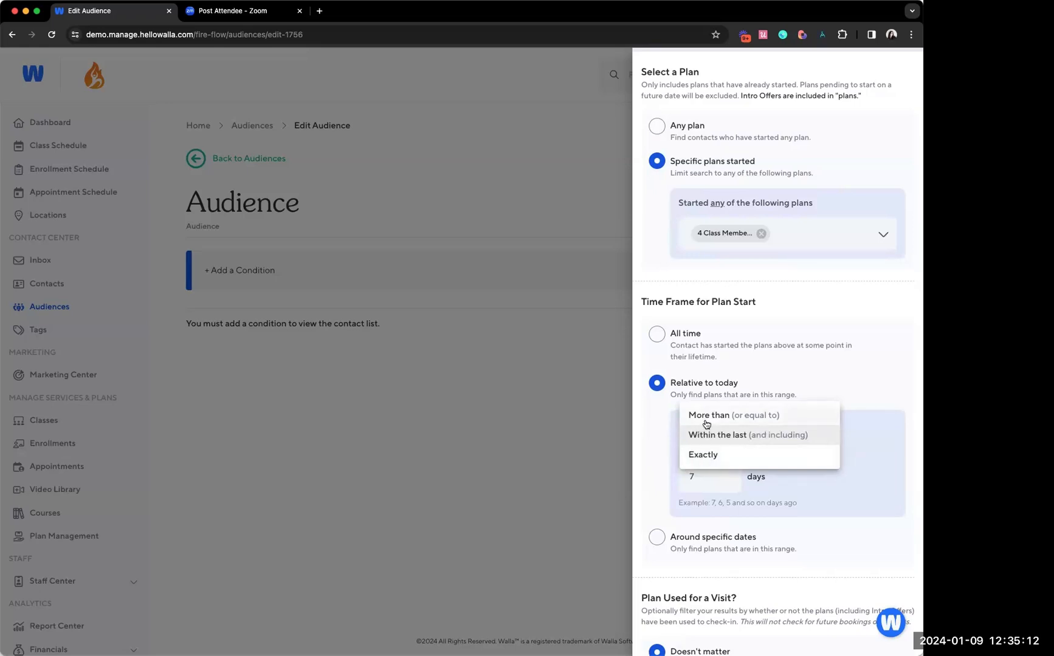
pyautogui.click(705, 418)
pyautogui.click(705, 480)
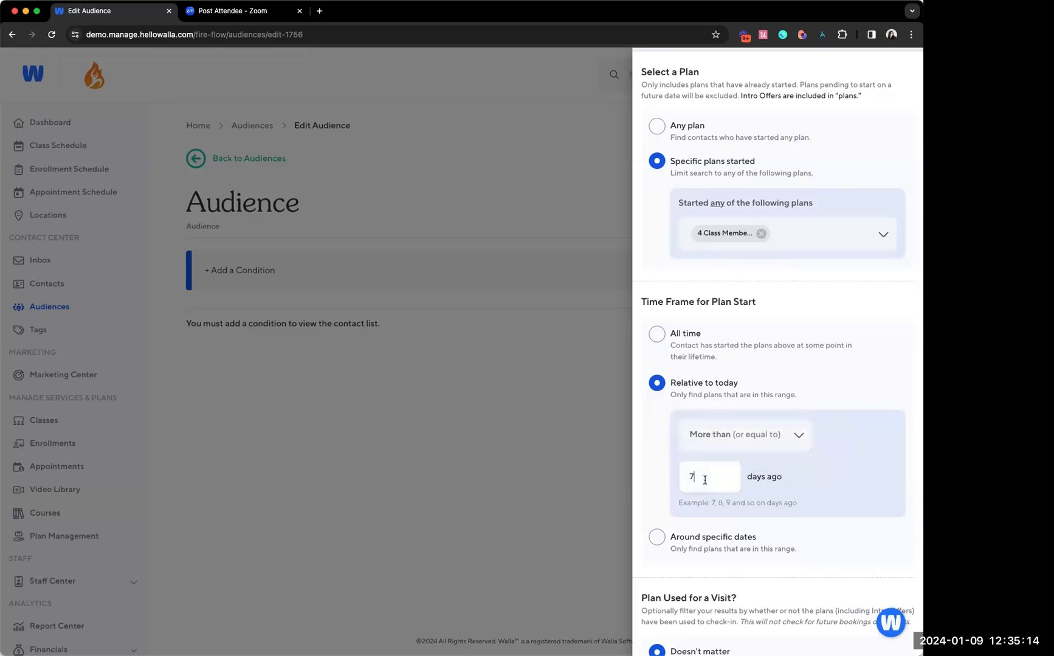
pyautogui.press('BackSpace')
pyautogui.write('45')
pyautogui.click(787, 535)
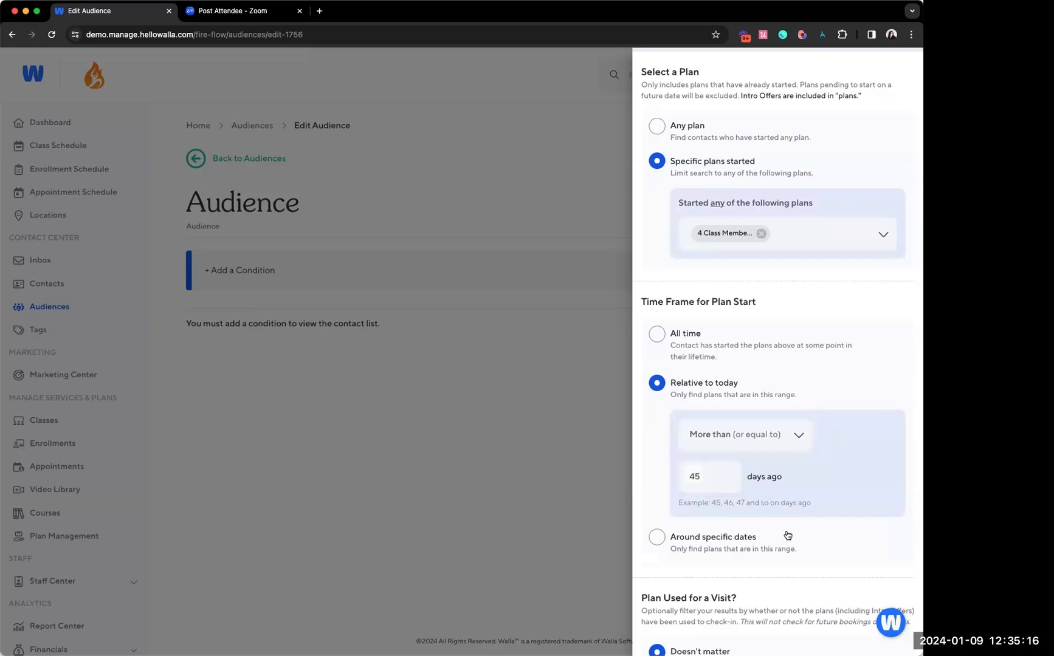
pyautogui.click(719, 398)
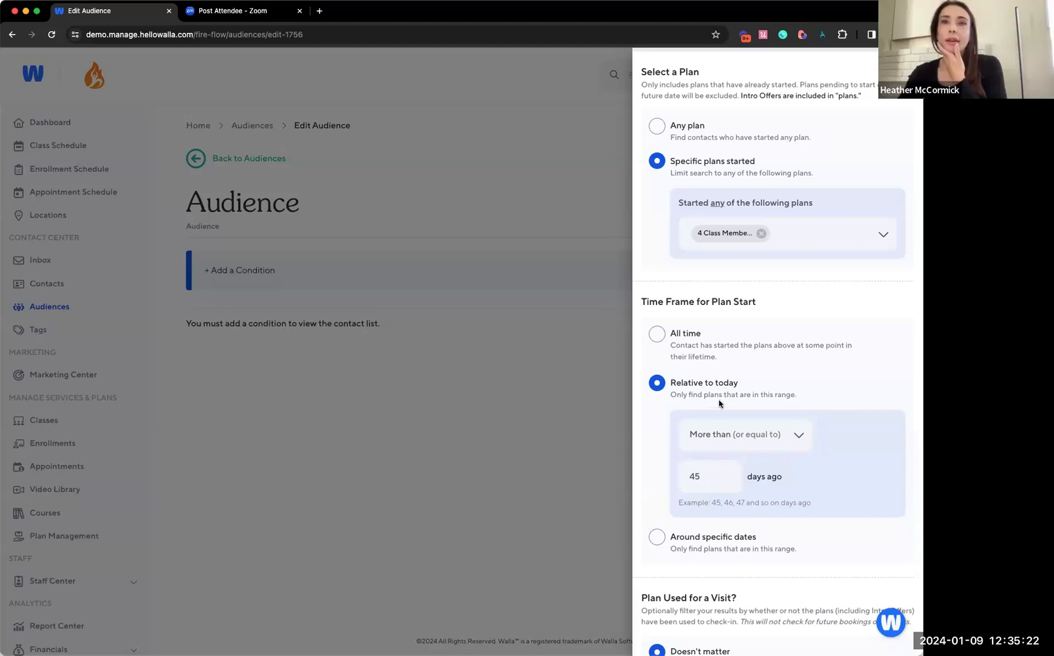
# Try changing the 45-day plan start range to Within the last (and including)
pyautogui.scroll(-1, 706, 411)
pyautogui.click(705, 430)
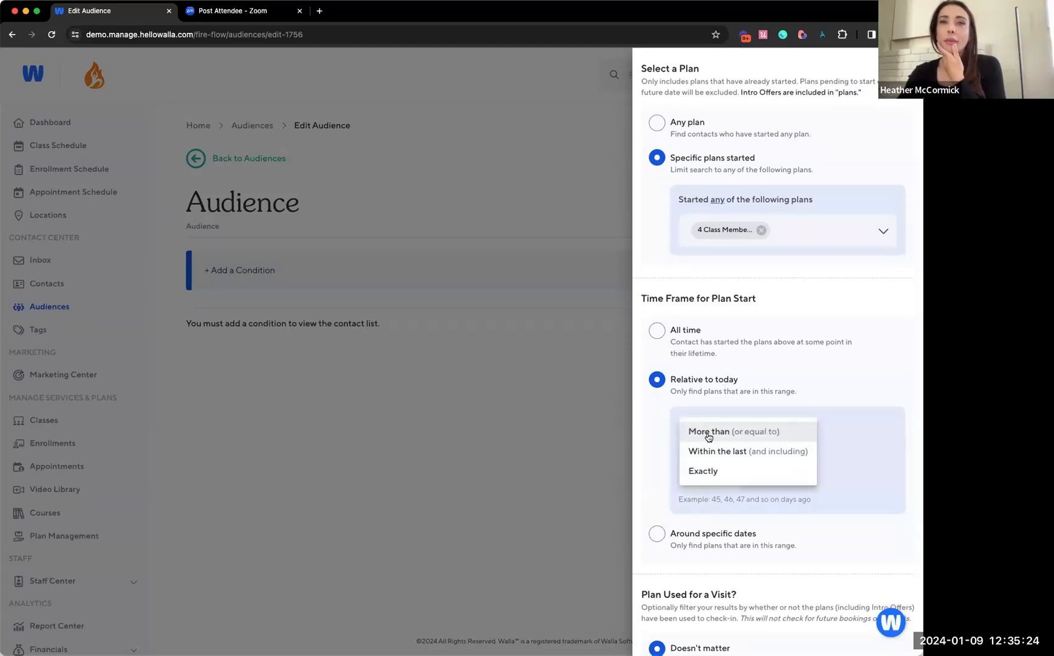
pyautogui.click(710, 450)
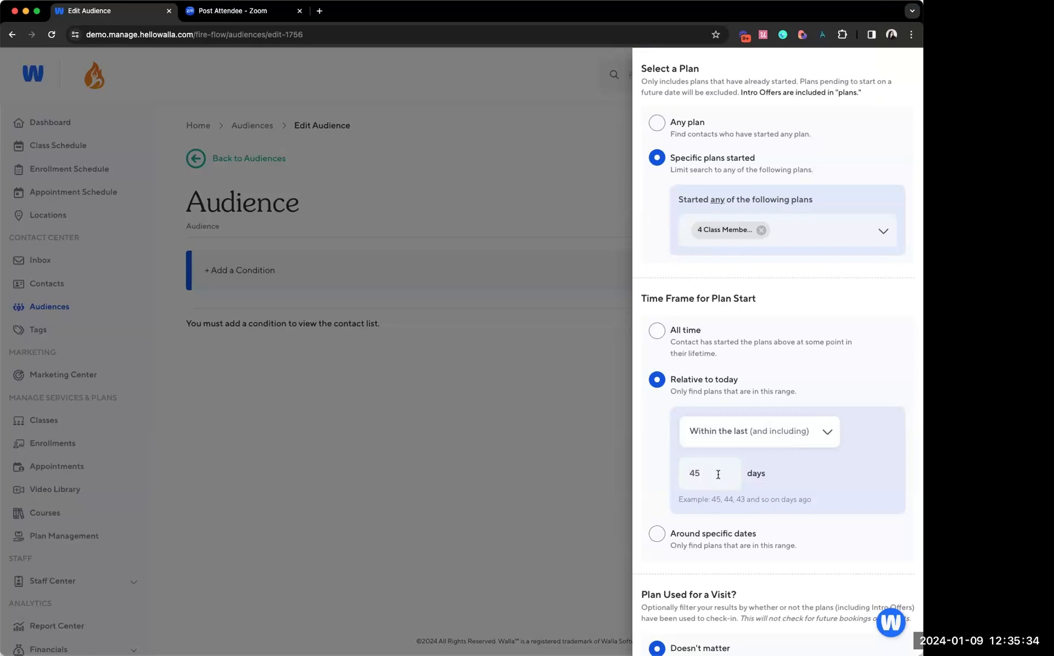
# Set the plan start range back to More than (or equal to) and save the Class Plan Started + Check-ins condition
pyautogui.click(721, 433)
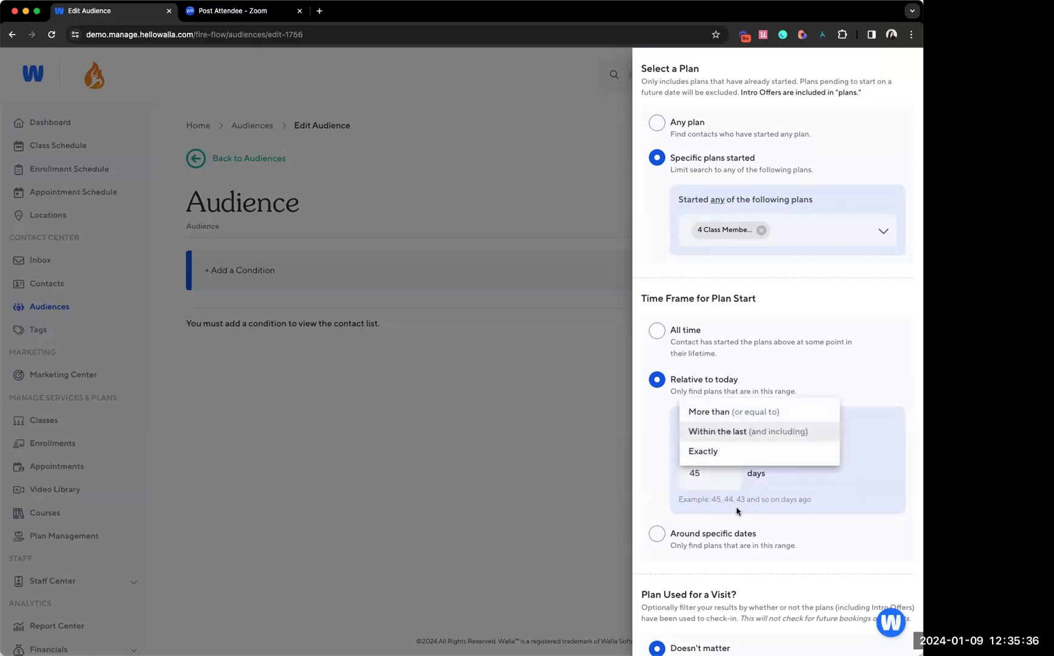
pyautogui.click(711, 412)
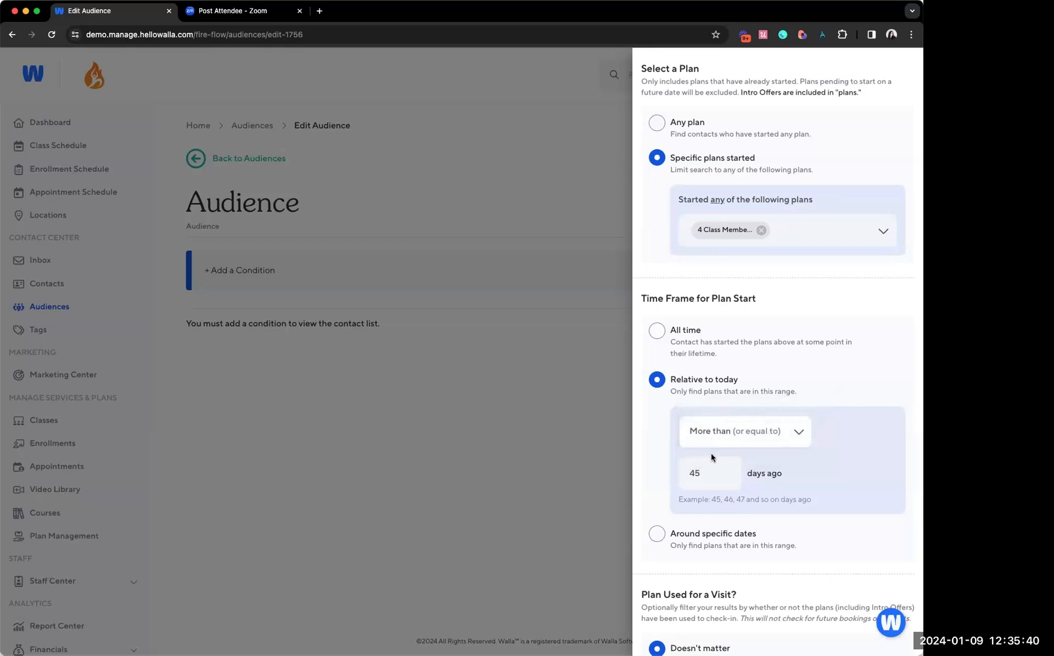
pyautogui.scroll(-3, 712, 457)
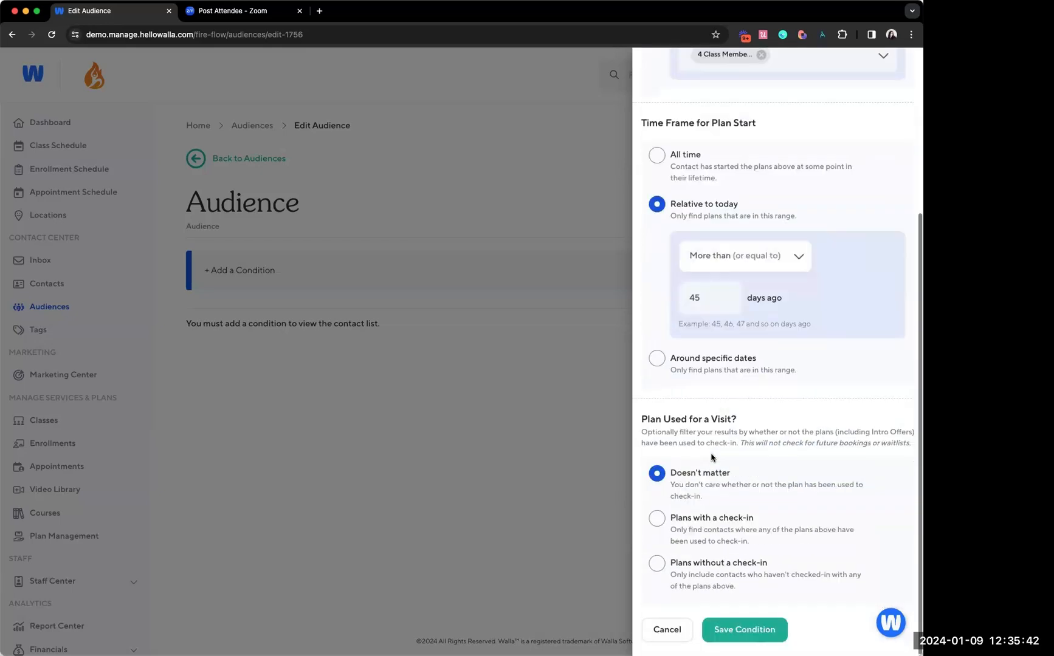
pyautogui.click(715, 627)
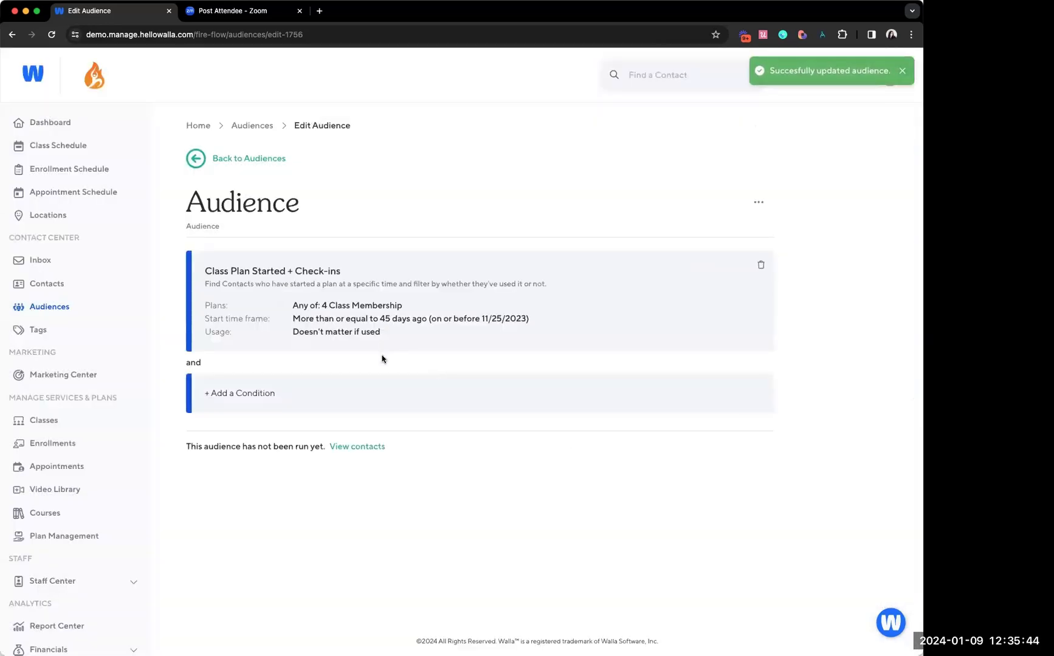
# Start a second Class Plan Started + Check-ins condition limited to the specific plan 4 Class Membership
pyautogui.click(365, 411)
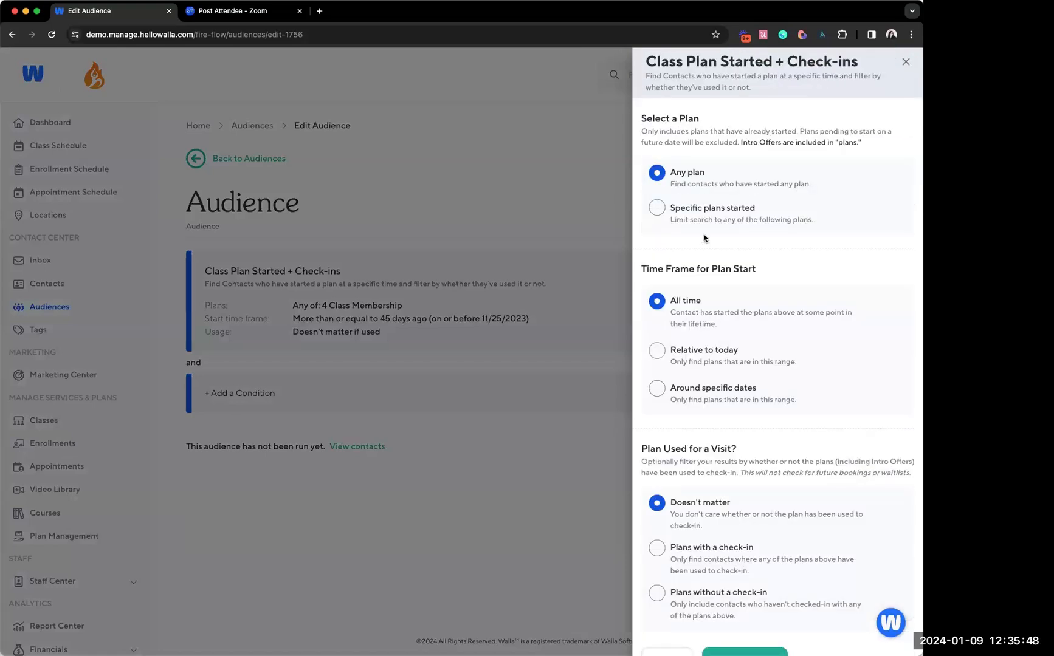
pyautogui.click(699, 218)
pyautogui.click(700, 274)
pyautogui.write('4 clas')
pyautogui.click(714, 339)
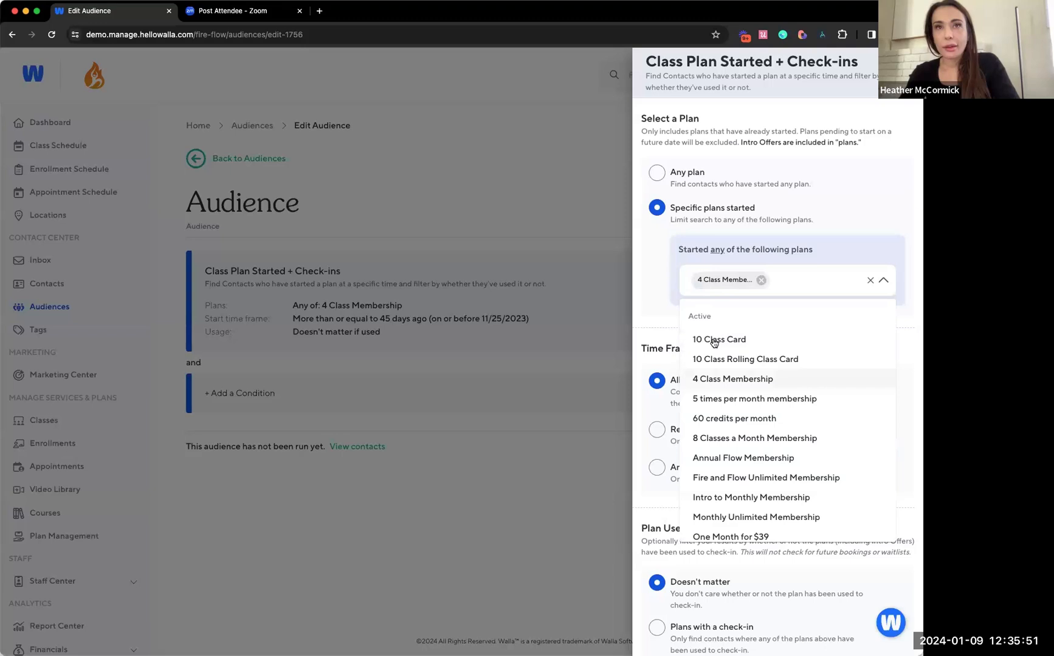
pyautogui.click(659, 299)
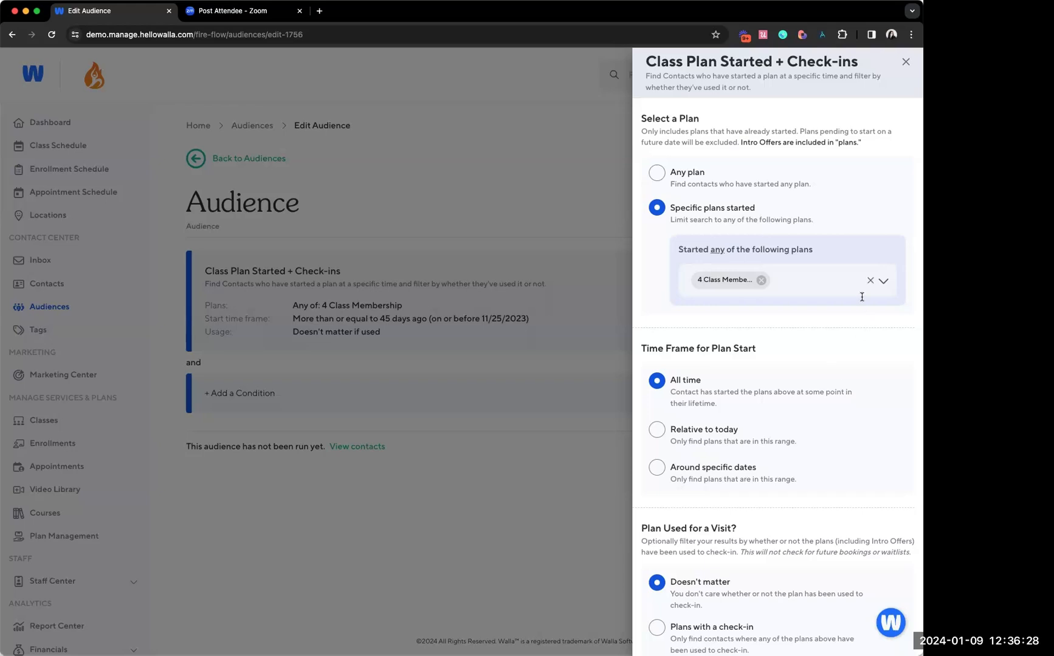
# Try limiting the second condition's plan start time frame relative to today, switching the range to Exactly and clearing the number of days
pyautogui.click(709, 431)
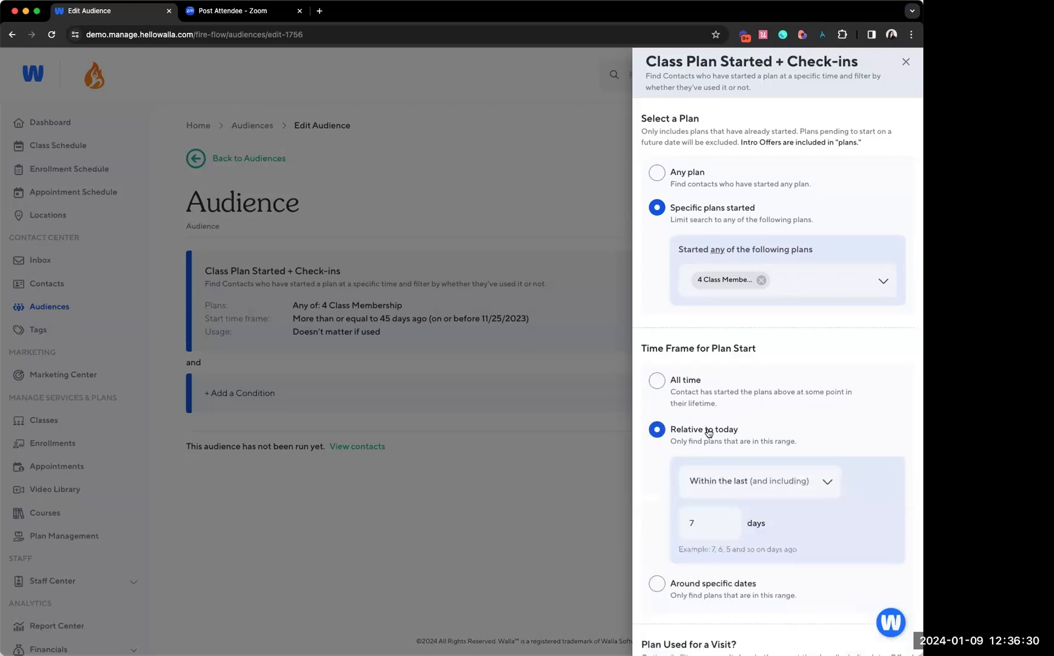
pyautogui.click(707, 486)
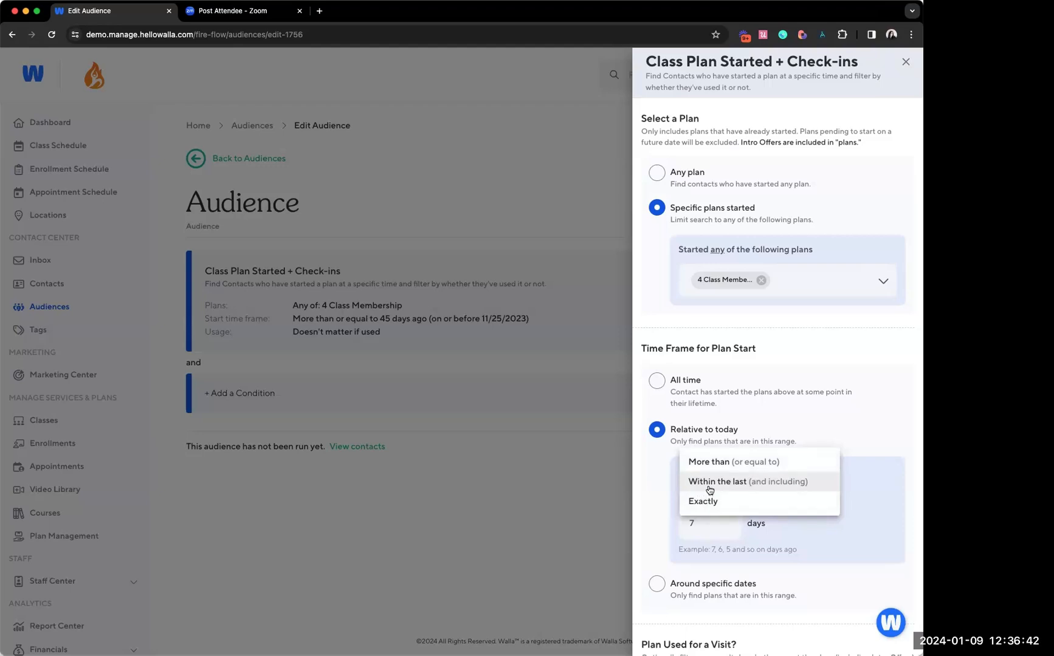
pyautogui.click(709, 489)
pyautogui.click(711, 521)
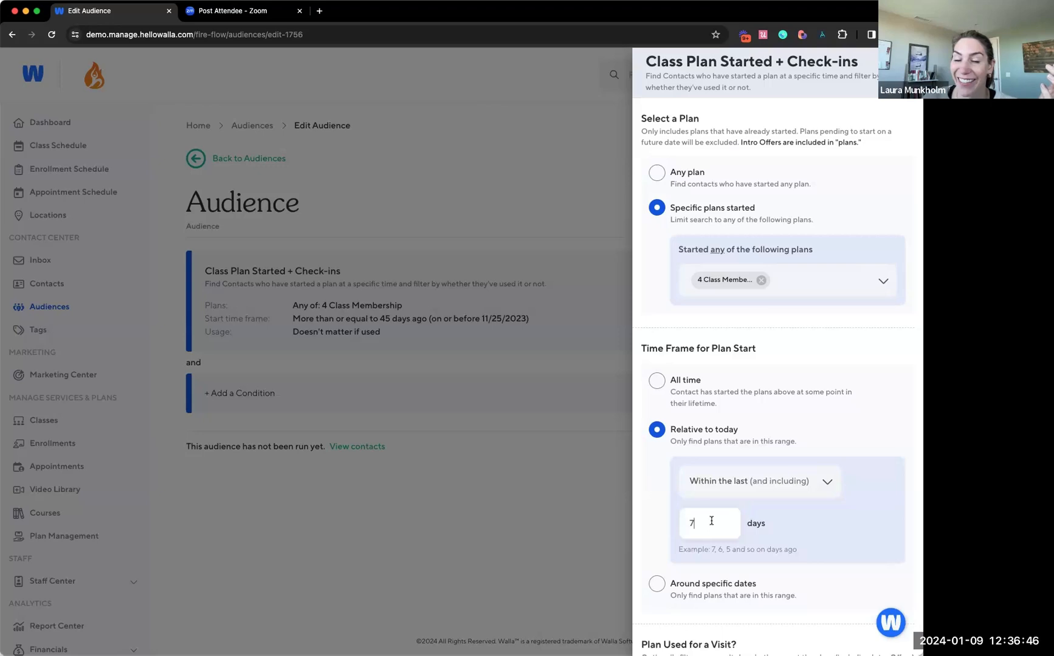
pyautogui.press('BackSpace')
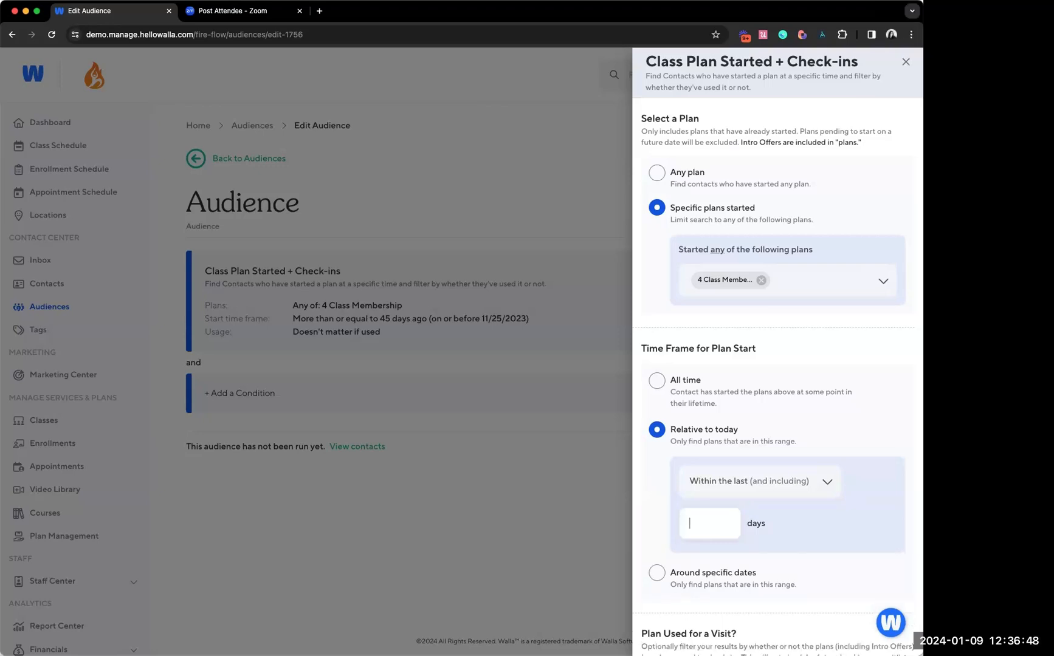
pyautogui.click(736, 483)
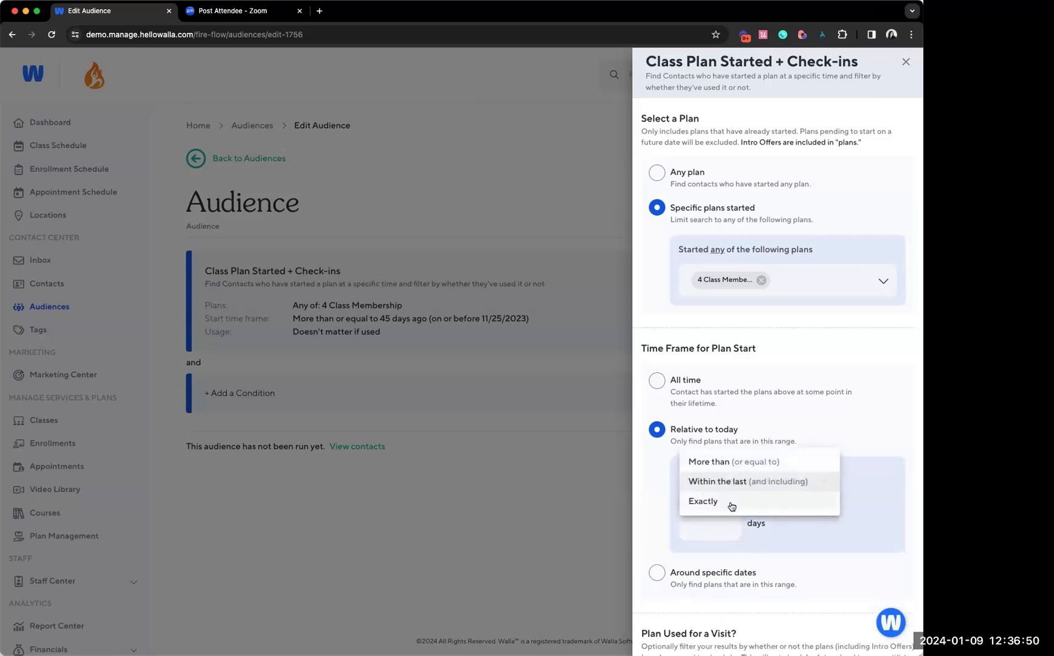
pyautogui.click(729, 504)
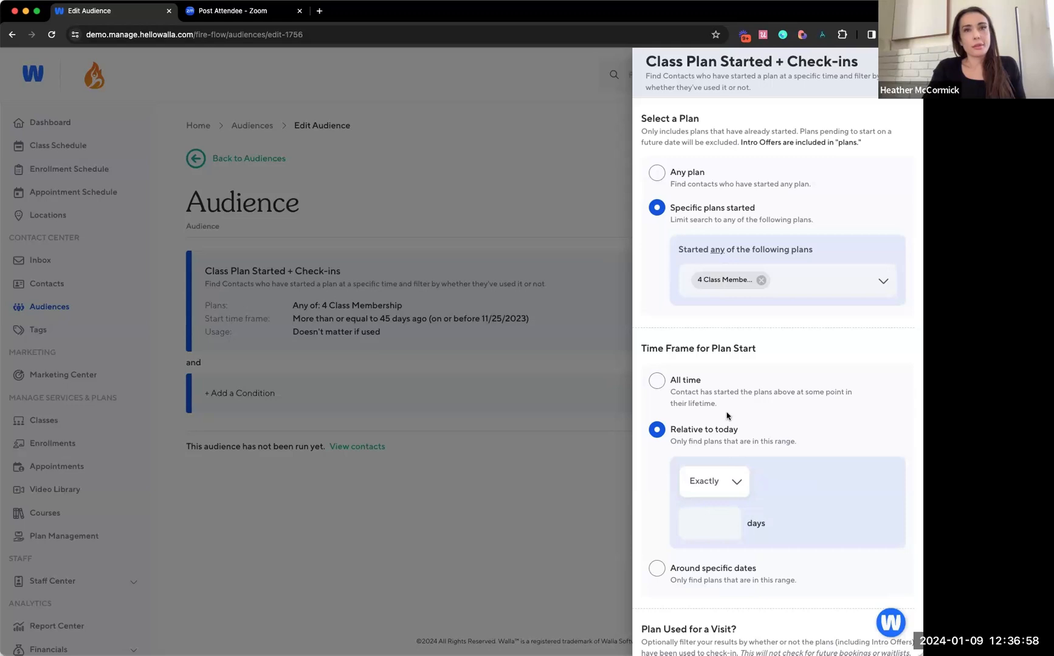
# Try setting the plan start time frame around specific dates with the Between (and including) range
pyautogui.scroll(-1, 726, 422)
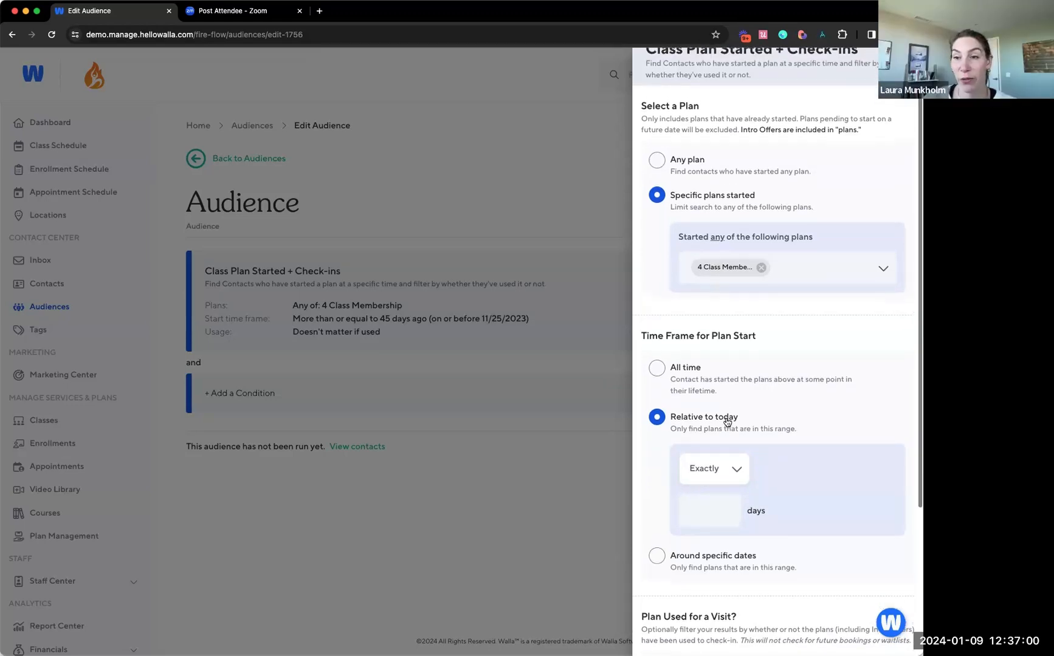
pyautogui.click(721, 464)
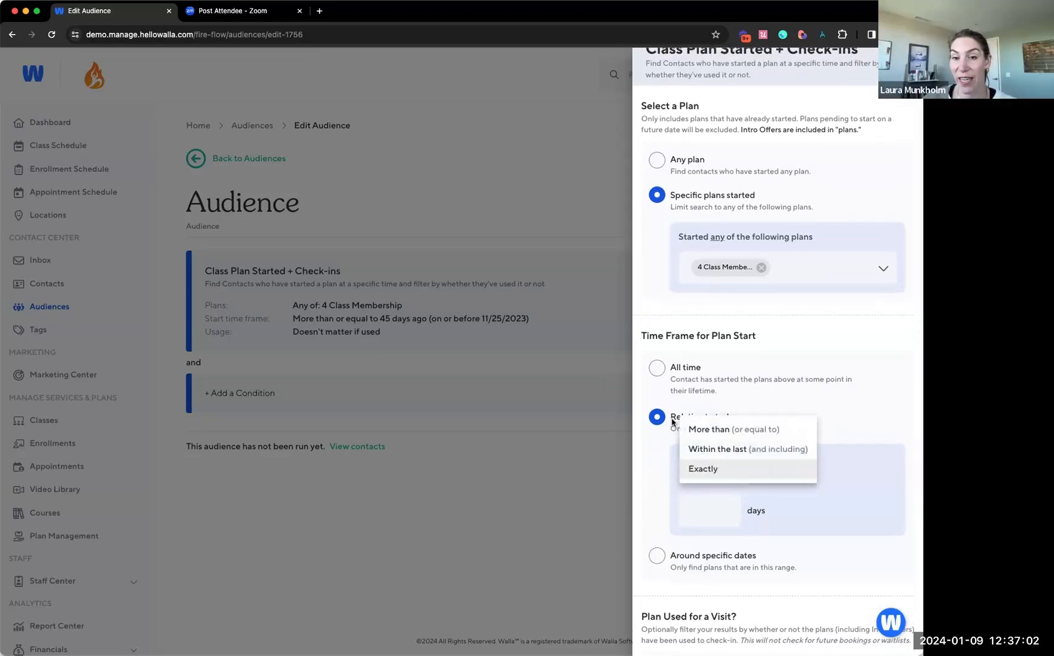
pyautogui.click(729, 572)
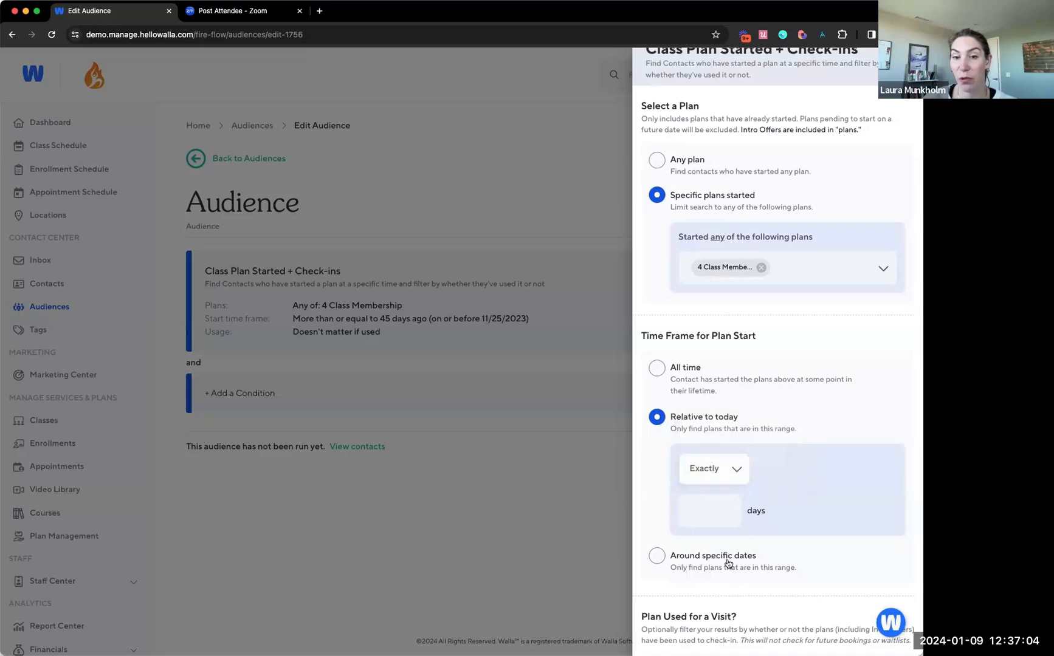
pyautogui.click(727, 559)
pyautogui.click(713, 508)
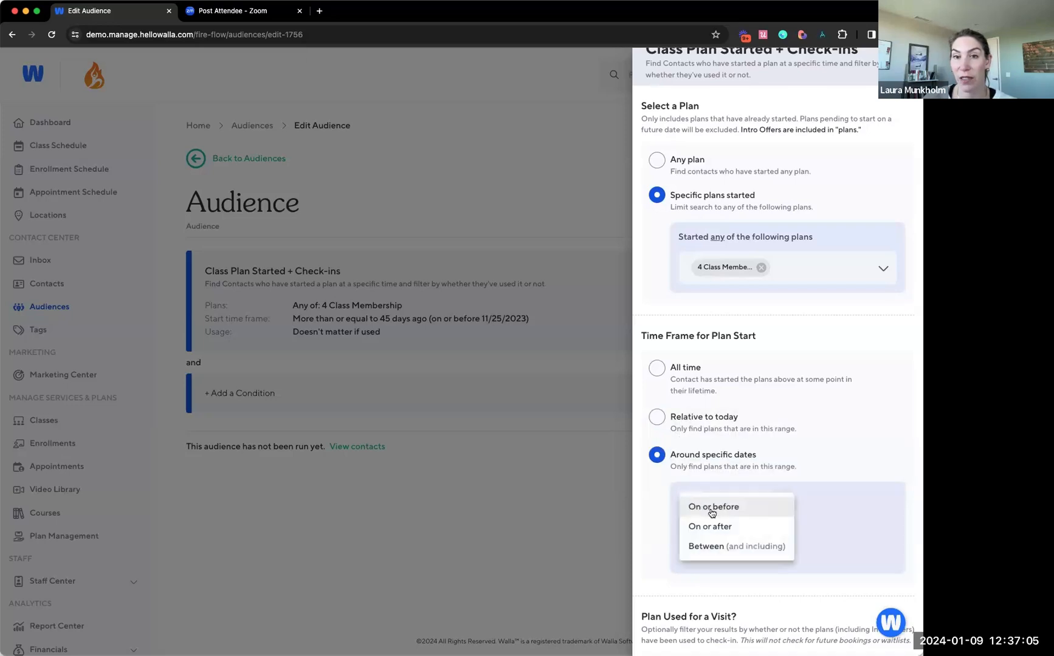
pyautogui.click(717, 546)
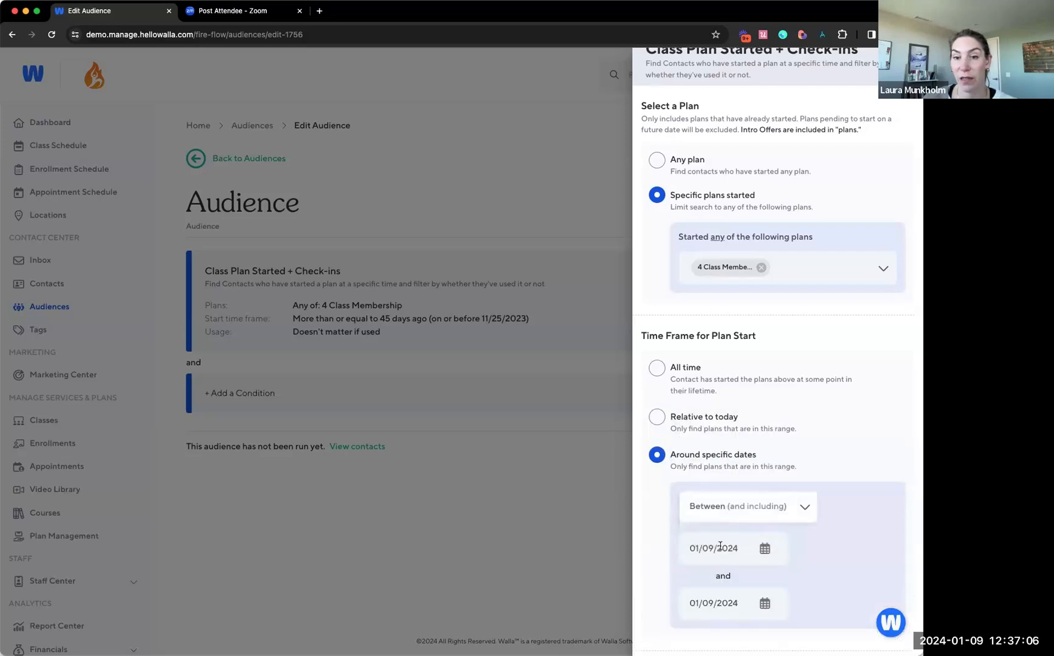
# Try picking November 10, 2023 as the first date of the plan start range, then cancel the date selection
pyautogui.click(763, 548)
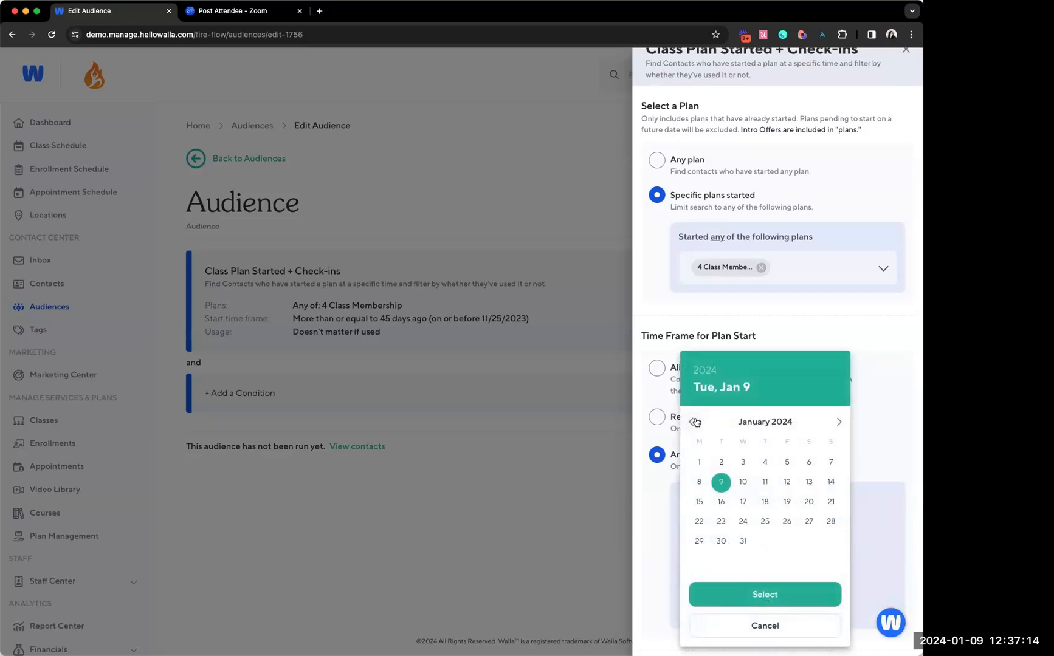
pyautogui.click(694, 422)
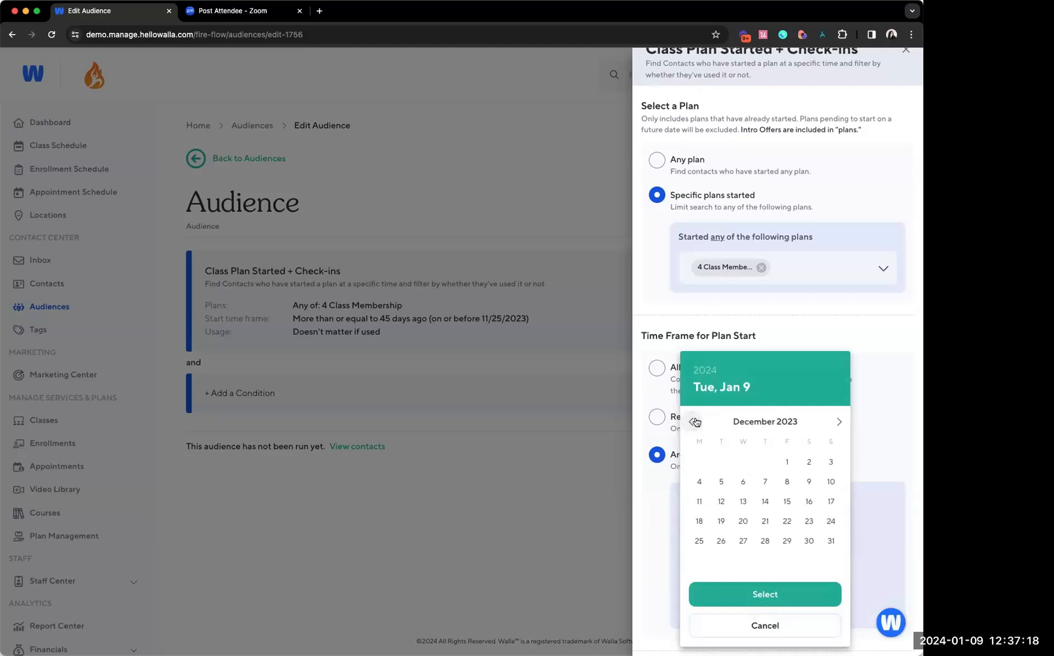
pyautogui.click(694, 422)
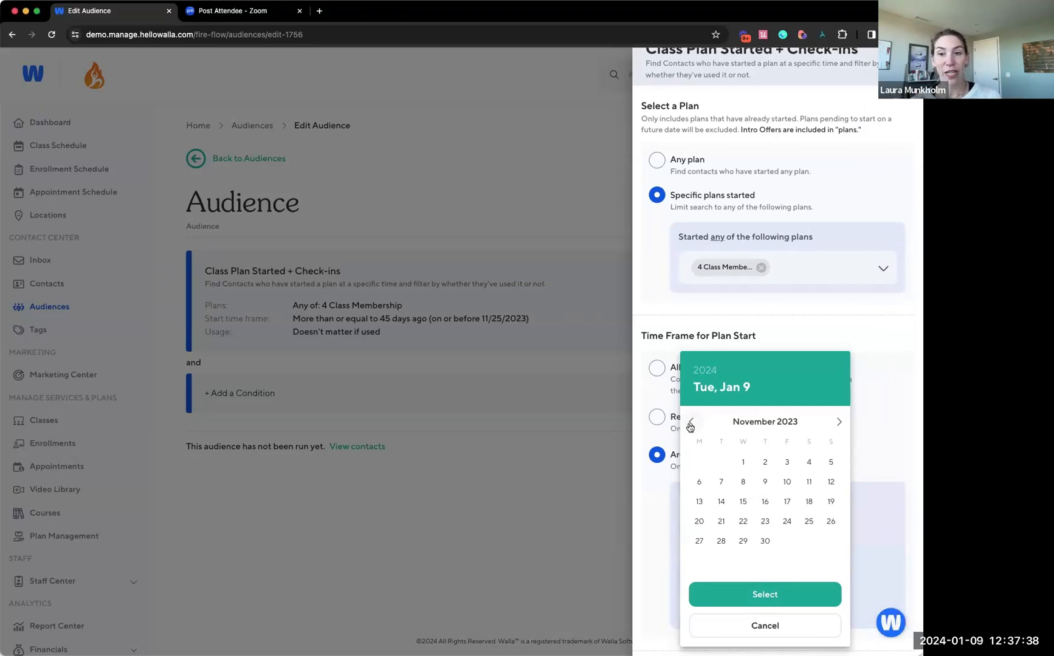
pyautogui.click(788, 484)
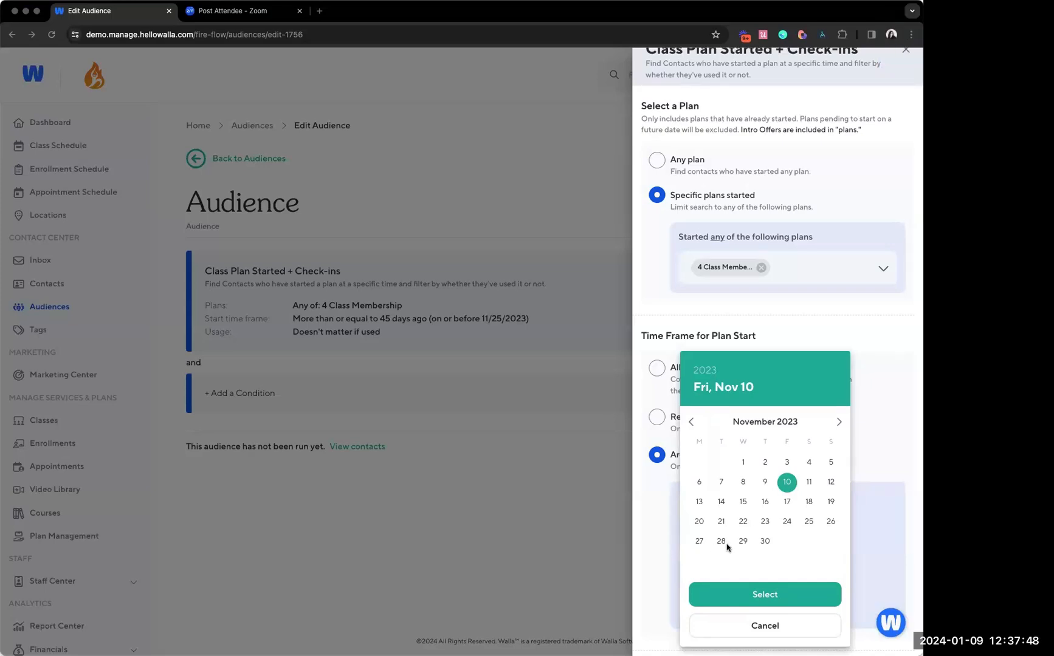
pyautogui.click(725, 625)
# Discard the unsaved second Class Plan Started + Check-ins condition and close the list of condition blocks
pyautogui.scroll(-1, 776, 598)
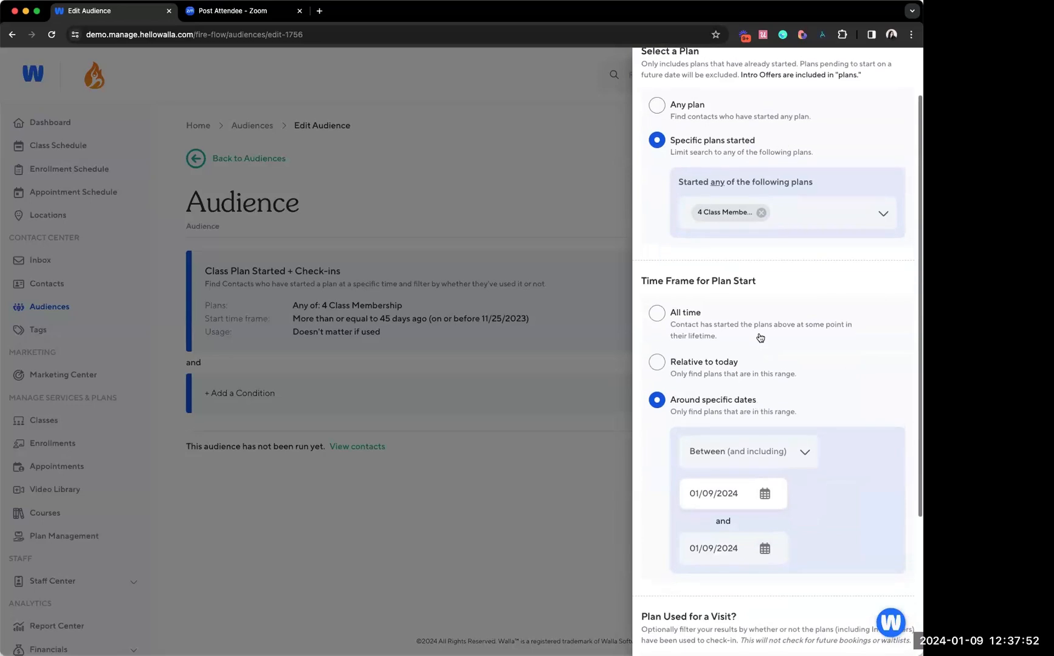
pyautogui.scroll(-1, 759, 337)
pyautogui.scroll(-2, 759, 338)
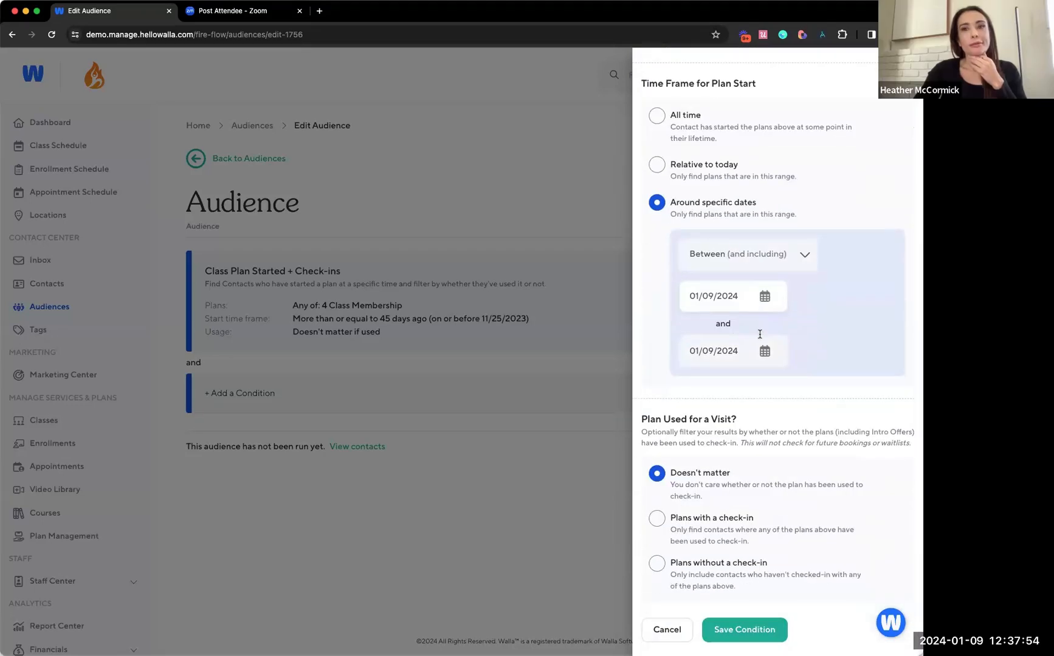
pyautogui.click(670, 626)
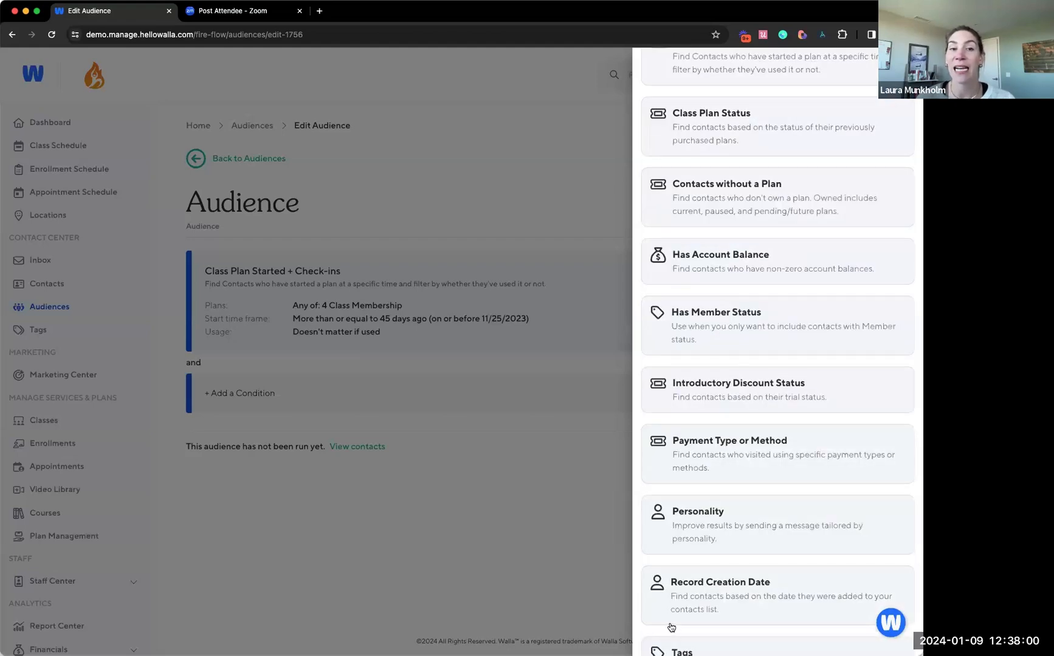
pyautogui.scroll(1, 734, 274)
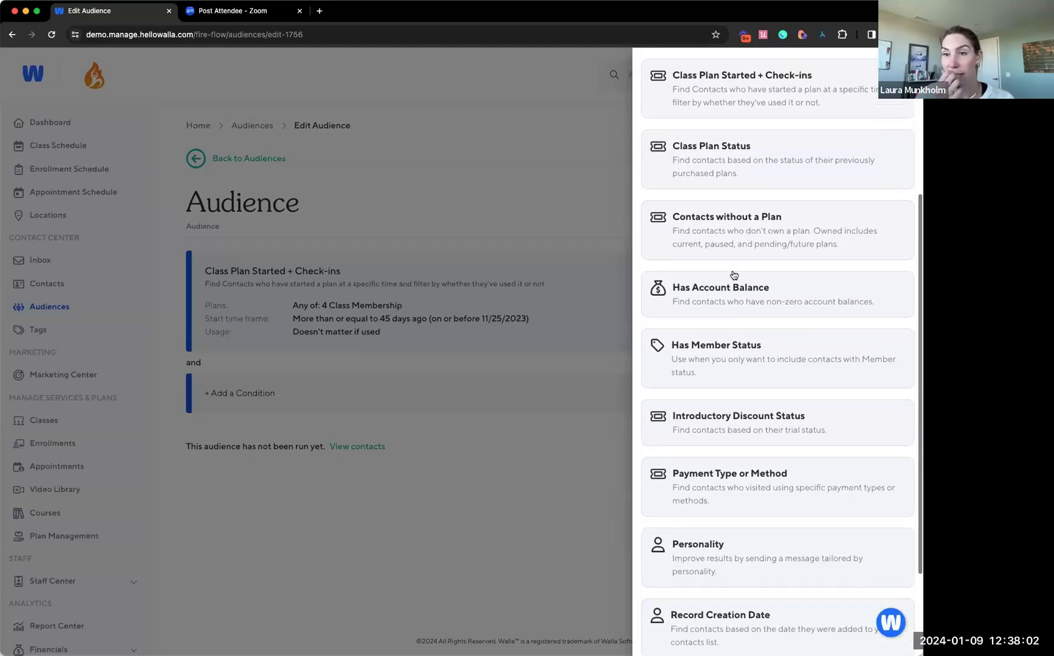
pyautogui.scroll(3, 734, 277)
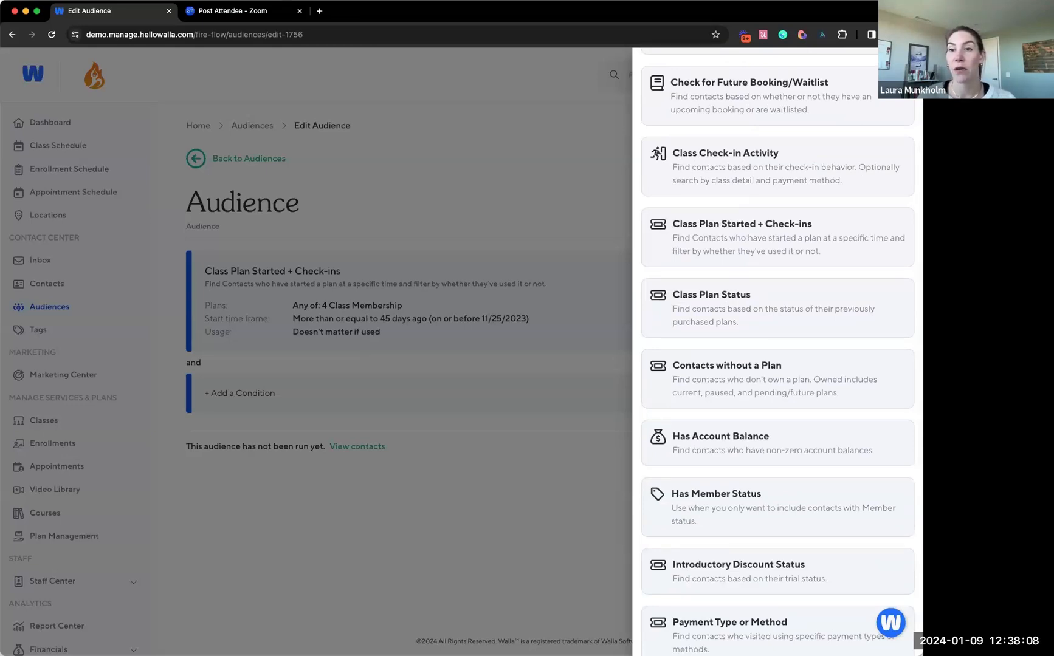
pyautogui.scroll(-5, 656, 532)
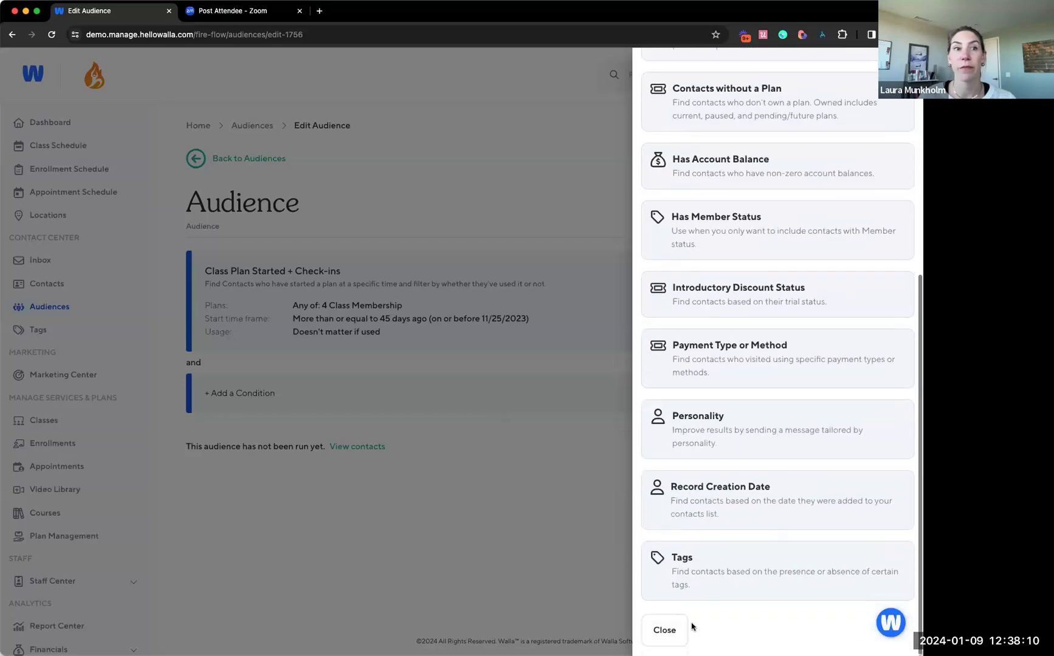
pyautogui.click(664, 630)
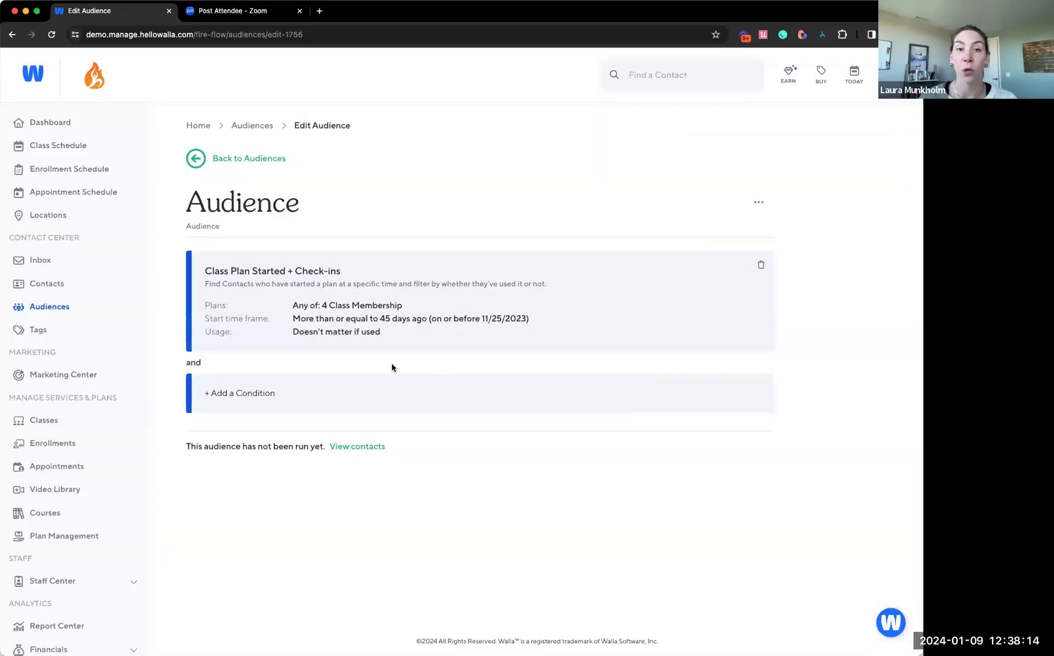
pyautogui.click(366, 392)
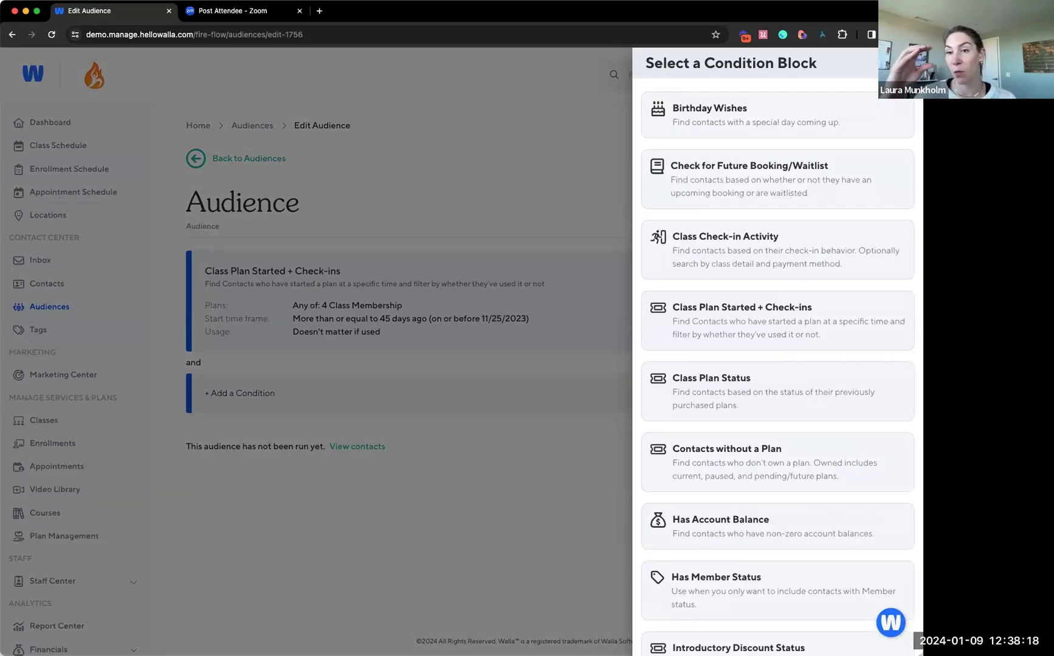
pyautogui.press('Escape')
pyautogui.moveTo(369, 284); pyautogui.dragTo(437, 320)
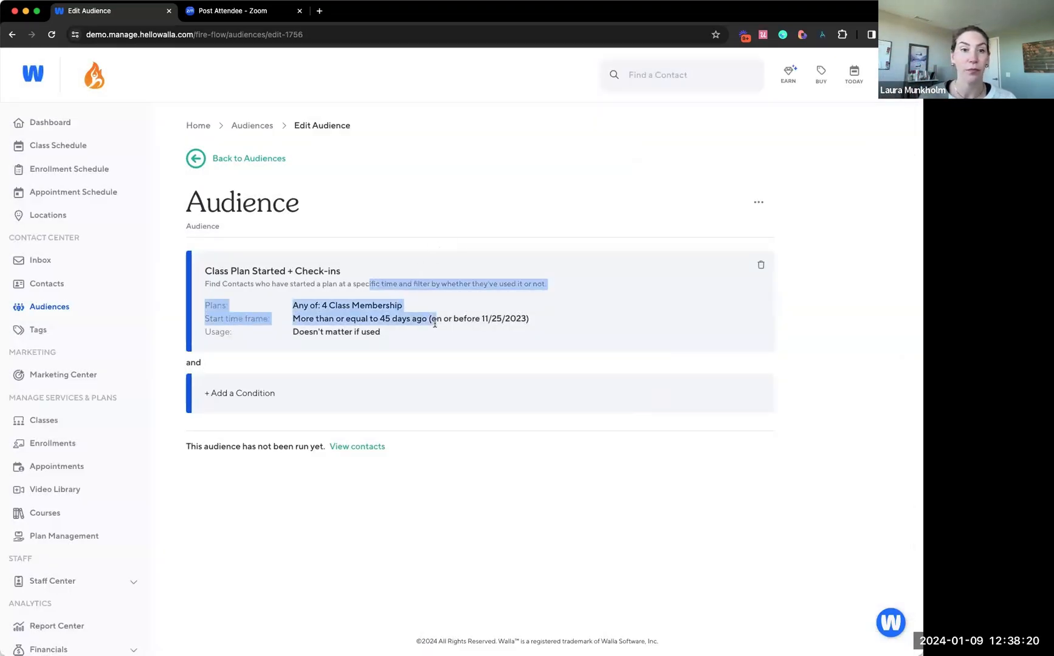
pyautogui.click(436, 320)
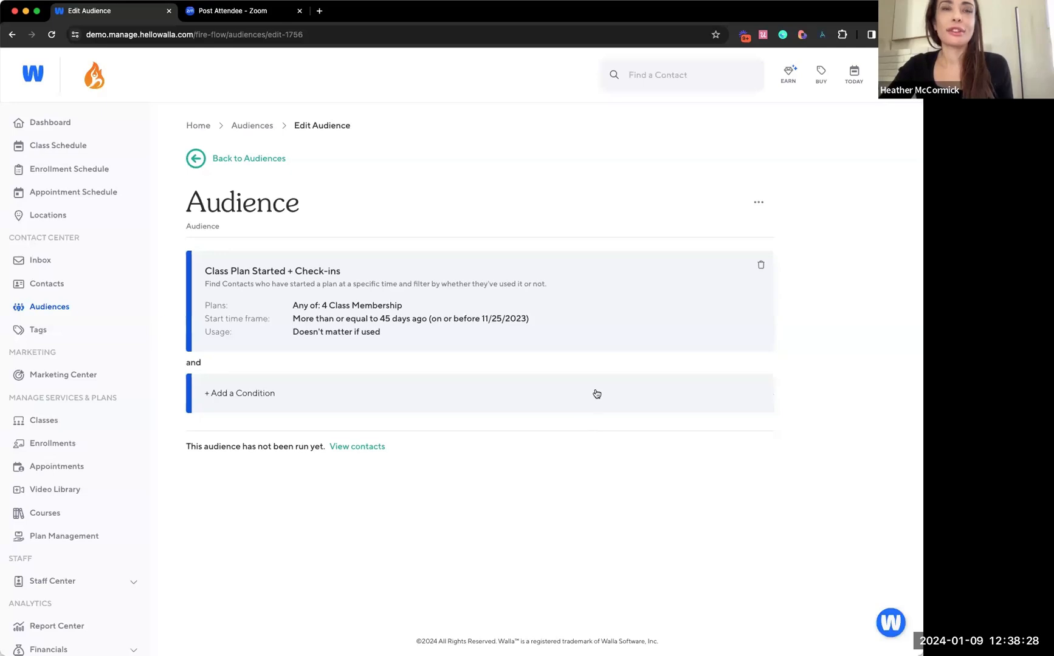
# Delete the saved Class Plan Started + Check-ins condition from the audience and confirm the deletion
pyautogui.click(764, 267)
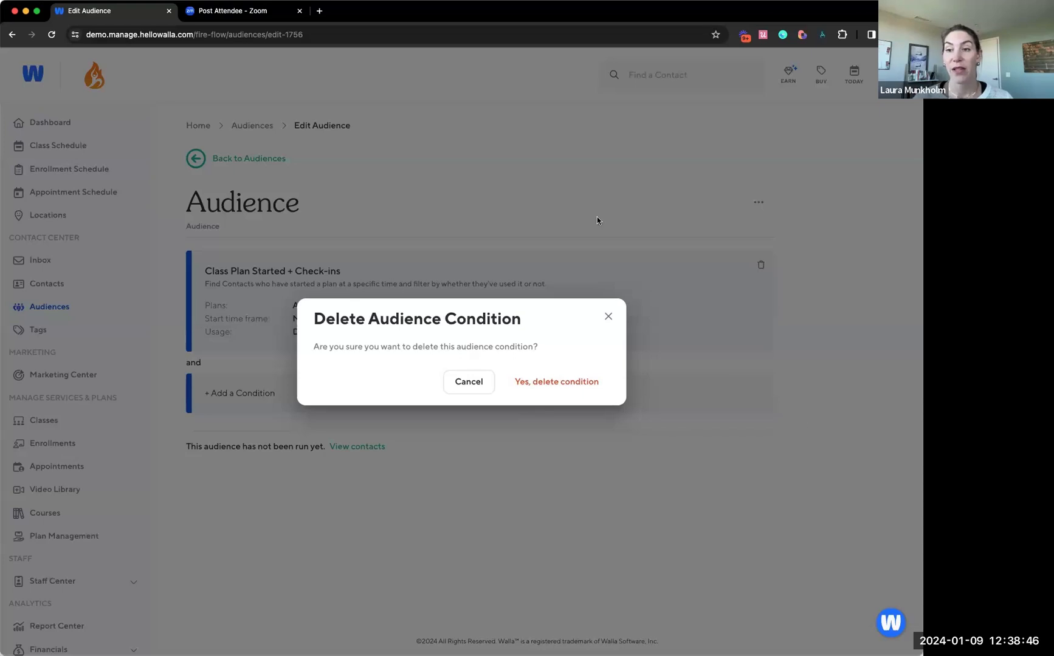
pyautogui.click(584, 389)
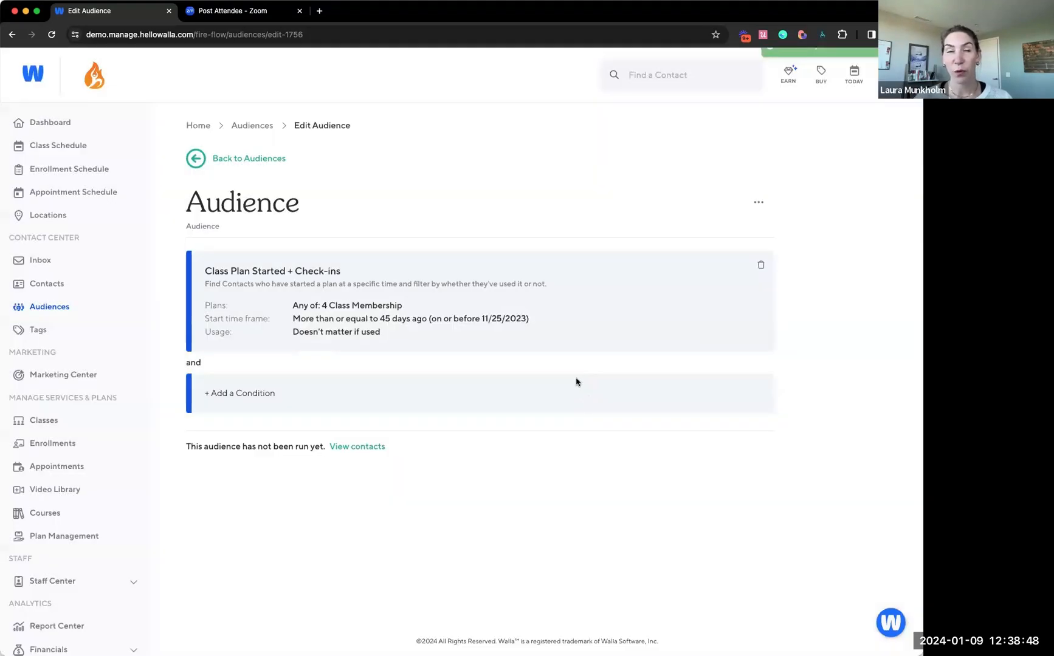
# Browse the condition blocks, examine the Has Member Status condition's settings, and leave it without saving
pyautogui.click(387, 276)
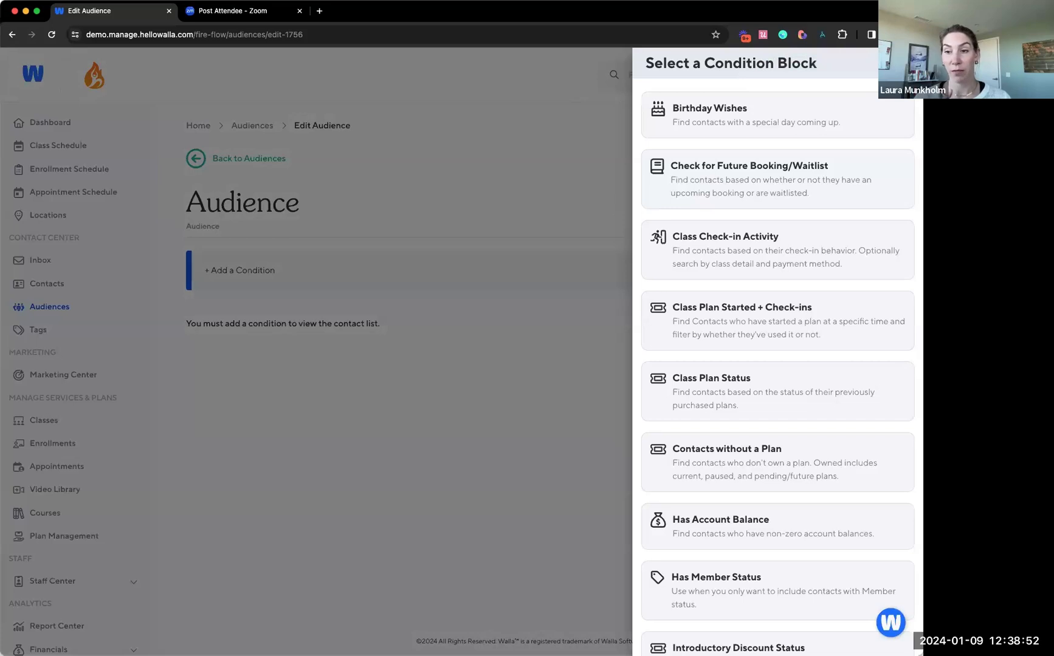
pyautogui.scroll(-6, 777, 353)
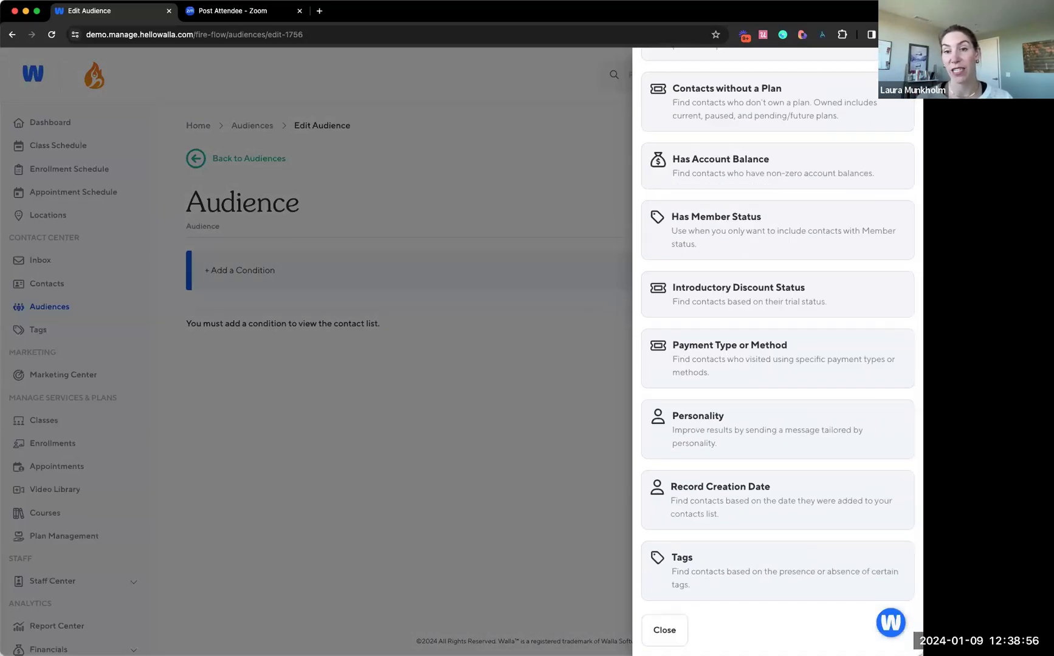
pyautogui.scroll(6, 840, 498)
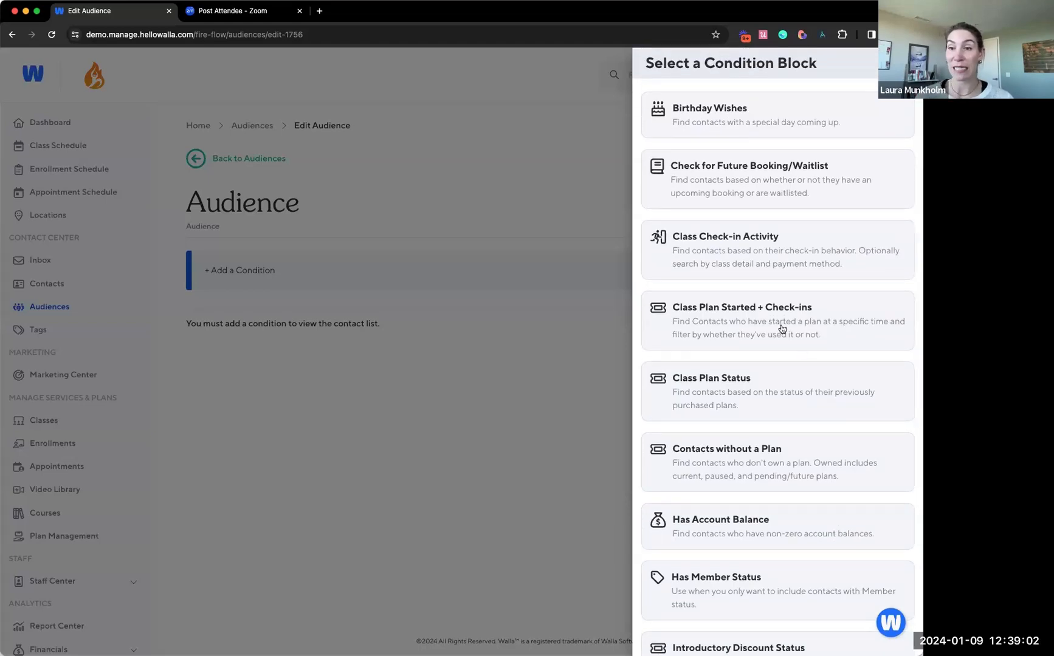
pyautogui.scroll(-3, 781, 329)
pyautogui.click(776, 461)
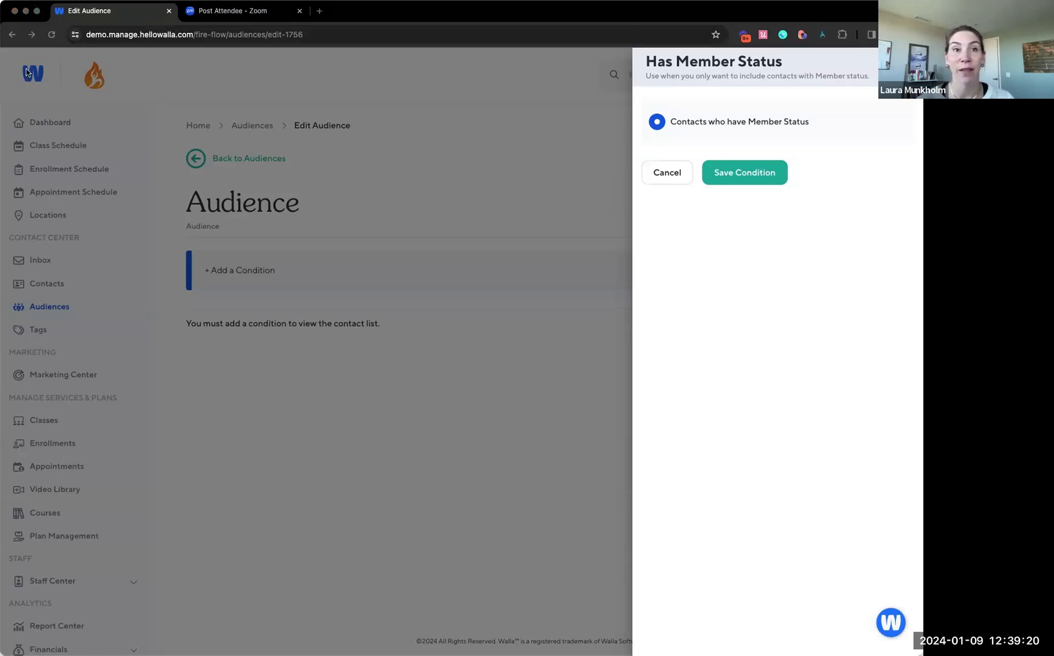
pyautogui.click(669, 169)
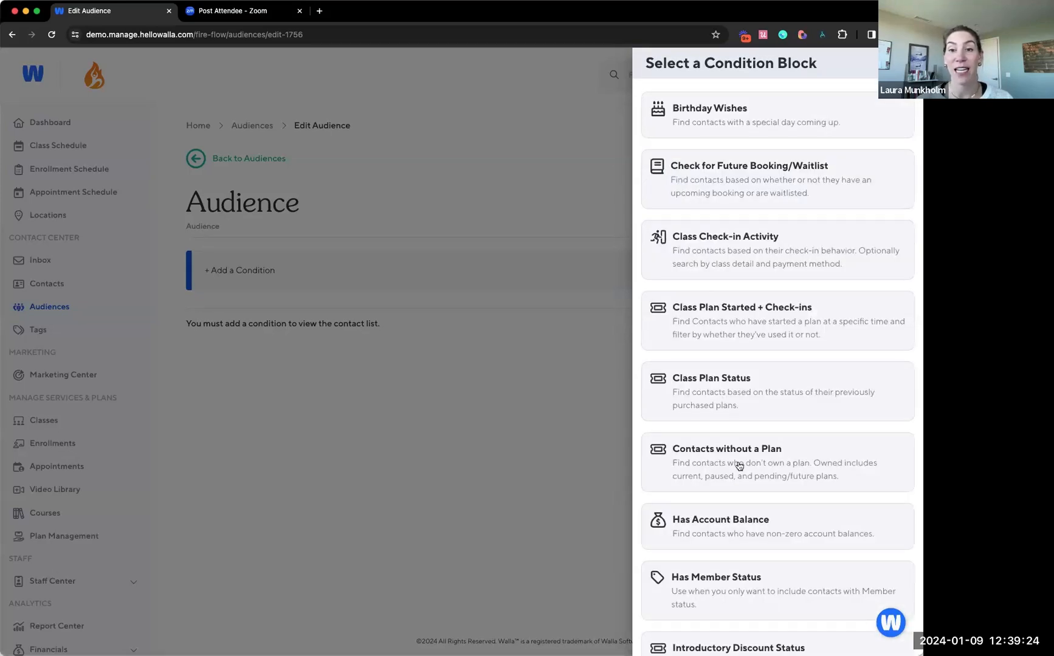
# Open the Class Plan Status condition block to examine its plan selection and plan status options
pyautogui.scroll(-1, 737, 466)
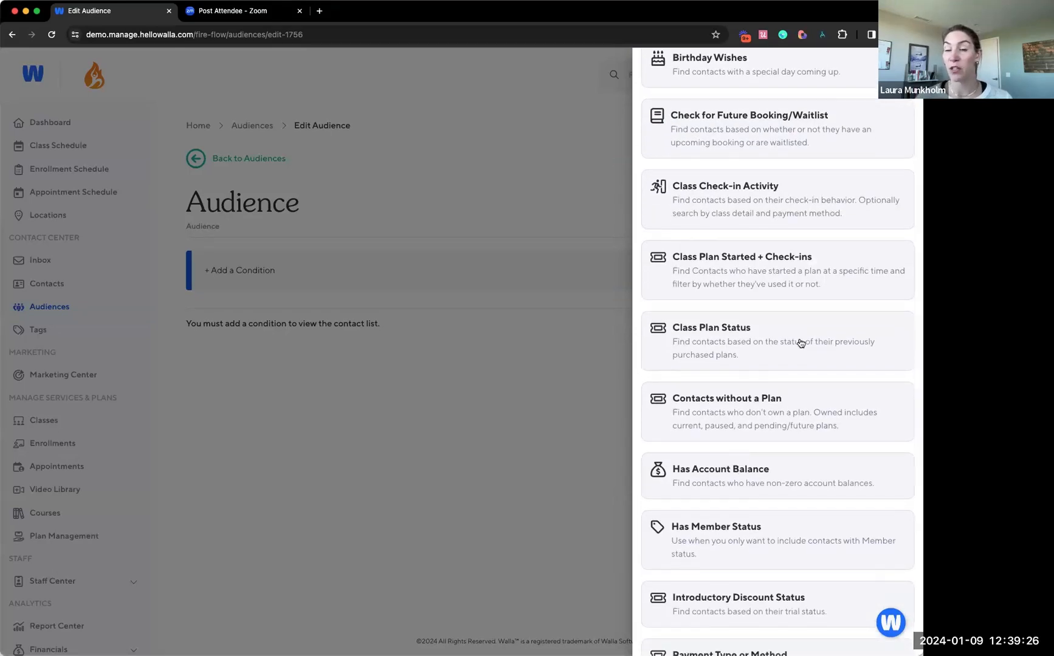
pyautogui.scroll(1, 760, 393)
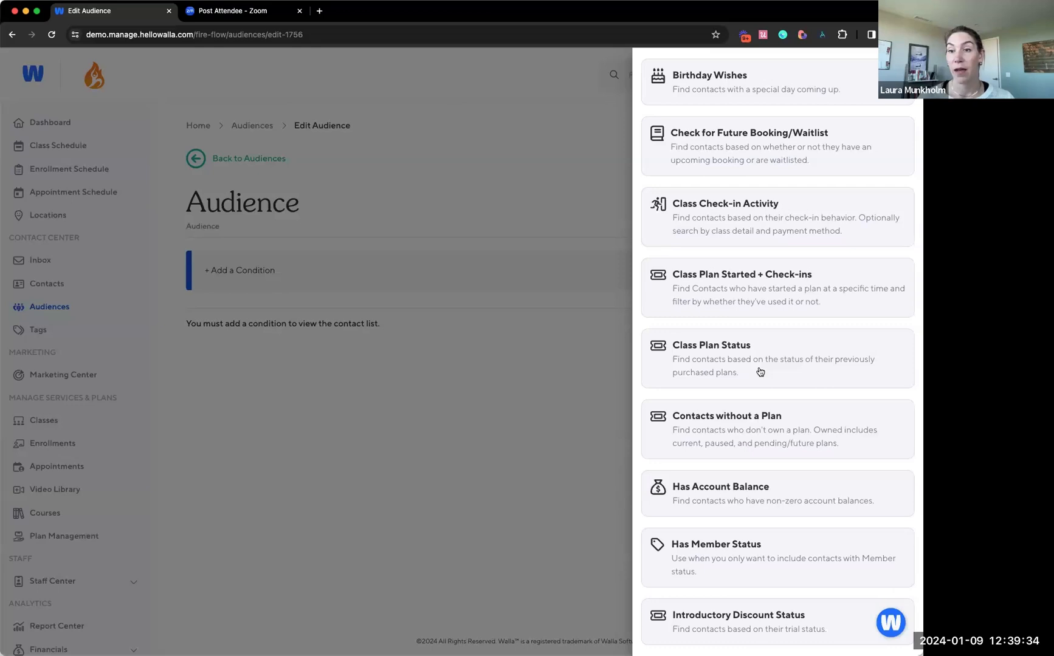
pyautogui.click(760, 372)
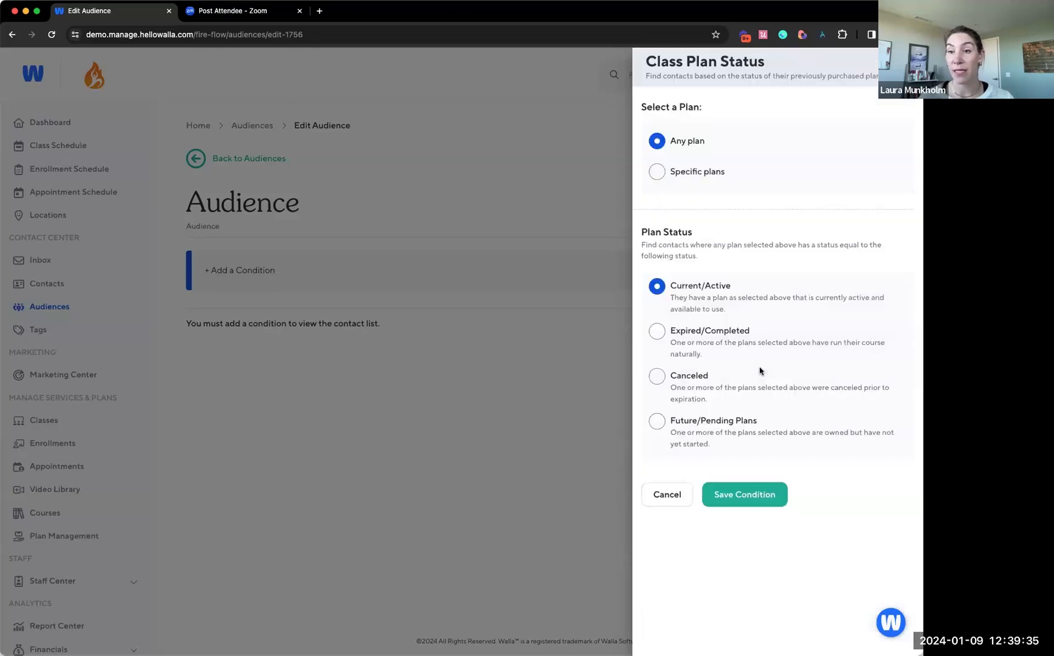
# Leave the Class Plan Status block and restrict a Contacts without a Plan condition to 8 Classes a Month Membership and Fire and Flow Unlimited Membership
pyautogui.click(652, 505)
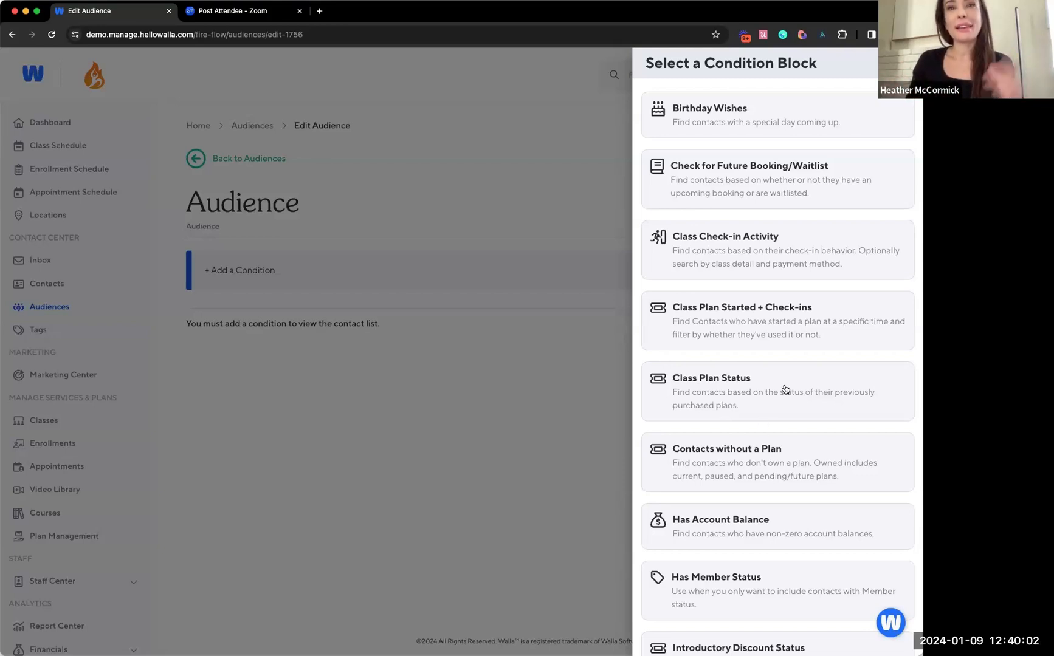
pyautogui.click(793, 454)
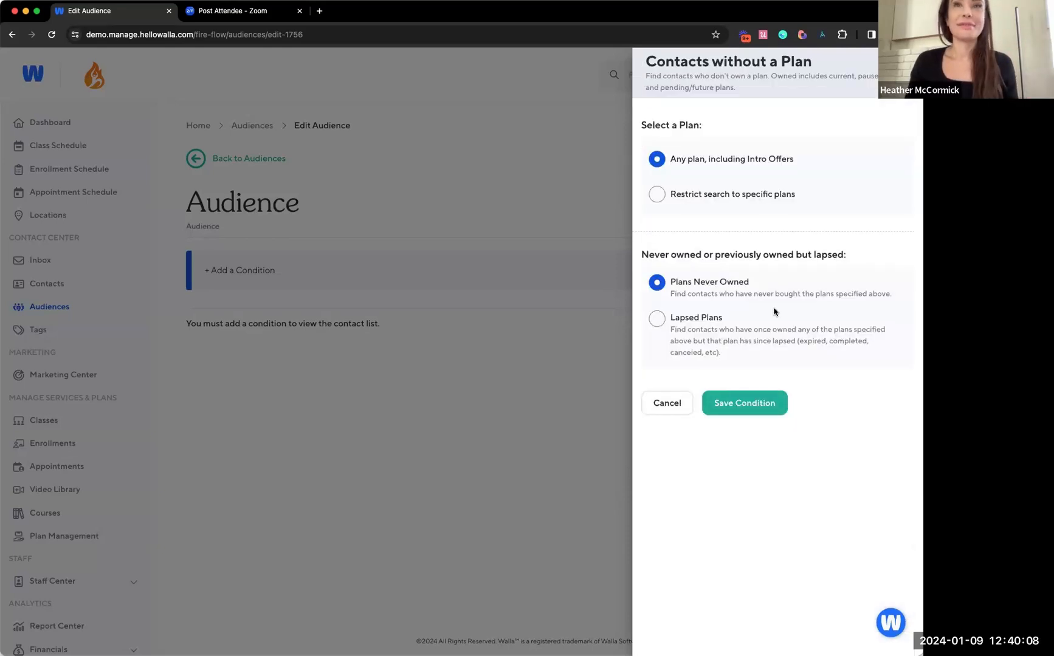
pyautogui.click(689, 193)
pyautogui.click(840, 263)
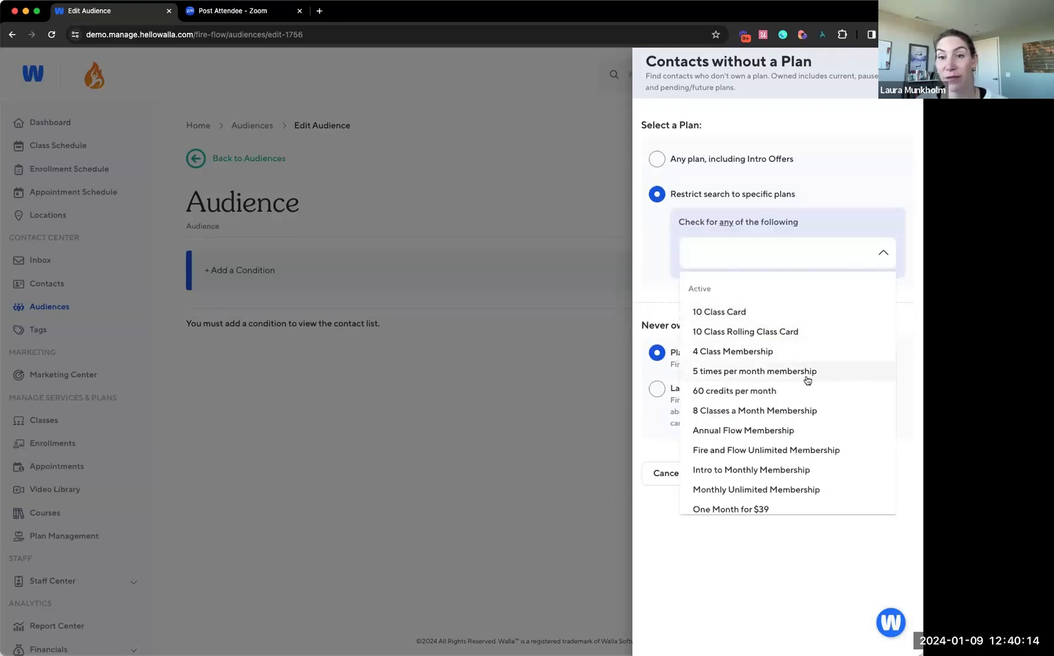
pyautogui.click(780, 411)
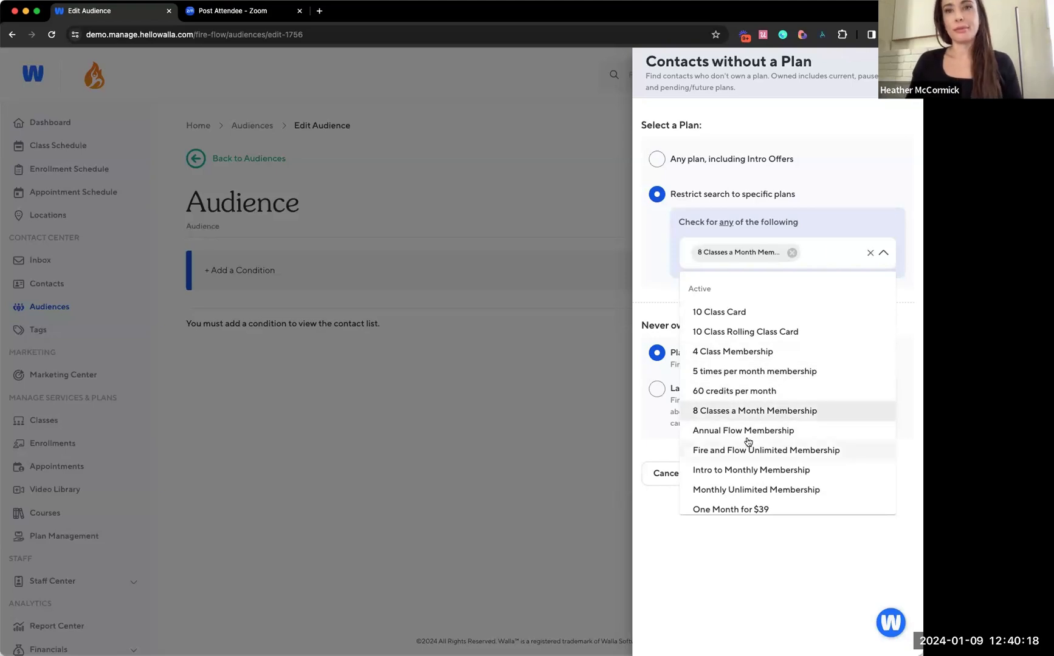
pyautogui.click(815, 457)
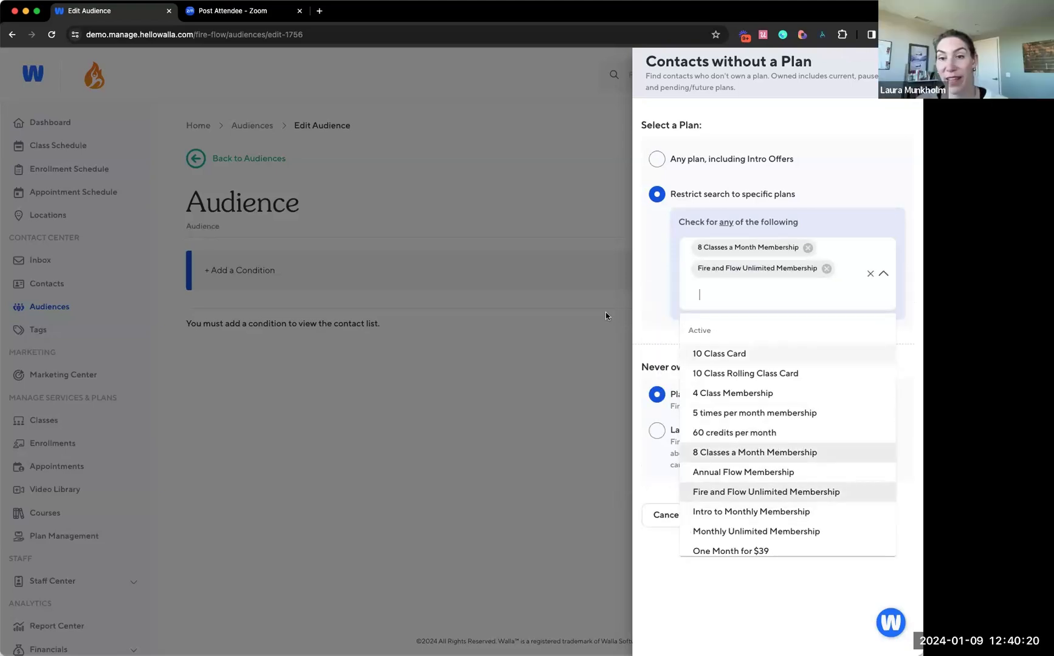
pyautogui.click(663, 303)
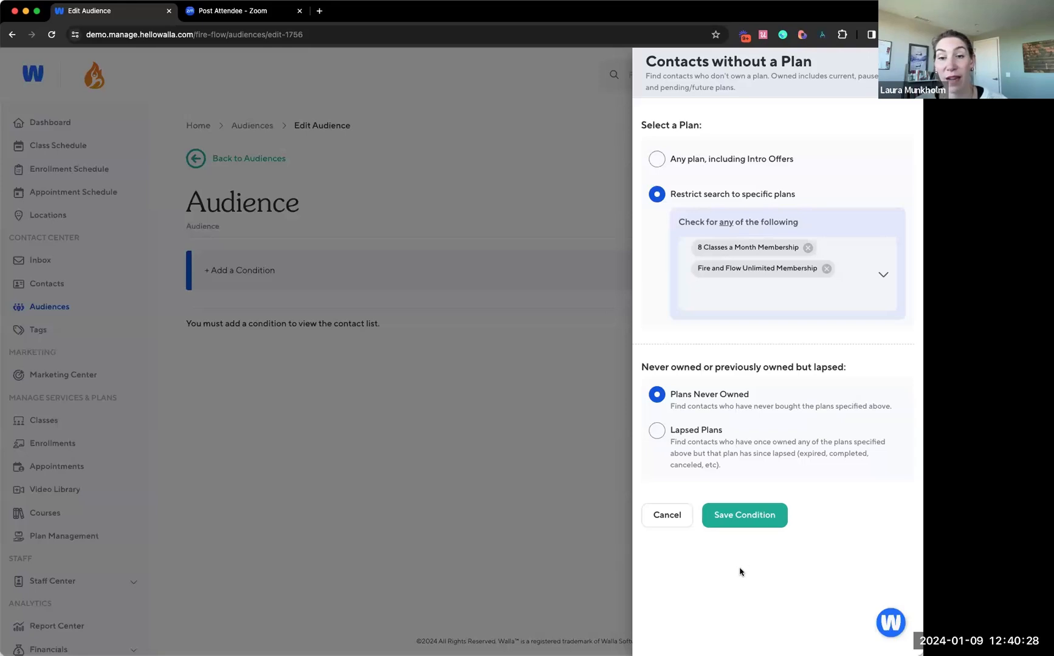
# Try the Lapsed Plans option, return to Plans Never Owned, and save the Contacts without a Plan condition
pyautogui.click(671, 439)
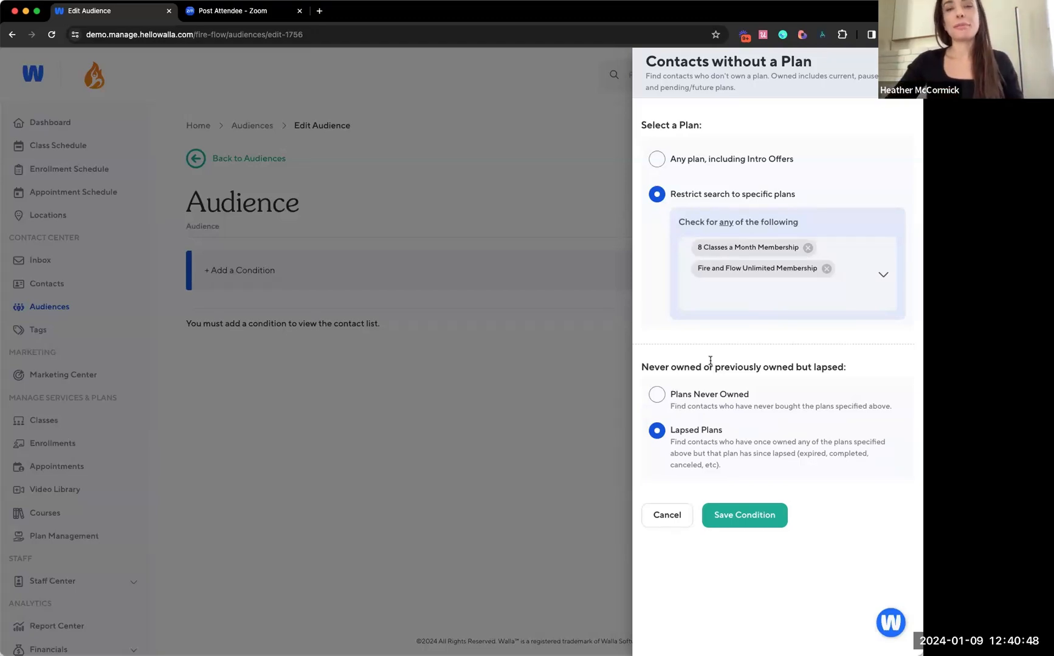
pyautogui.click(696, 395)
pyautogui.click(726, 515)
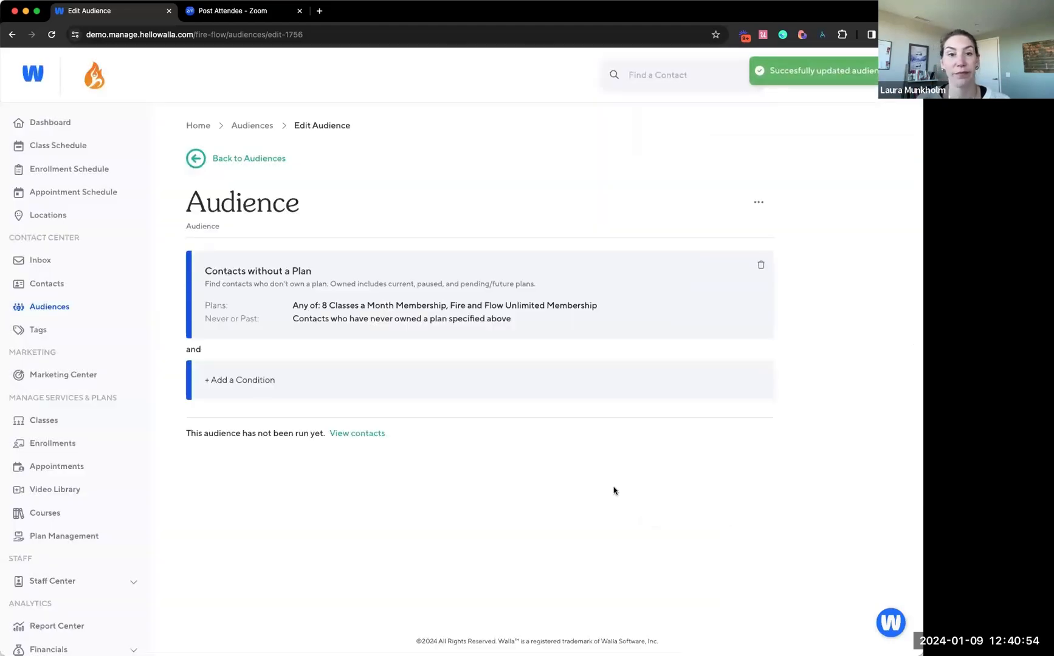
# Start a Class Plan Status condition limited to the specific plan 10 Class Card
pyautogui.click(268, 396)
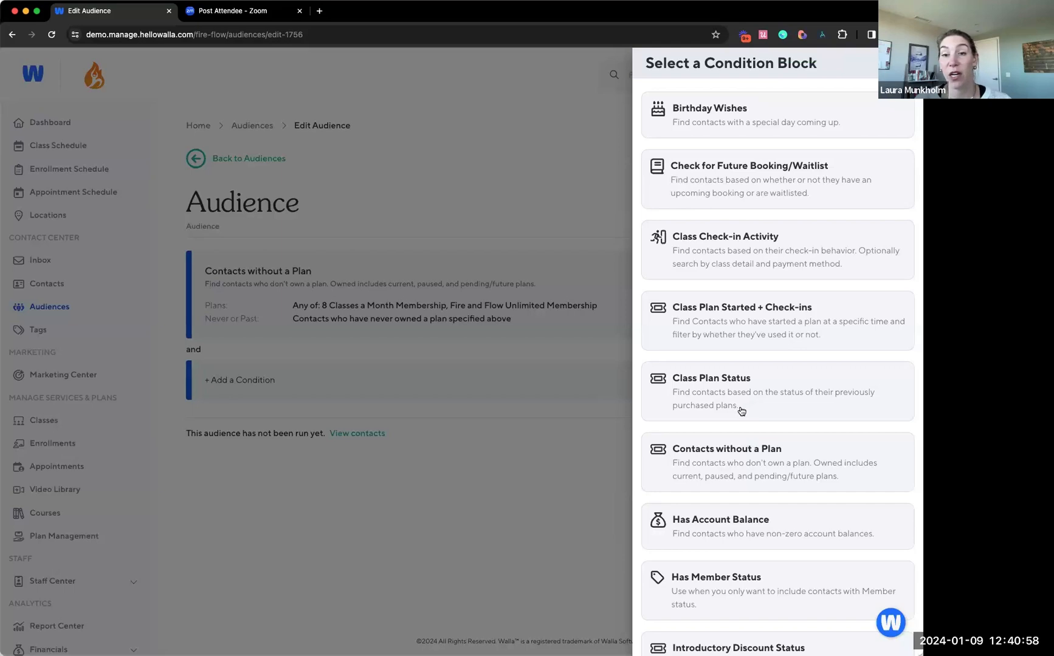
pyautogui.scroll(-1, 742, 420)
pyautogui.scroll(-3, 742, 420)
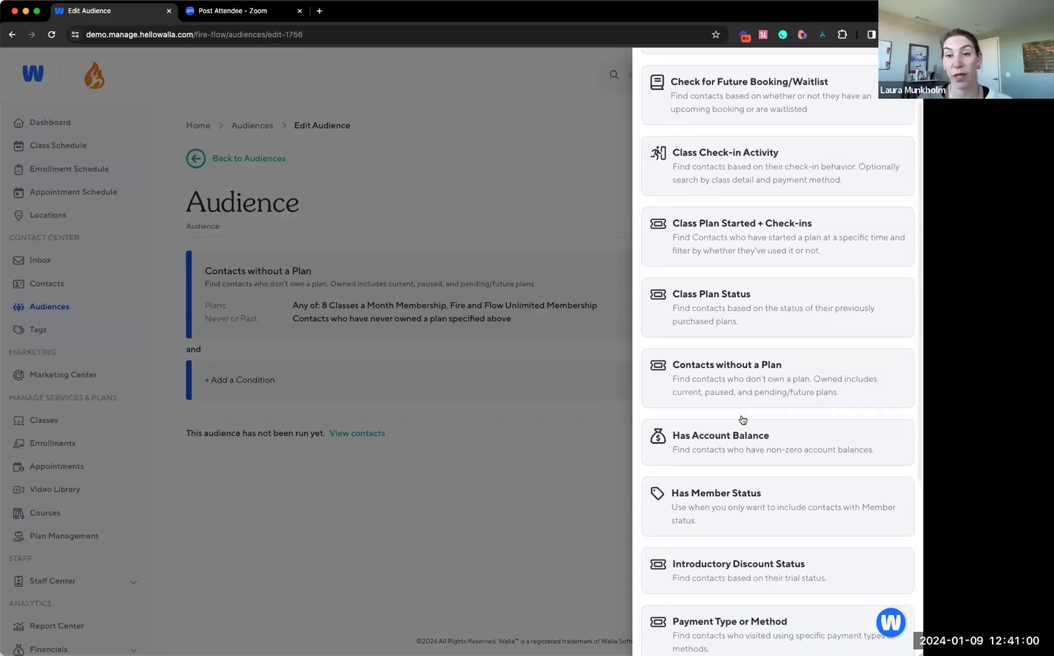
pyautogui.click(719, 308)
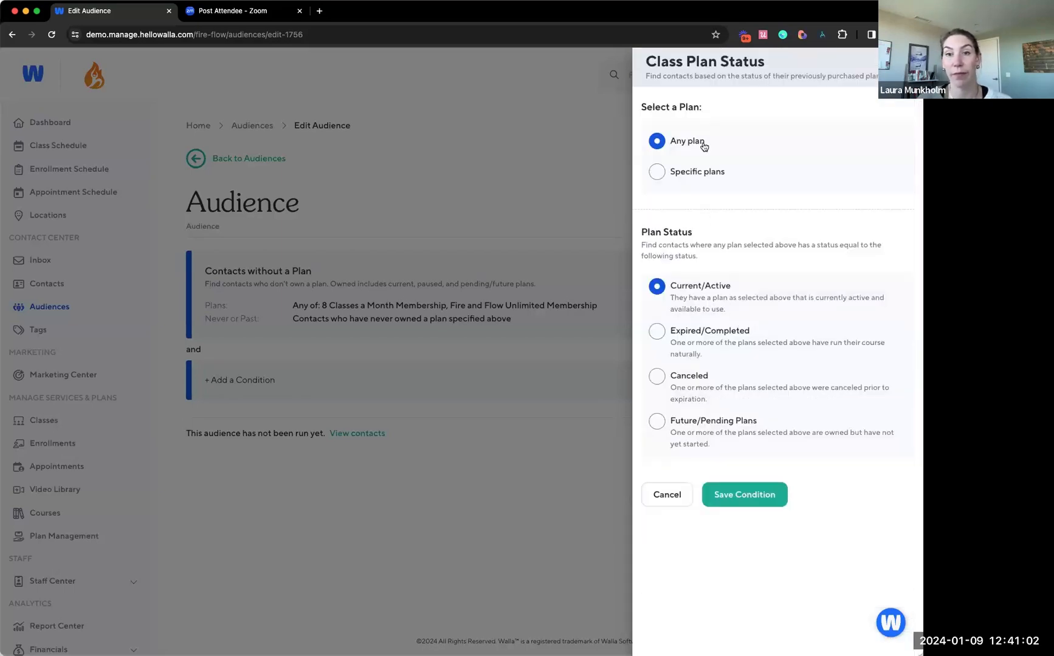
pyautogui.click(700, 178)
pyautogui.click(719, 229)
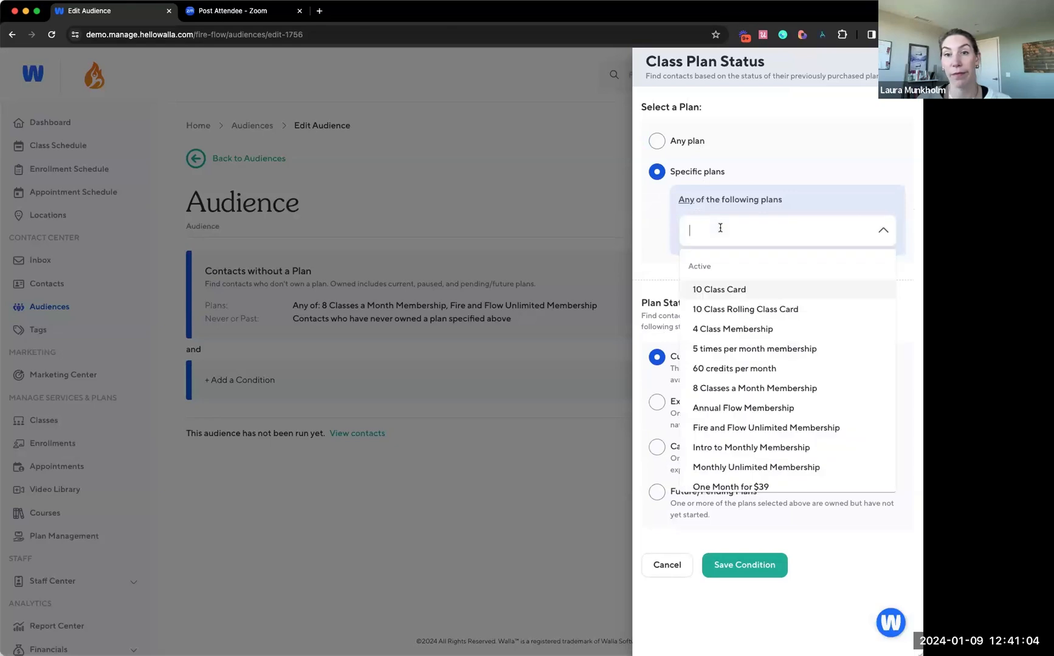
pyautogui.scroll(-2, 816, 377)
pyautogui.scroll(3, 814, 377)
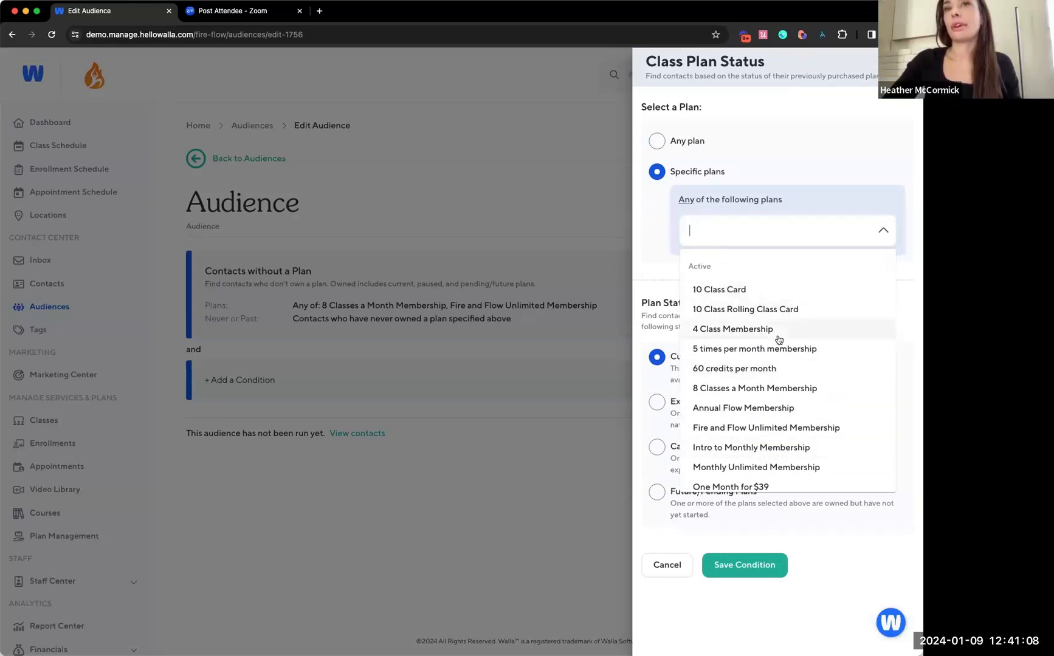
pyautogui.click(751, 290)
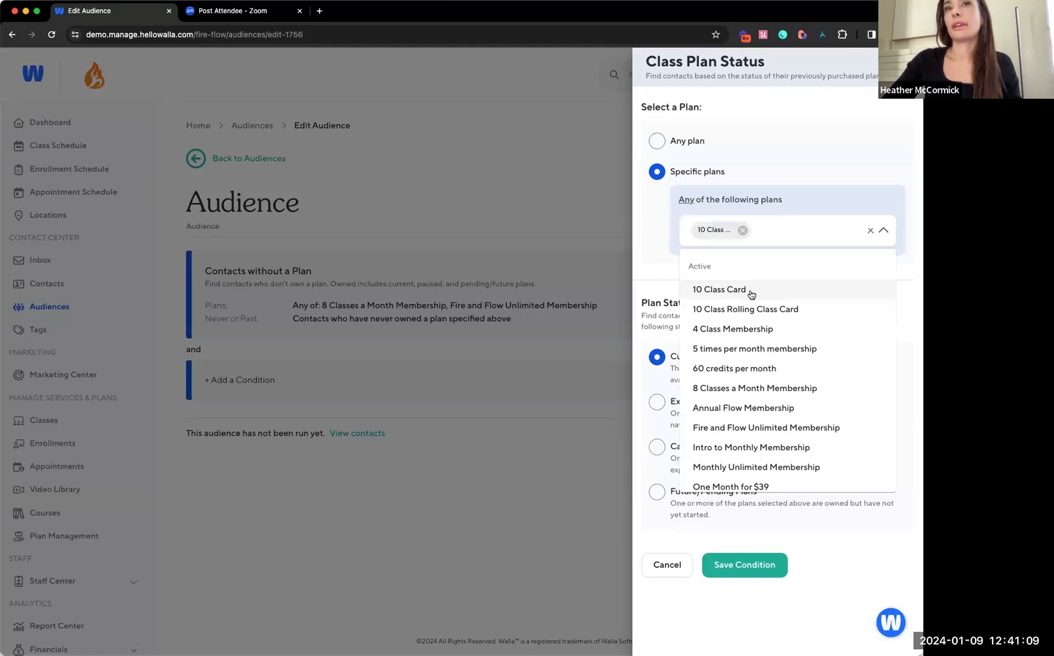
pyautogui.click(663, 250)
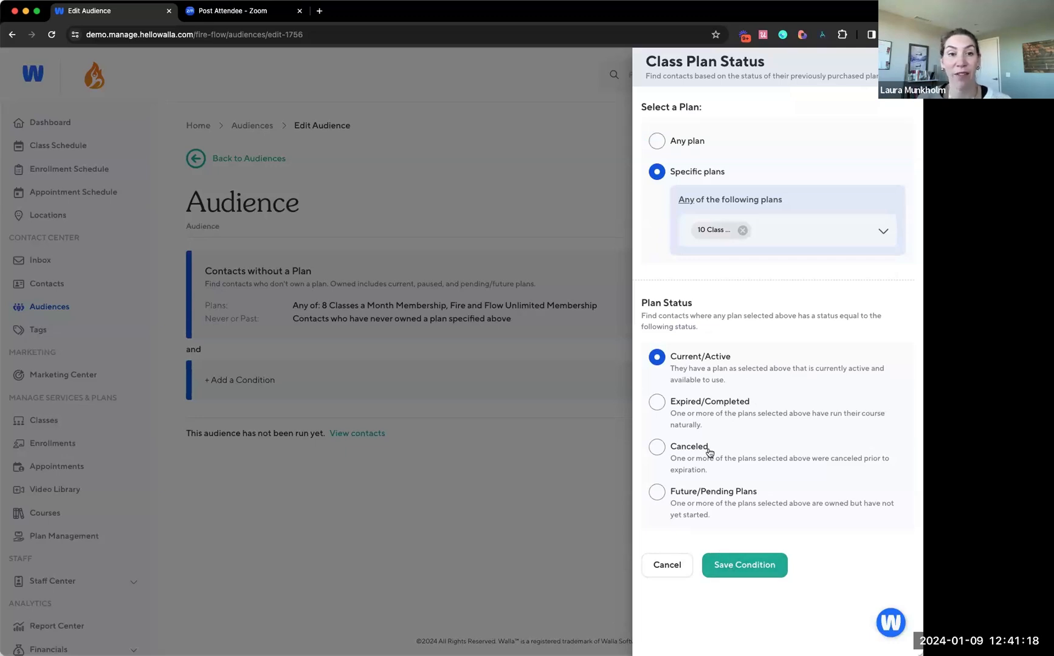
# Set the plan status to Expired/Completed, ended more than or equal to 0 days ago, and save the condition
pyautogui.click(685, 419)
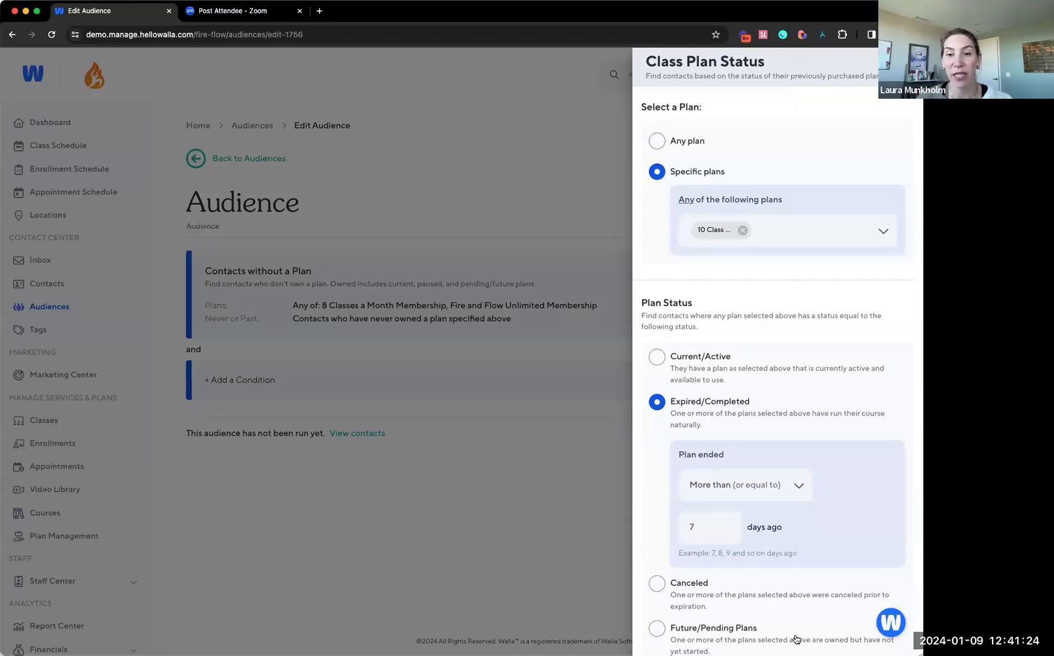
pyautogui.scroll(-2, 763, 520)
pyautogui.click(730, 436)
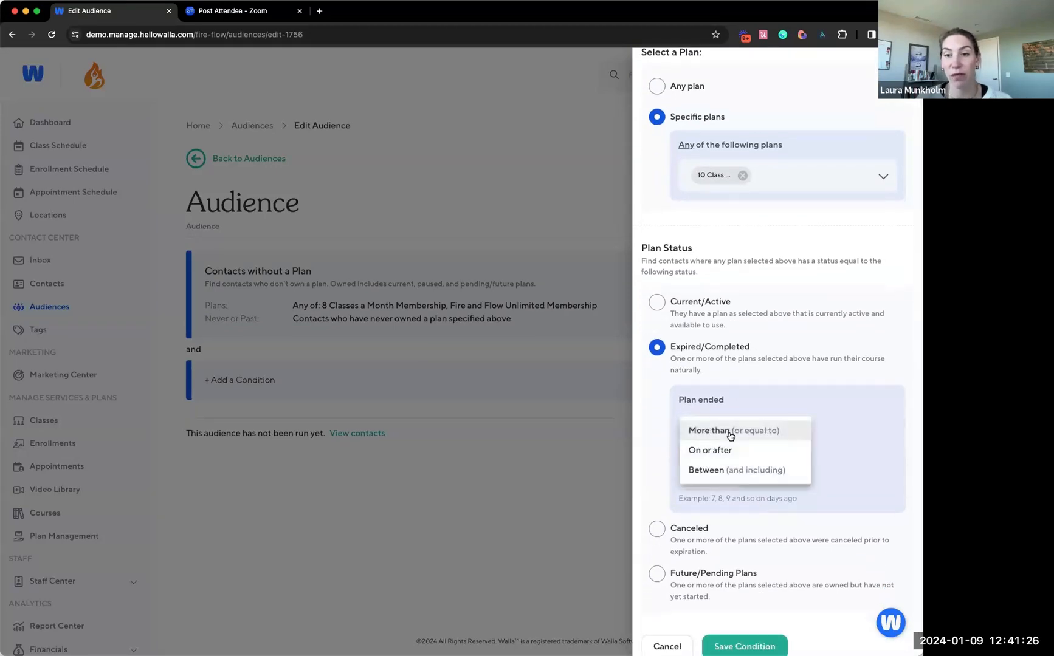
pyautogui.click(708, 475)
pyautogui.moveTo(708, 475); pyautogui.dragTo(682, 476)
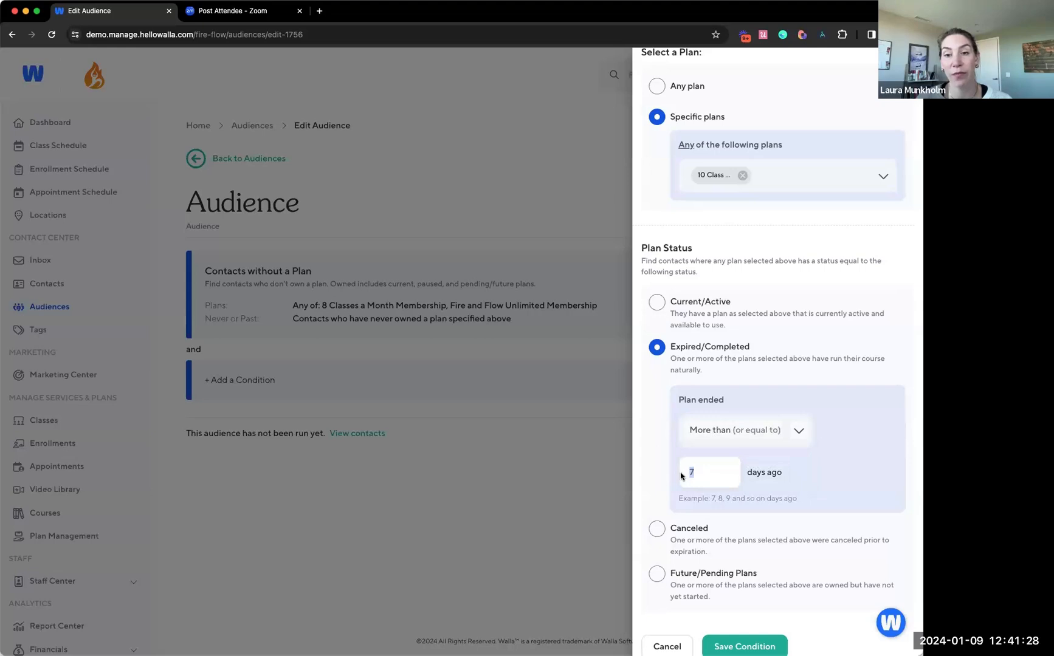
pyautogui.write('1')
pyautogui.press('BackSpace')
pyautogui.write('0')
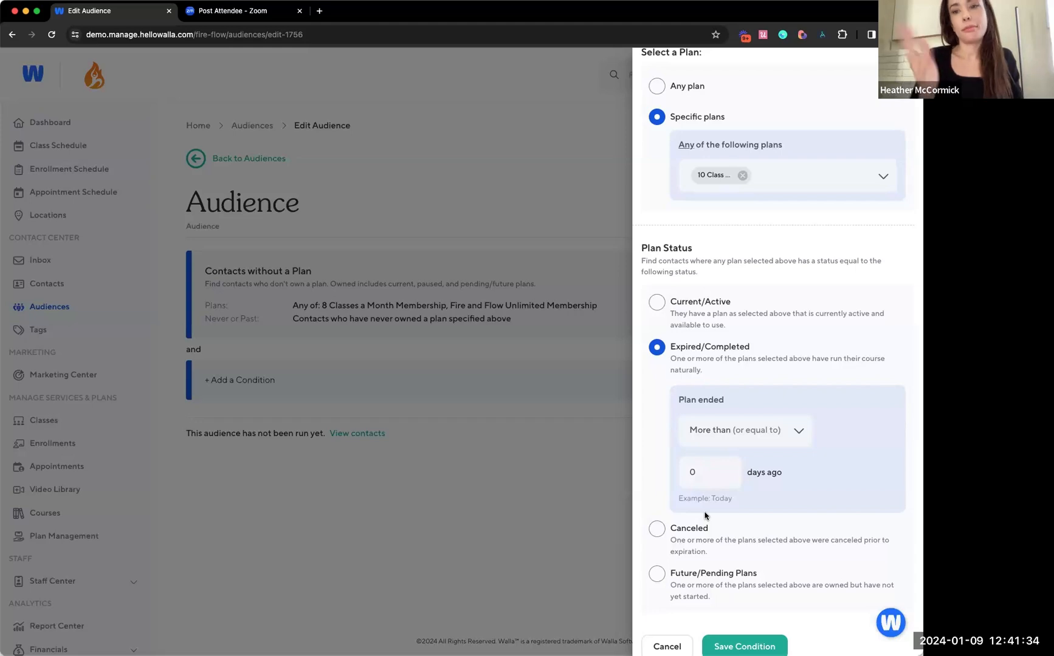
pyautogui.scroll(-2, 704, 515)
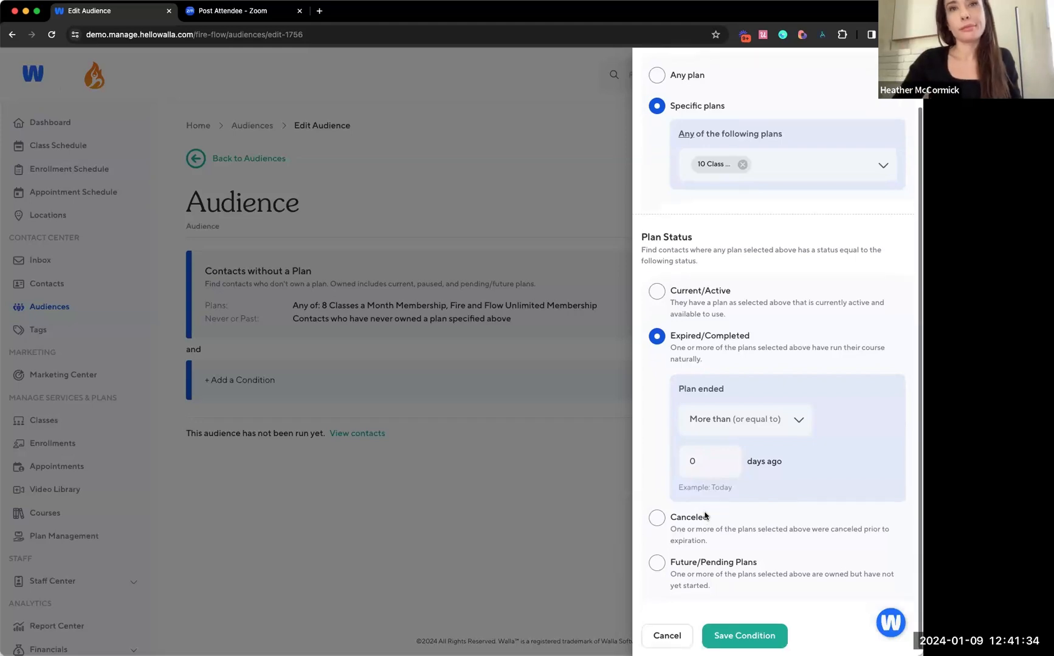
pyautogui.click(725, 629)
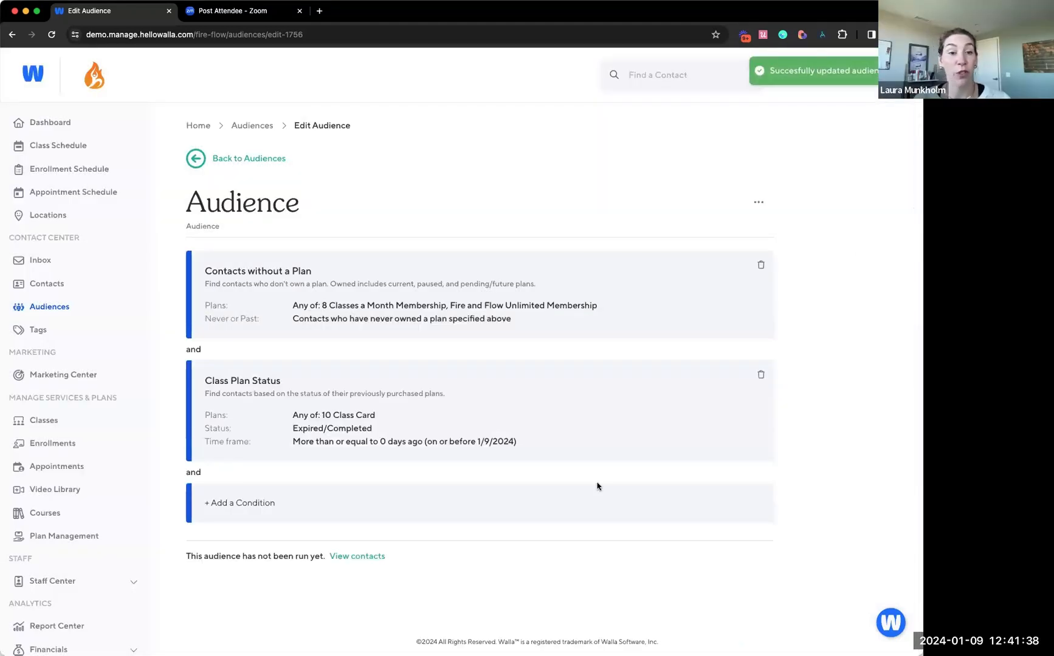
# Add and save a second Class Plan Status condition for the 10 Class Card with Current/Active status
pyautogui.click(360, 501)
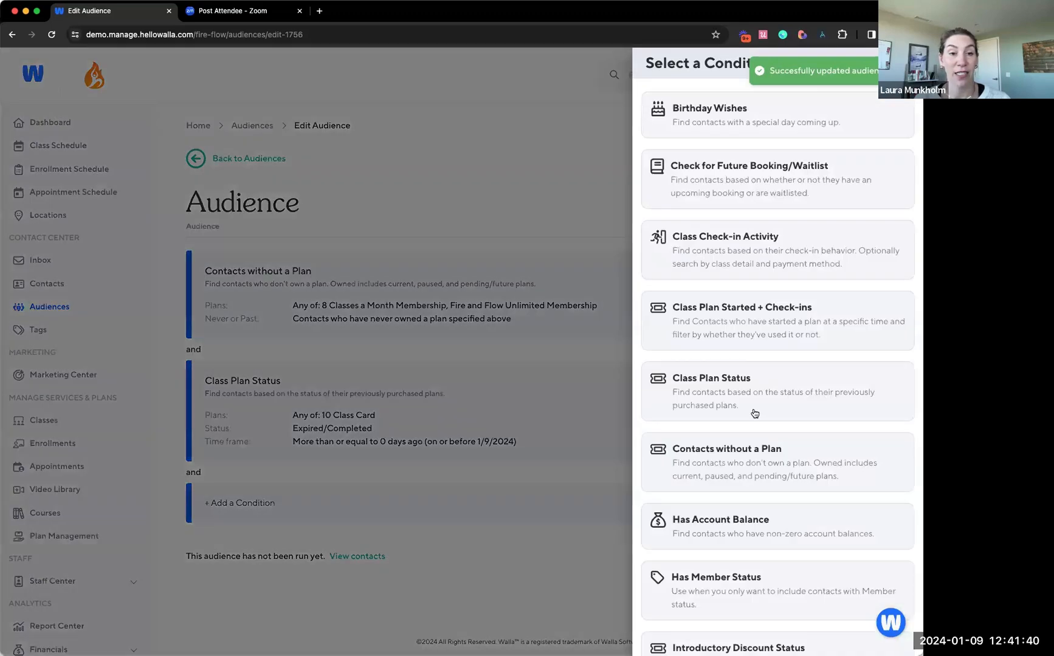
pyautogui.click(752, 408)
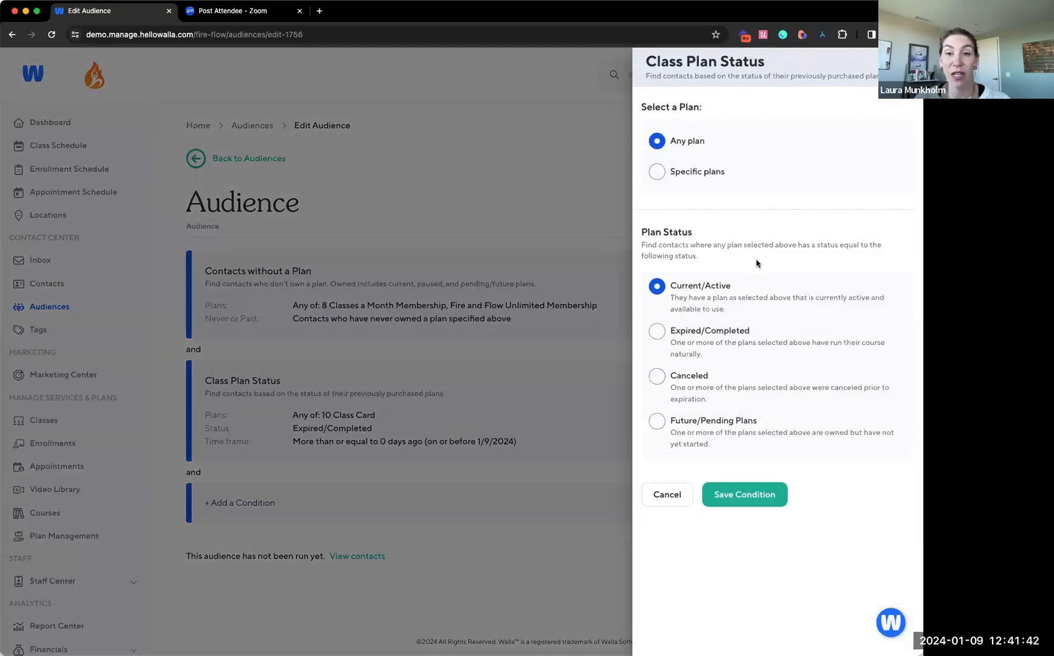
pyautogui.click(698, 177)
pyautogui.click(699, 240)
pyautogui.write('10')
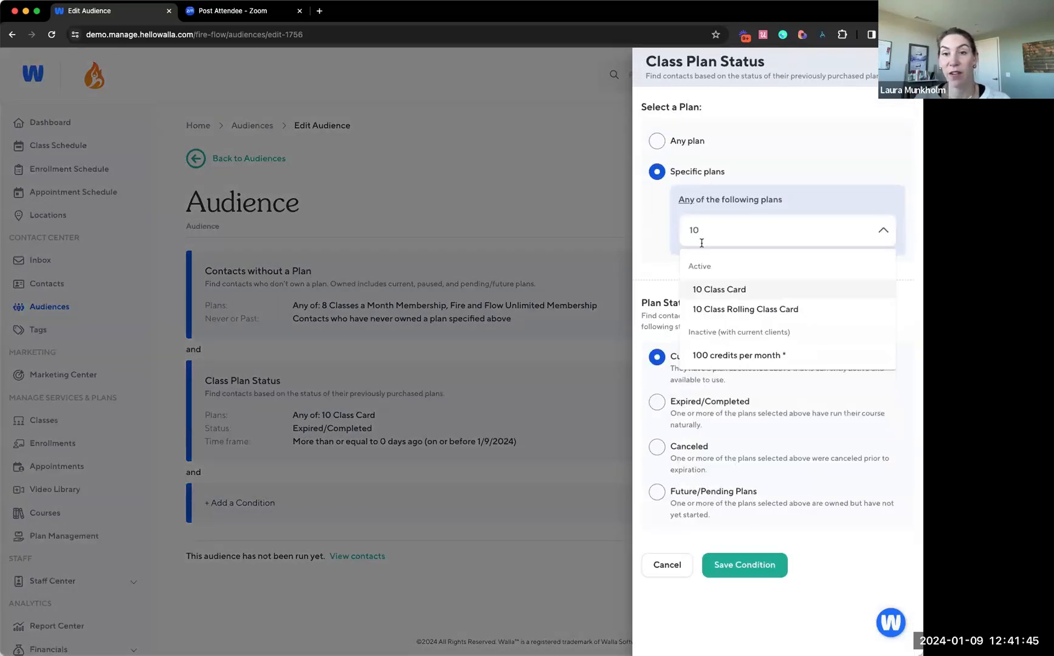
pyautogui.click(717, 291)
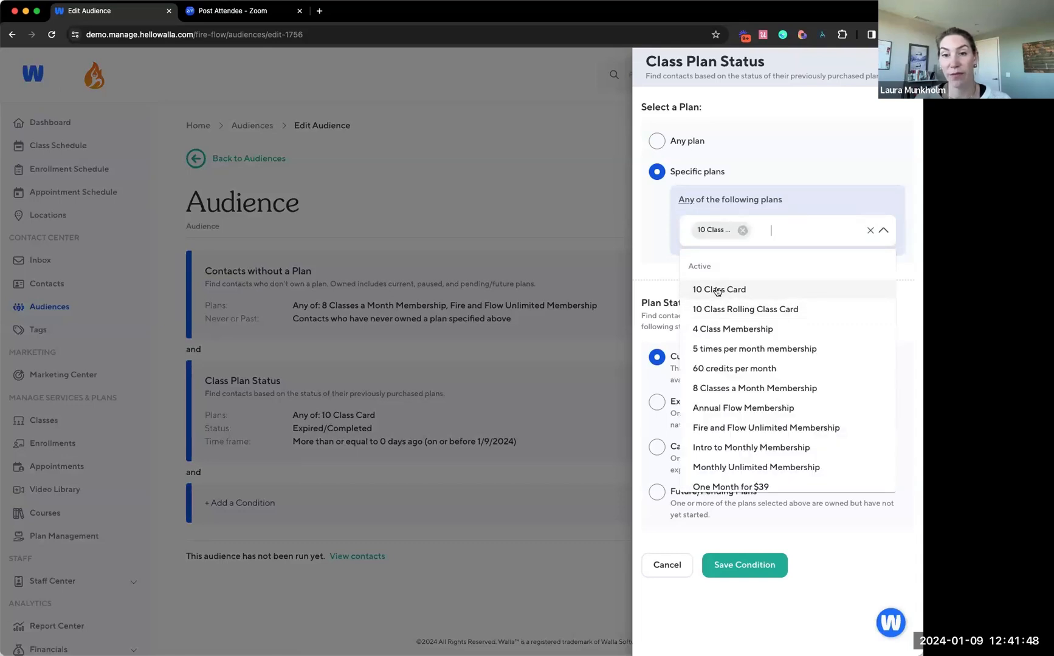
pyautogui.click(654, 256)
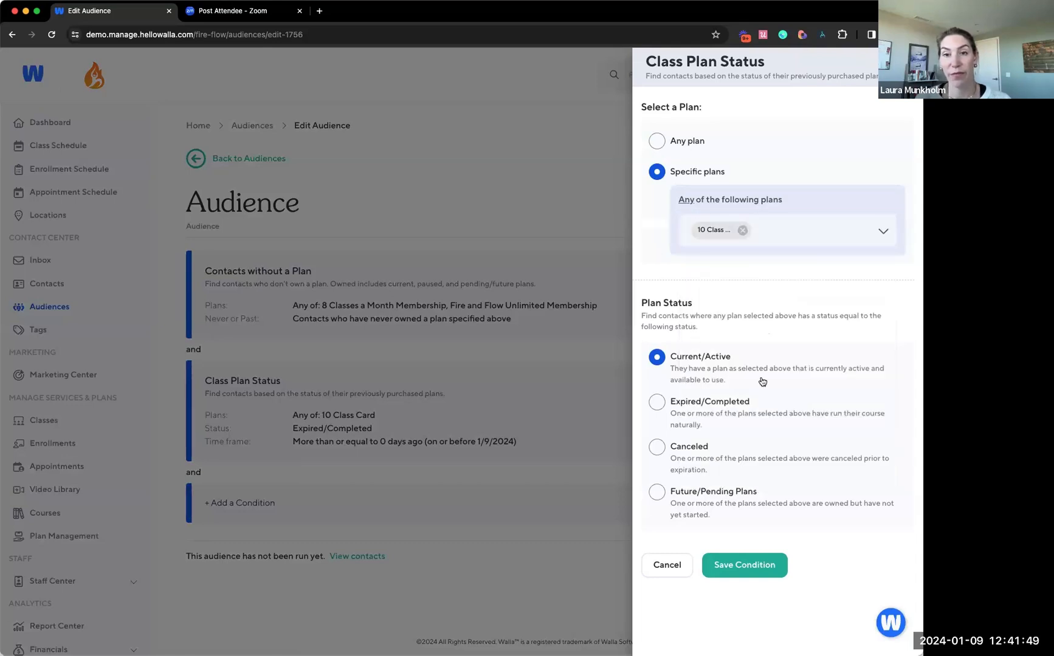
pyautogui.click(741, 572)
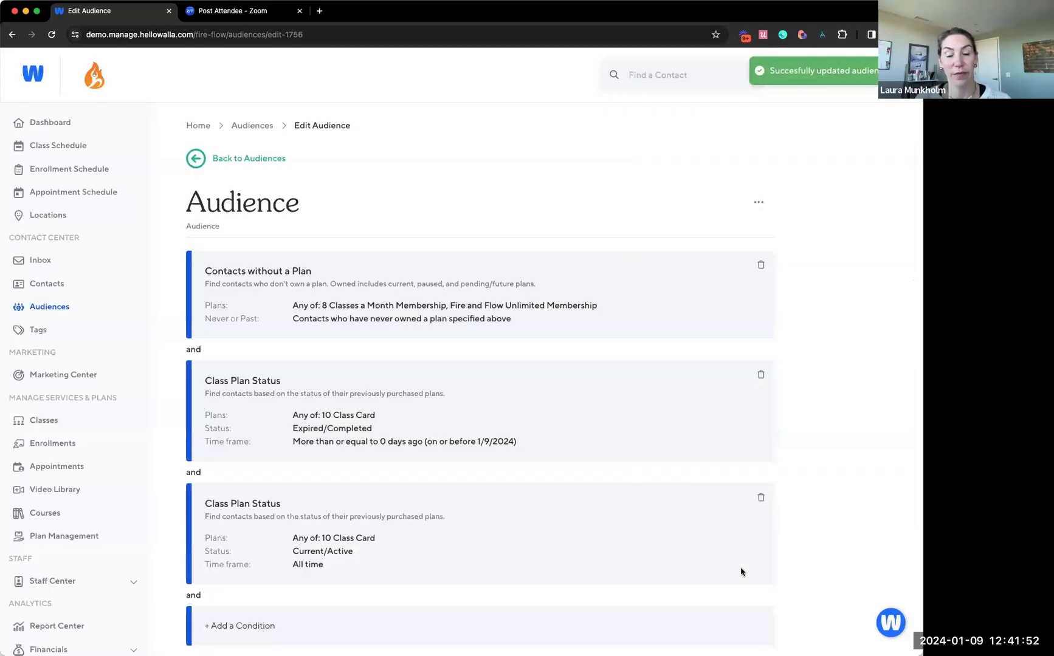
pyautogui.scroll(-2, 741, 571)
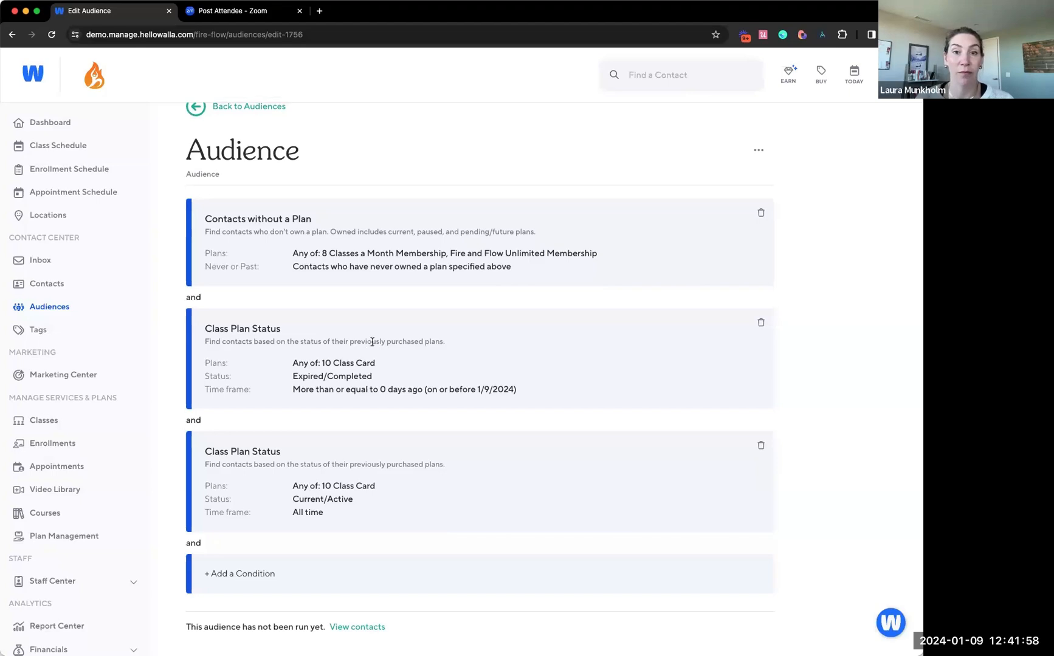
pyautogui.scroll(1, 372, 342)
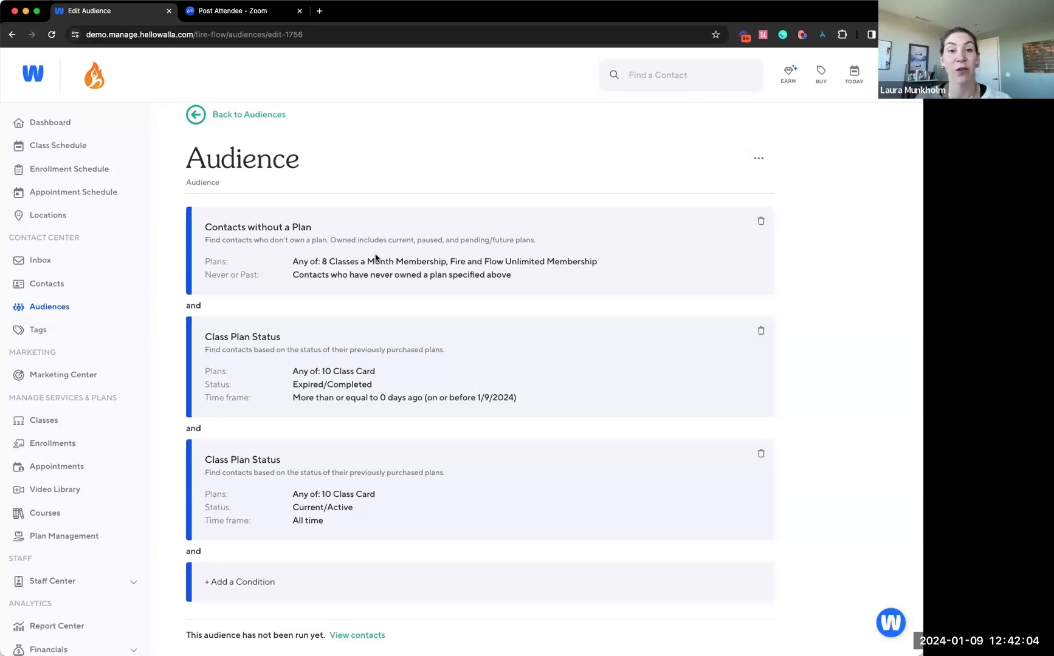
pyautogui.moveTo(417, 274); pyautogui.dragTo(385, 284)
pyautogui.click(335, 254)
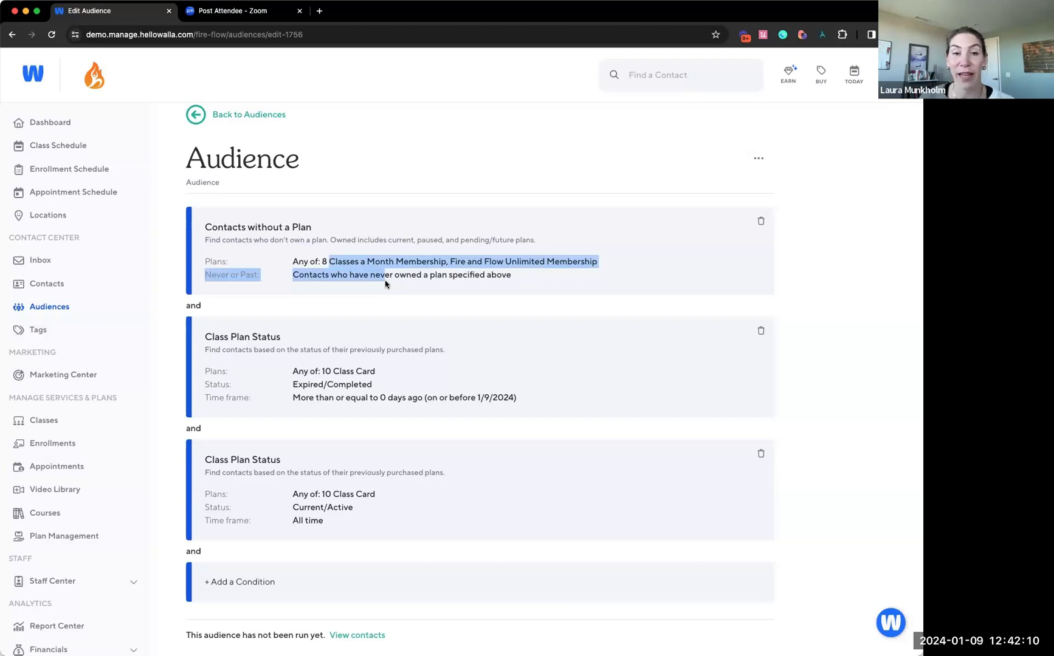
pyautogui.click(385, 284)
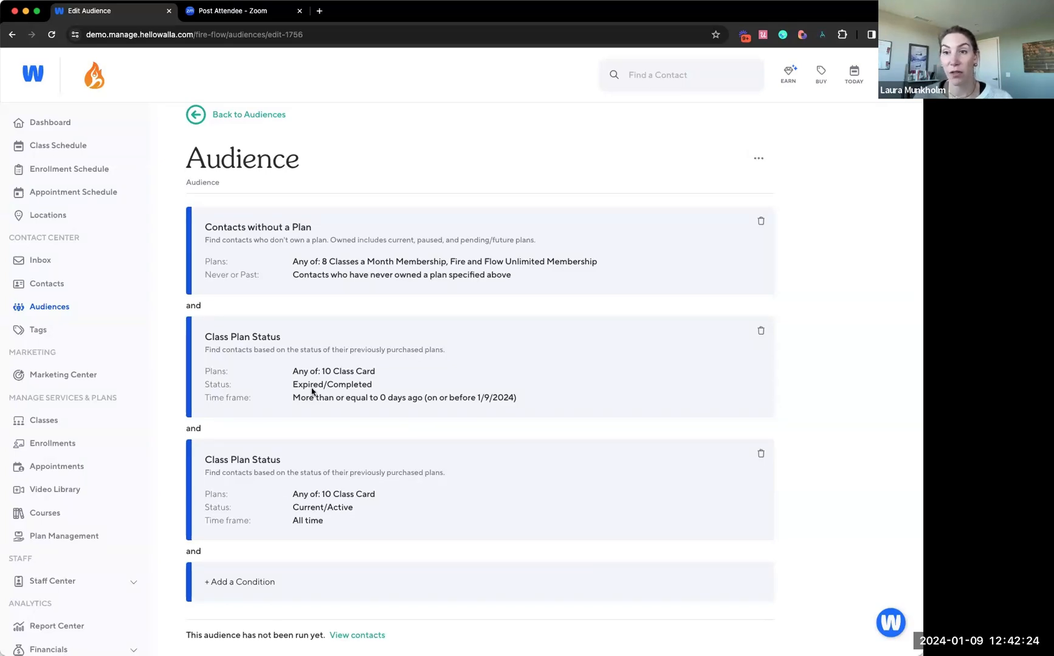
# Add a Class Check-in Activity condition for contacts with more than or equal to 3 check-ins
pyautogui.click(283, 584)
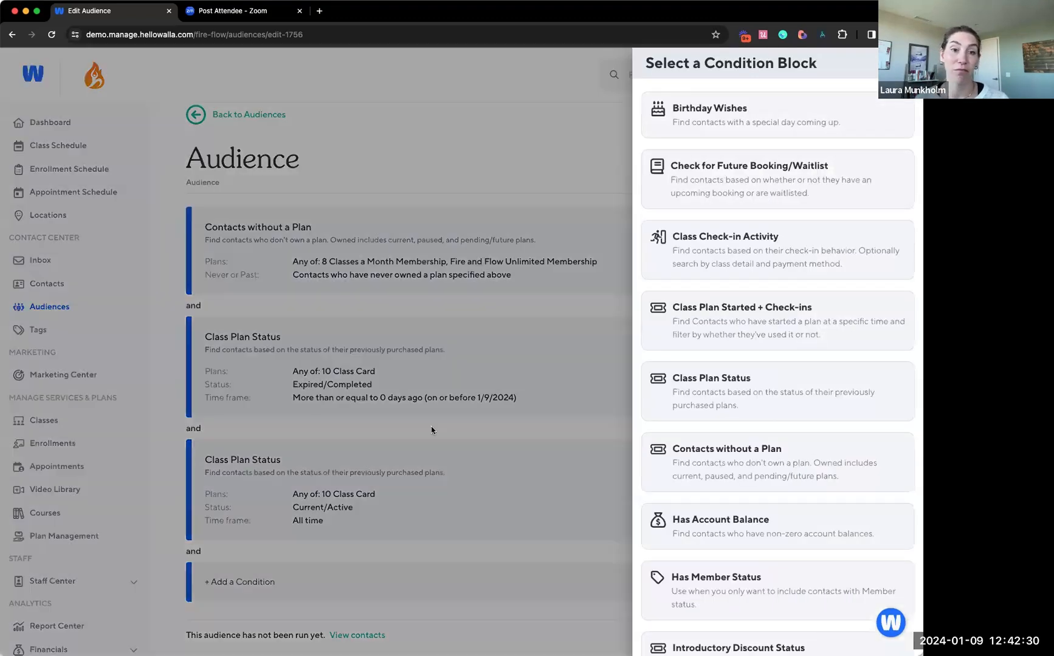
pyautogui.click(759, 266)
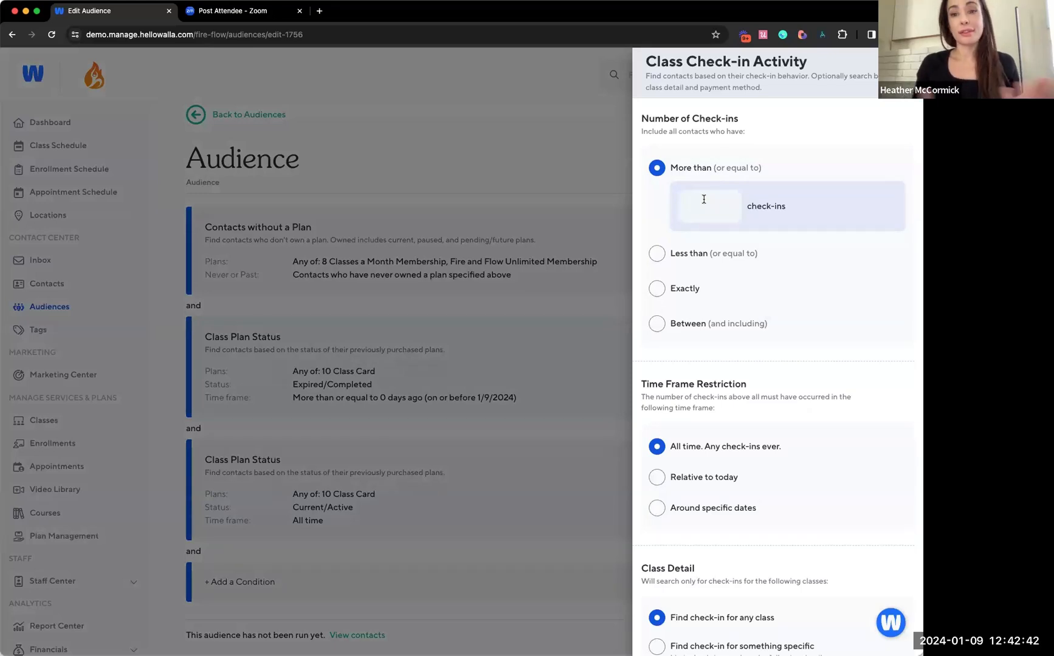
pyautogui.click(703, 200)
pyautogui.write('3')
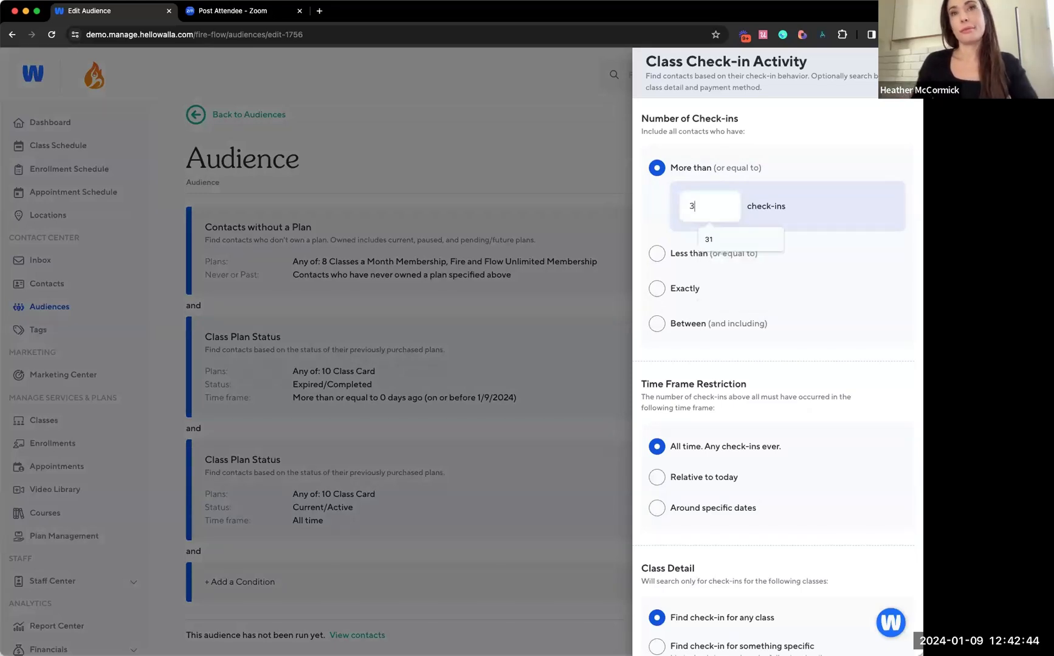
pyautogui.click(821, 268)
pyautogui.scroll(-2, 822, 312)
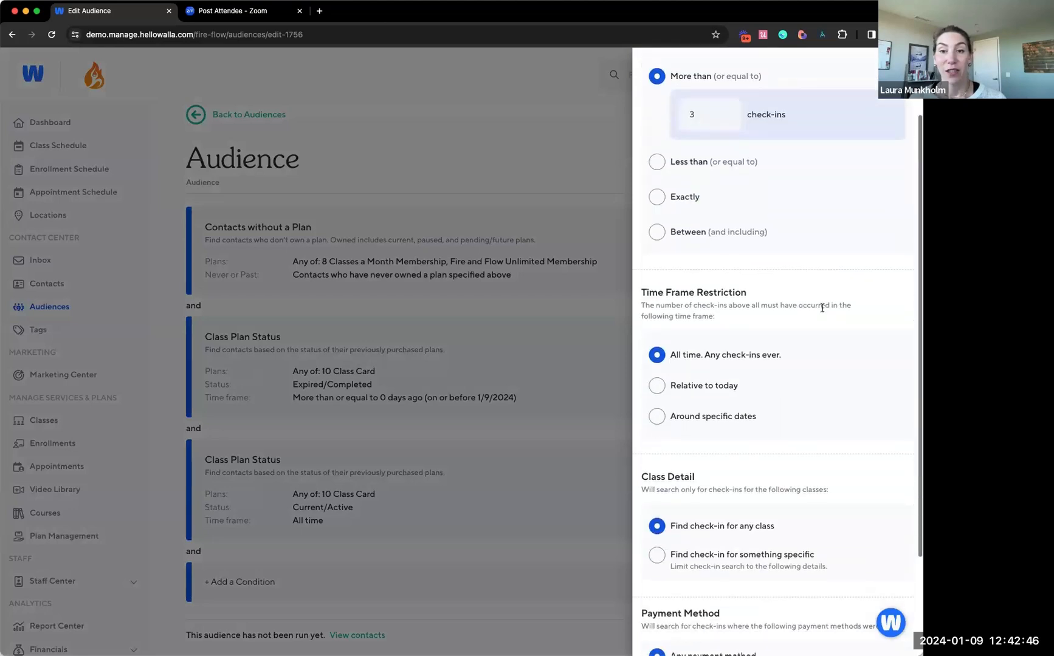
# Restrict the check-in time frame relative to today, within the last 30 days
pyautogui.scroll(1, 821, 308)
pyautogui.scroll(-1, 821, 308)
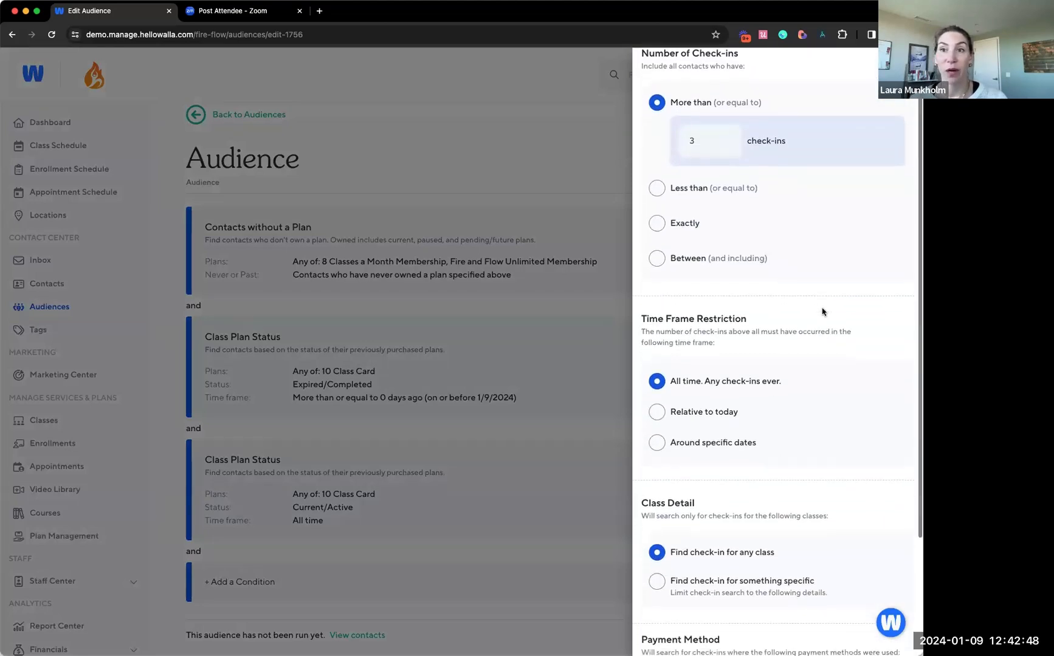
pyautogui.click(729, 417)
pyautogui.click(727, 463)
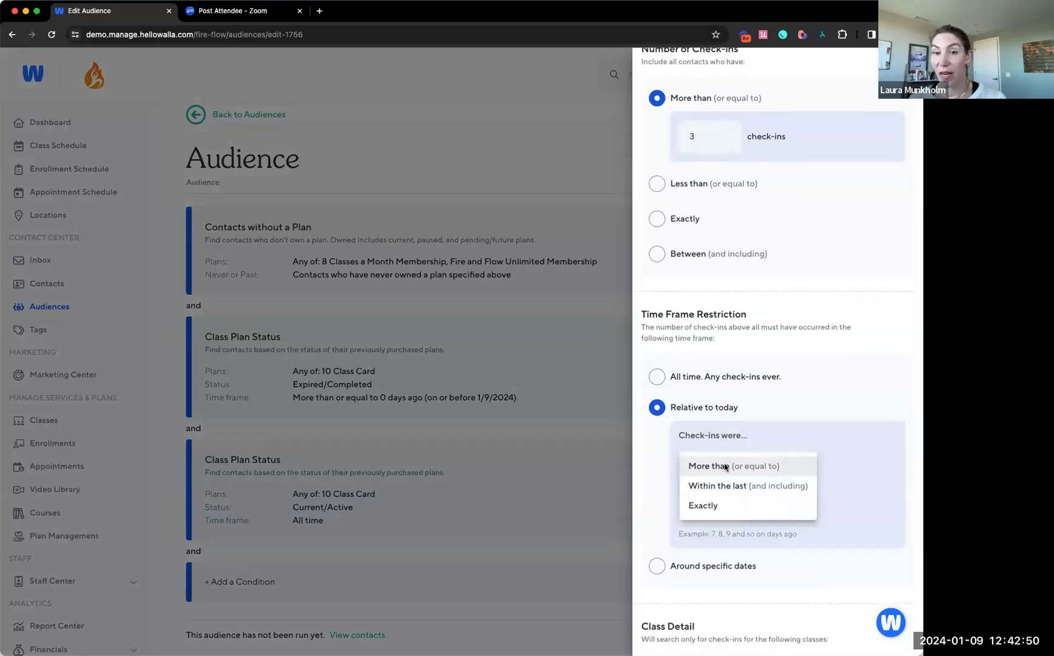
pyautogui.click(718, 491)
pyautogui.click(715, 510)
pyautogui.write('30')
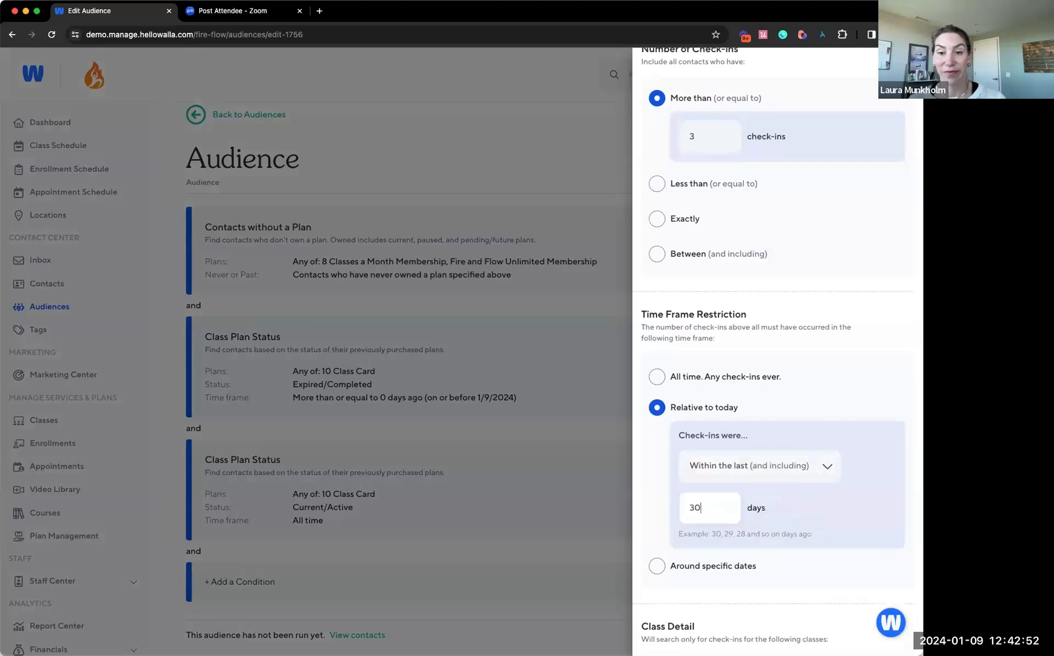
# Limit the check-ins' payment method to the specific plan 10 Class Card
pyautogui.scroll(-5, 809, 570)
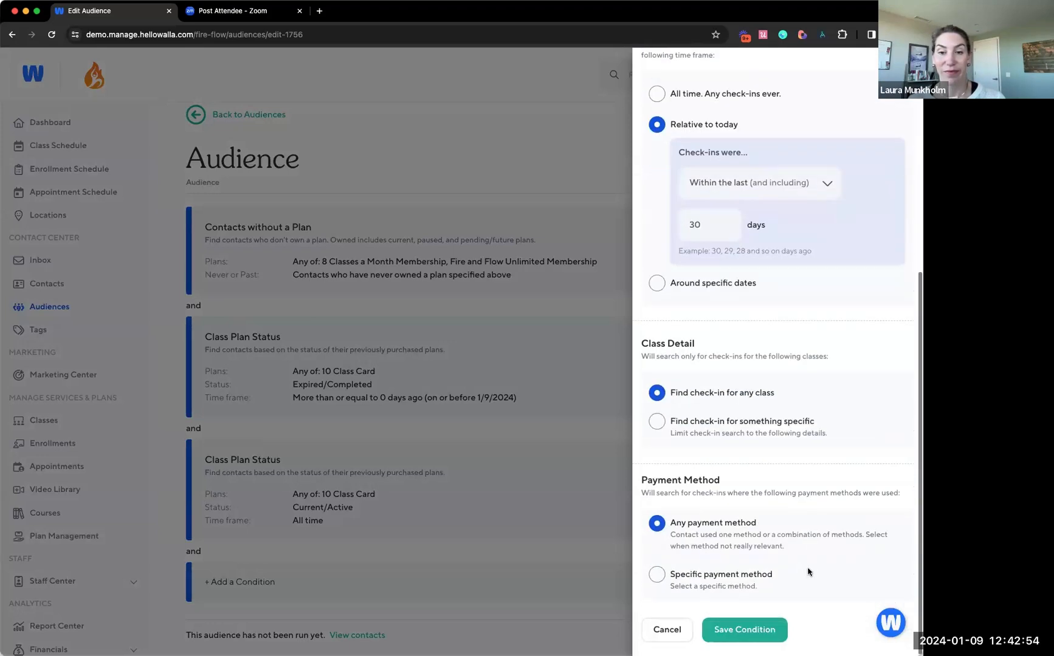
pyautogui.click(684, 572)
pyautogui.scroll(-1, 705, 546)
pyautogui.click(699, 566)
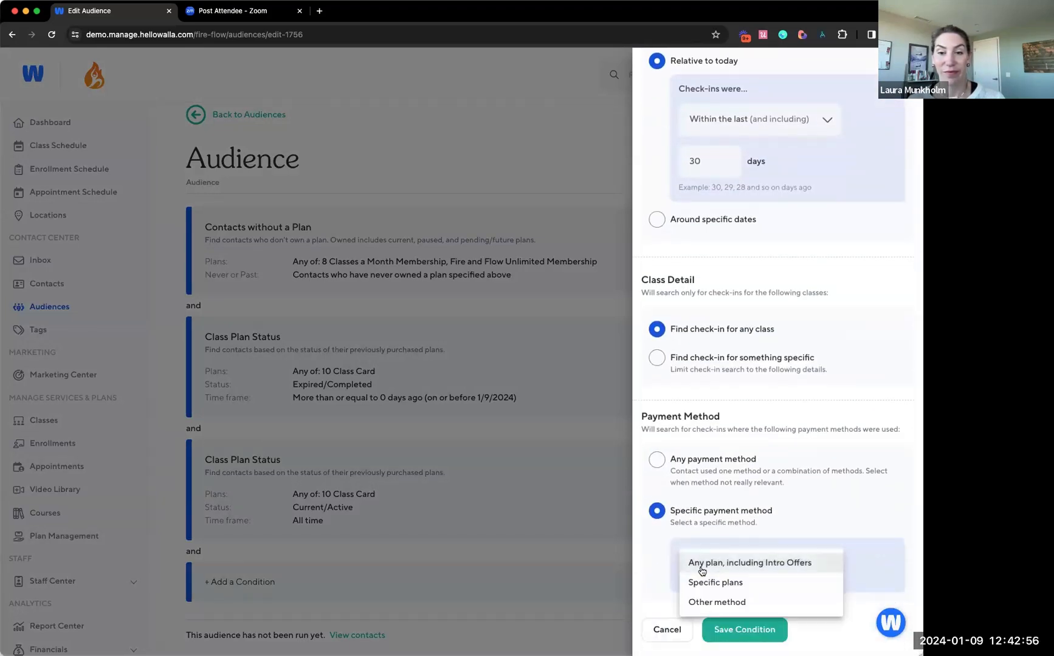
pyautogui.click(731, 583)
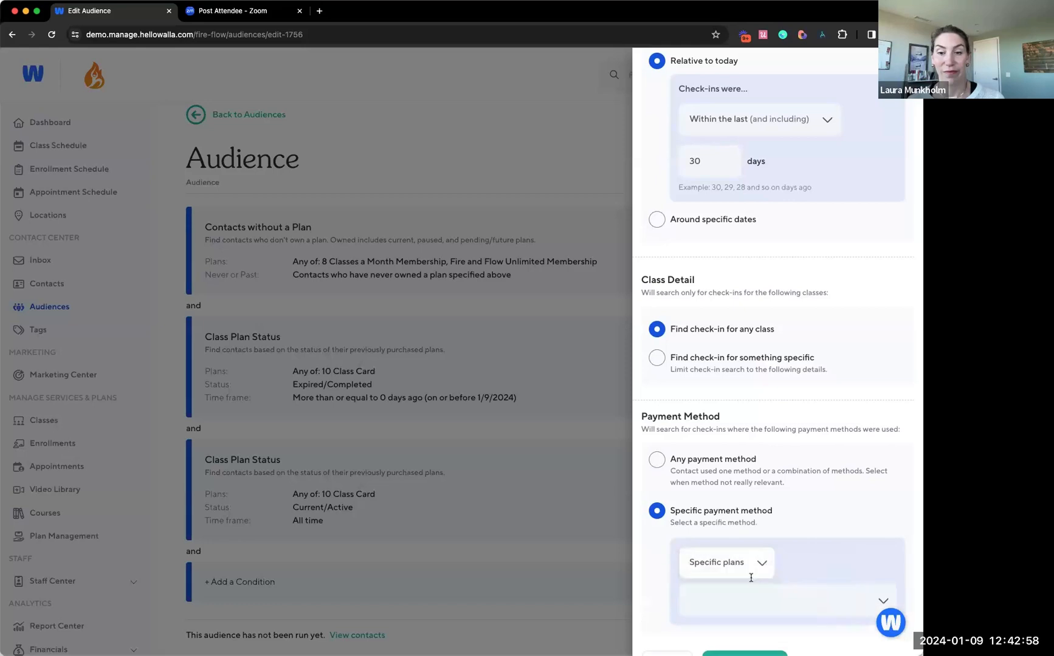
pyautogui.click(747, 598)
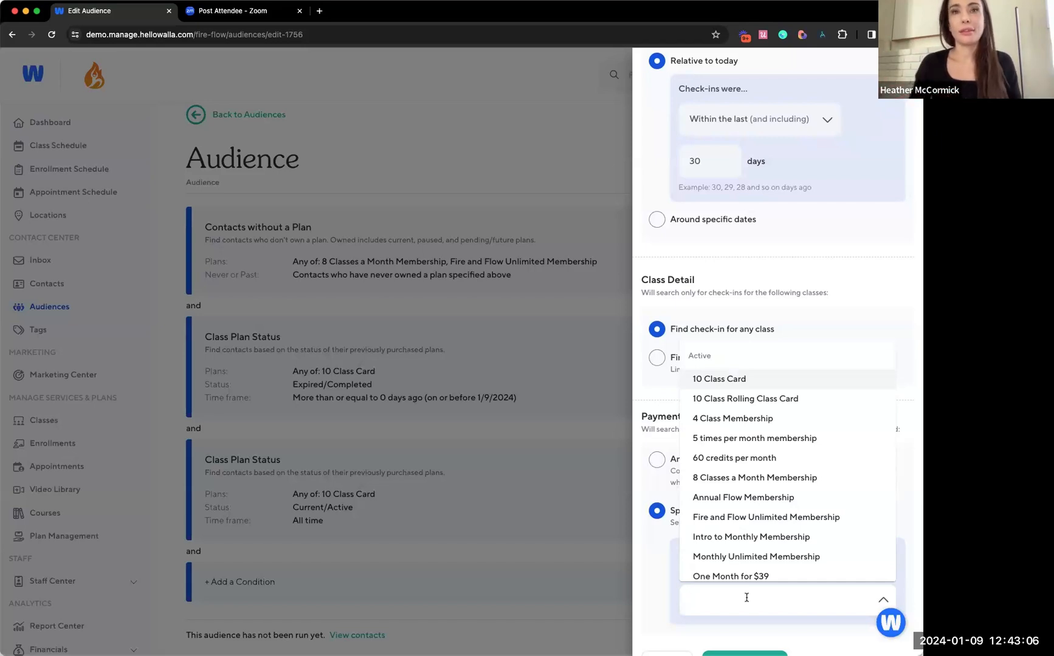
pyautogui.click(717, 383)
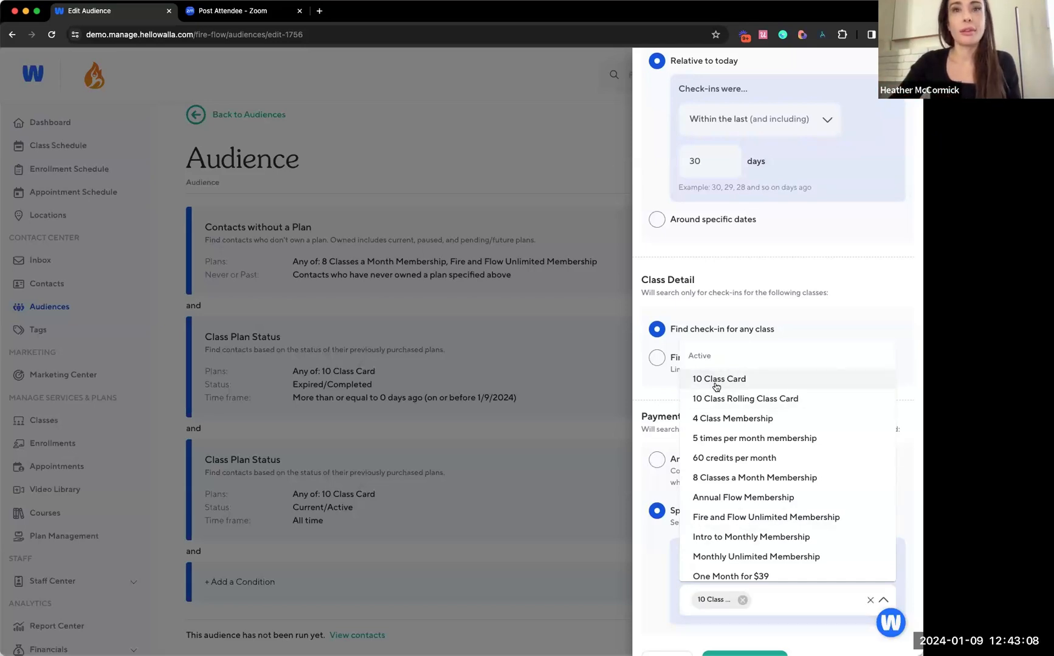
pyautogui.click(641, 574)
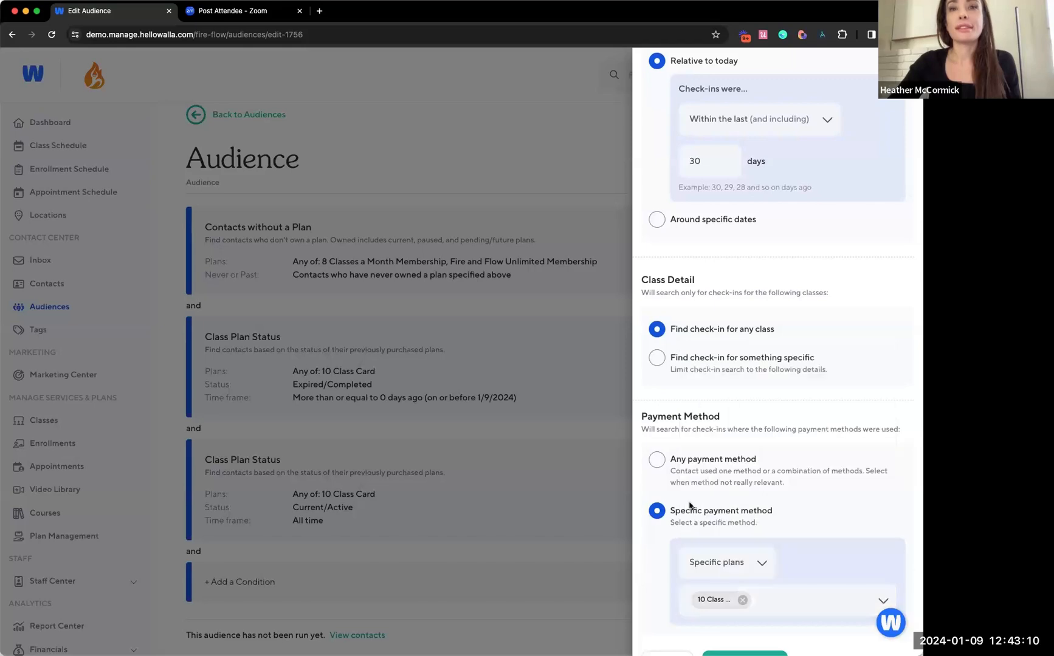
# Check the Class Check-in Activity settings, save the condition, and review the audience's full list of conditions
pyautogui.scroll(7, 729, 402)
pyautogui.scroll(-8, 729, 402)
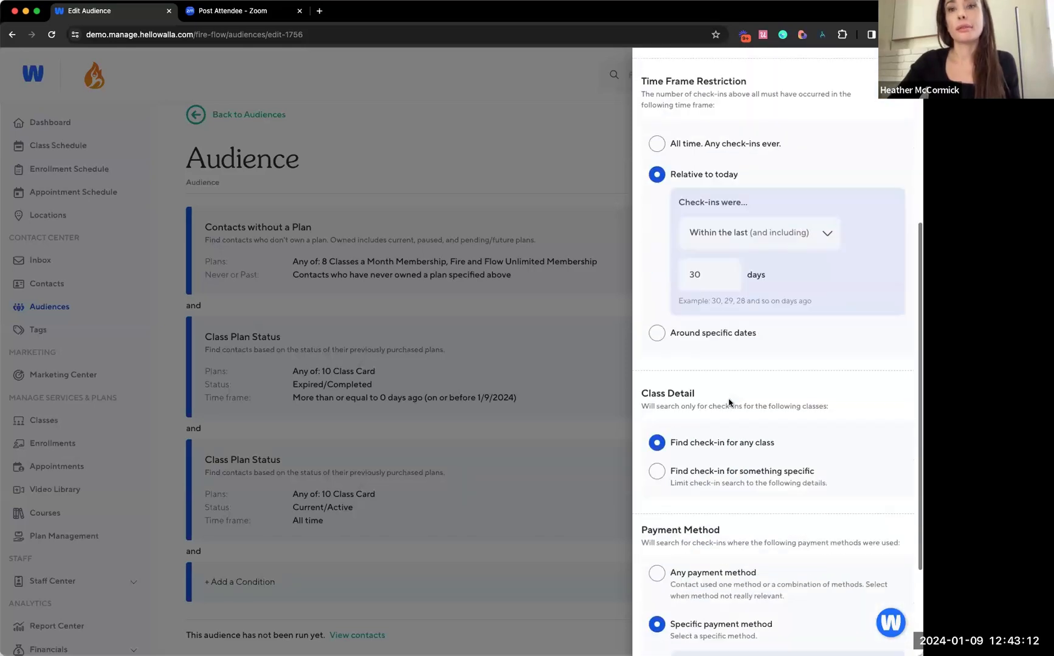
pyautogui.click(744, 630)
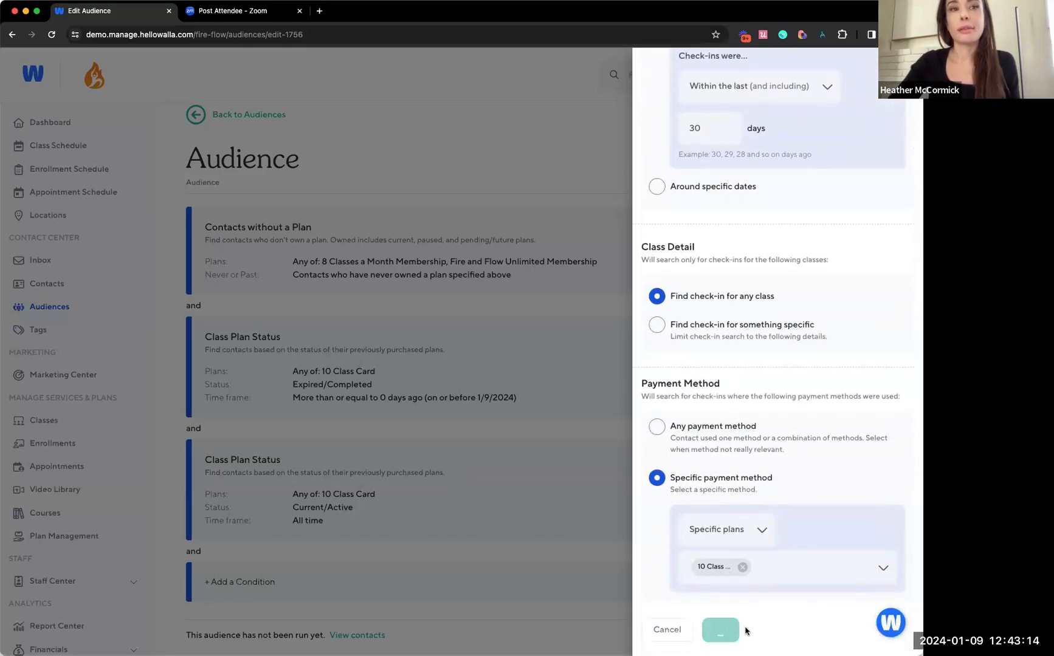
pyautogui.scroll(-3, 736, 529)
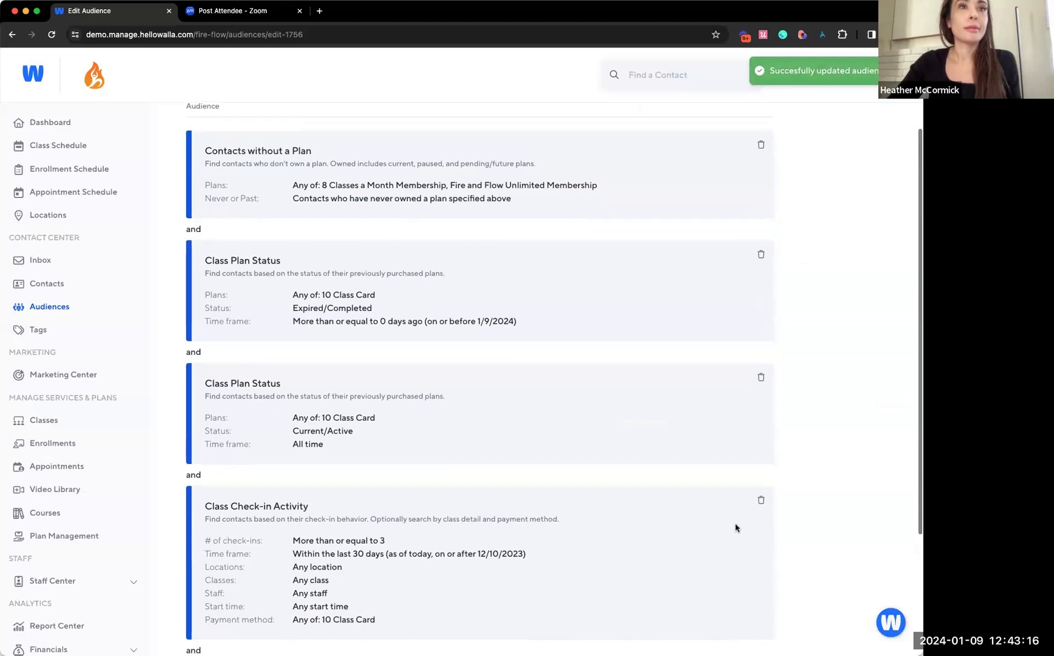
pyautogui.scroll(-2, 735, 528)
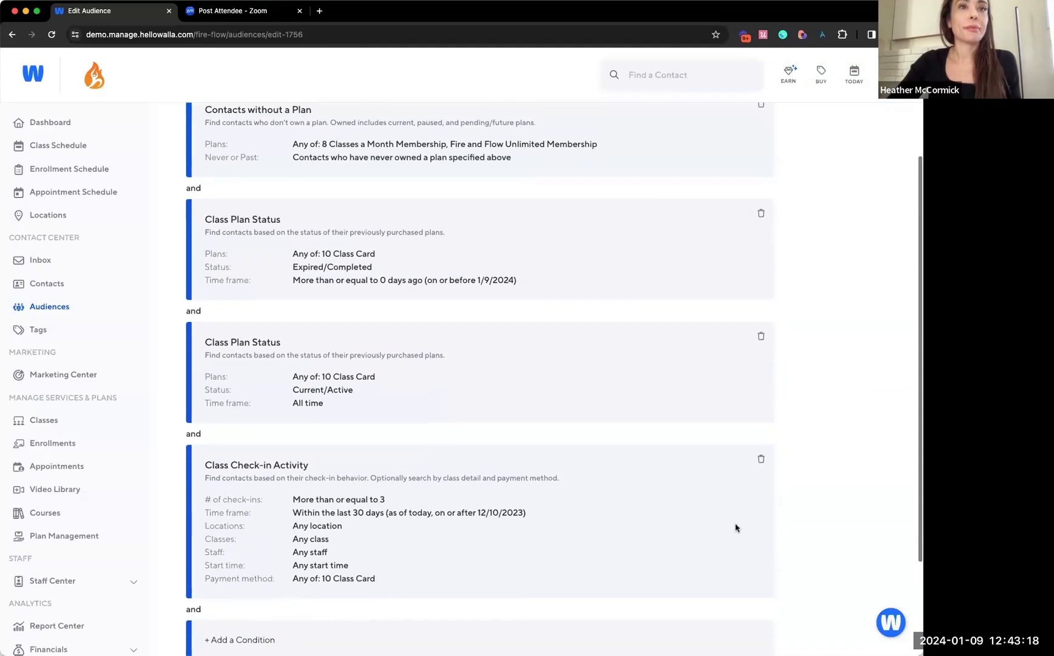
pyautogui.hotkey('ctrl', '-')
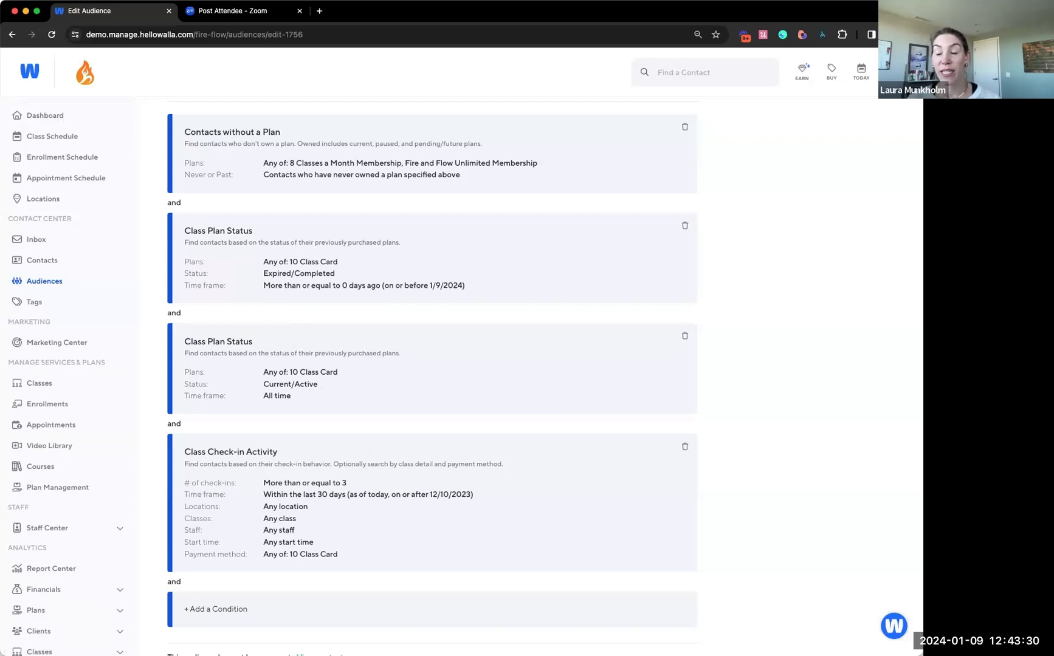
# Go to Plan Management and open the details of the 8 Classes a Month Membership plan
pyautogui.click(56, 487)
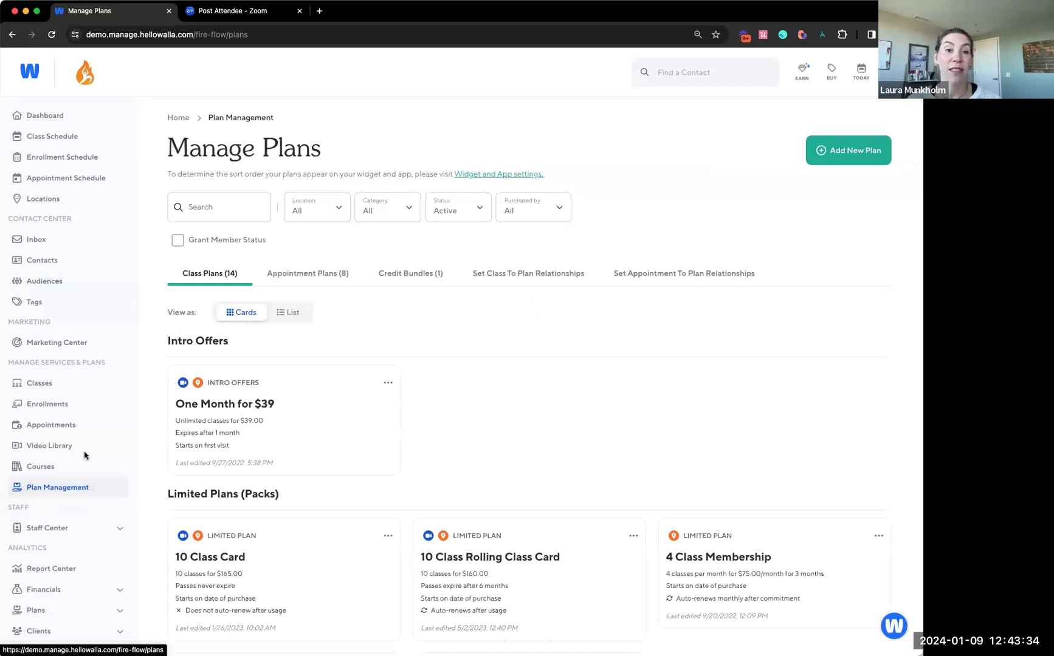
pyautogui.scroll(-2, 423, 414)
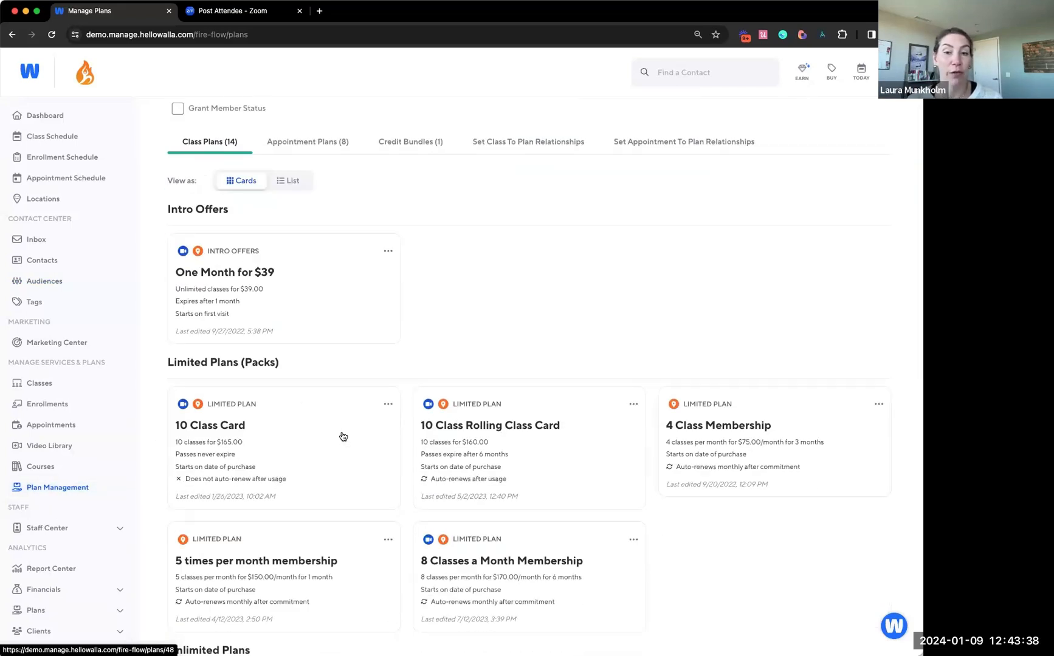
pyautogui.scroll(-4, 336, 468)
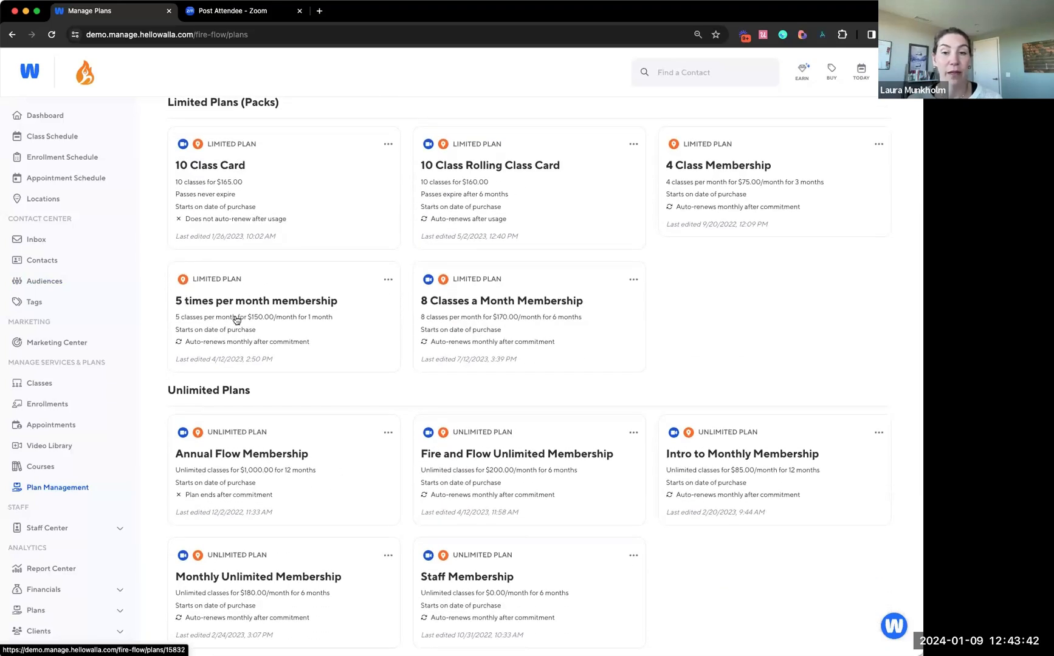
pyautogui.click(482, 338)
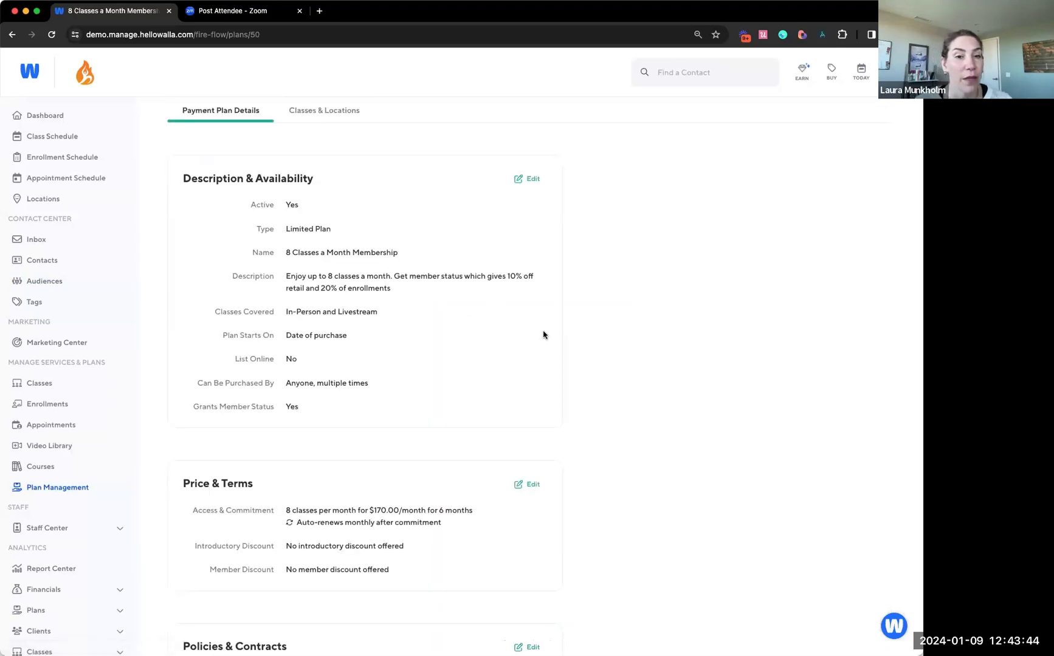
# Turn off Grants Member Status in the plan's Description & Availability, view the save scope options, and close them without applying
pyautogui.click(534, 188)
pyautogui.scroll(-2, 510, 373)
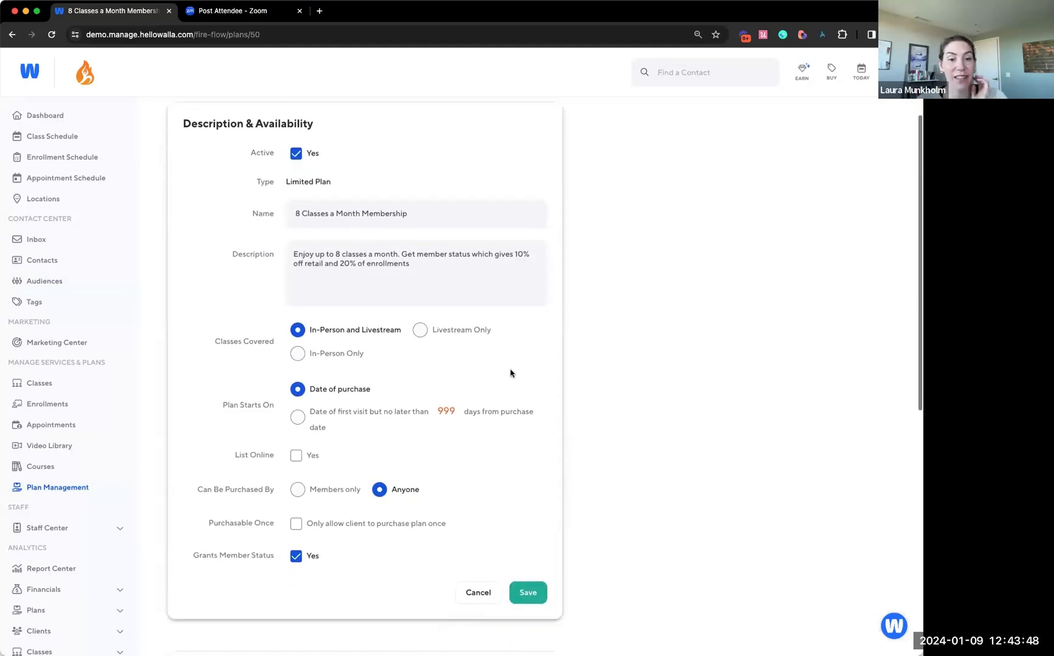
pyautogui.scroll(-2, 510, 373)
pyautogui.click(293, 496)
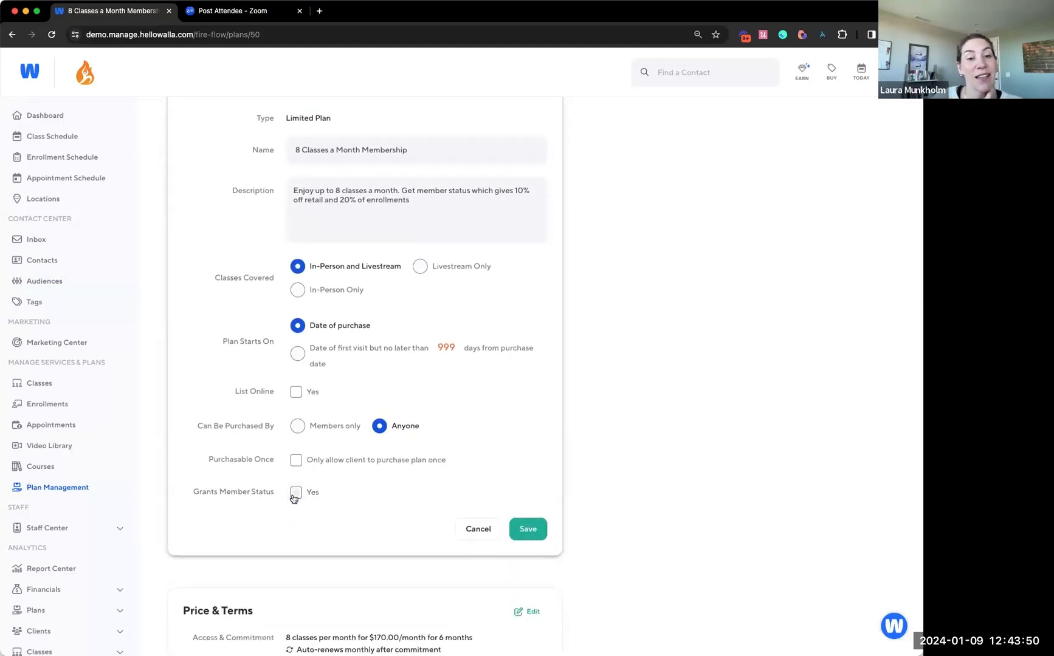
pyautogui.click(527, 537)
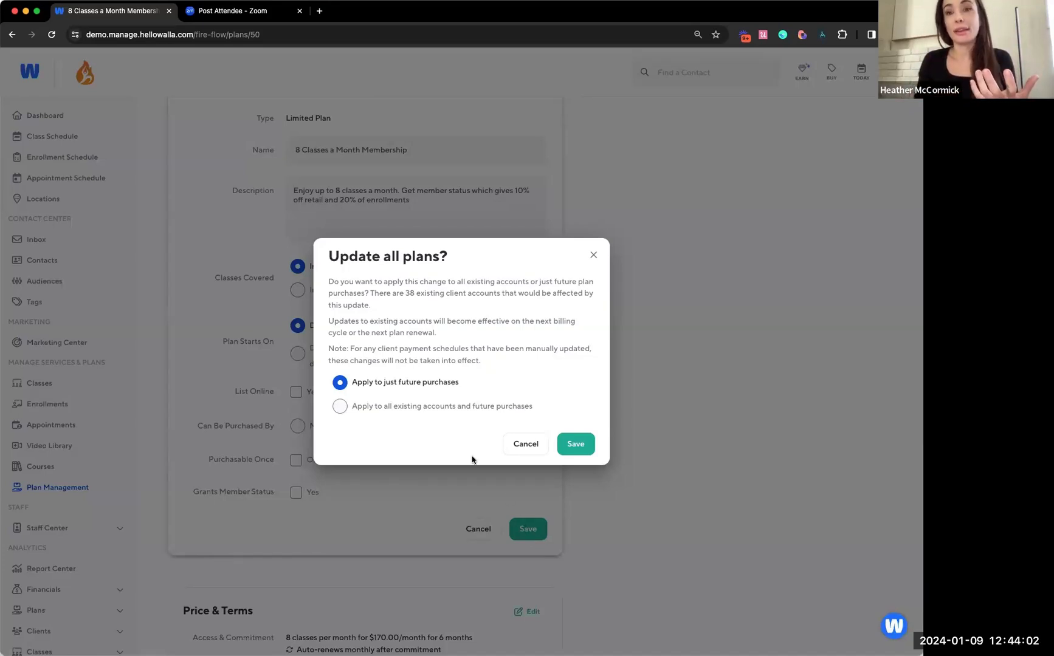
pyautogui.click(593, 256)
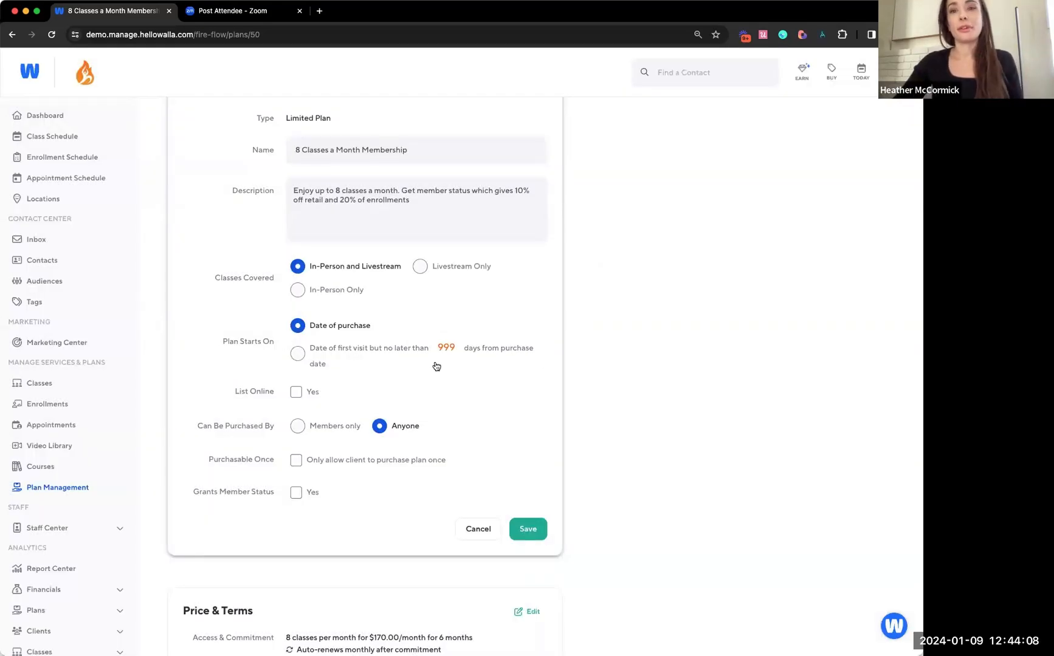
# Open the plan's Price & Terms for editing and examine its monthly auto-renewal terms
pyautogui.scroll(-5, 433, 366)
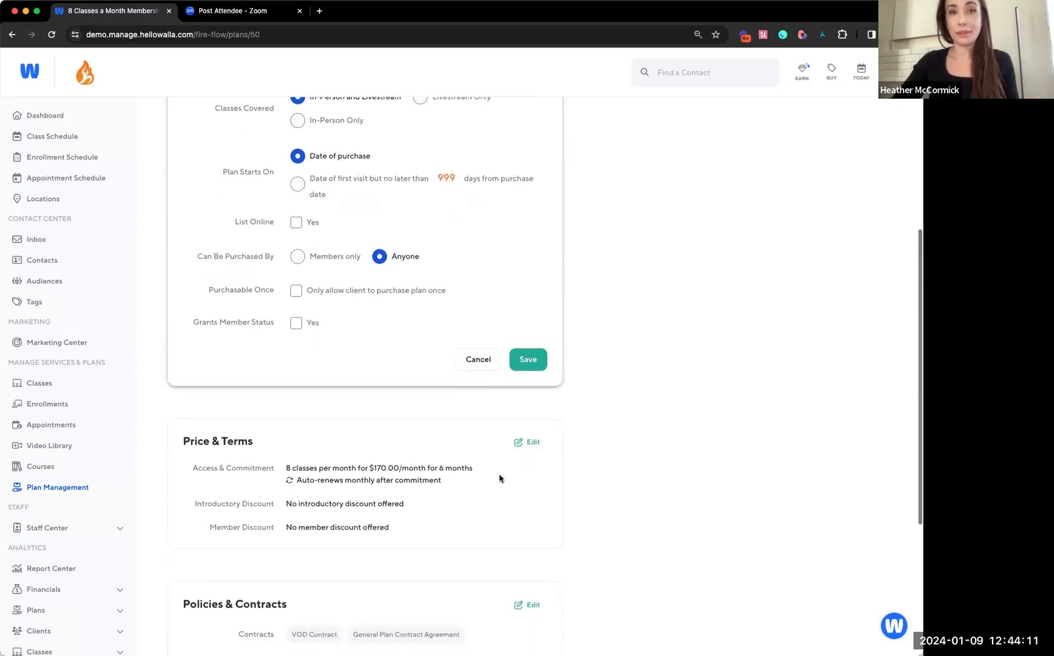
pyautogui.click(525, 442)
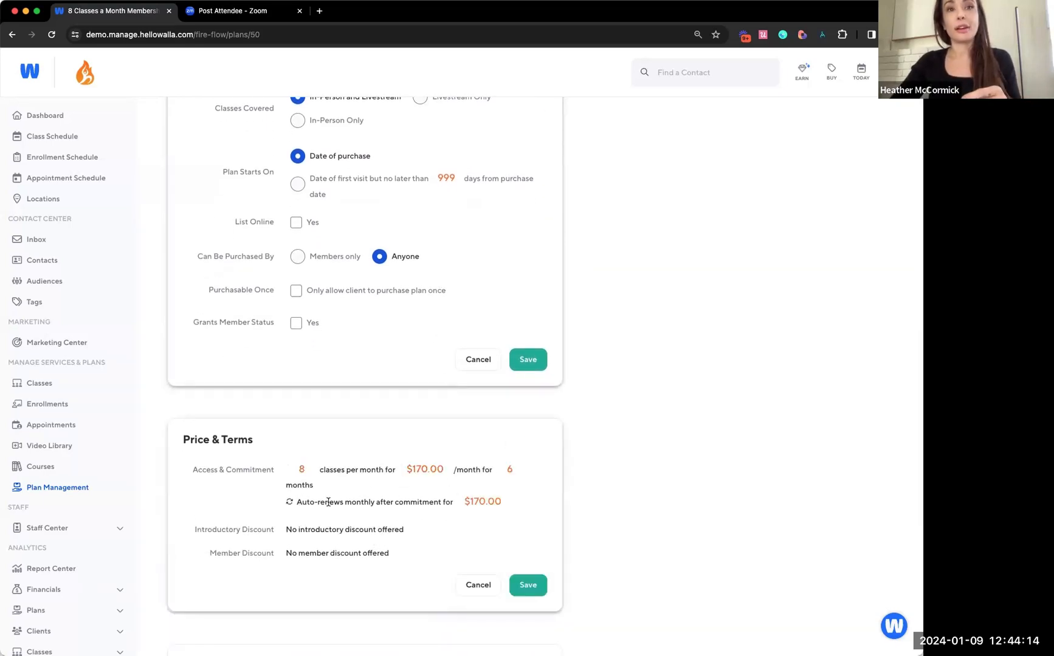
pyautogui.moveTo(376, 502); pyautogui.dragTo(326, 502)
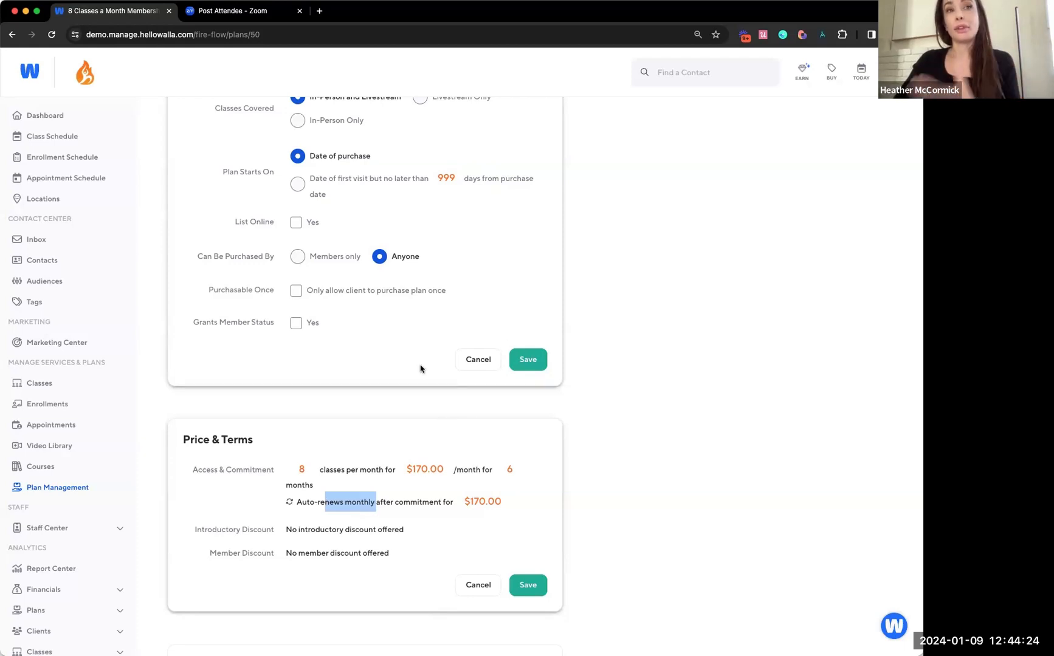
# Start saving the plan's Description & Availability changes with Grants Member Status turned off
pyautogui.click(329, 331)
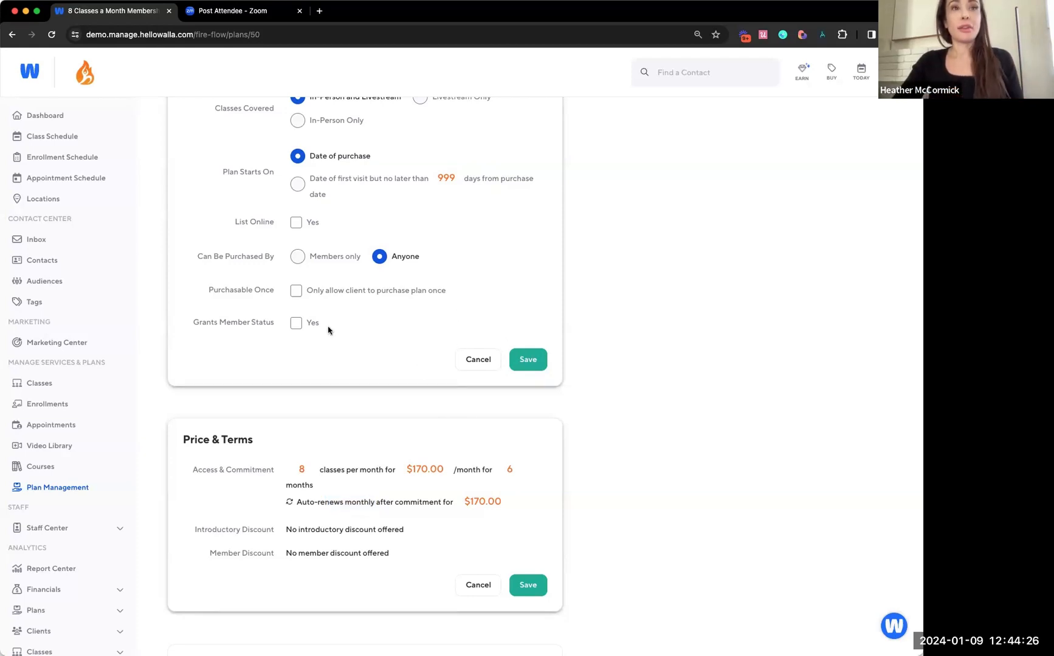
pyautogui.click(528, 360)
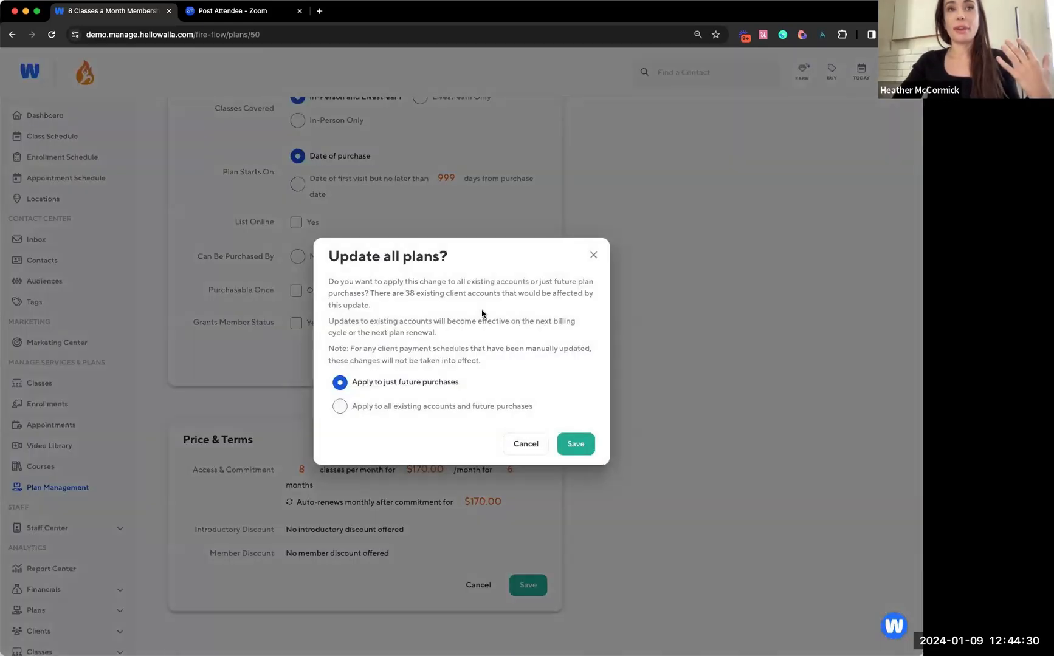
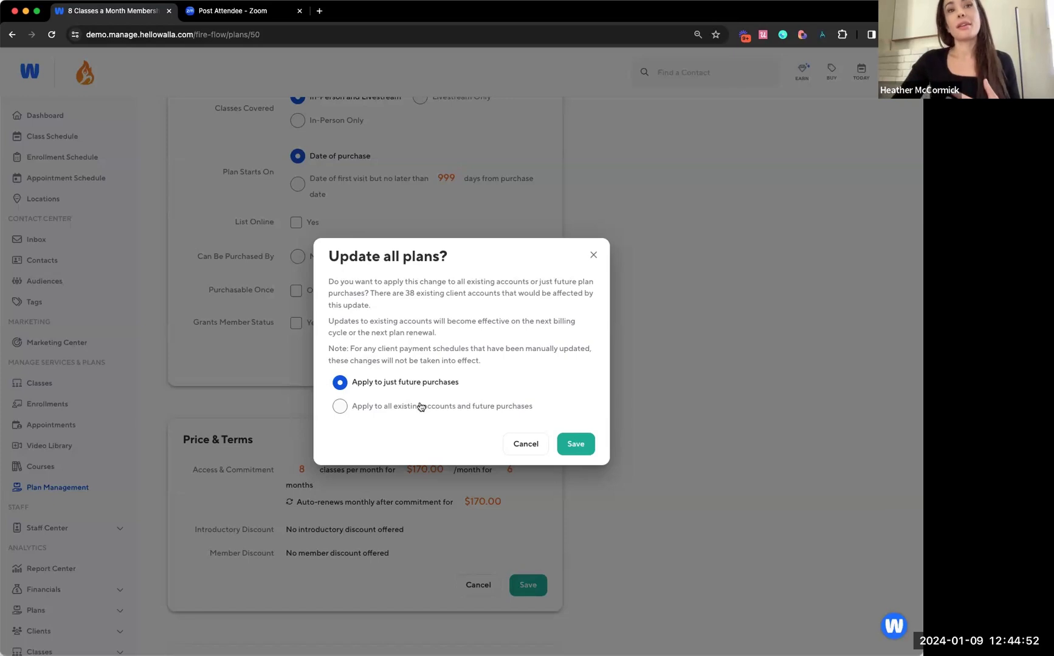
# Try applying the change to all existing accounts and future purchases, and discard the Description & Availability edits
pyautogui.click(419, 407)
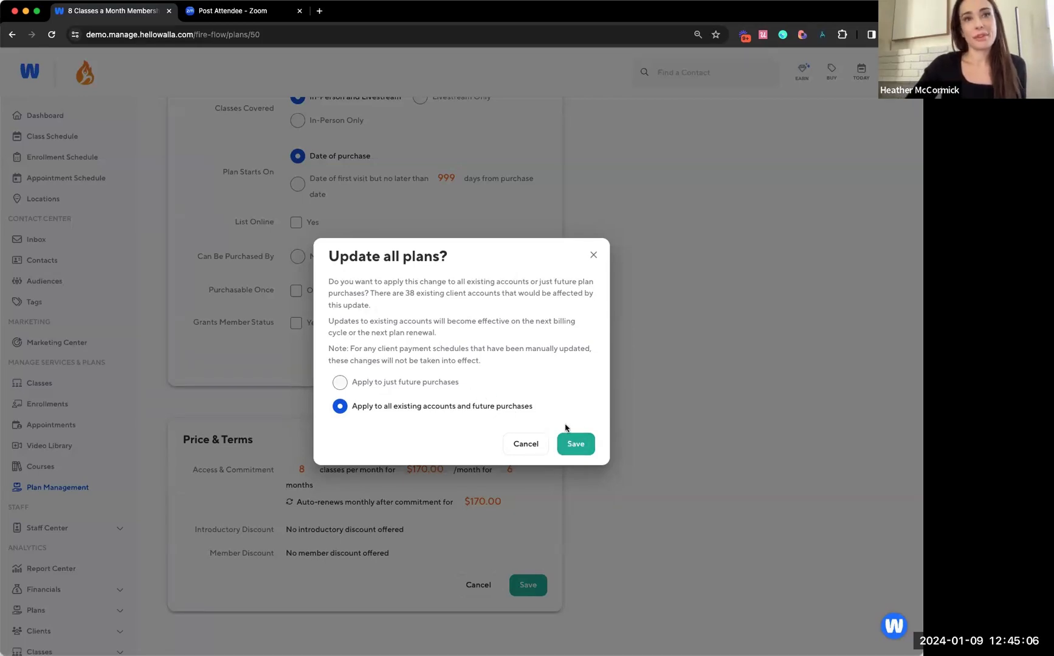
pyautogui.click(592, 255)
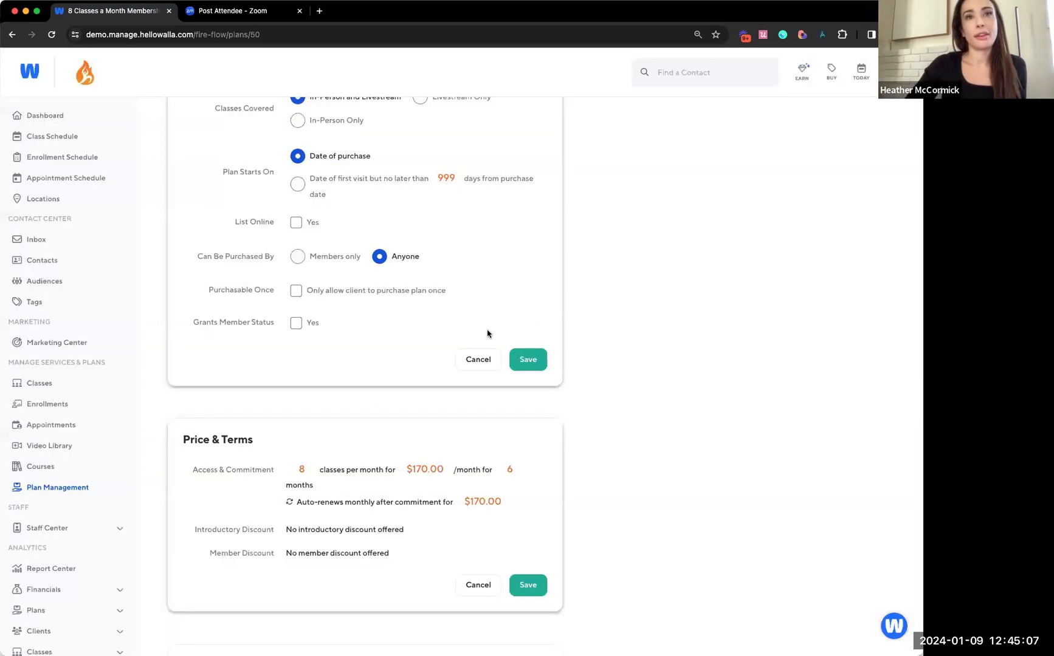
pyautogui.click(472, 363)
pyautogui.scroll(5, 474, 367)
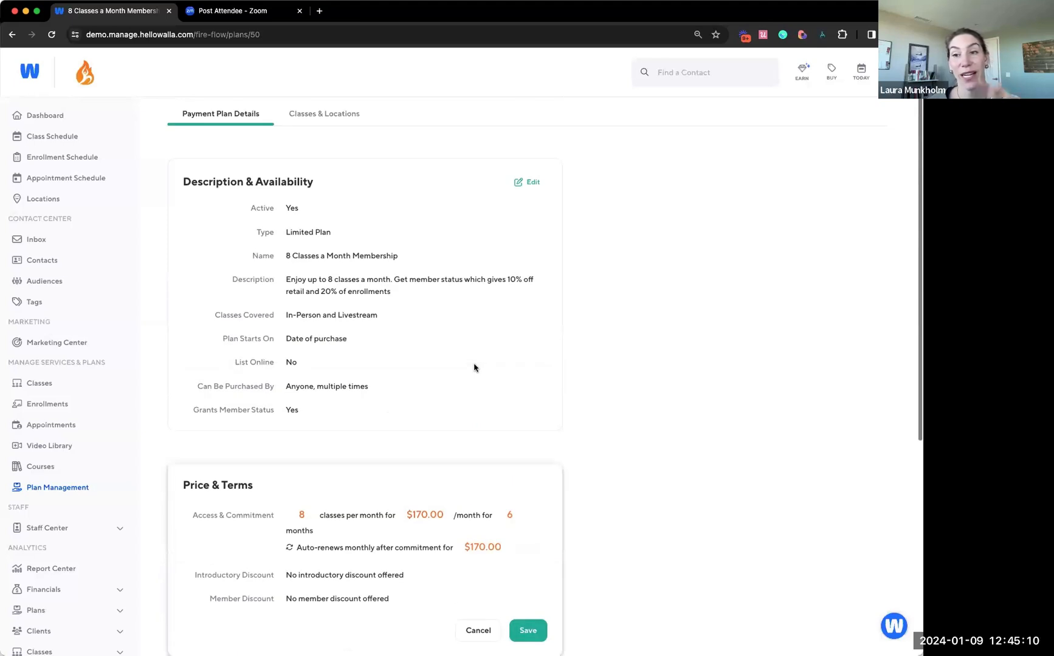
# Turn off Grants Member Status in the plan's Description & Availability and start saving the change
pyautogui.click(527, 182)
pyautogui.scroll(-2, 478, 313)
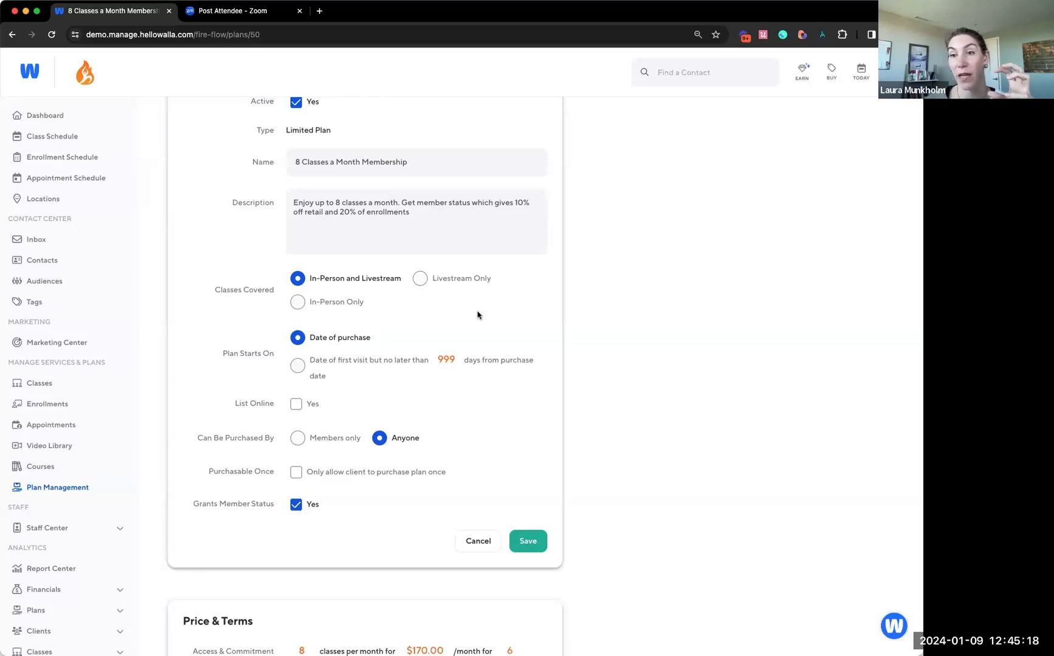
pyautogui.click(295, 509)
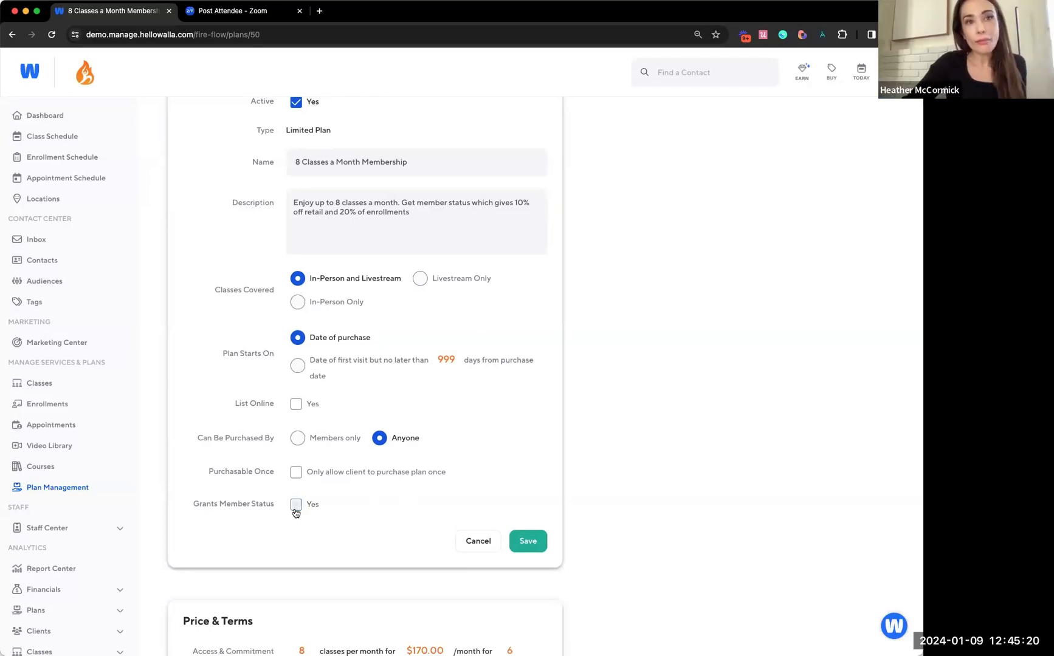
pyautogui.click(528, 541)
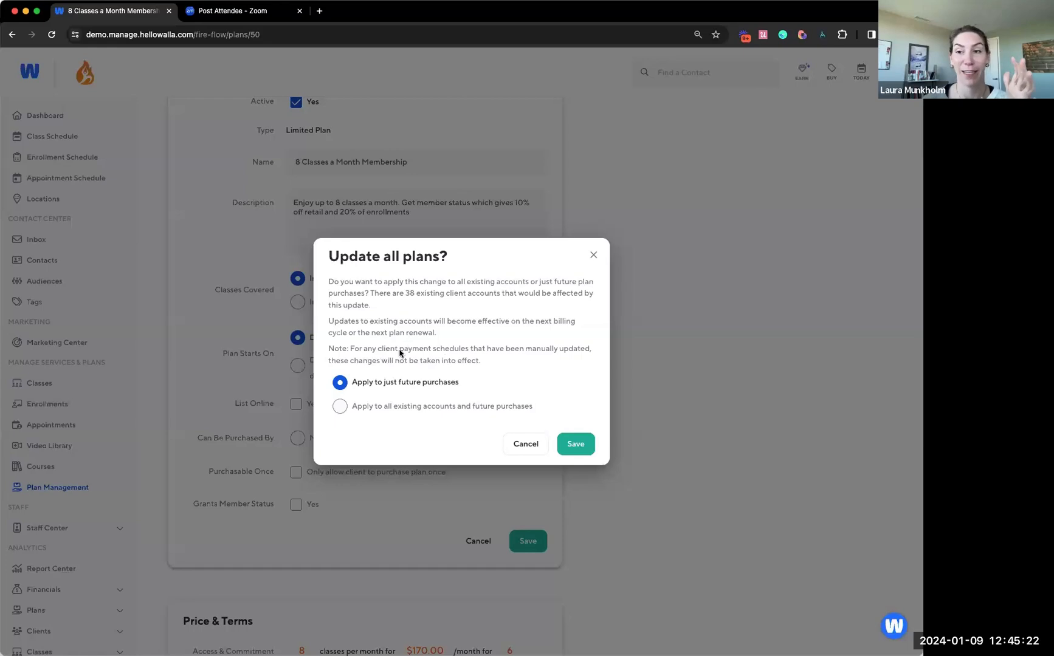
# Examine the update confirmation's notices on when changes take effect and how many existing accounts are affected
pyautogui.moveTo(325, 323); pyautogui.dragTo(450, 335)
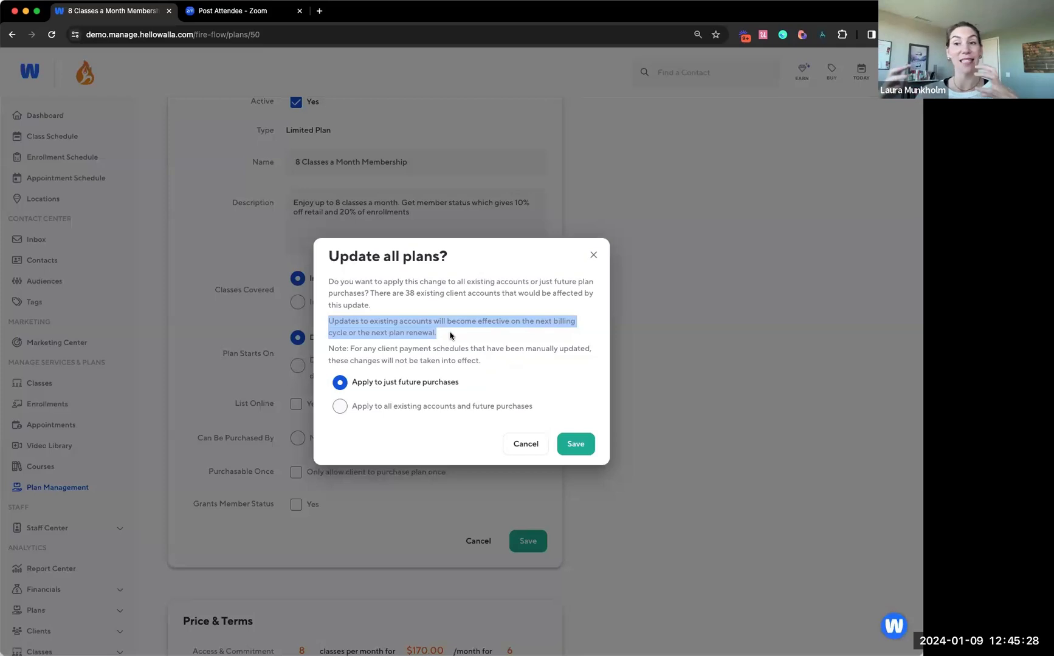
pyautogui.press('super+plus')
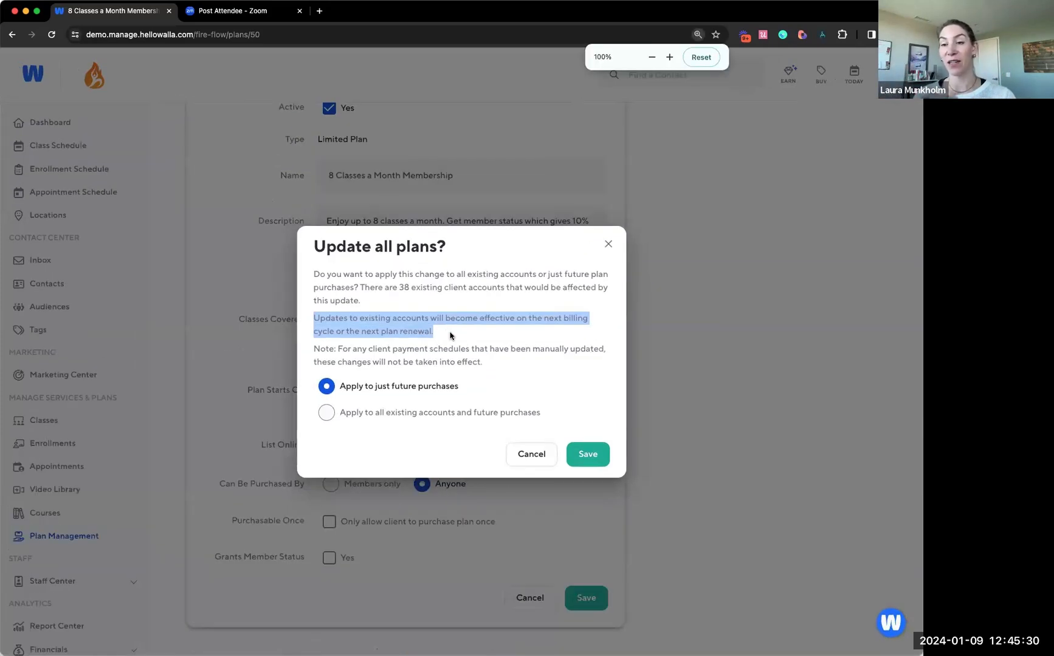
pyautogui.click(454, 333)
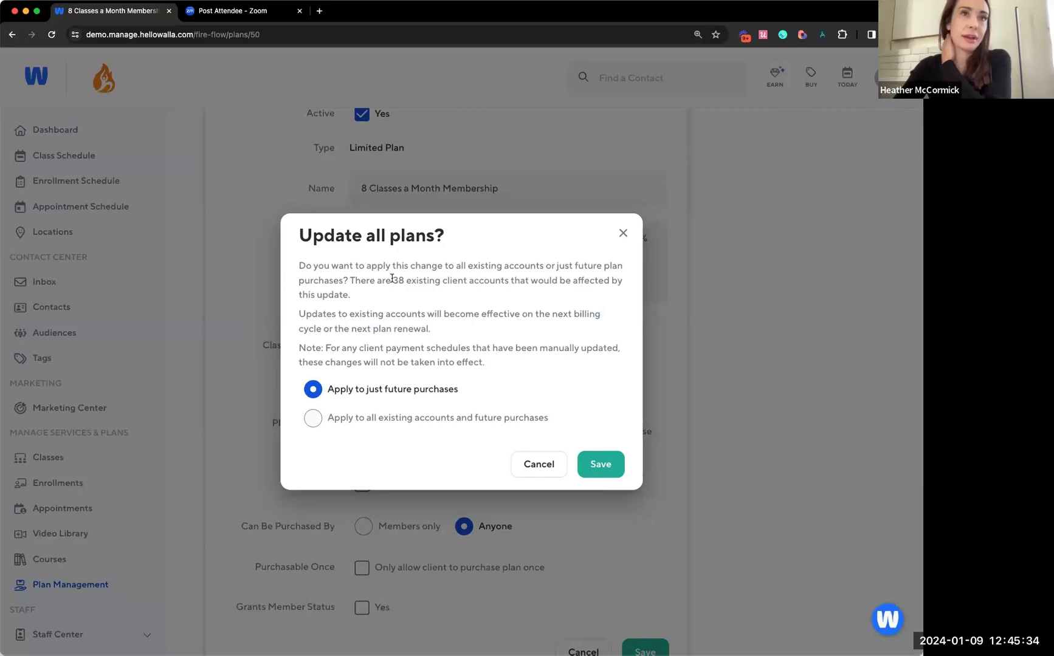
pyautogui.moveTo(355, 278); pyautogui.dragTo(418, 279)
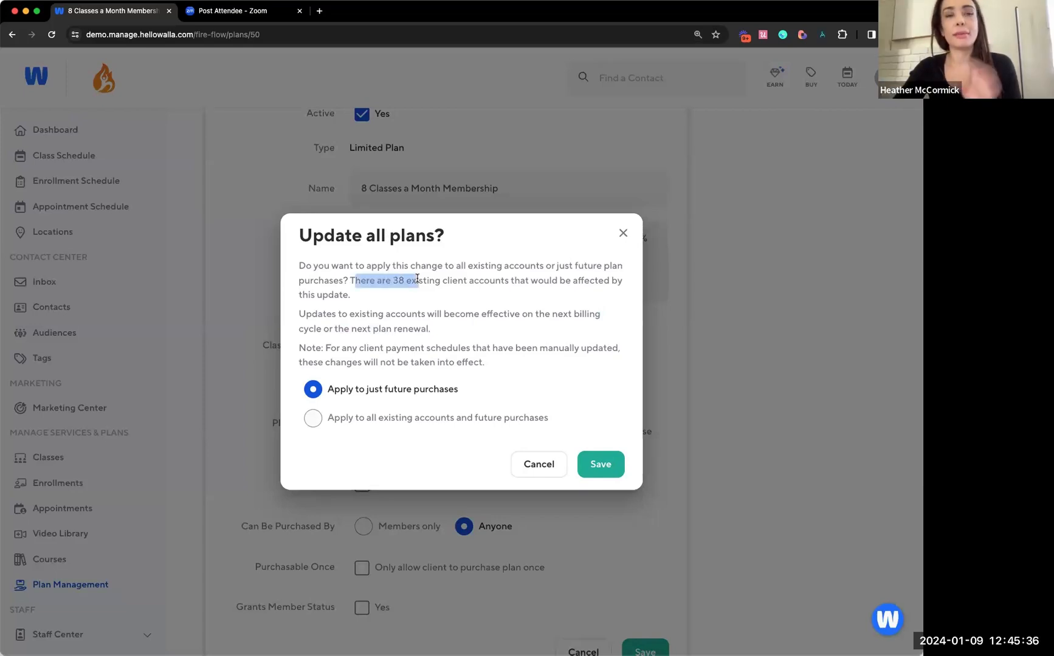
pyautogui.click(424, 280)
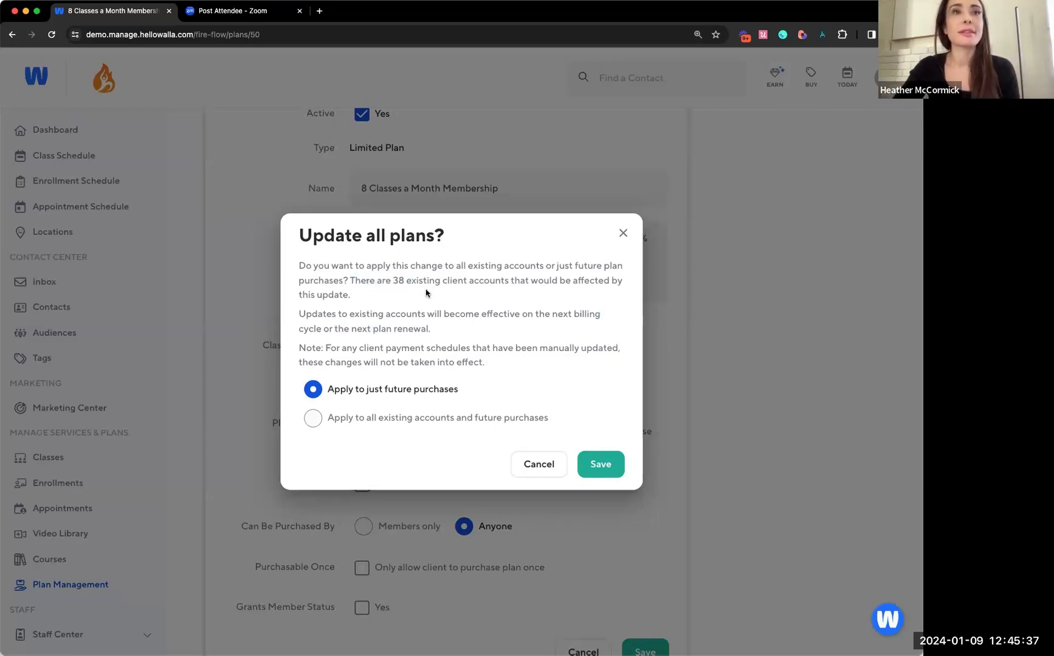
# Save the Grants Member Status removal for all existing accounts and future purchases, and review the updated plan details
pyautogui.click(406, 419)
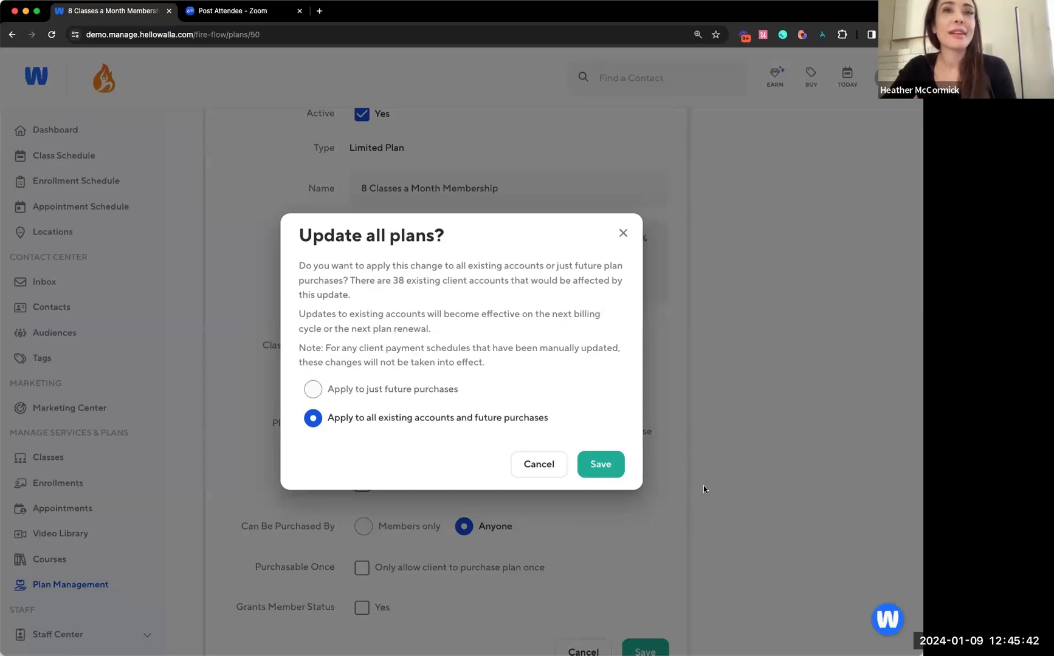
pyautogui.click(600, 464)
pyautogui.scroll(-2, 608, 465)
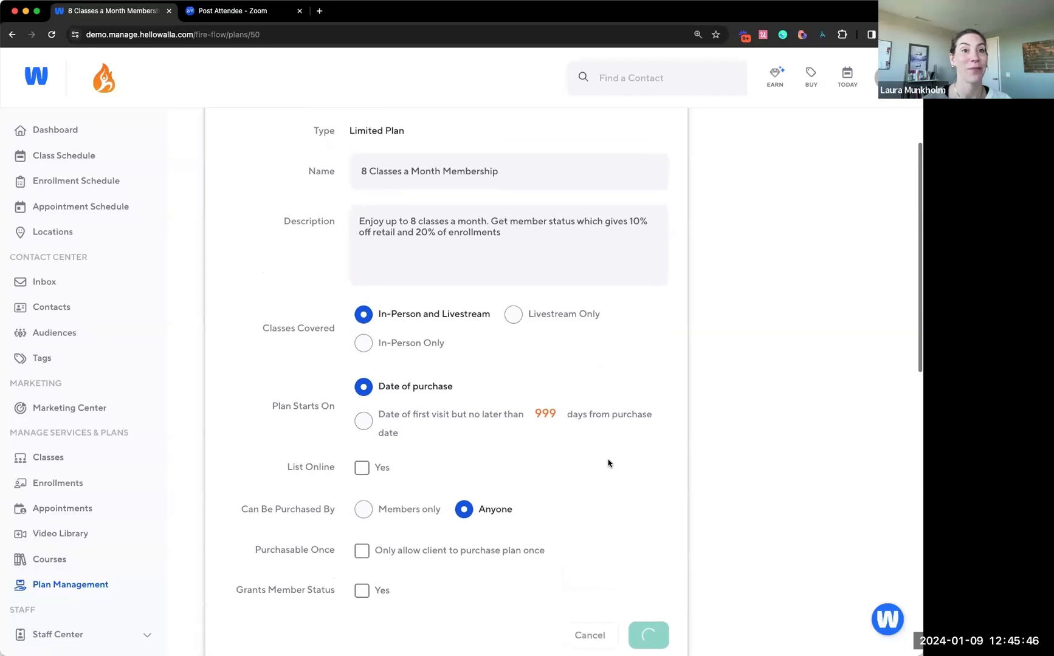
pyautogui.scroll(-3, 607, 463)
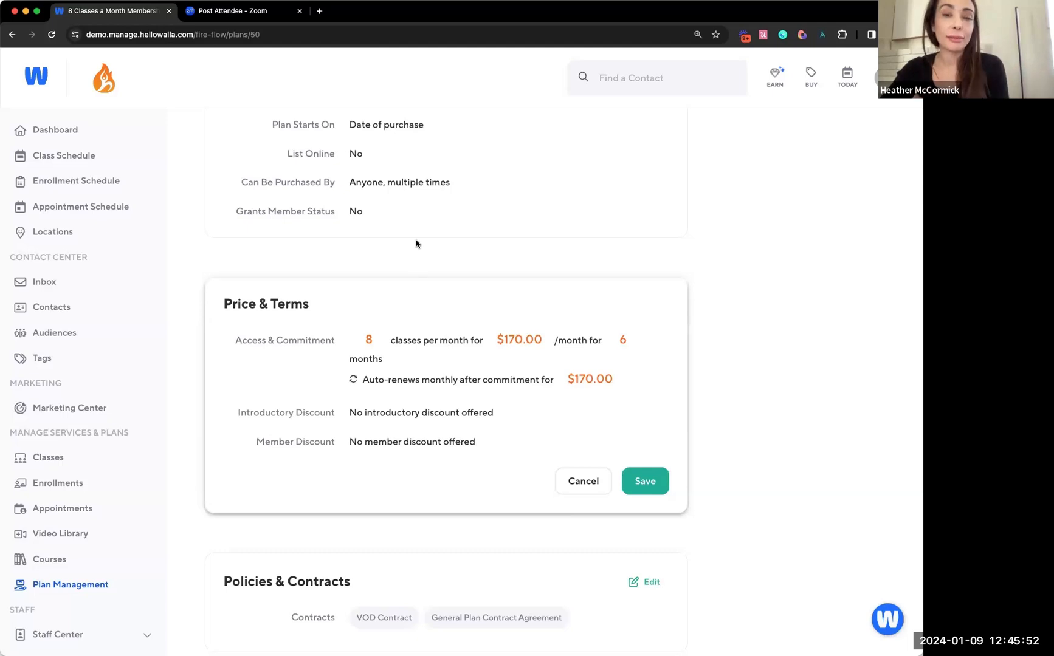
# Turn Grants Member Status back on for all existing accounts and future purchases, and close Price & Terms editing without saving
pyautogui.scroll(5, 358, 307)
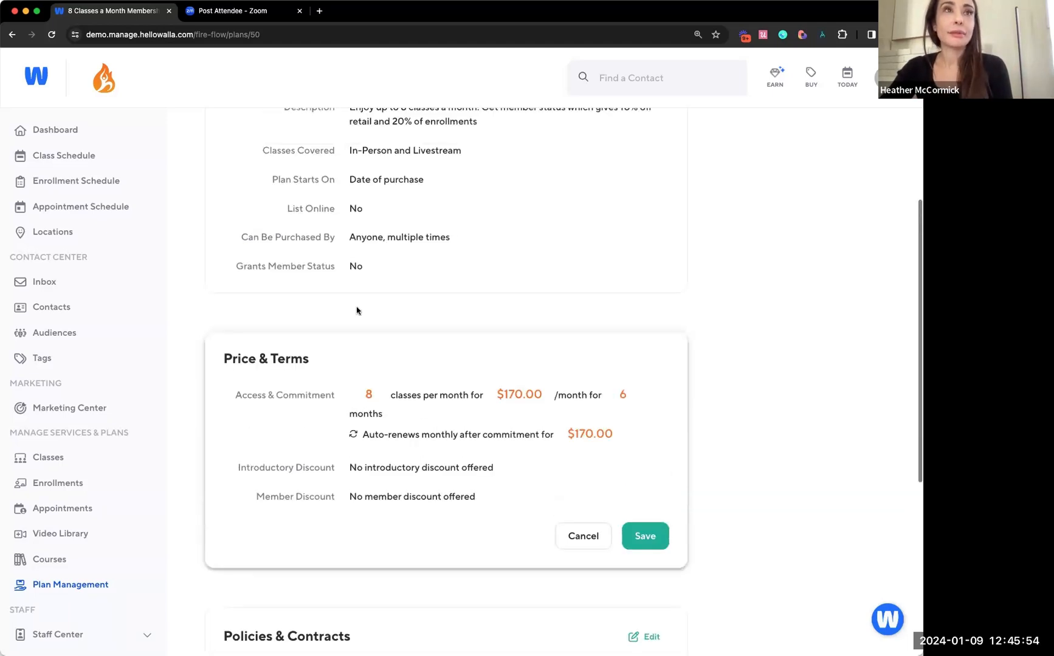
pyautogui.click(643, 228)
pyautogui.scroll(-5, 635, 230)
pyautogui.click(362, 506)
pyautogui.click(648, 549)
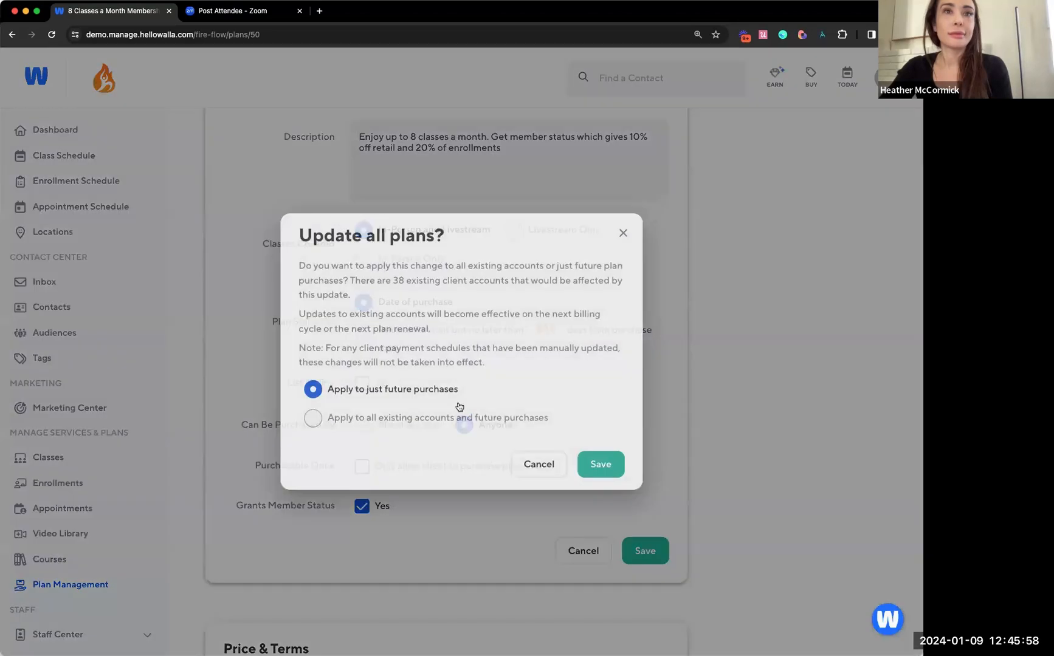
pyautogui.click(454, 418)
pyautogui.click(593, 475)
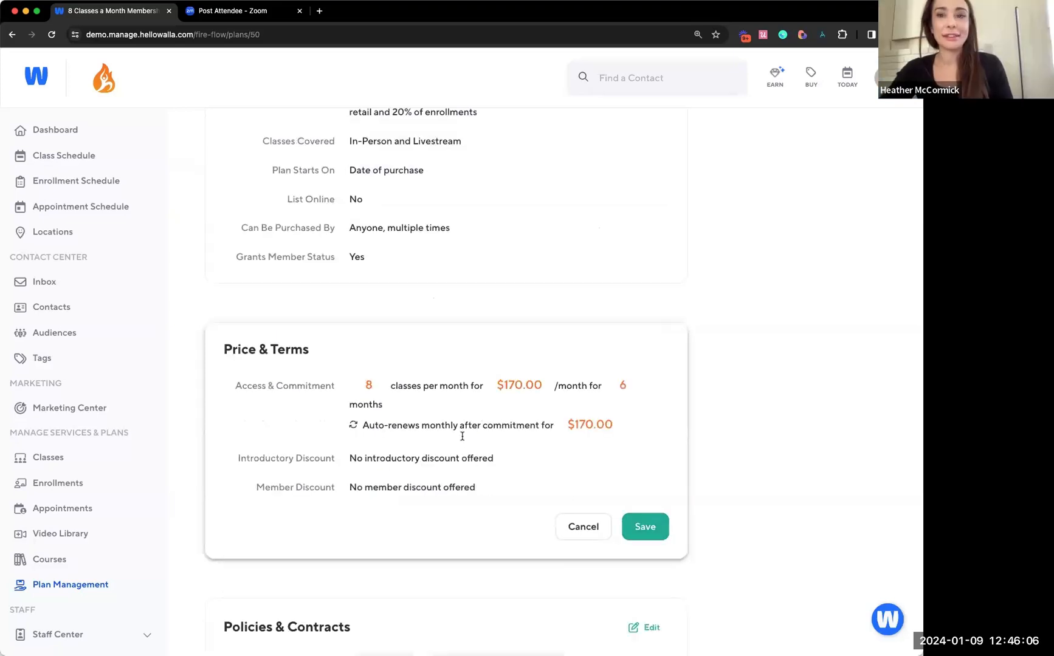
pyautogui.click(583, 527)
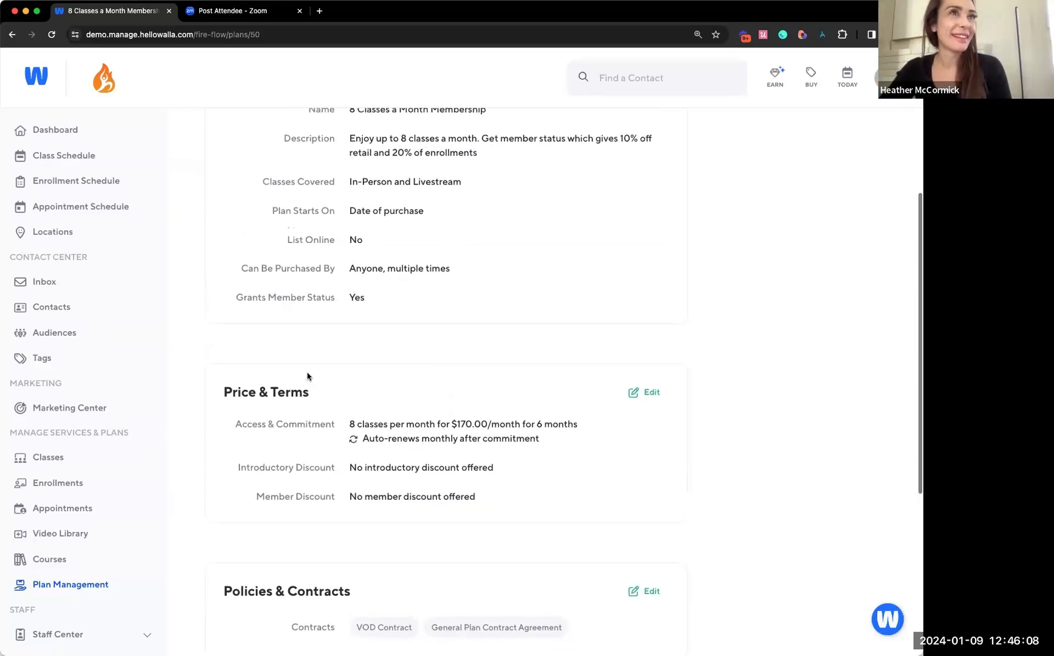
# Open Journeys in the Marketing Center and look through the list of existing journeys
pyautogui.click(92, 412)
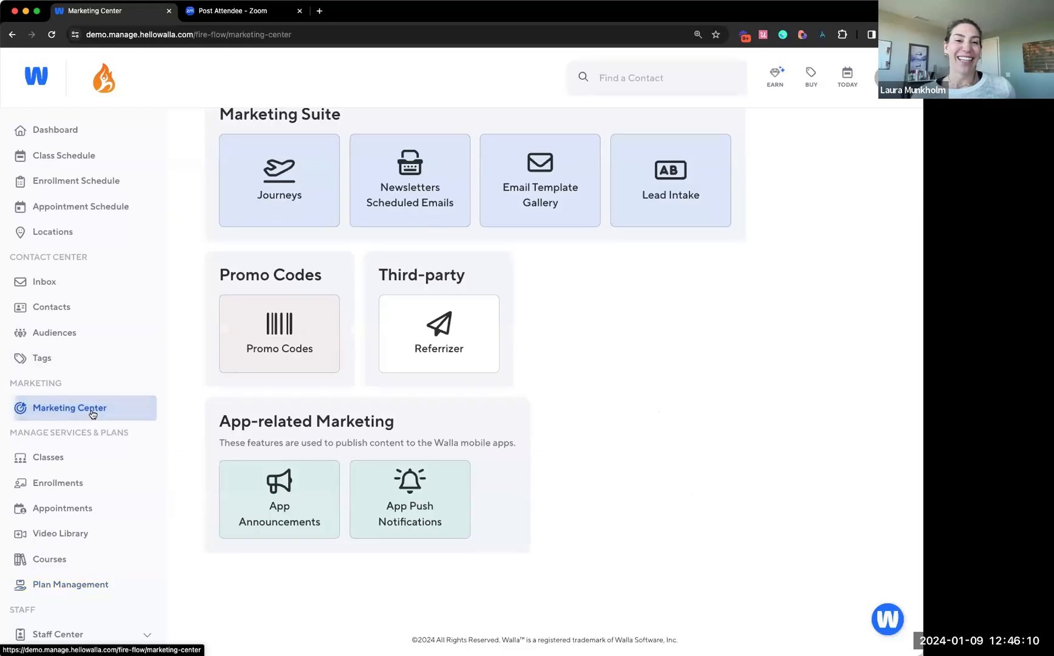
pyautogui.click(240, 165)
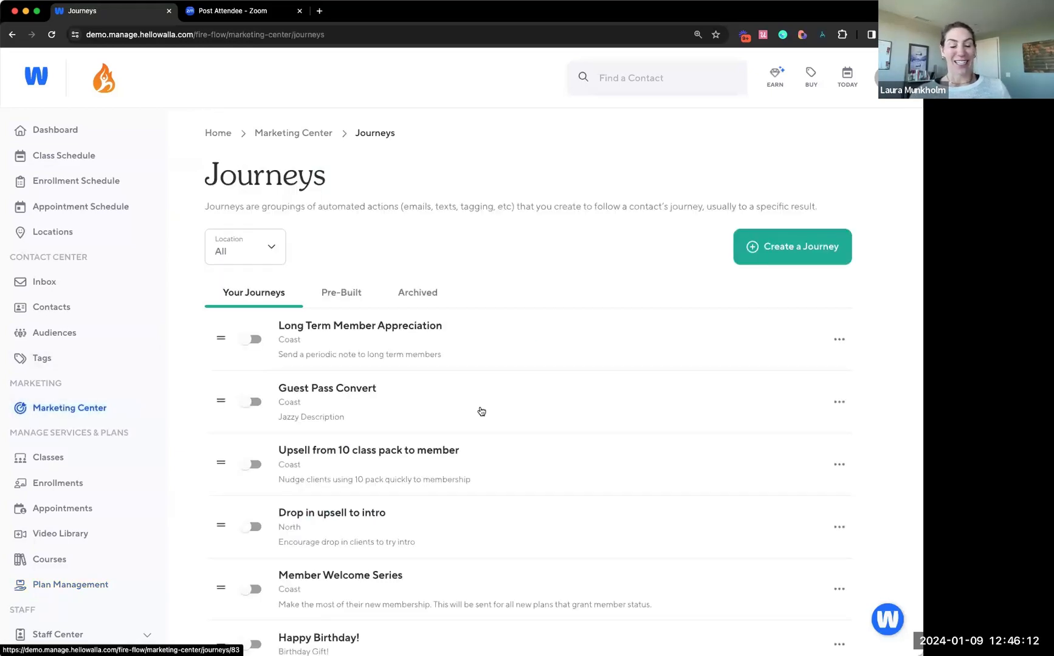
pyautogui.scroll(-10, 481, 412)
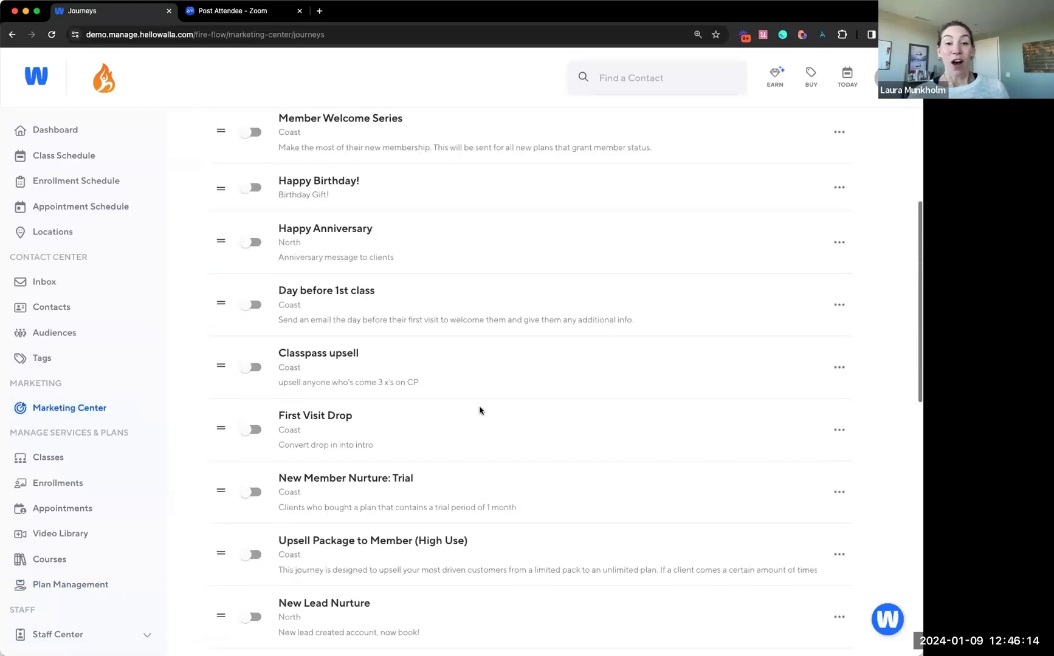
pyautogui.scroll(-6, 479, 411)
pyautogui.scroll(3, 470, 449)
pyautogui.scroll(10, 471, 450)
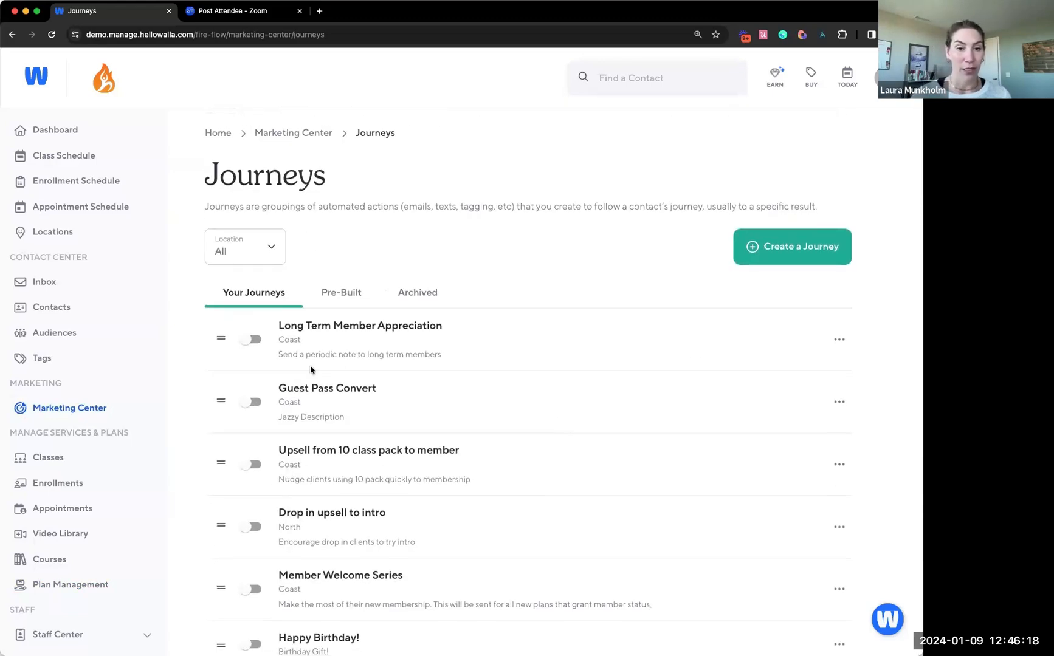
pyautogui.scroll(-2, 437, 310)
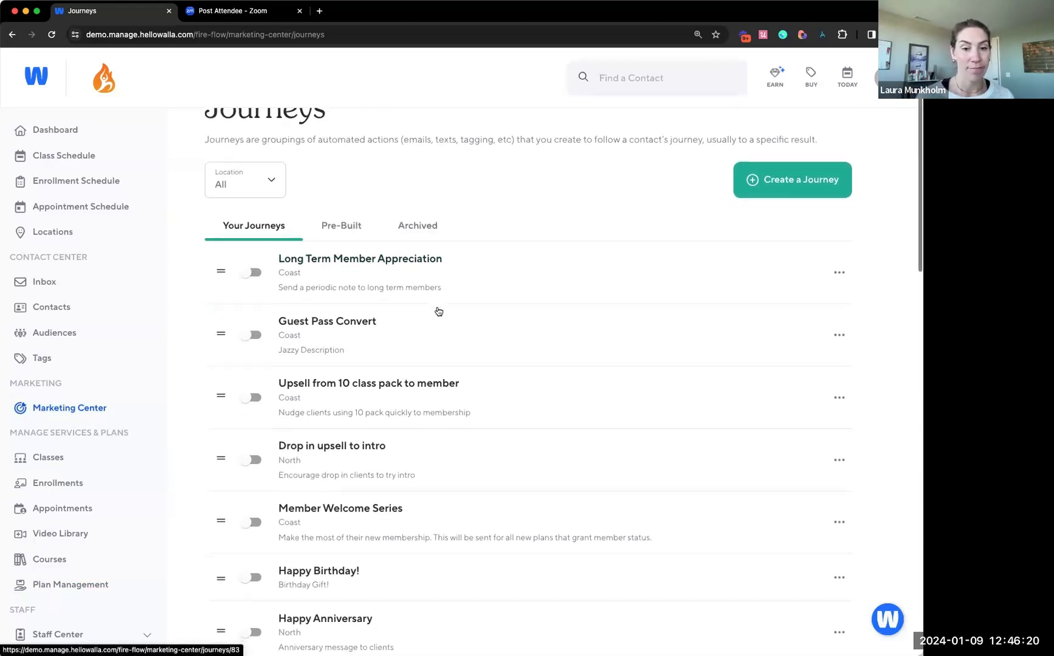
pyautogui.scroll(-4, 423, 336)
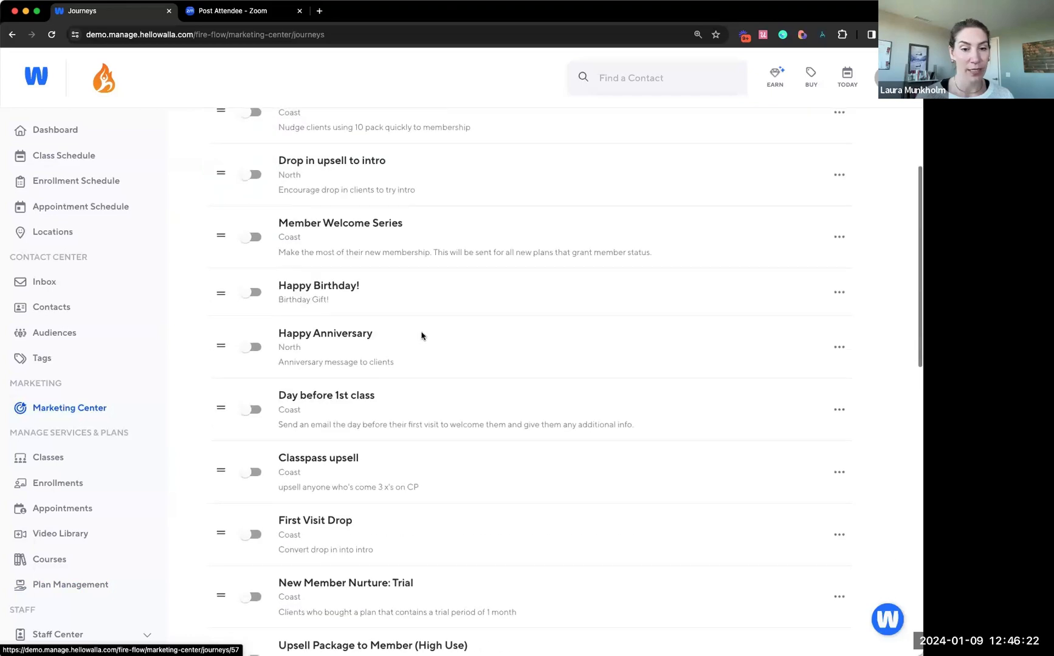
pyautogui.scroll(-1, 422, 335)
pyautogui.scroll(-2, 422, 335)
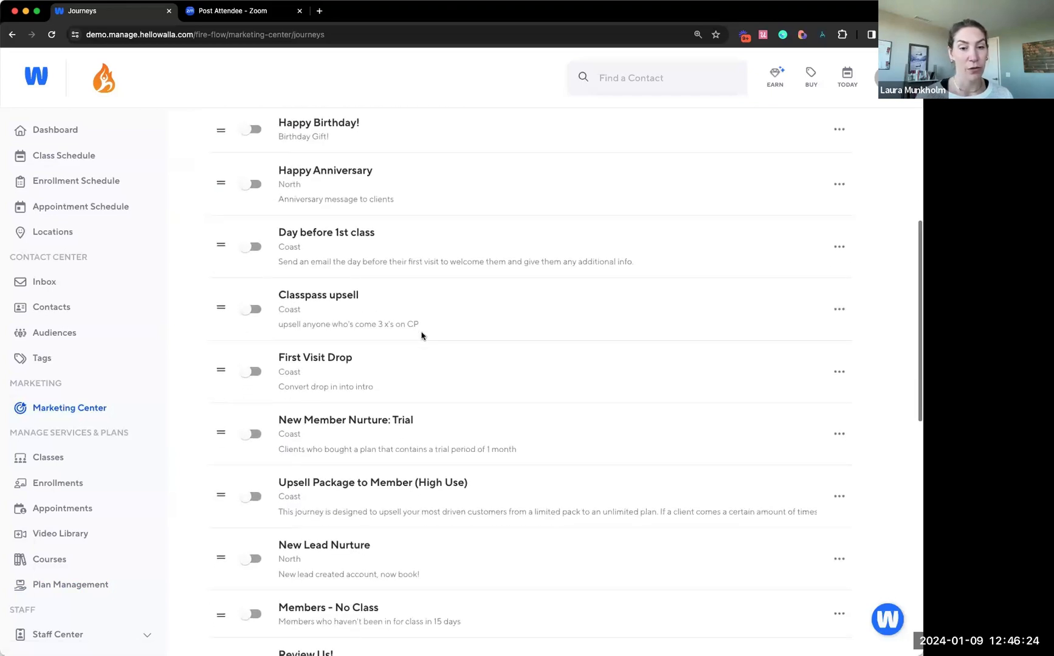
pyautogui.scroll(-1, 379, 401)
pyautogui.scroll(-2, 379, 395)
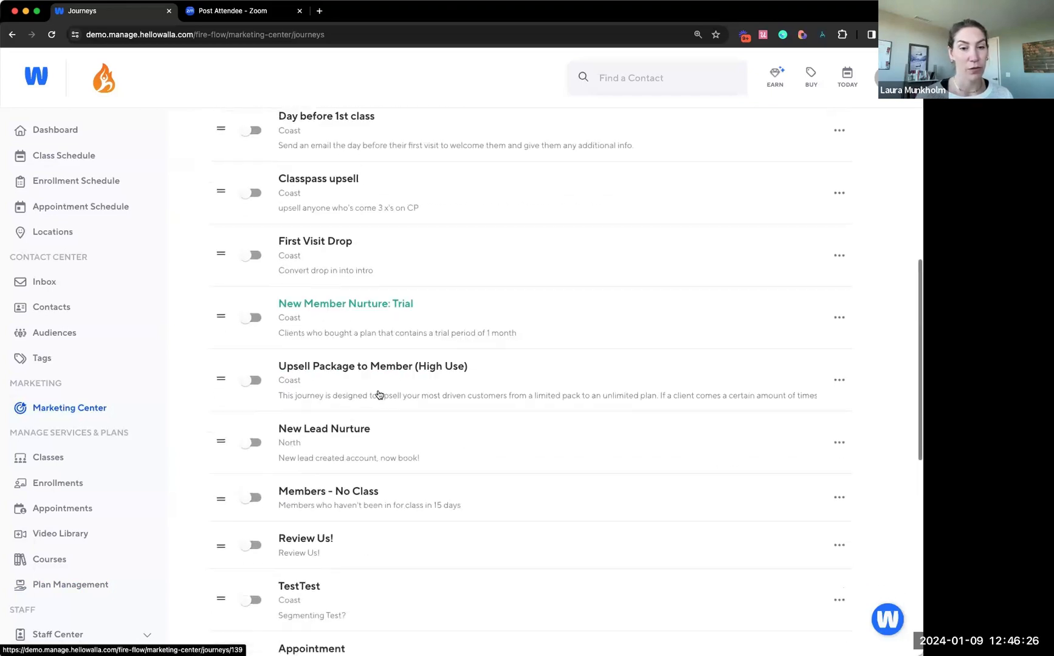
pyautogui.scroll(-2, 361, 424)
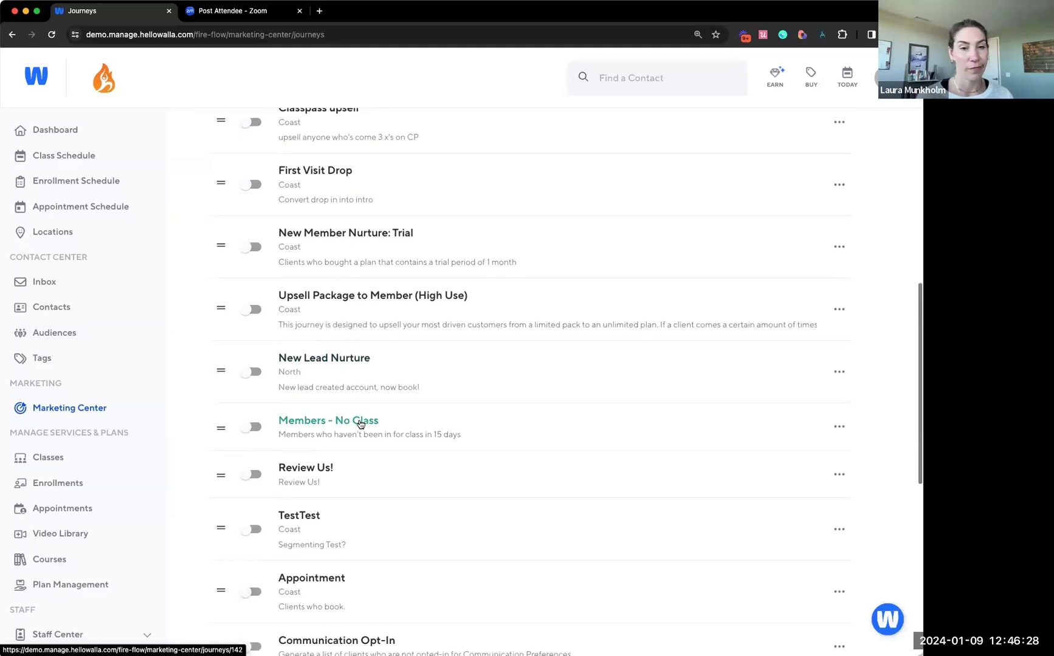
pyautogui.scroll(-1, 360, 425)
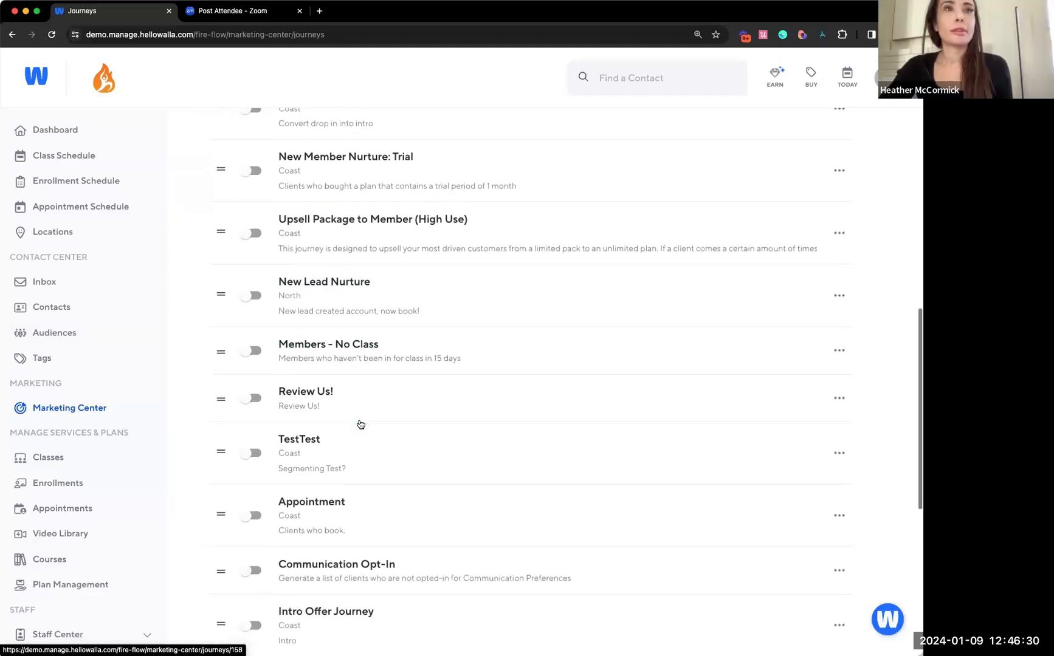
# Open the "Thanks! Let's book again" automation in the New Member Nurture: Trial journey and examine its audience conditions
pyautogui.click(341, 168)
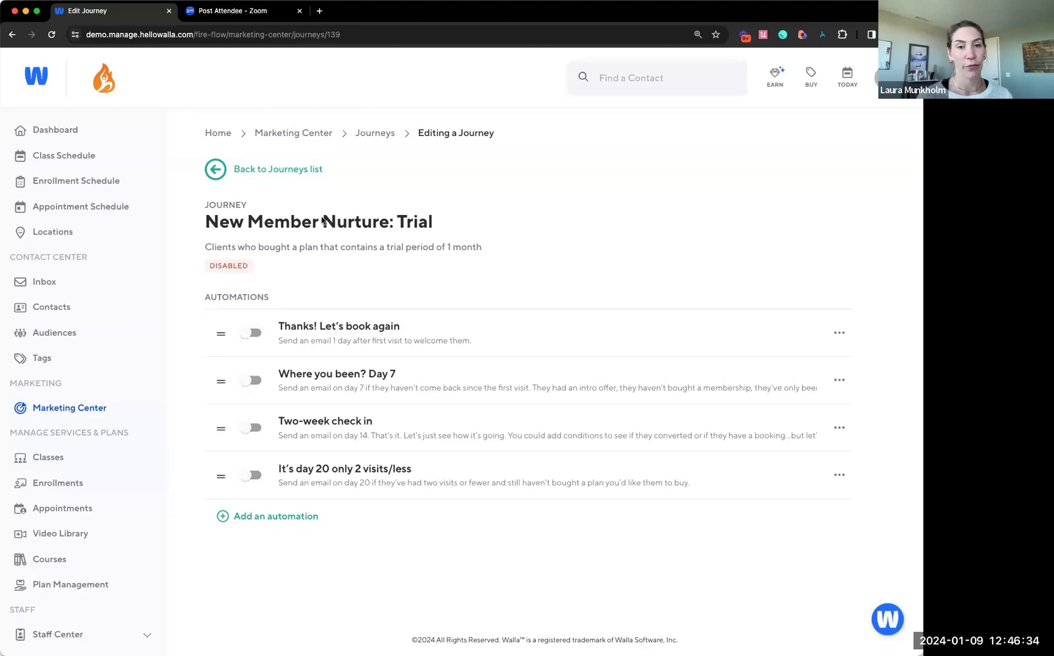
pyautogui.click(358, 328)
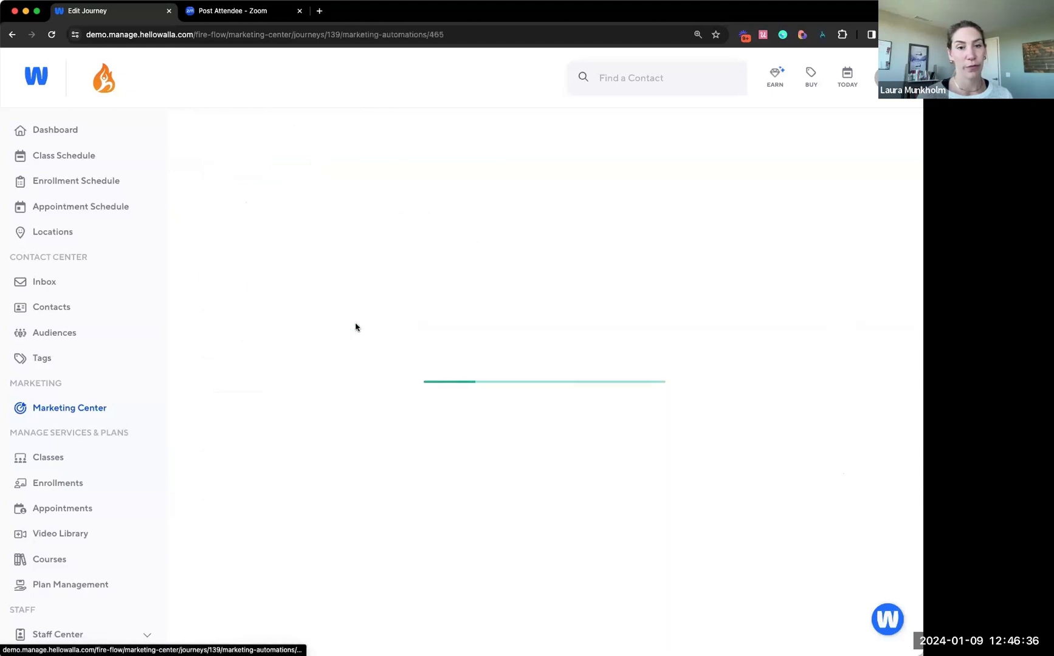
pyautogui.scroll(-3, 365, 320)
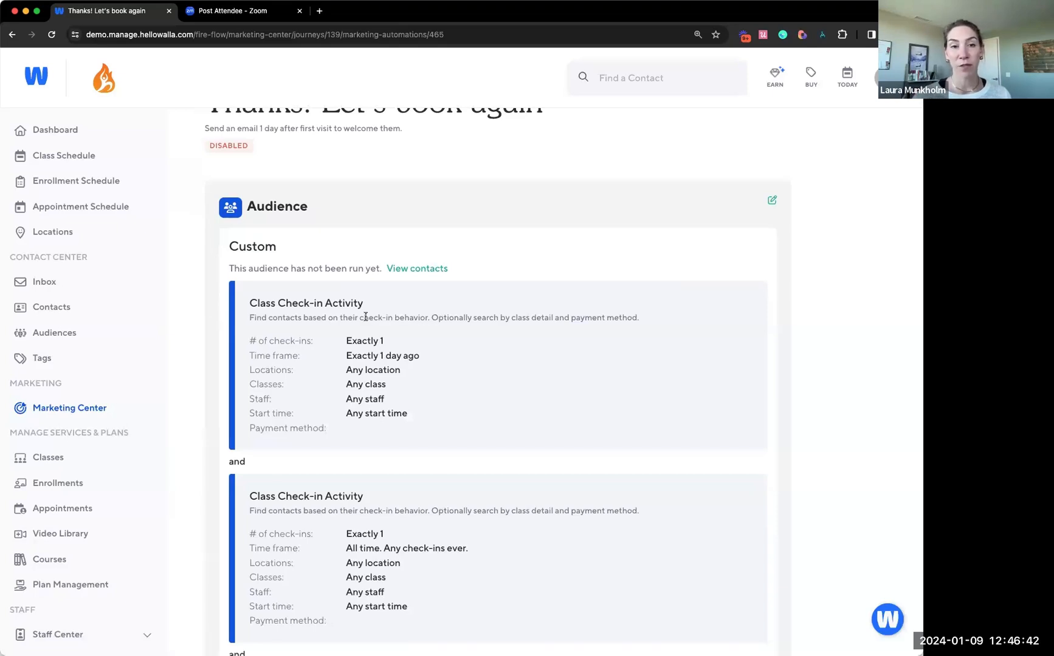
pyautogui.scroll(-1, 429, 391)
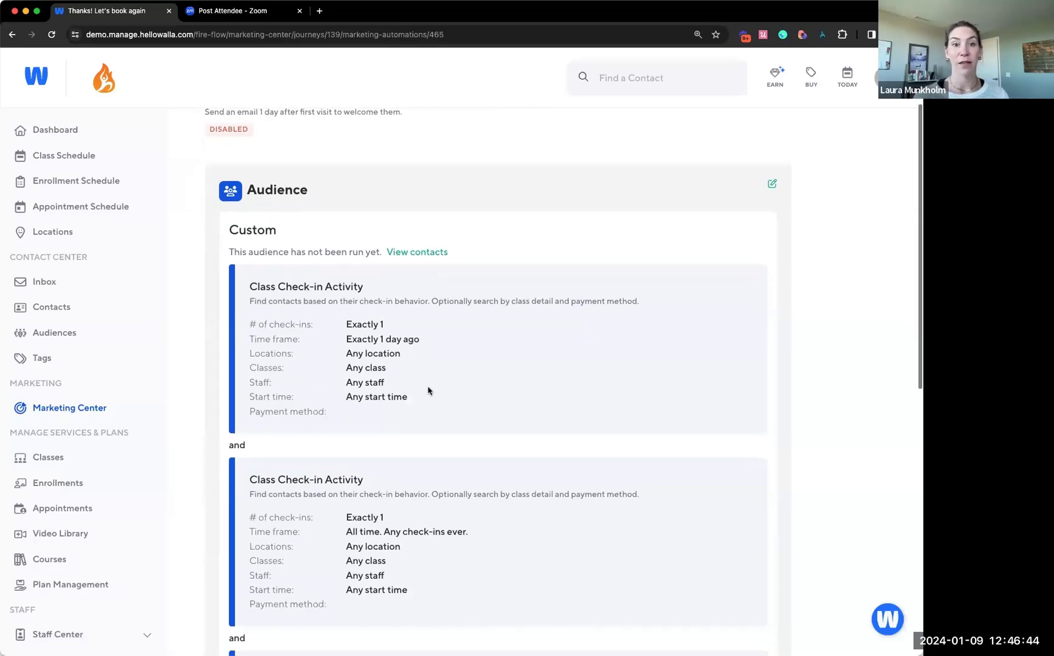
pyautogui.scroll(3, 429, 391)
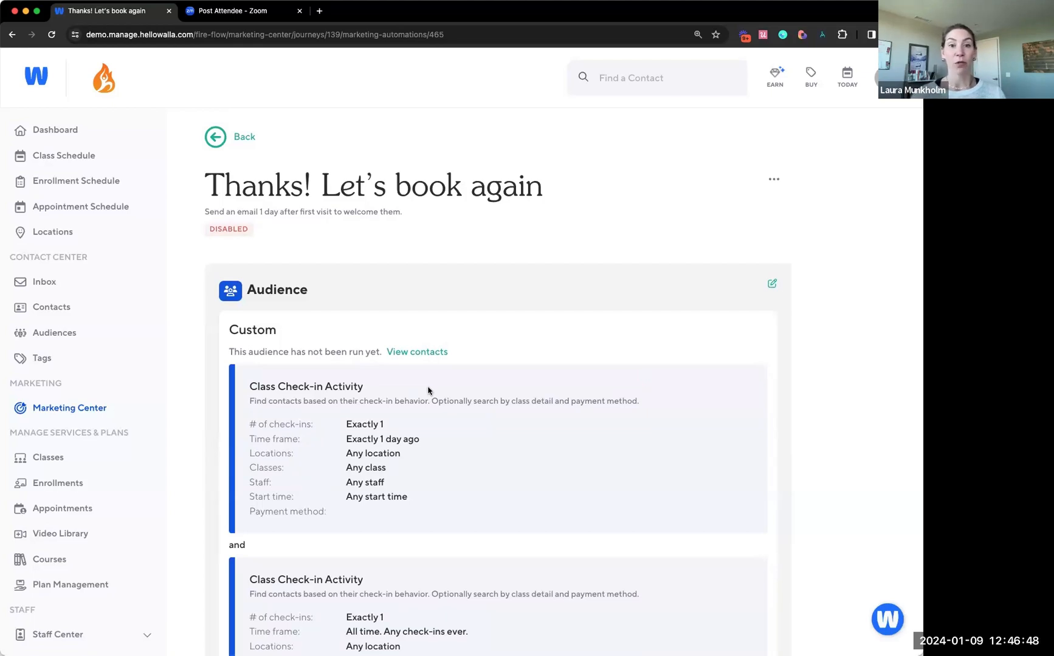
pyautogui.scroll(-1, 428, 391)
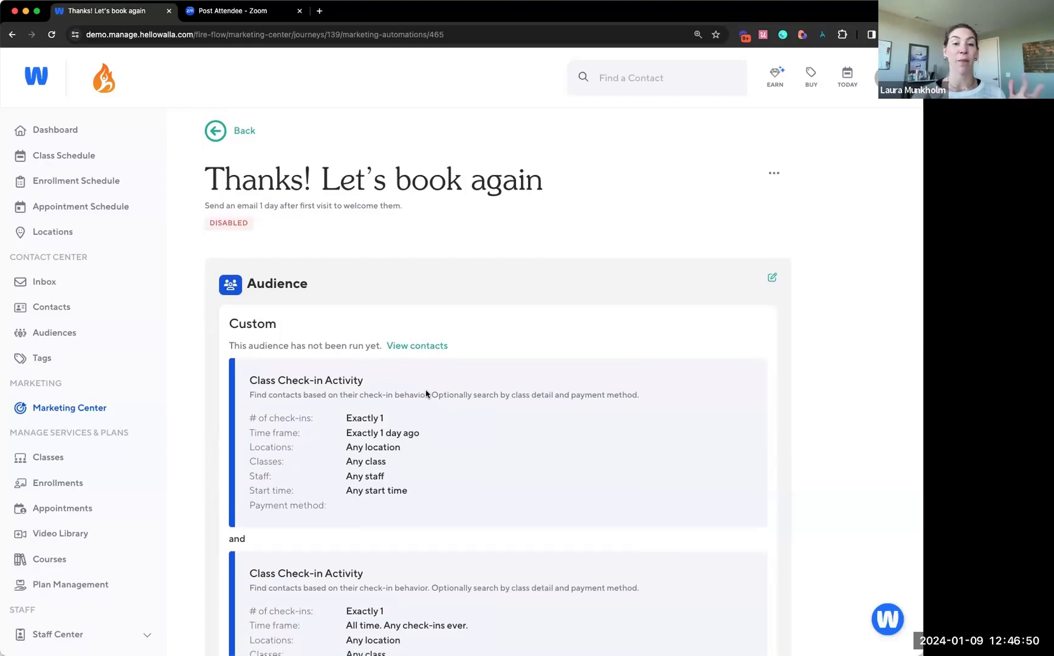
pyautogui.scroll(-2, 426, 394)
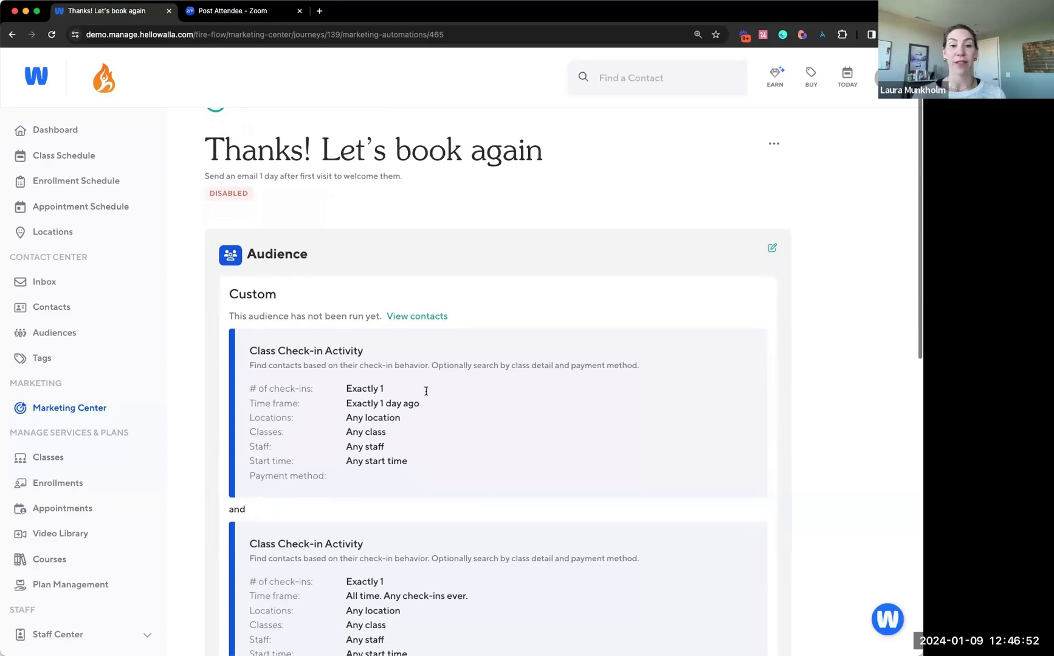
# Compare the check-in counts and time frames of the two Class Check-in Activity conditions in the automation's audience
pyautogui.scroll(-3, 426, 394)
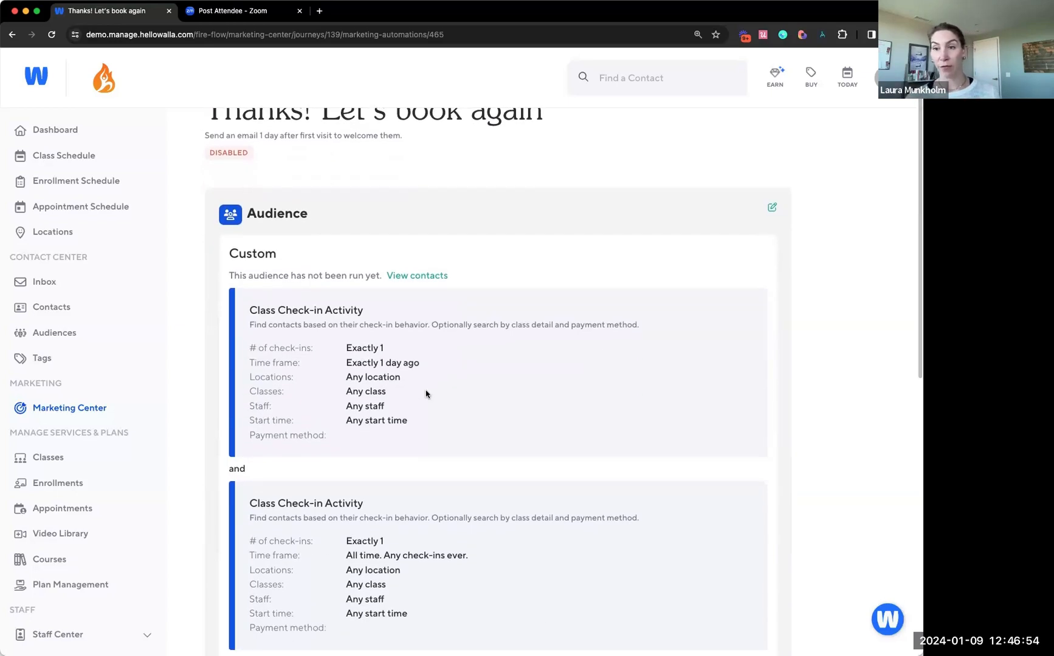
pyautogui.scroll(-2, 426, 393)
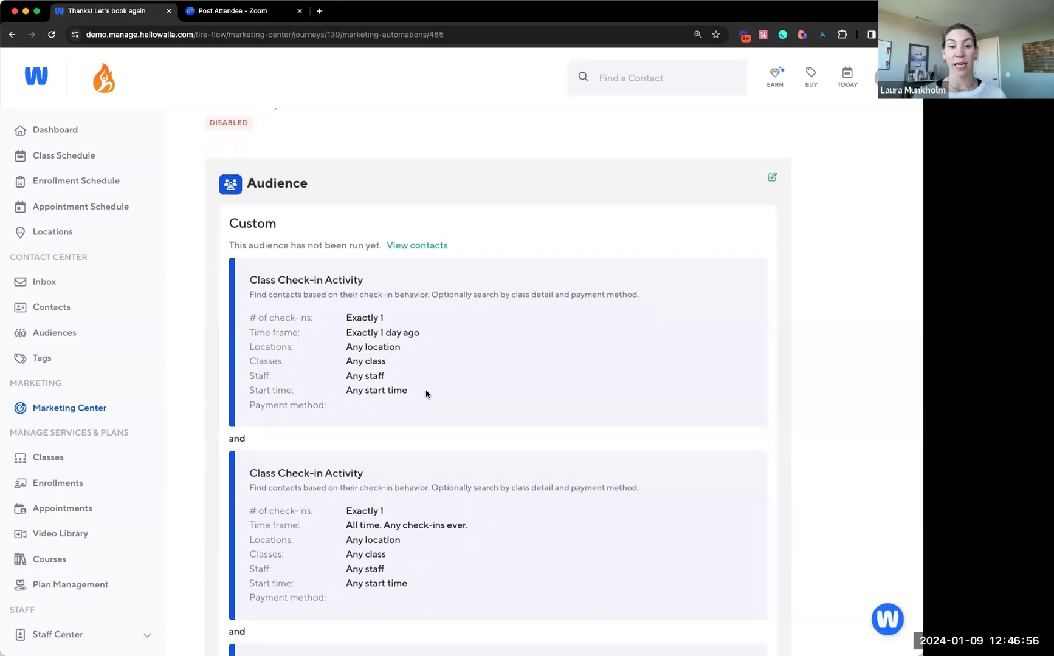
pyautogui.scroll(-2, 426, 394)
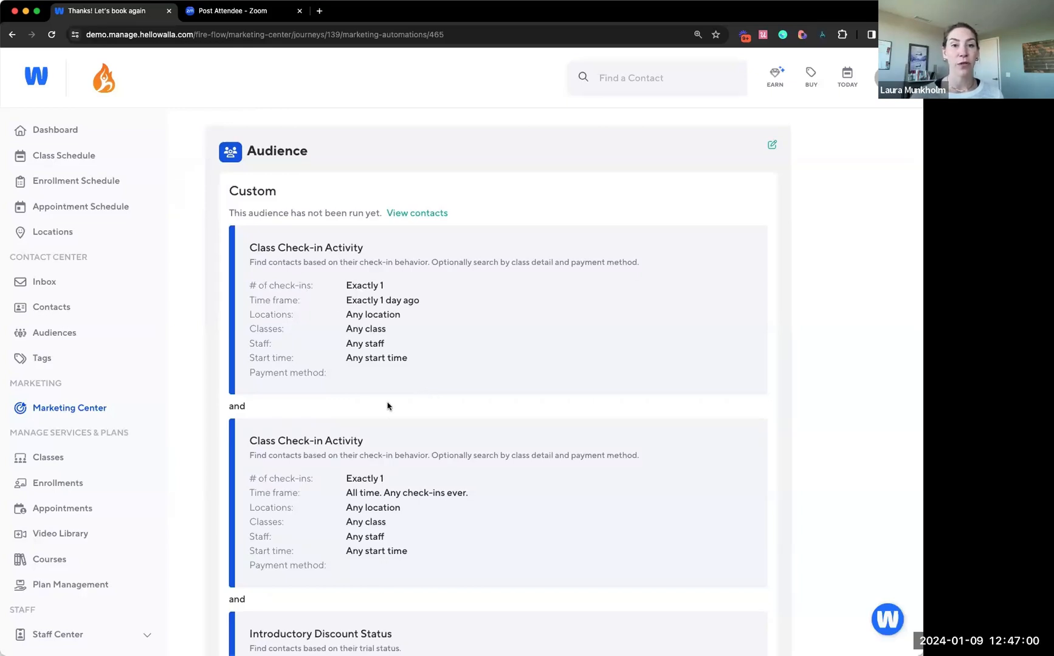
pyautogui.scroll(-2, 388, 408)
pyautogui.scroll(-1, 388, 413)
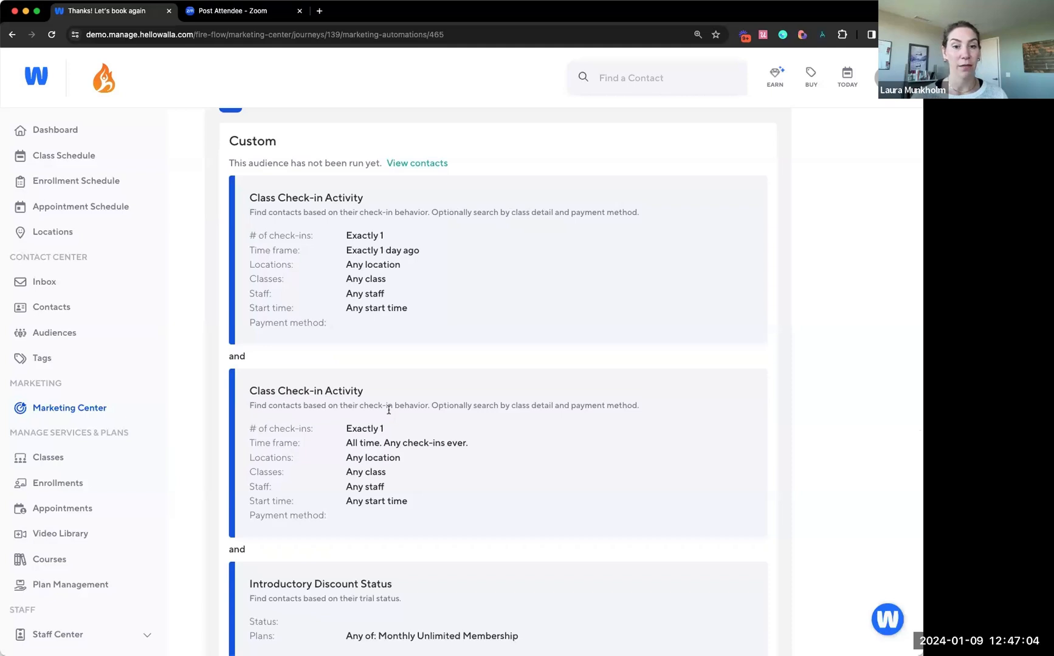
pyautogui.moveTo(353, 235); pyautogui.dragTo(381, 250)
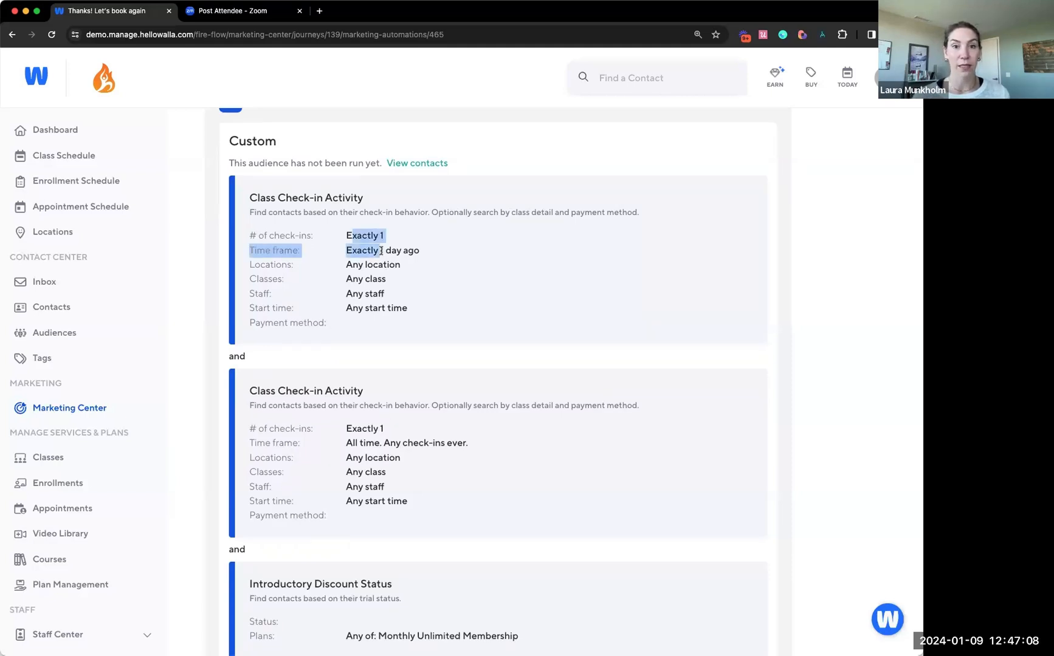
pyautogui.click(381, 251)
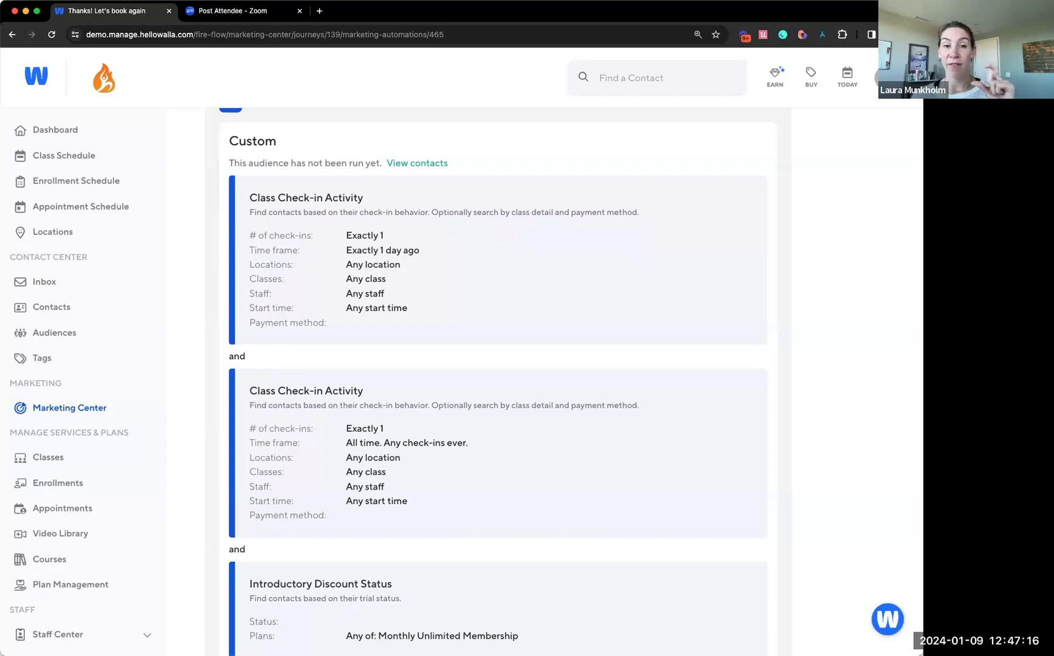
# Review how the Introductory Discount Status and Contacts without a Plan conditions combine with the check-in conditions in this audience
pyautogui.scroll(-8, 581, 400)
pyautogui.scroll(3, 581, 399)
pyautogui.scroll(5, 580, 399)
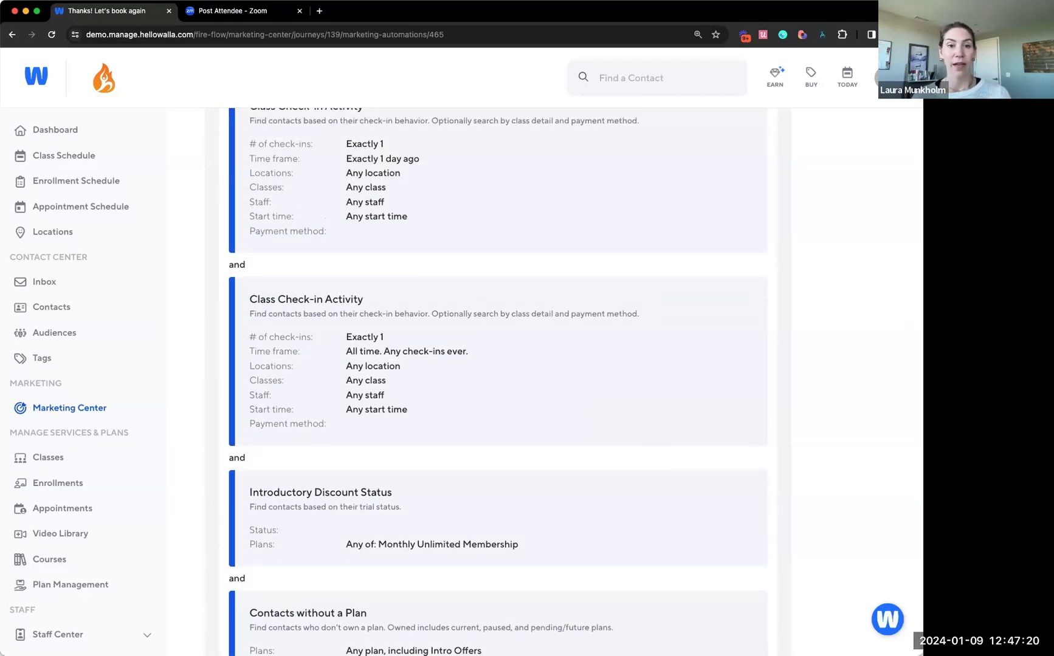
pyautogui.scroll(2, 628, 419)
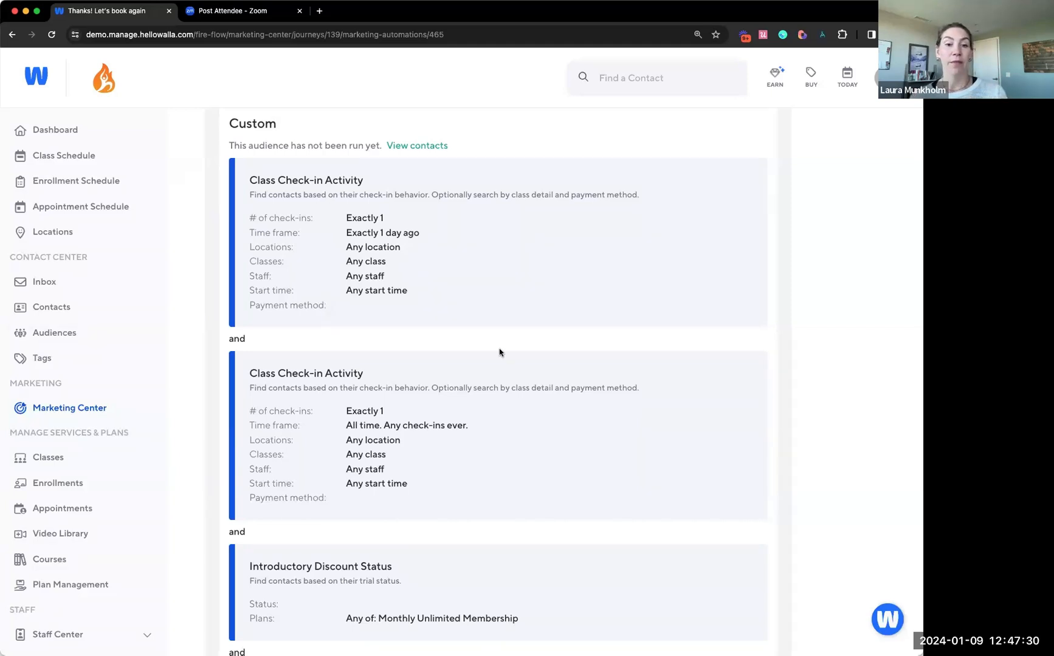
pyautogui.scroll(-1, 499, 351)
pyautogui.scroll(-3, 500, 351)
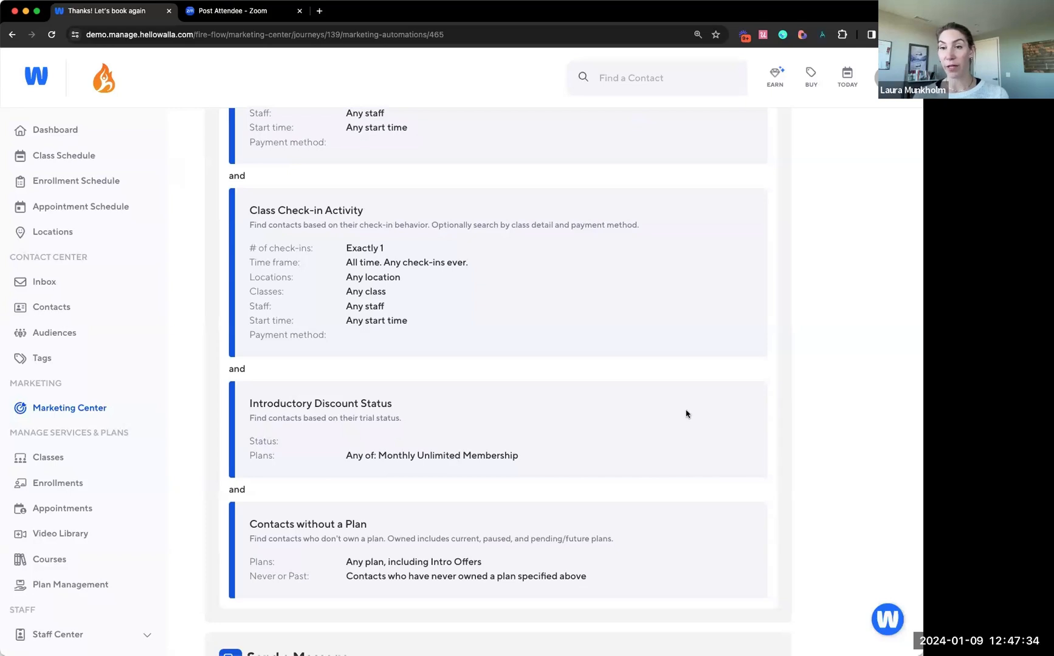
pyautogui.scroll(-2, 686, 414)
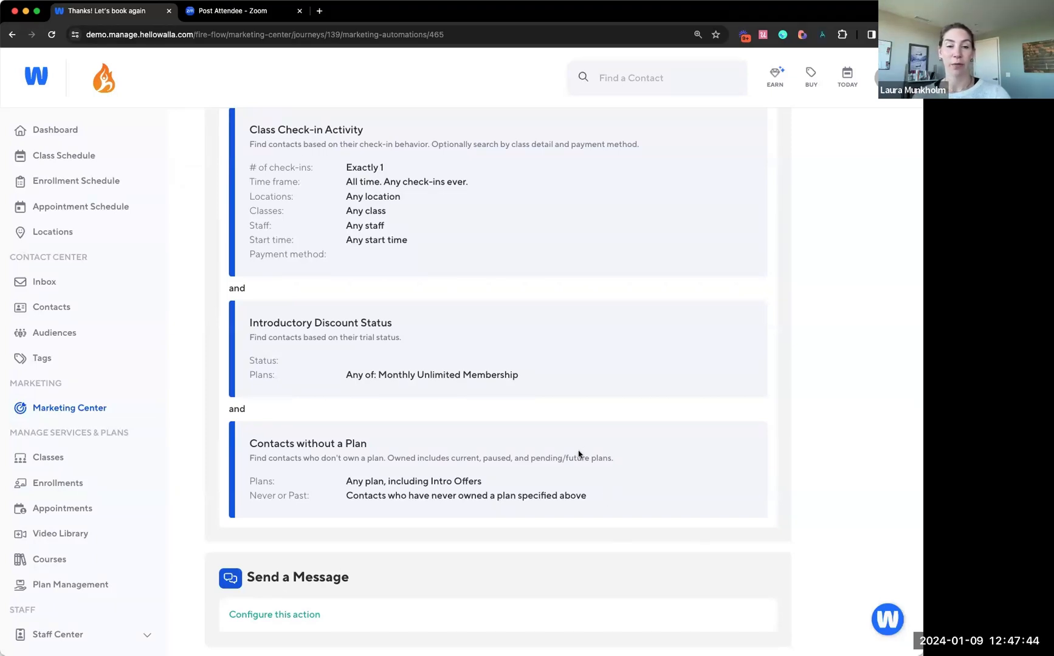
# Delete the Contacts without a Plan condition from the "Thanks! Let's book again" audience and save the audience
pyautogui.scroll(10, 640, 426)
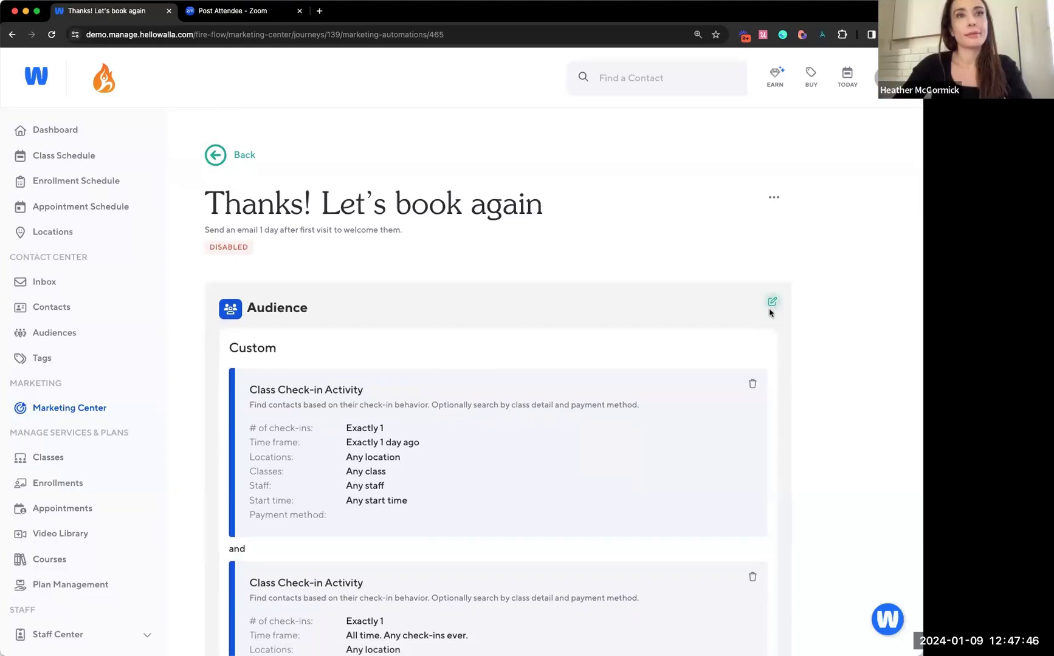
pyautogui.scroll(-8, 771, 304)
pyautogui.click(753, 402)
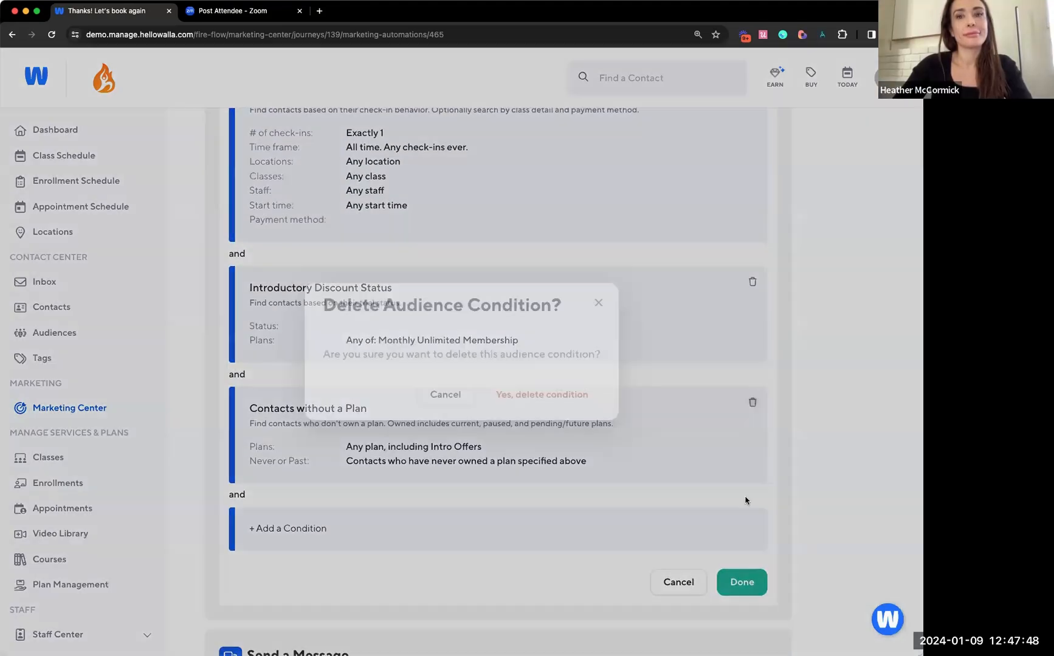
pyautogui.click(547, 399)
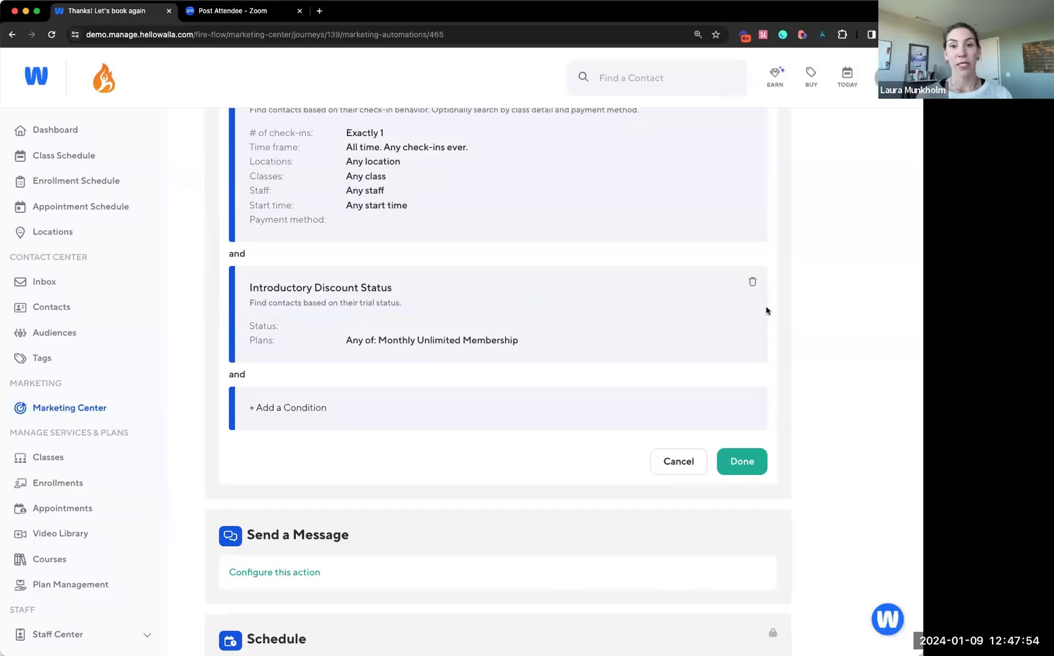
pyautogui.scroll(3, 767, 308)
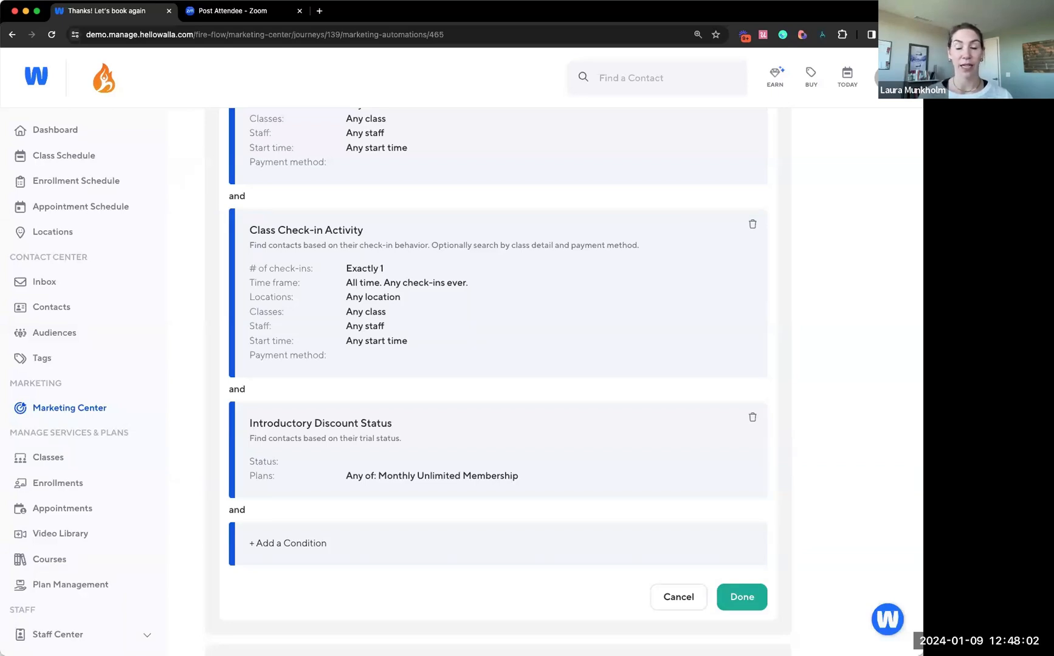
pyautogui.click(742, 597)
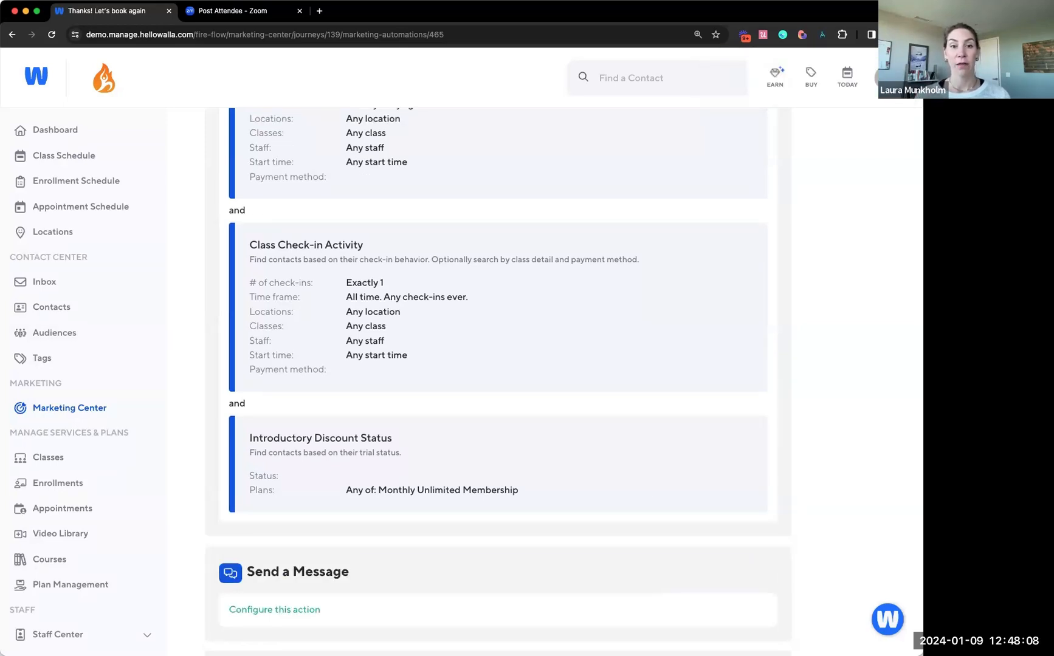
# Open the "Where you been? Day 7" automation in the same journey and examine its audience conditions
pyautogui.scroll(6, 424, 408)
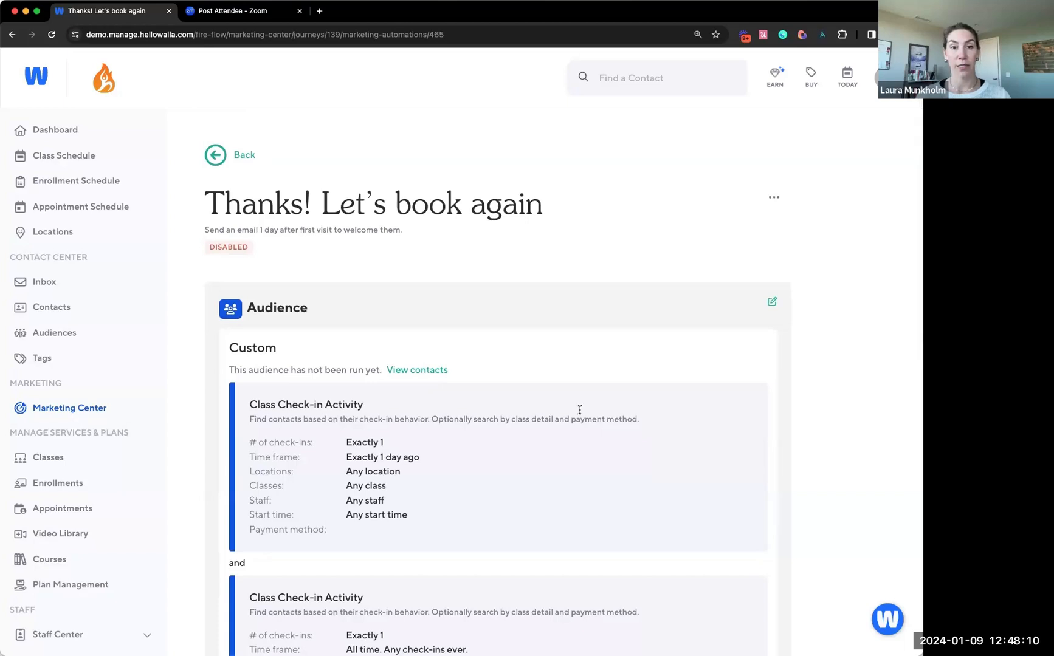
pyautogui.click(240, 155)
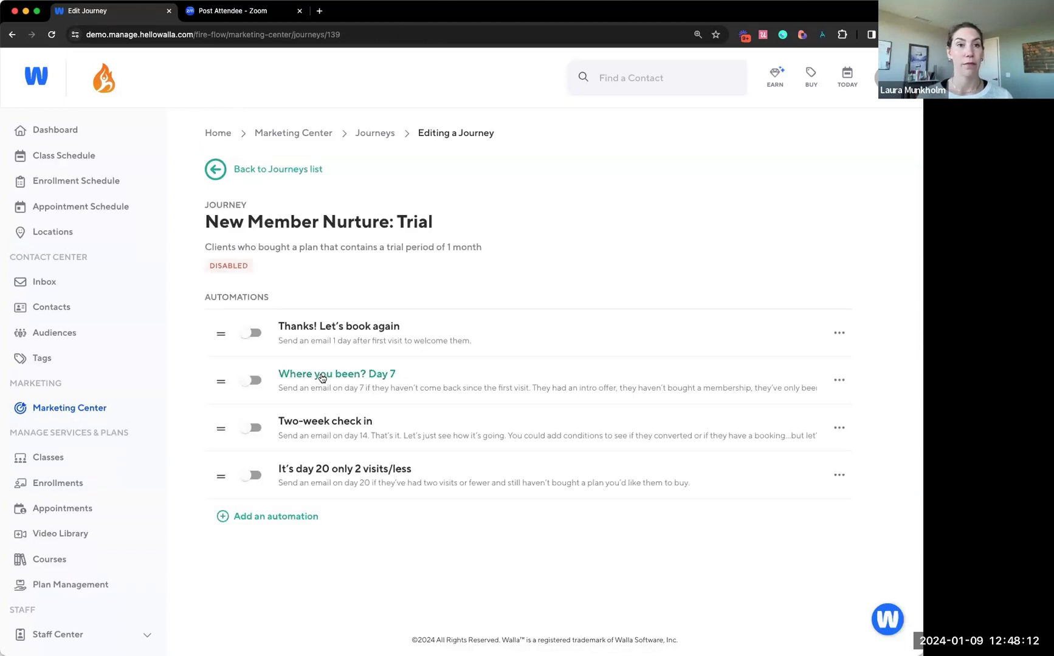
pyautogui.click(321, 379)
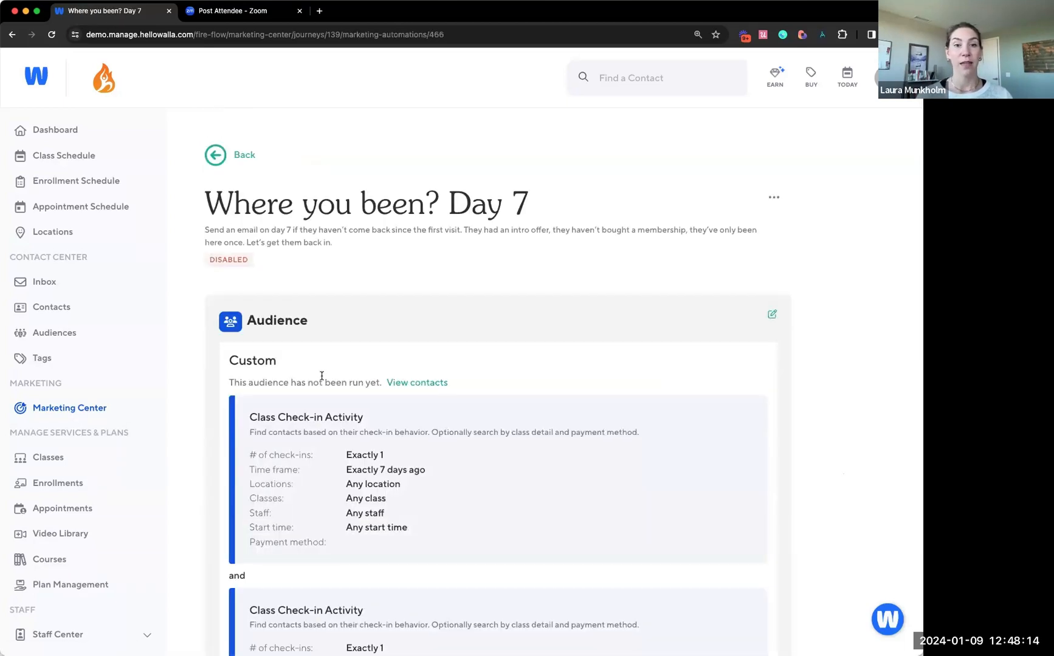
pyautogui.scroll(-3, 322, 375)
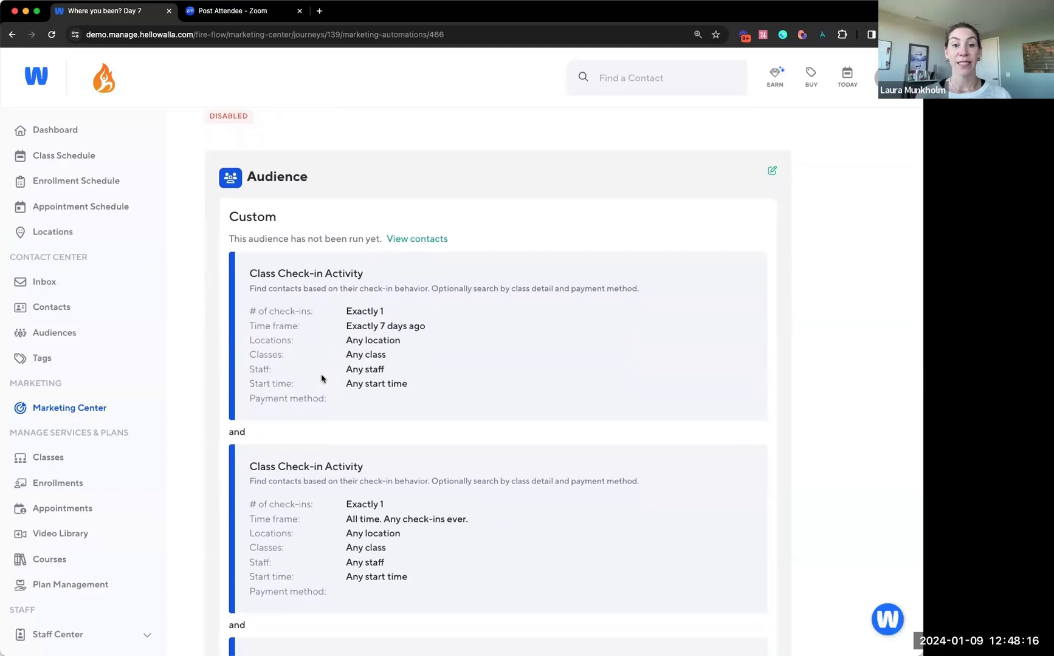
pyautogui.scroll(-1, 322, 379)
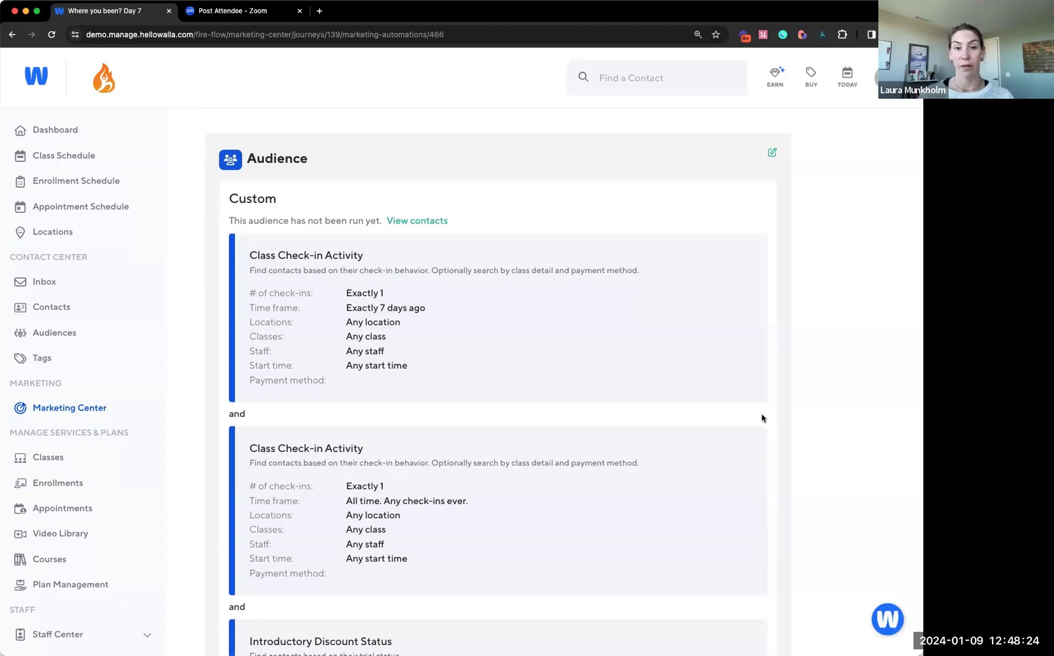
pyautogui.scroll(-1, 705, 384)
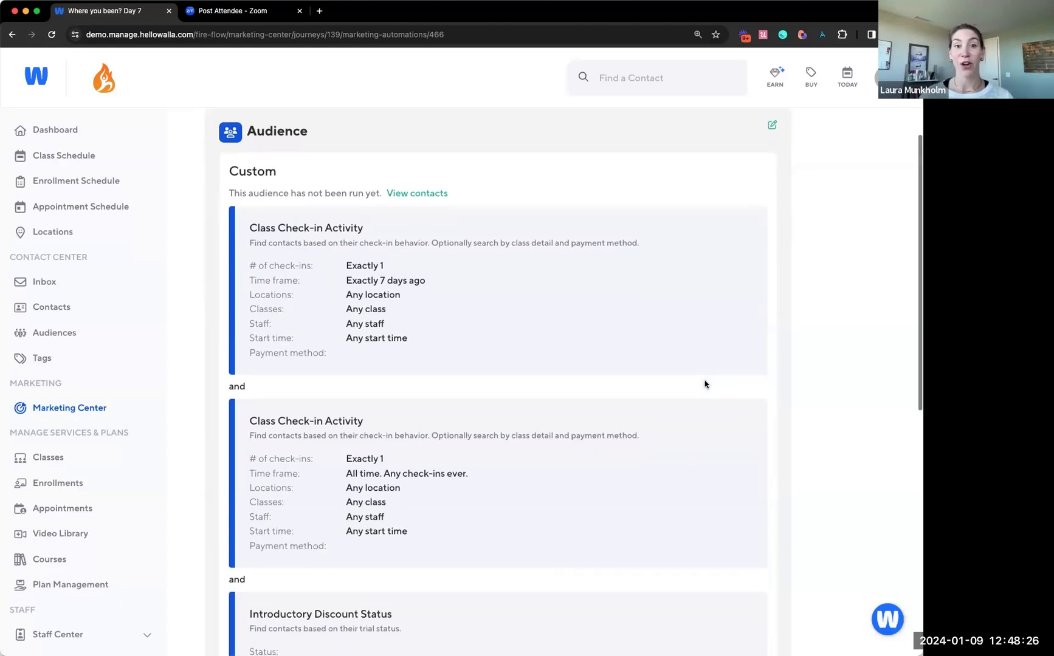
pyautogui.scroll(-1, 705, 384)
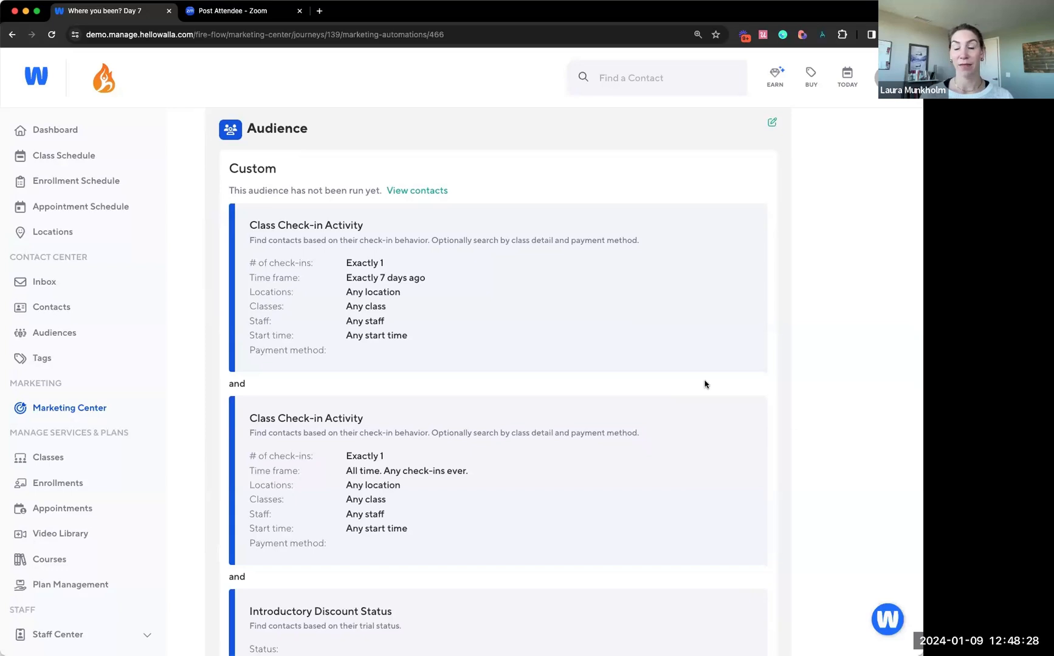
pyautogui.scroll(-3, 705, 384)
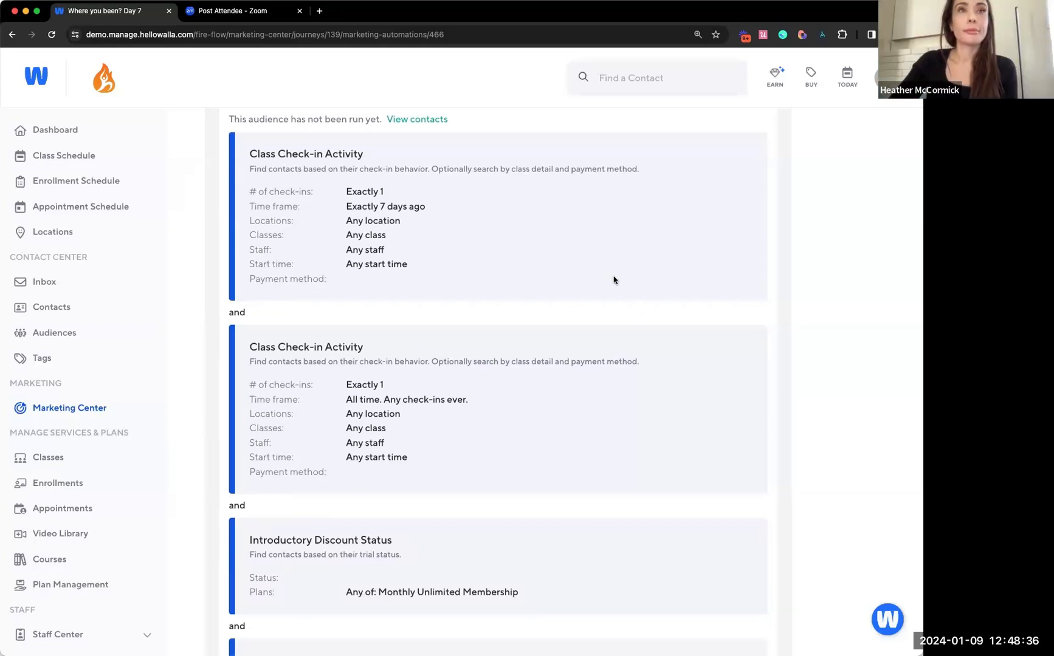
pyautogui.scroll(-5, 614, 279)
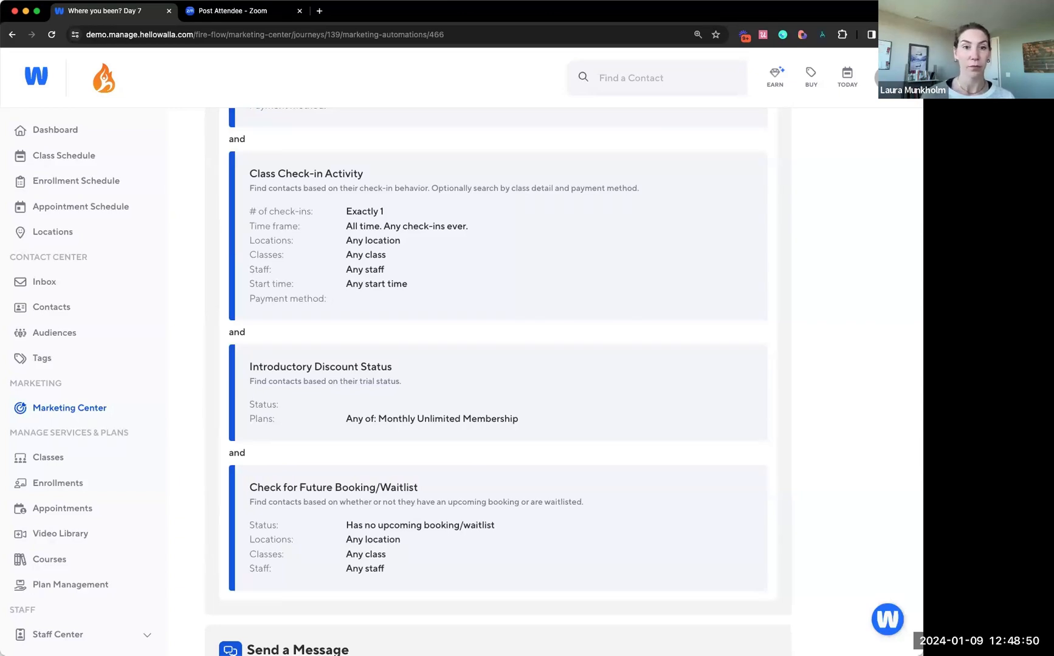
pyautogui.scroll(3, 710, 547)
pyautogui.scroll(6, 708, 536)
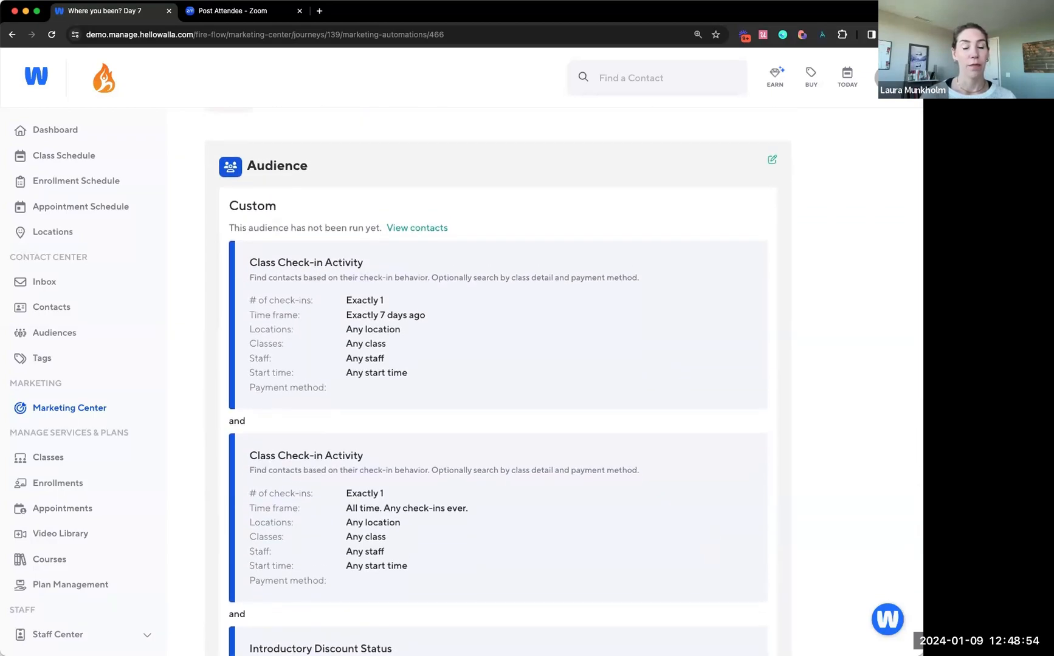
pyautogui.scroll(5, 454, 280)
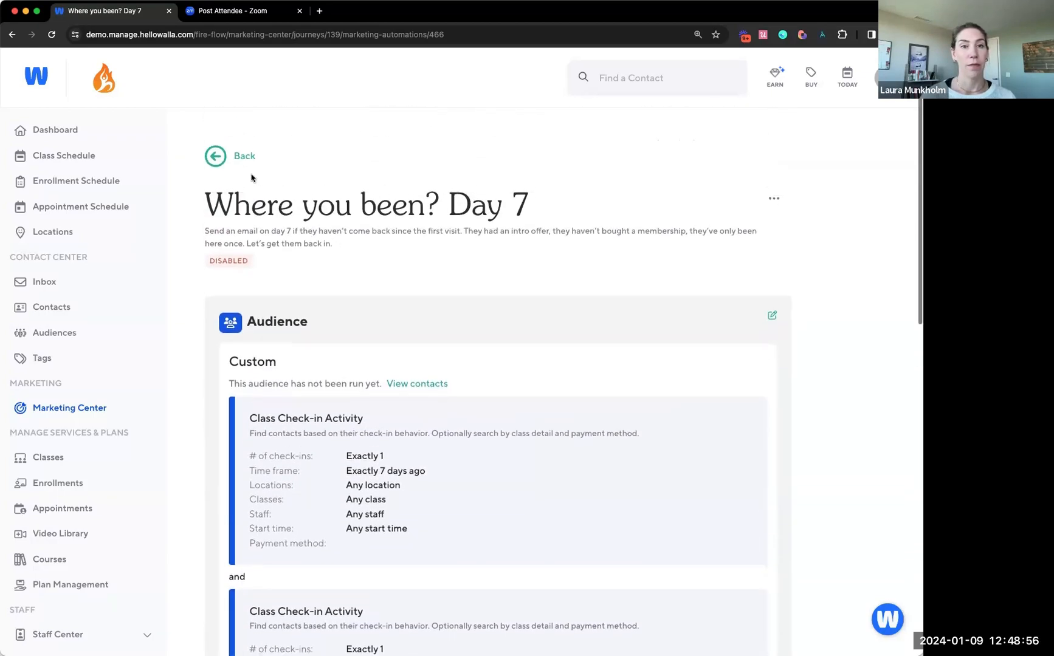
# Open the "Two-week check in" automation of the New Member Nurture: Trial journey and examine its audience conditions
pyautogui.click(239, 159)
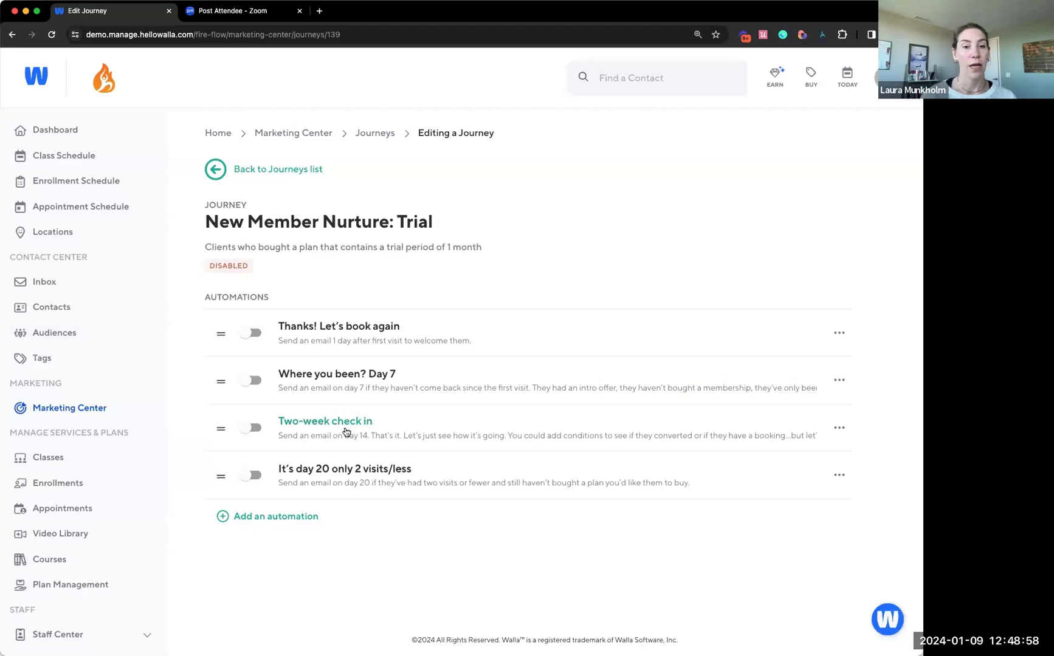
pyautogui.click(345, 425)
pyautogui.scroll(-1, 345, 425)
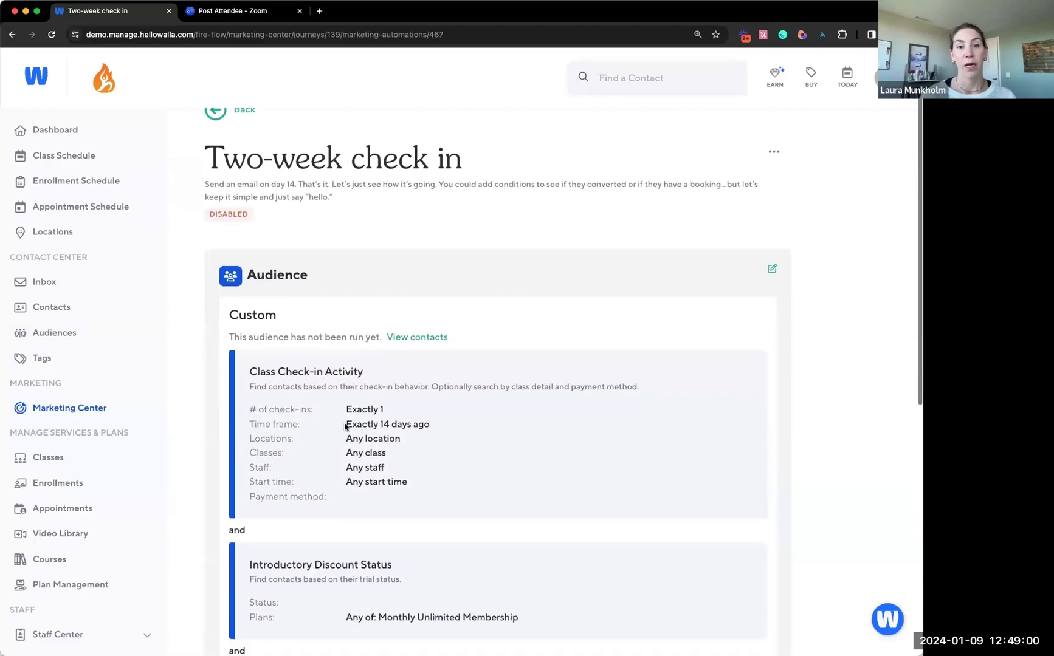
pyautogui.scroll(-3, 665, 506)
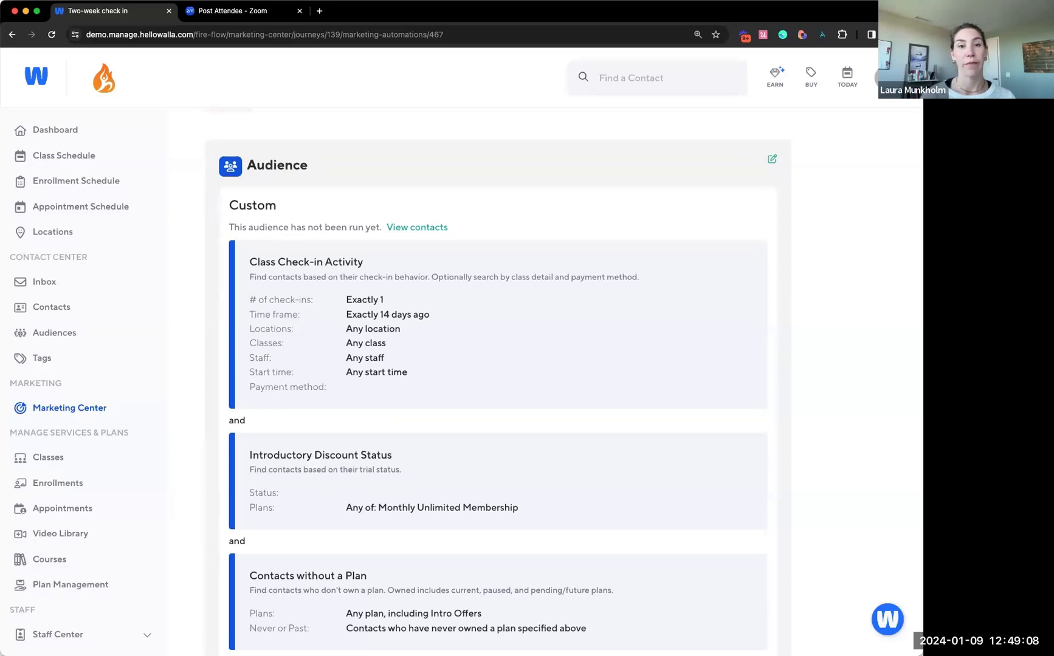
pyautogui.scroll(-1, 653, 566)
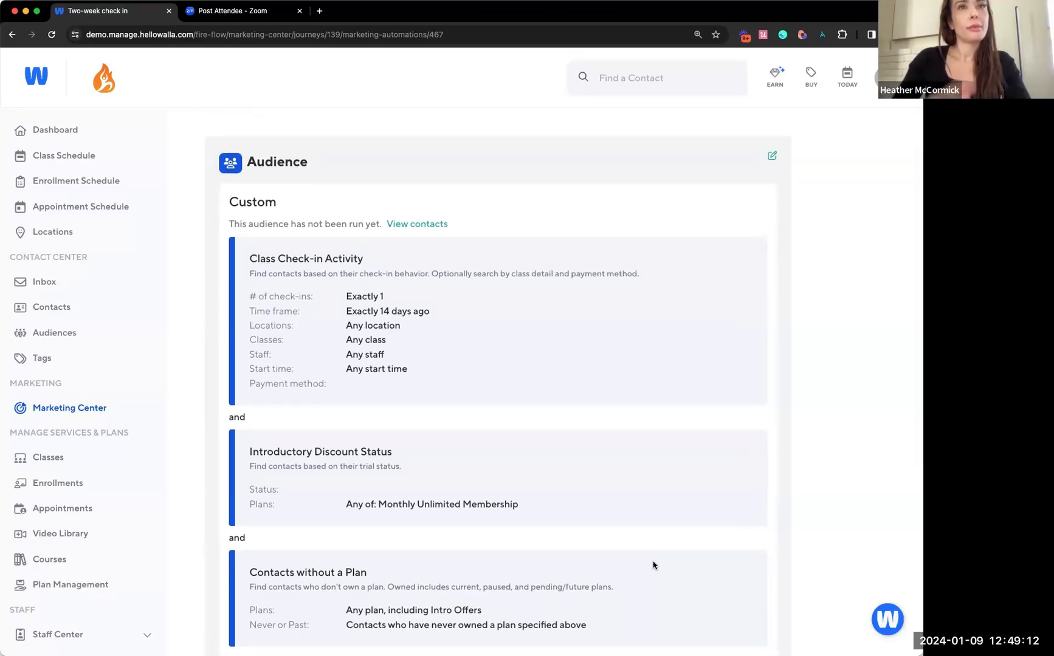
pyautogui.scroll(-1, 680, 503)
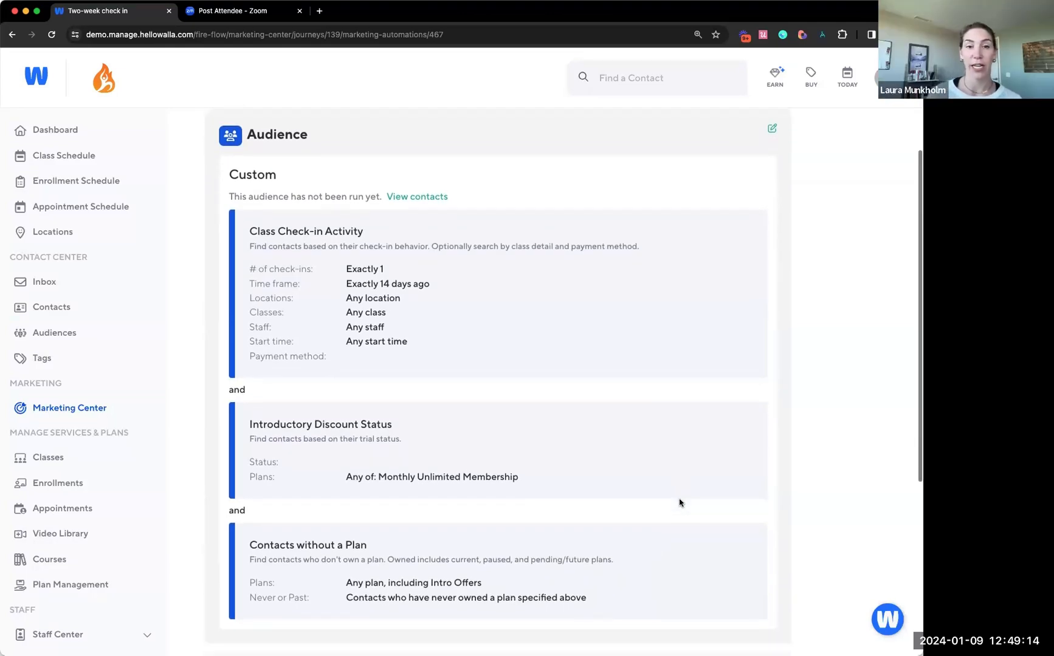
pyautogui.scroll(4, 680, 502)
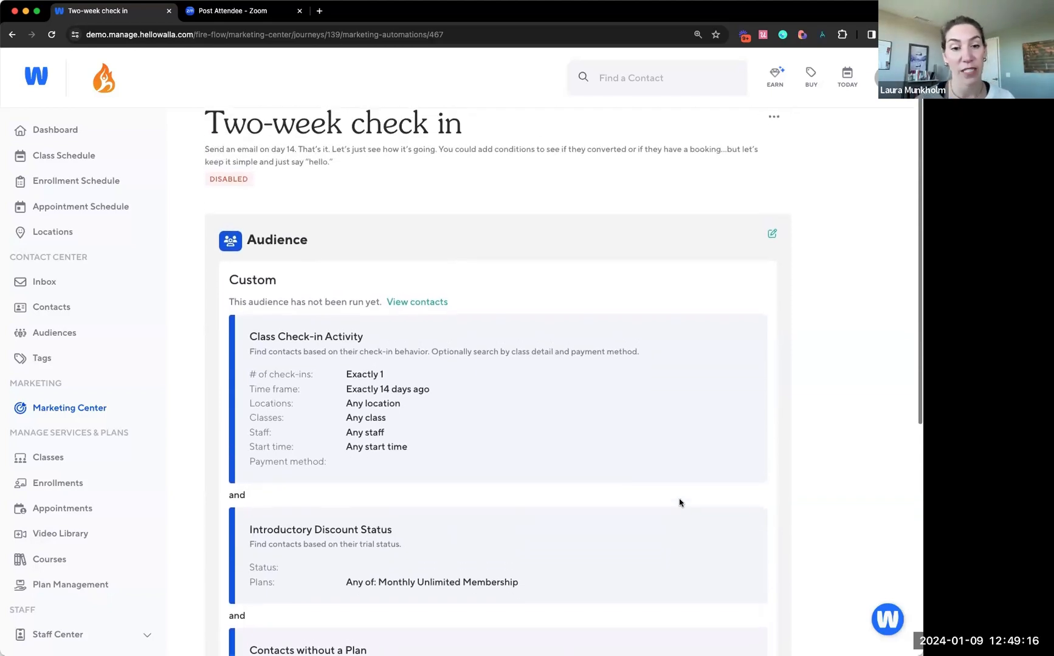
pyautogui.scroll(-4, 679, 503)
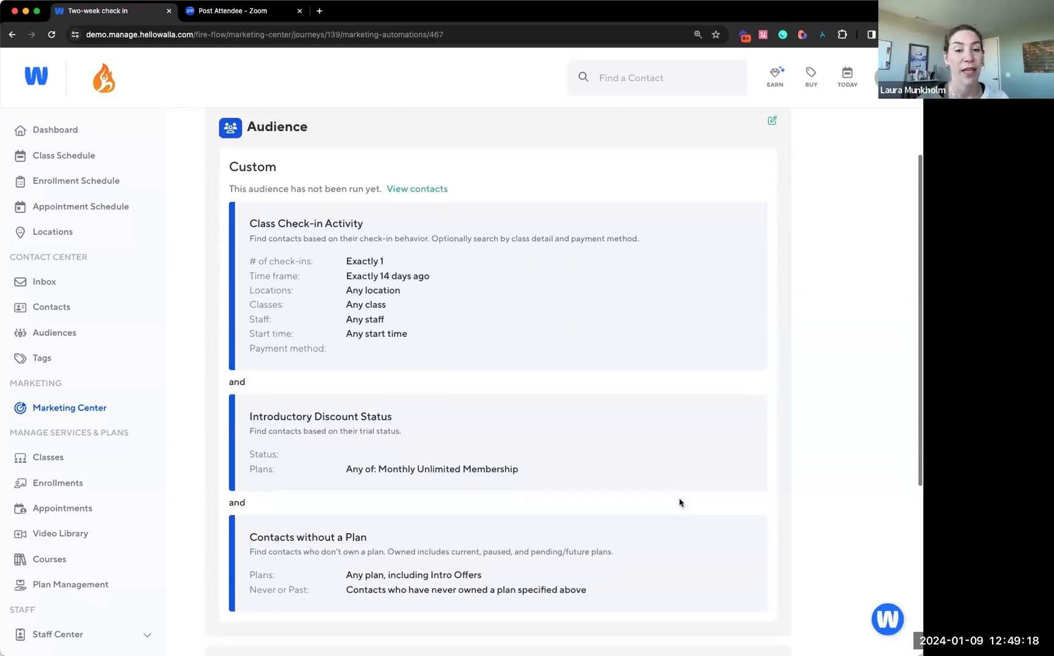
pyautogui.scroll(-1, 680, 503)
pyautogui.scroll(-1, 679, 507)
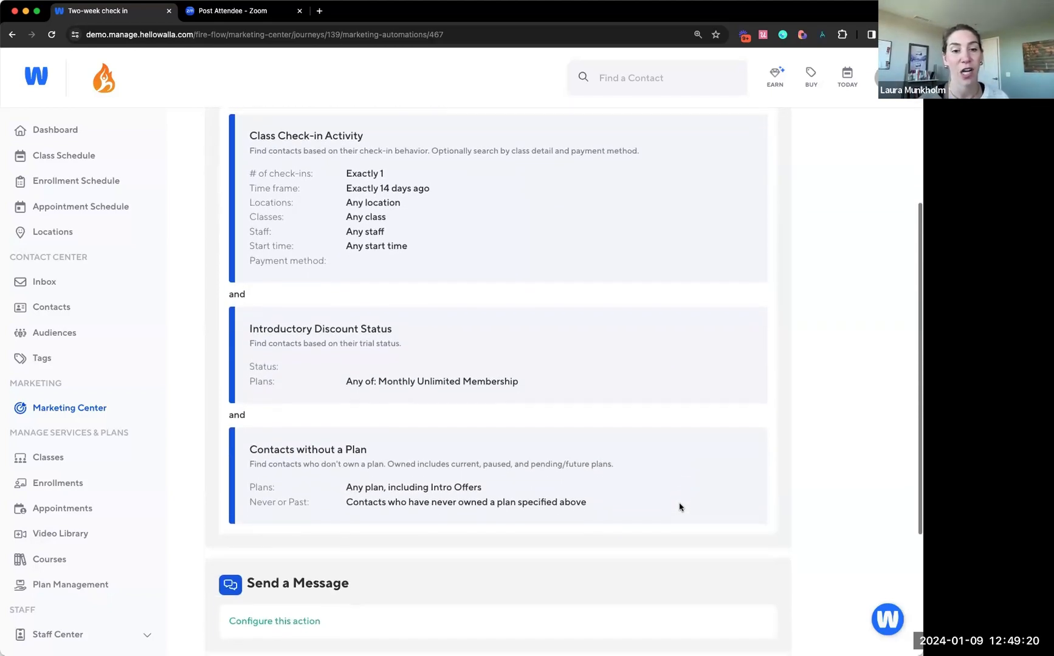
pyautogui.scroll(7, 679, 506)
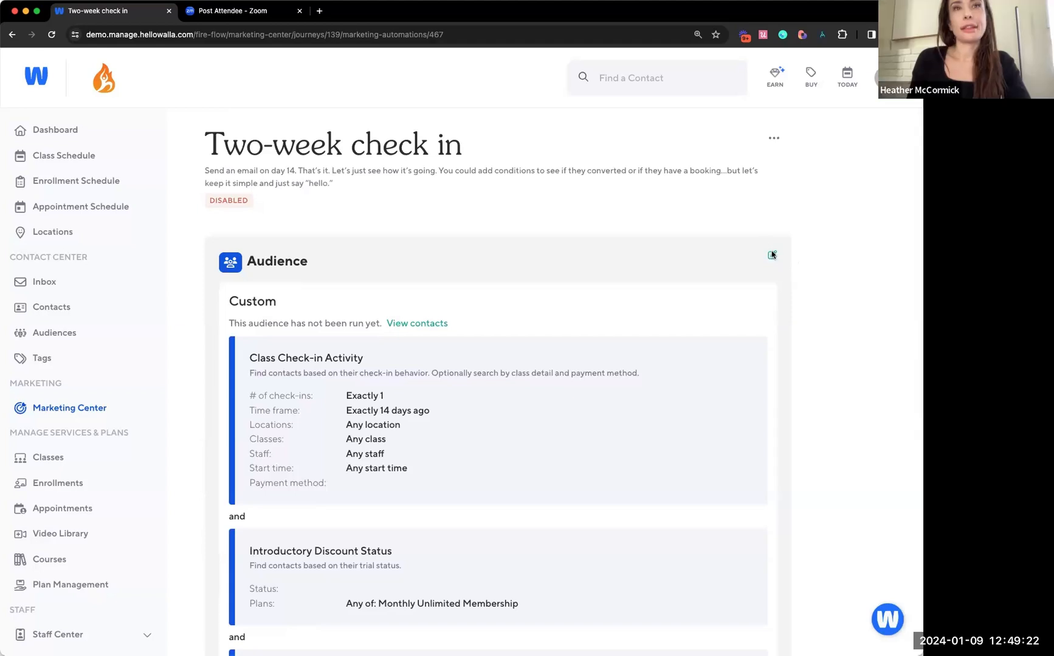
# Edit the Two-week check in audience and delete the condition that follows Introductory Discount Status
pyautogui.click(773, 255)
pyautogui.scroll(-6, 769, 365)
pyautogui.click(753, 452)
pyautogui.click(565, 398)
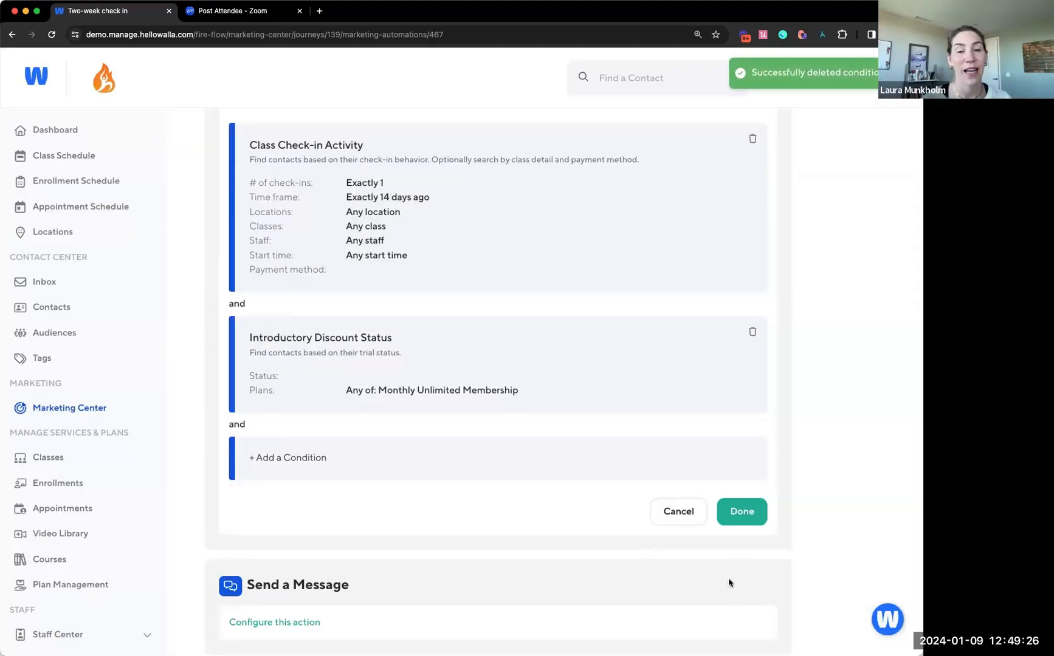
pyautogui.scroll(3, 756, 322)
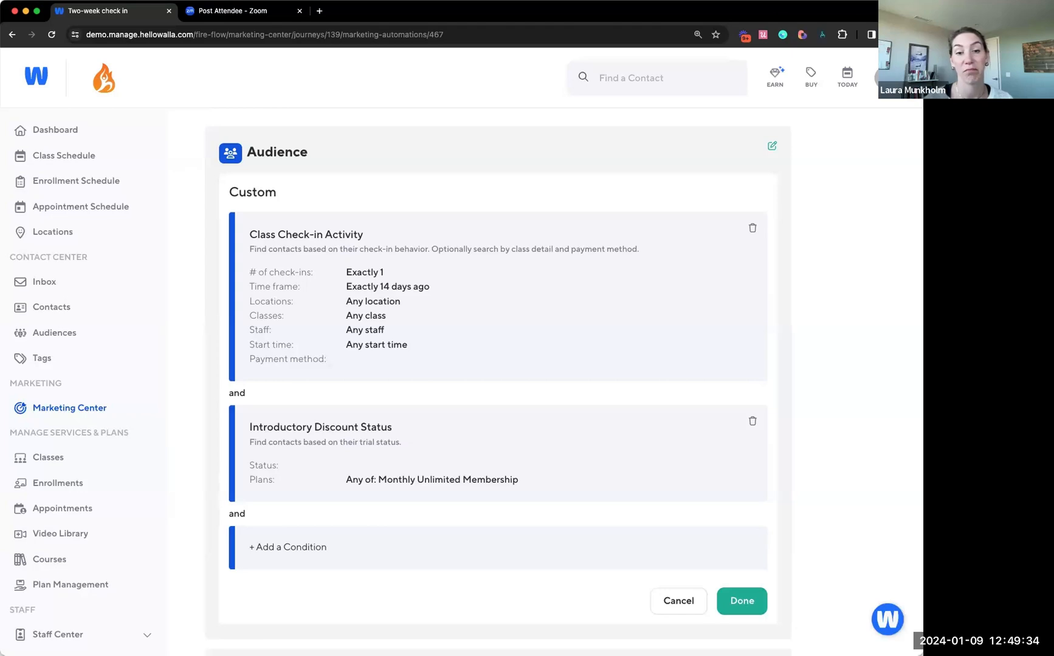
# Add a Class Check-in Activity condition to the audience for more than or equal to 5 check-ins
pyautogui.click(617, 551)
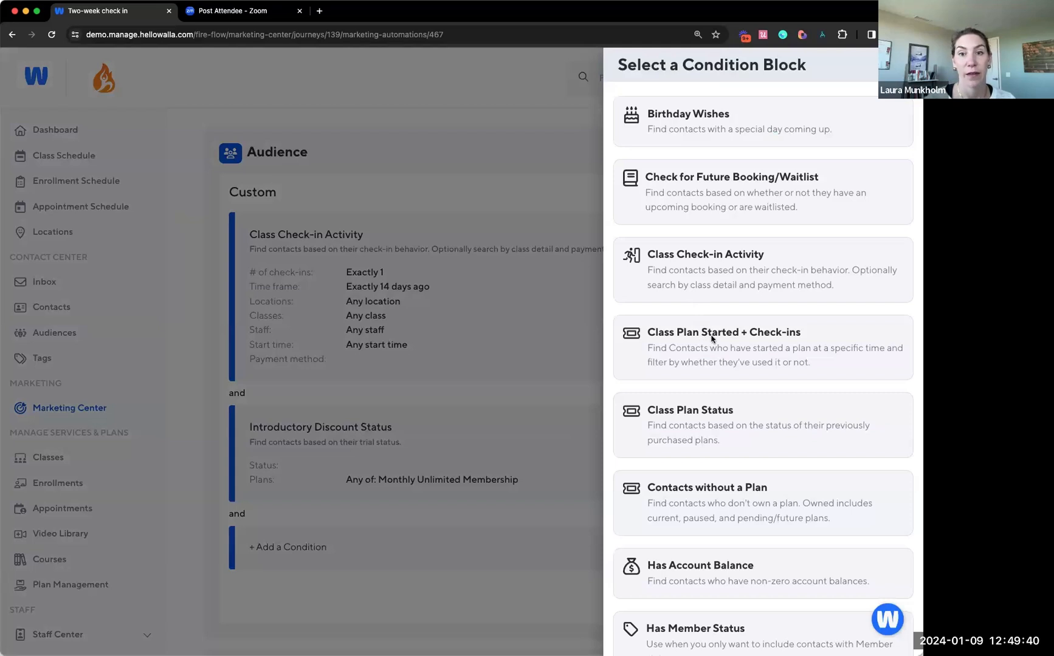
pyautogui.click(727, 279)
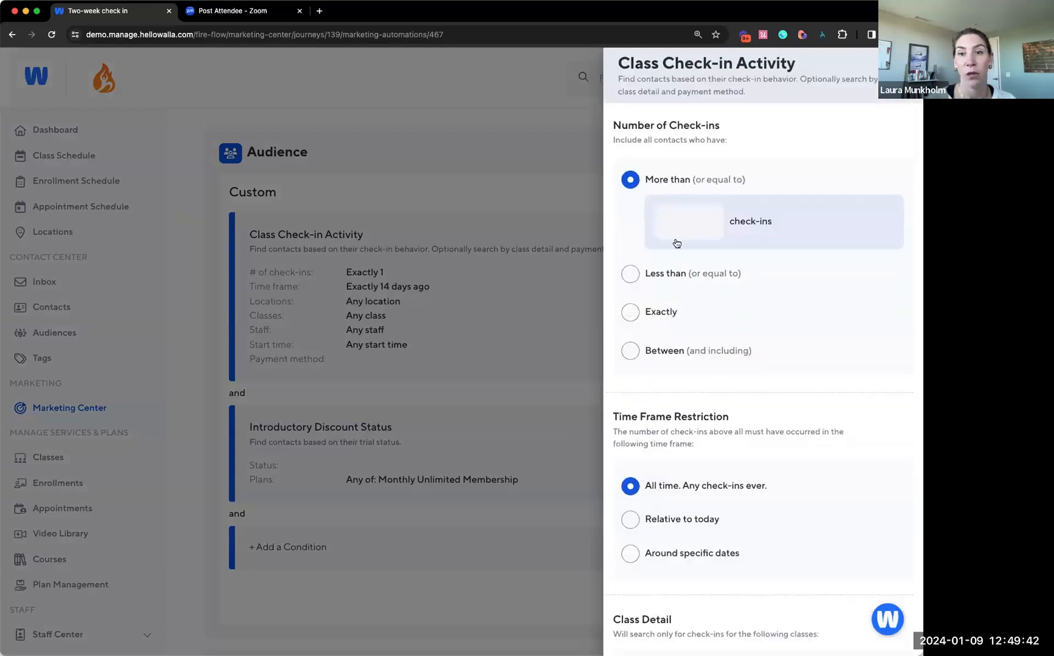
pyautogui.click(687, 217)
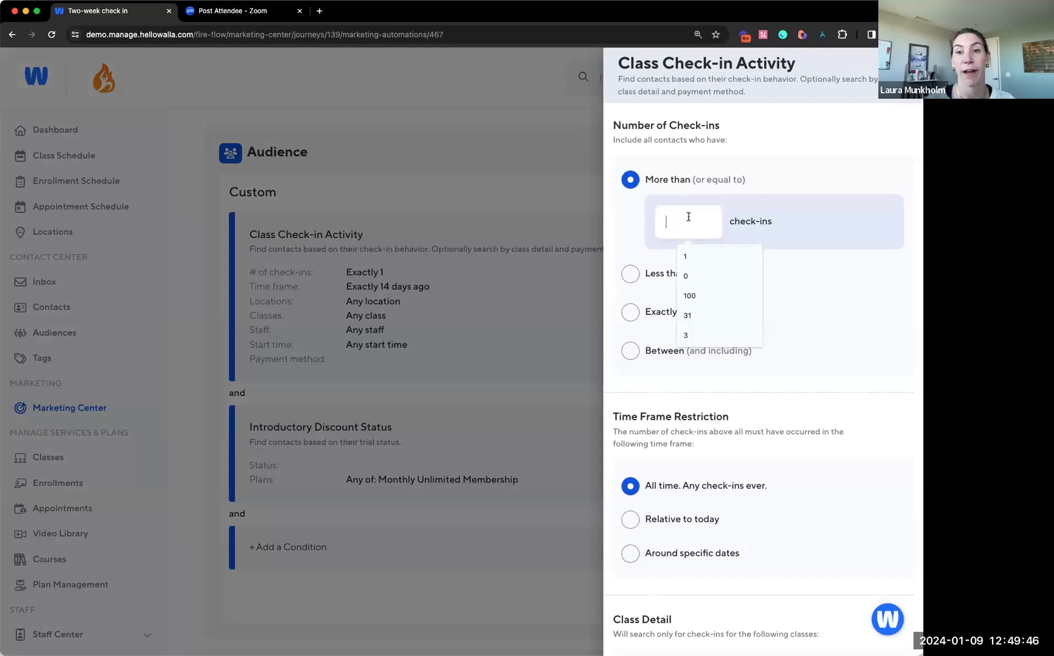
pyautogui.write('5')
pyautogui.click(867, 347)
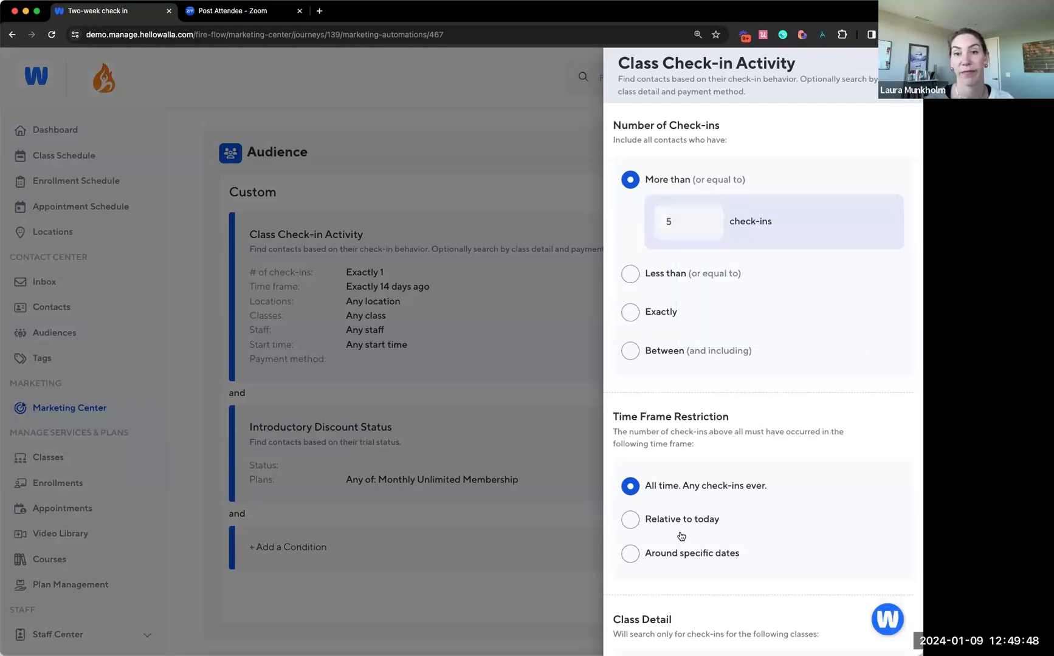
# Restrict the condition's time frame relative to today, to check-ins within the last 14 days
pyautogui.click(689, 524)
pyautogui.scroll(-1, 687, 538)
pyautogui.click(687, 536)
pyautogui.click(686, 544)
pyautogui.click(687, 561)
pyautogui.doubleClick(689, 562)
pyautogui.write('14')
pyautogui.click(791, 560)
pyautogui.scroll(-5, 791, 560)
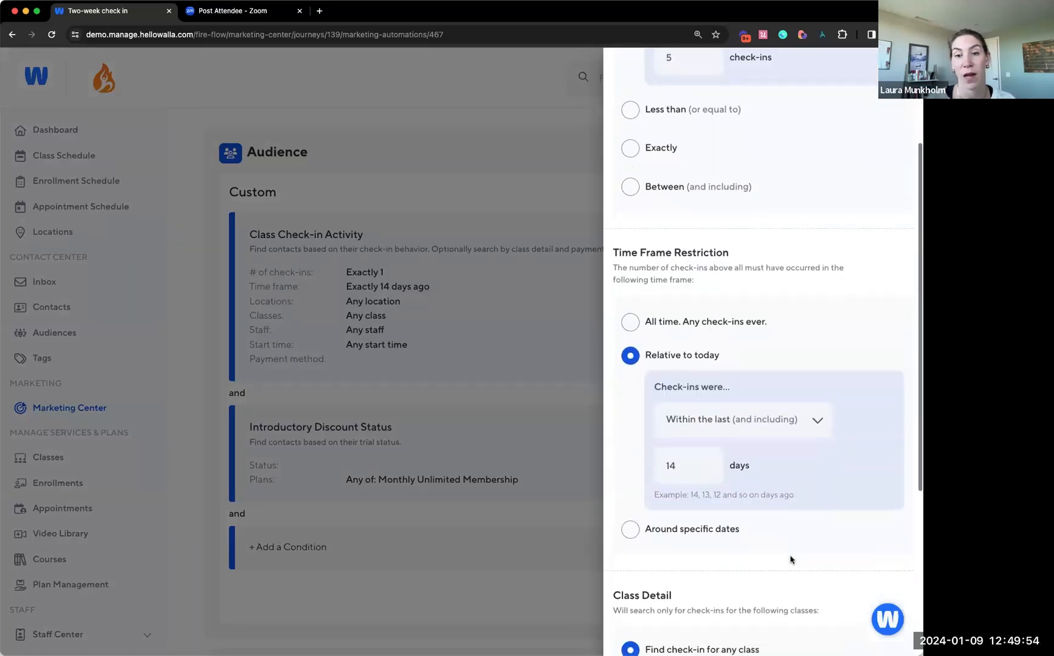
# Limit the condition's payment method to the specific plan Monthly Unlimited Membership and save the condition
pyautogui.scroll(-2, 791, 560)
pyautogui.click(683, 566)
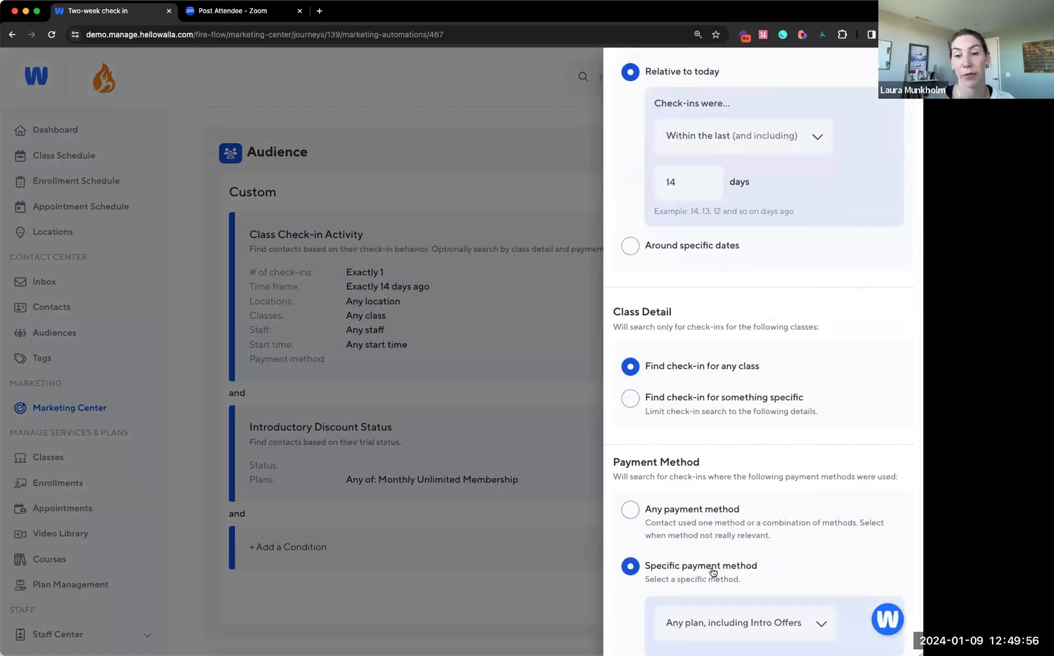
pyautogui.scroll(-1, 708, 568)
pyautogui.click(712, 558)
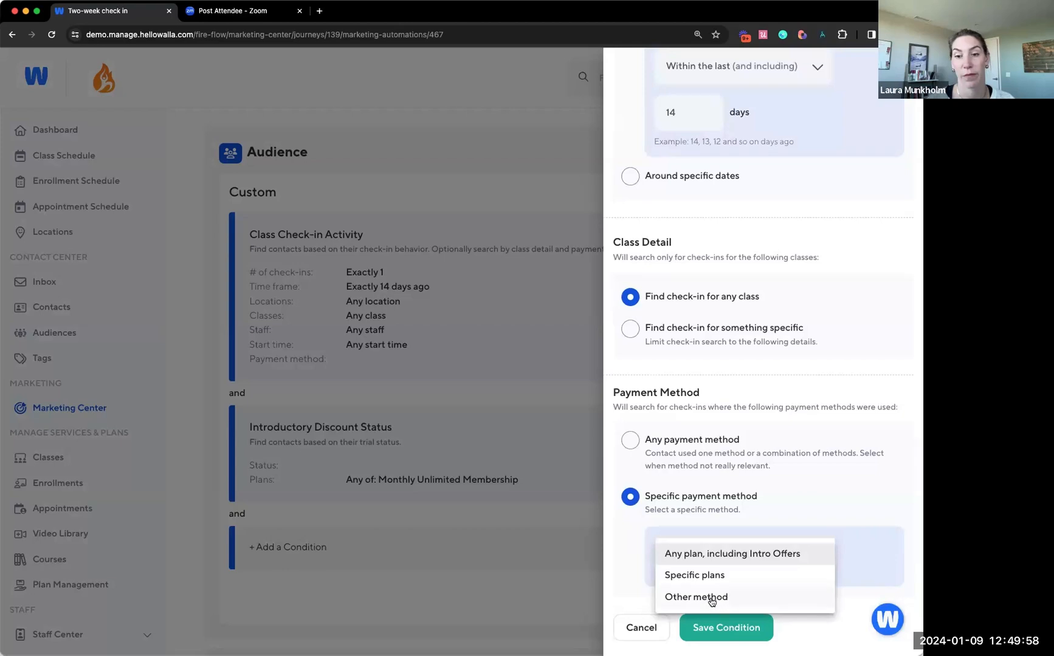
pyautogui.click(714, 576)
pyautogui.click(720, 590)
pyautogui.write('month')
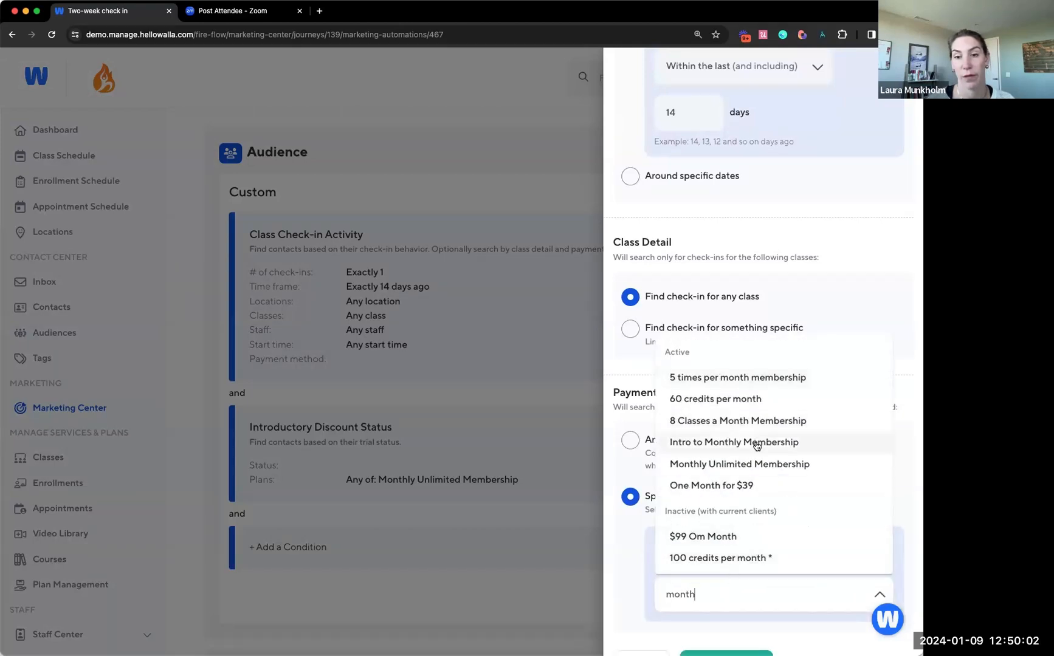
pyautogui.click(759, 465)
pyautogui.scroll(-1, 630, 593)
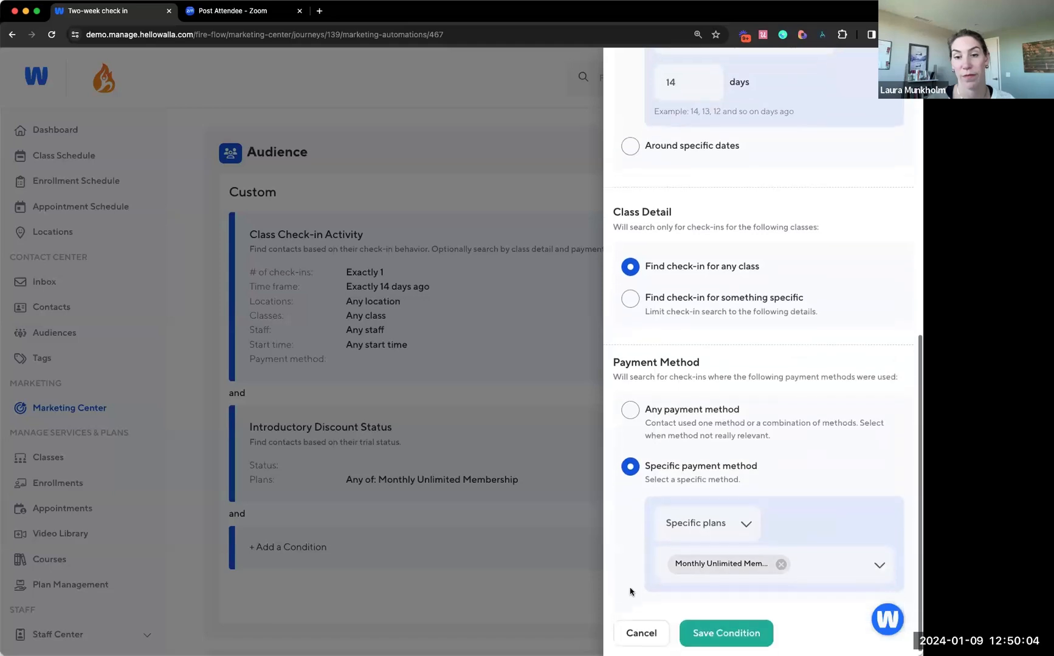
pyautogui.click(699, 629)
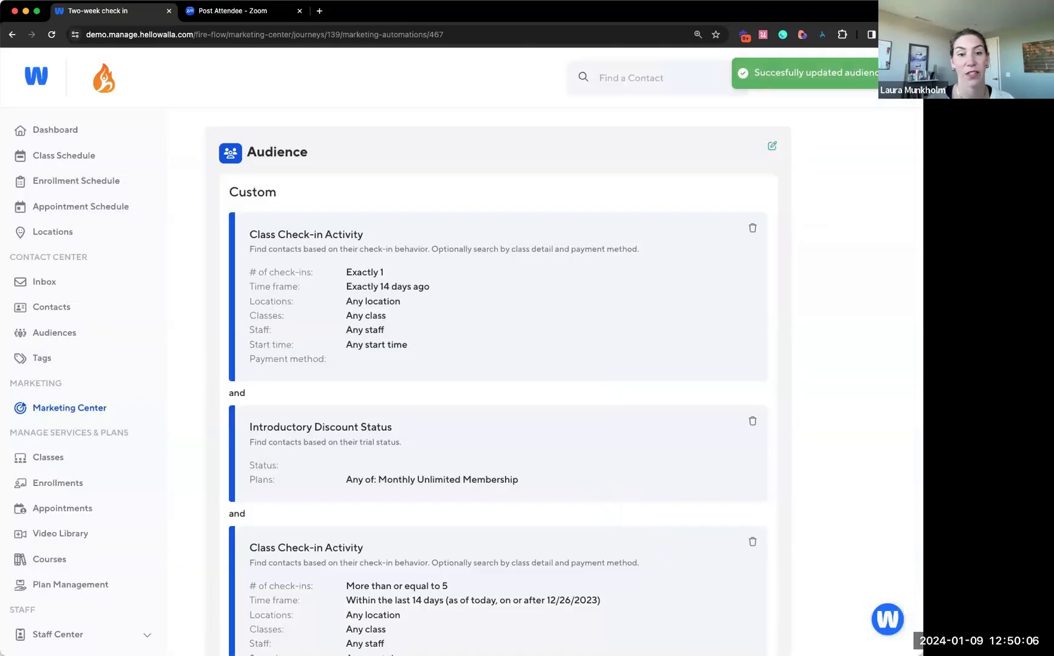
pyautogui.scroll(-5, 645, 443)
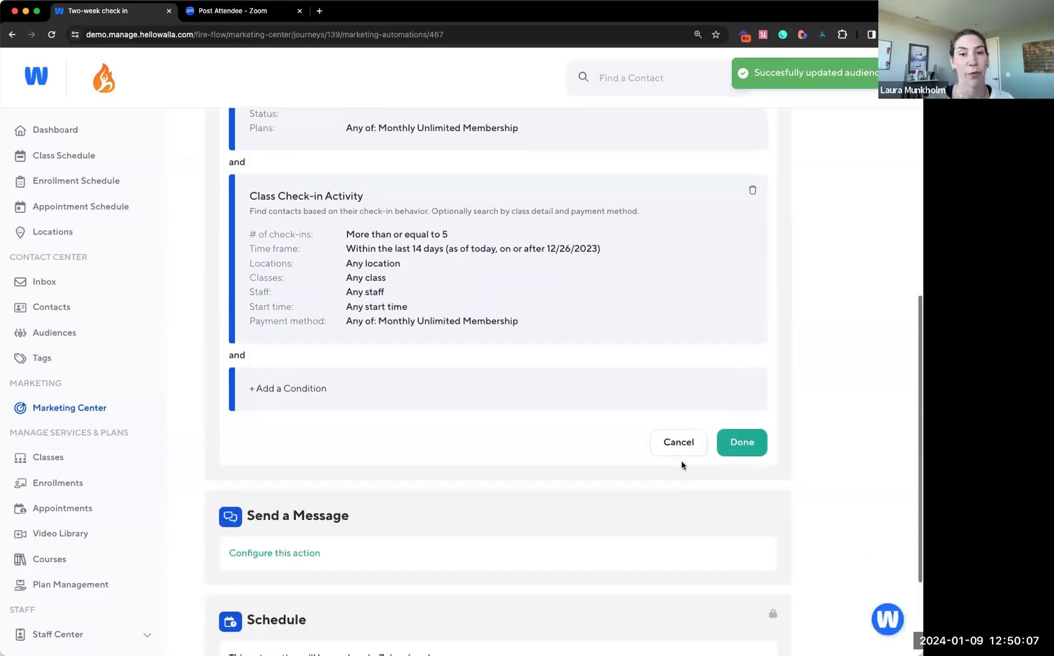
pyautogui.click(742, 443)
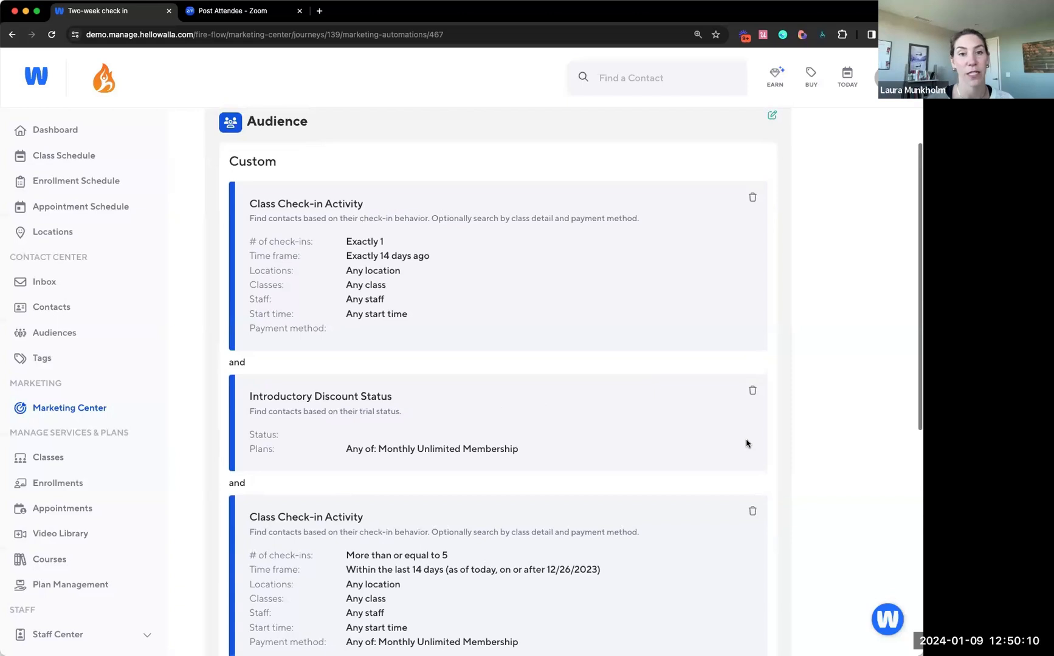
# Add another Class Check-in Activity condition to the audience for exactly 0 check-ins
pyautogui.scroll(-2, 748, 443)
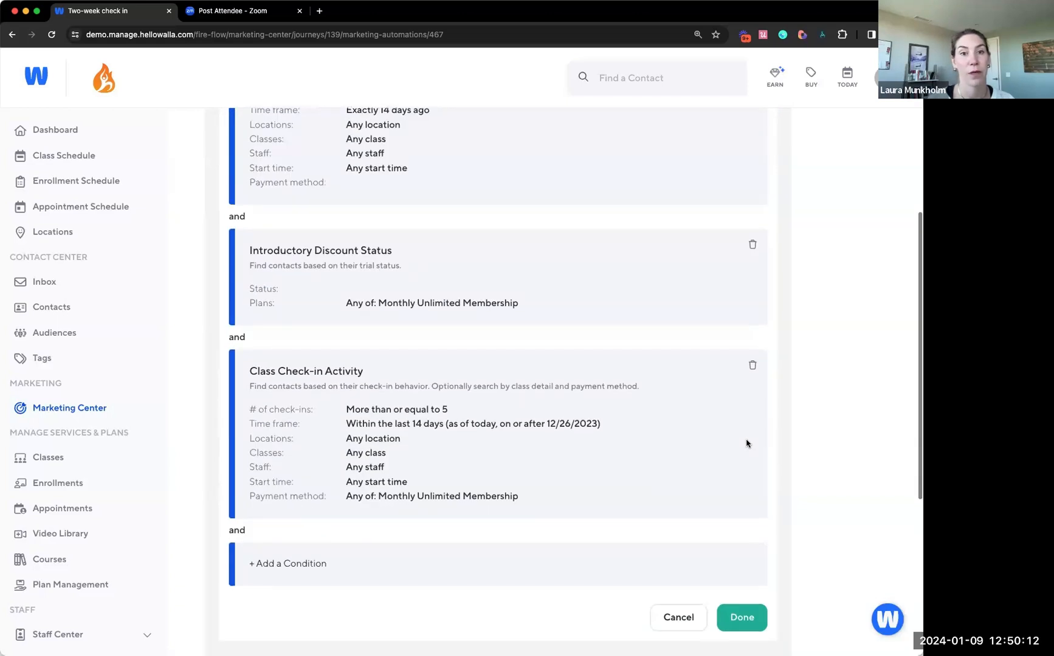
pyautogui.scroll(1, 748, 443)
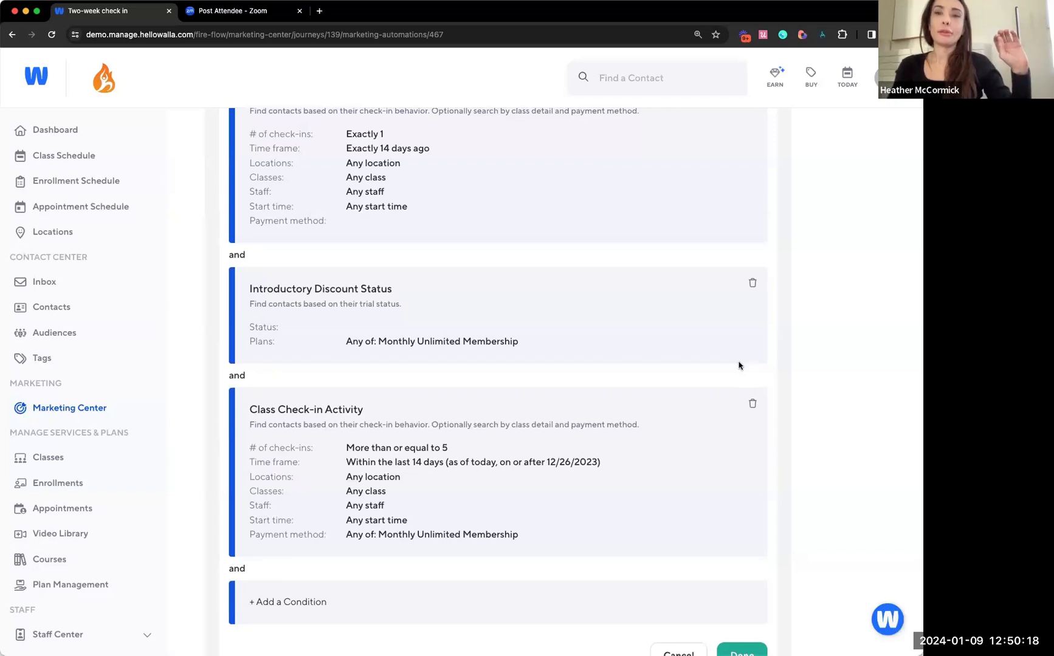
pyautogui.click(280, 611)
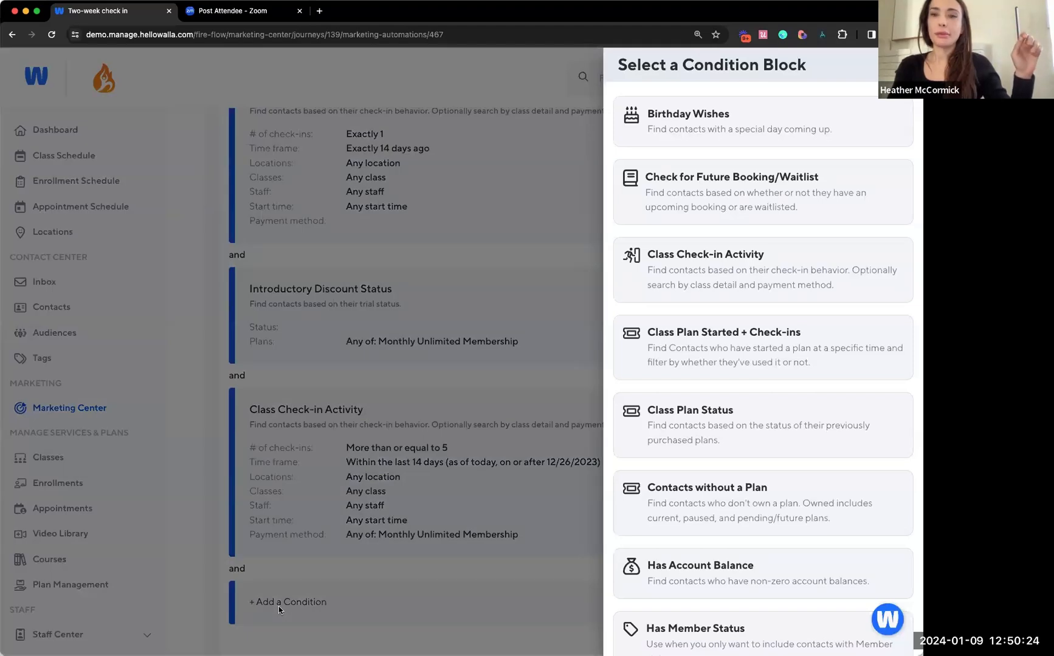
pyautogui.click(757, 279)
pyautogui.click(660, 314)
pyautogui.click(684, 306)
pyautogui.click(685, 353)
# Set the zero check-ins condition's time frame relative to today, to more than or equal to 15 days ago
pyautogui.scroll(-3, 850, 401)
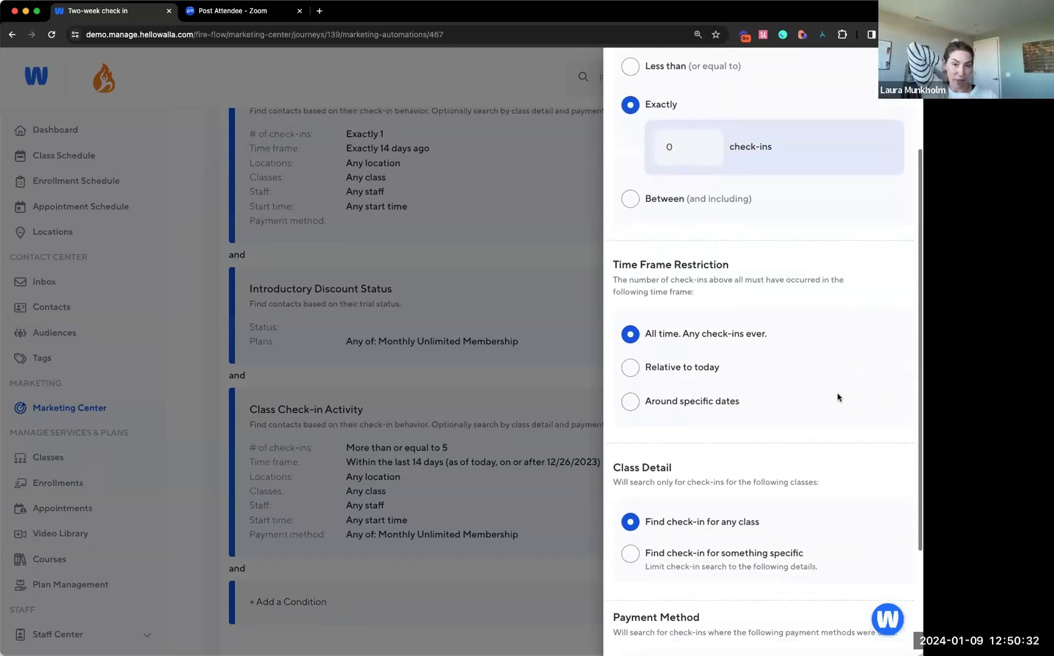
pyautogui.click(685, 368)
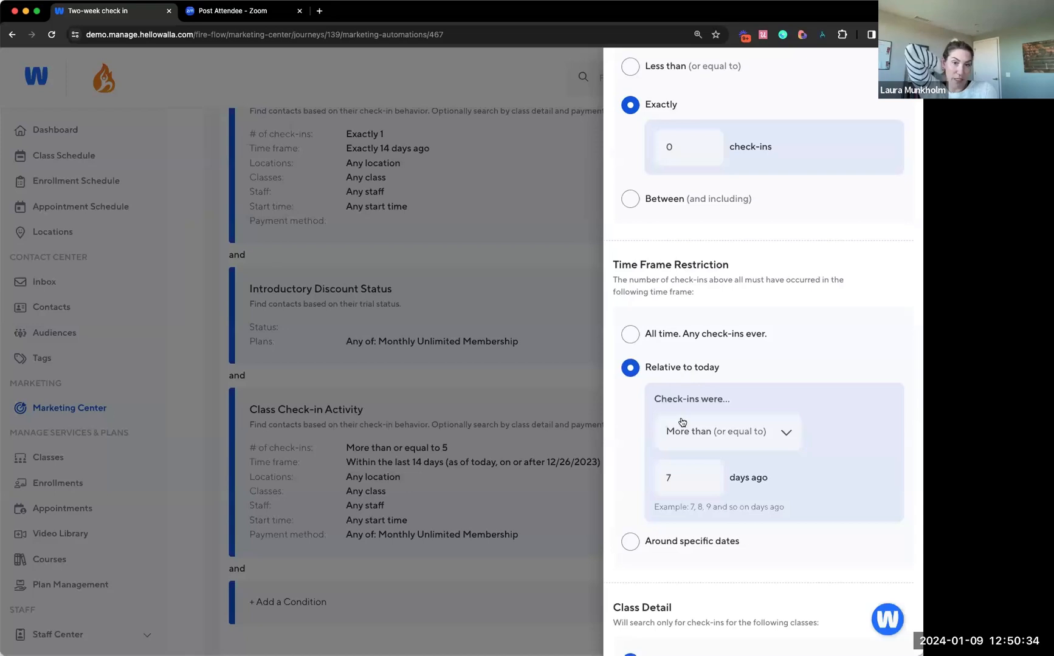
pyautogui.click(679, 483)
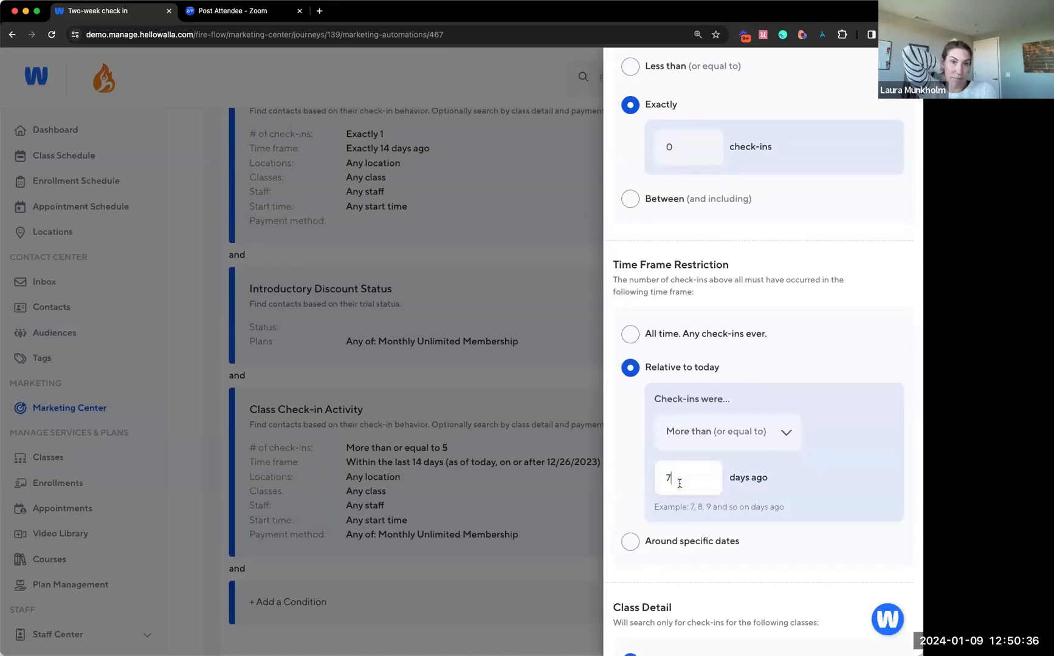
pyautogui.press('BackSpace')
pyautogui.write('15')
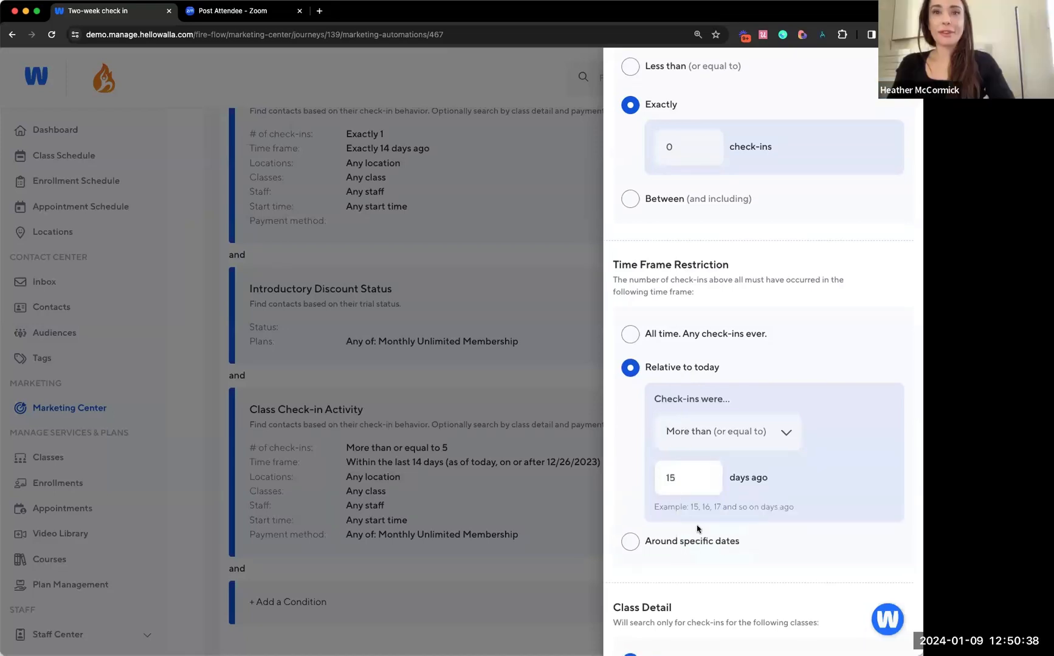
pyautogui.click(775, 545)
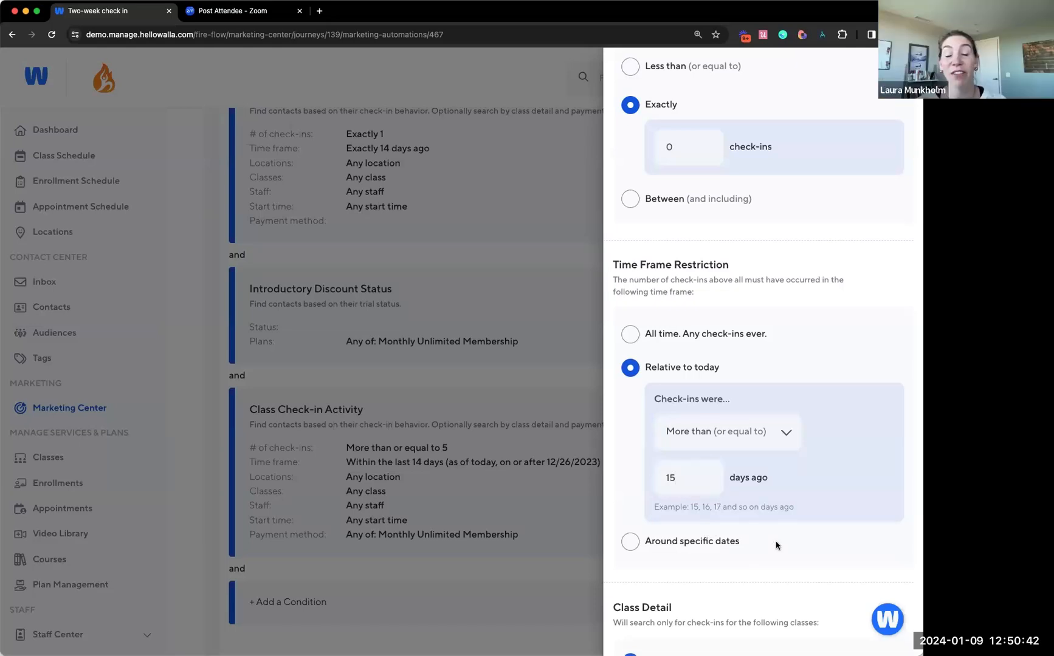
pyautogui.scroll(-3, 775, 545)
pyautogui.scroll(-6, 775, 545)
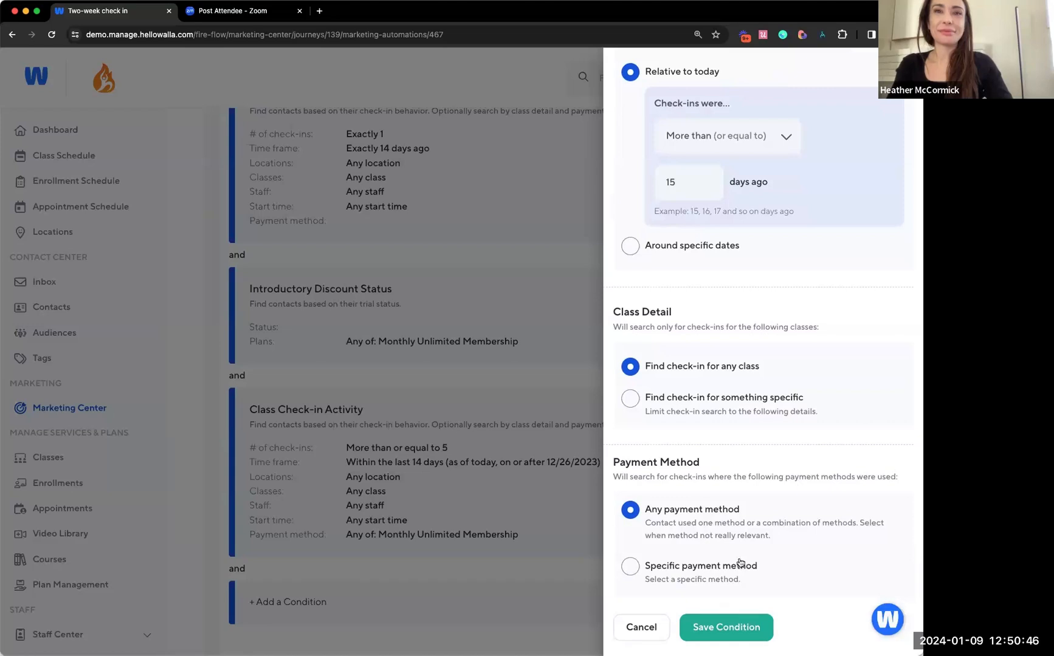
pyautogui.click(692, 575)
pyautogui.scroll(-1, 770, 567)
pyautogui.scroll(-1, 769, 567)
pyautogui.click(770, 565)
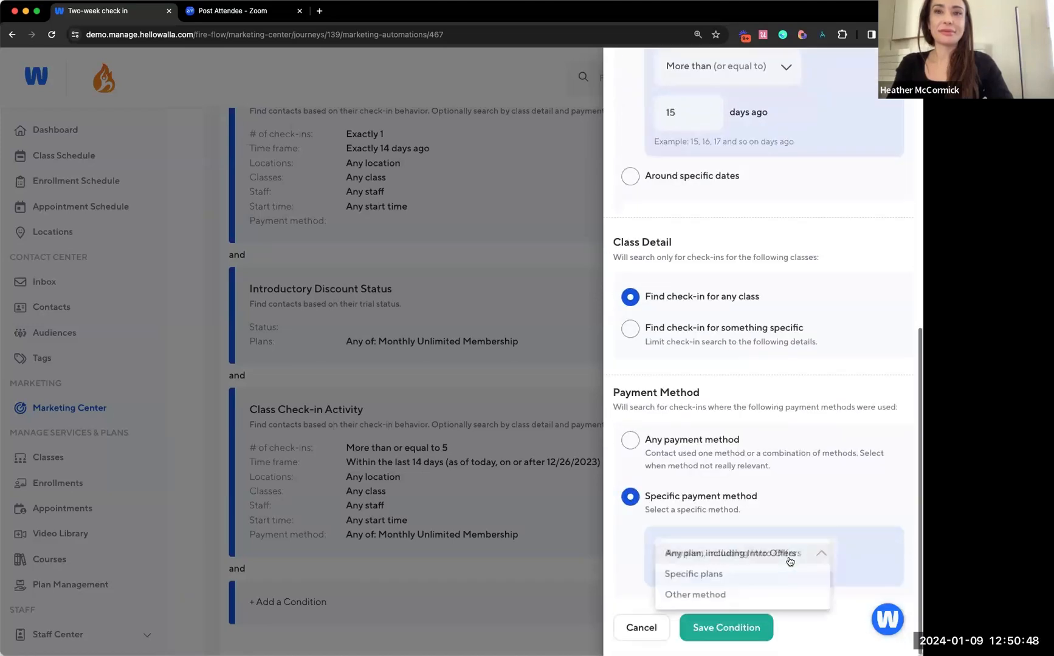
pyautogui.click(754, 576)
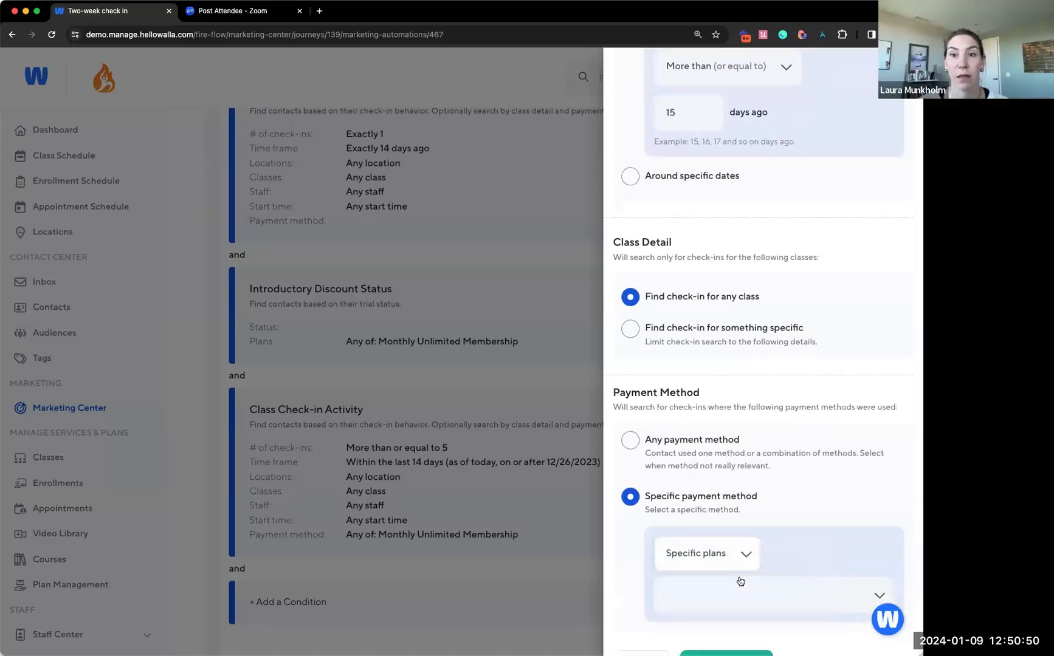
pyautogui.scroll(-1, 726, 590)
pyautogui.click(712, 560)
pyautogui.write('mo')
pyautogui.press('BackSpace')
pyautogui.press('BackSpace')
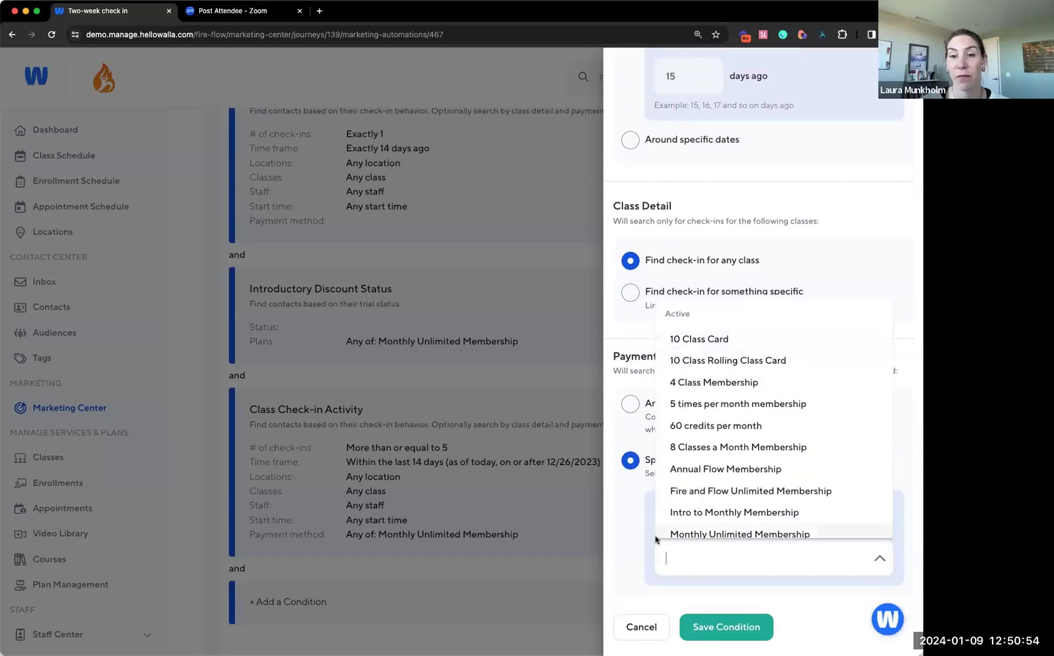
pyautogui.click(622, 516)
pyautogui.click(661, 414)
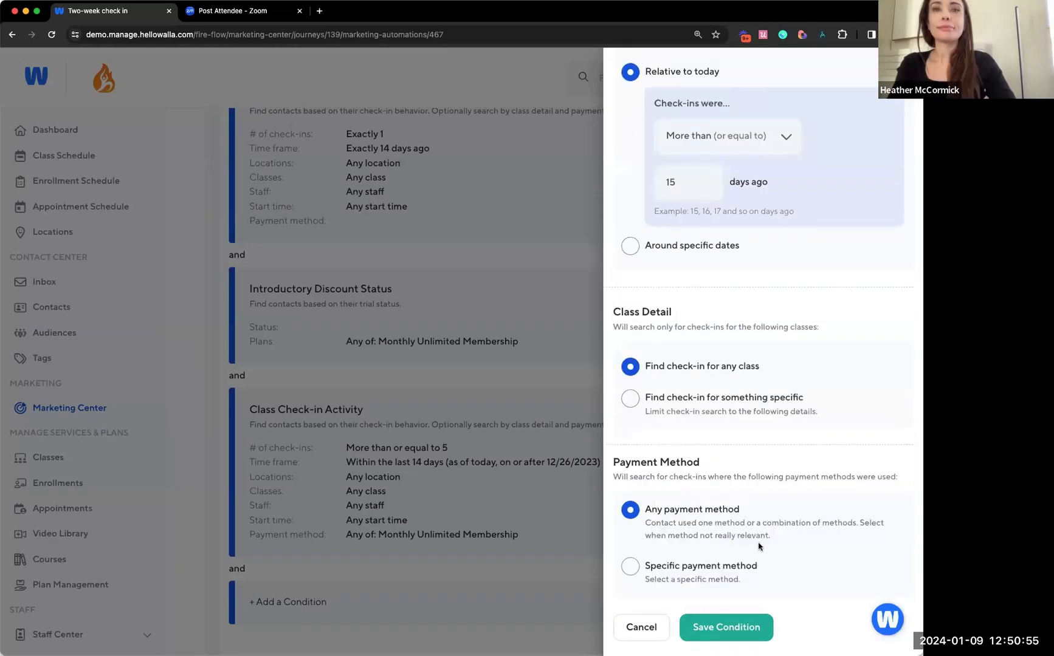
# Save the zero check-ins condition with any payment method and finish editing the audience
pyautogui.click(712, 629)
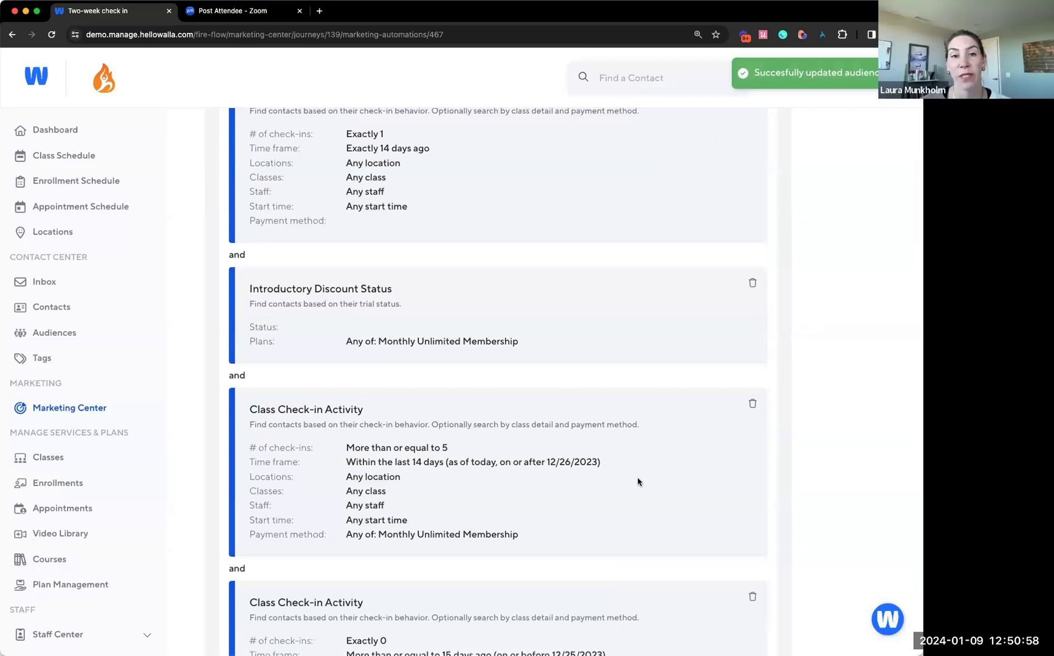
pyautogui.scroll(-3, 636, 482)
pyautogui.scroll(-3, 638, 482)
pyautogui.click(738, 503)
# Review how the check-in and Introductory Discount Status conditions combine in the saved Two-week check in audience
pyautogui.scroll(3, 654, 353)
pyautogui.press('super+minus')
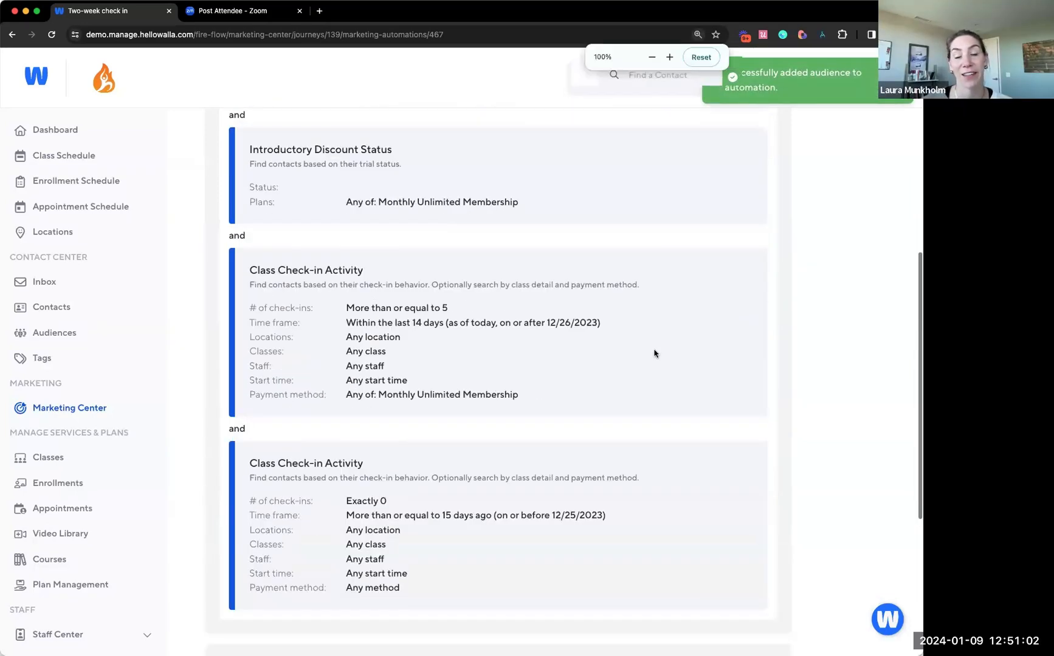
pyautogui.scroll(1, 654, 353)
pyautogui.scroll(1, 654, 354)
pyautogui.press('super+minus')
pyautogui.scroll(1, 654, 354)
pyautogui.scroll(1, 653, 354)
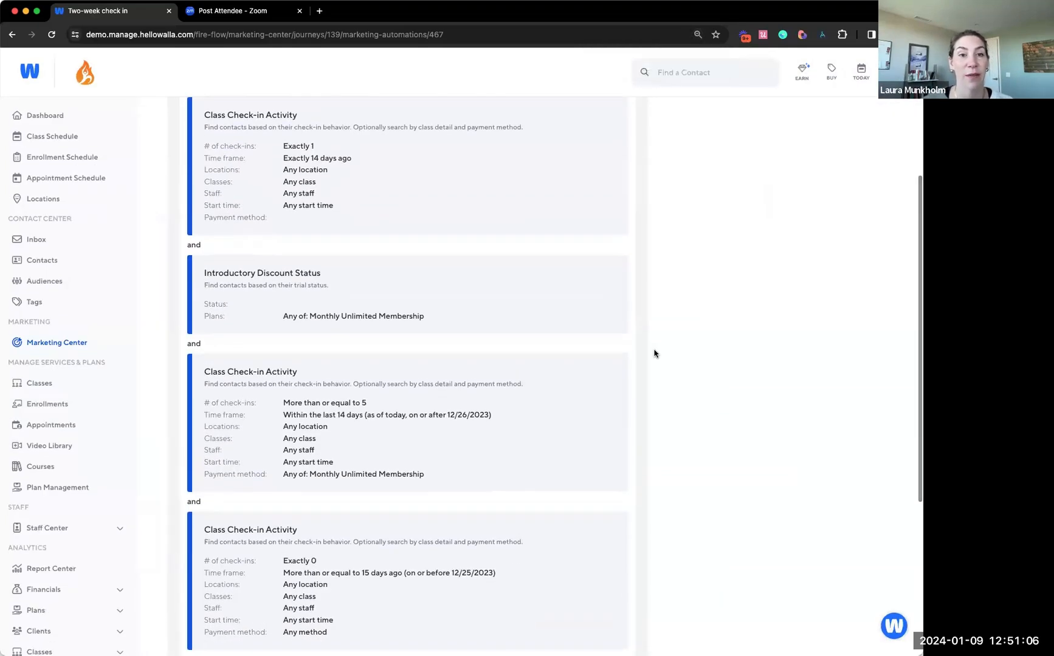
pyautogui.scroll(1, 653, 354)
pyautogui.press('super+plus')
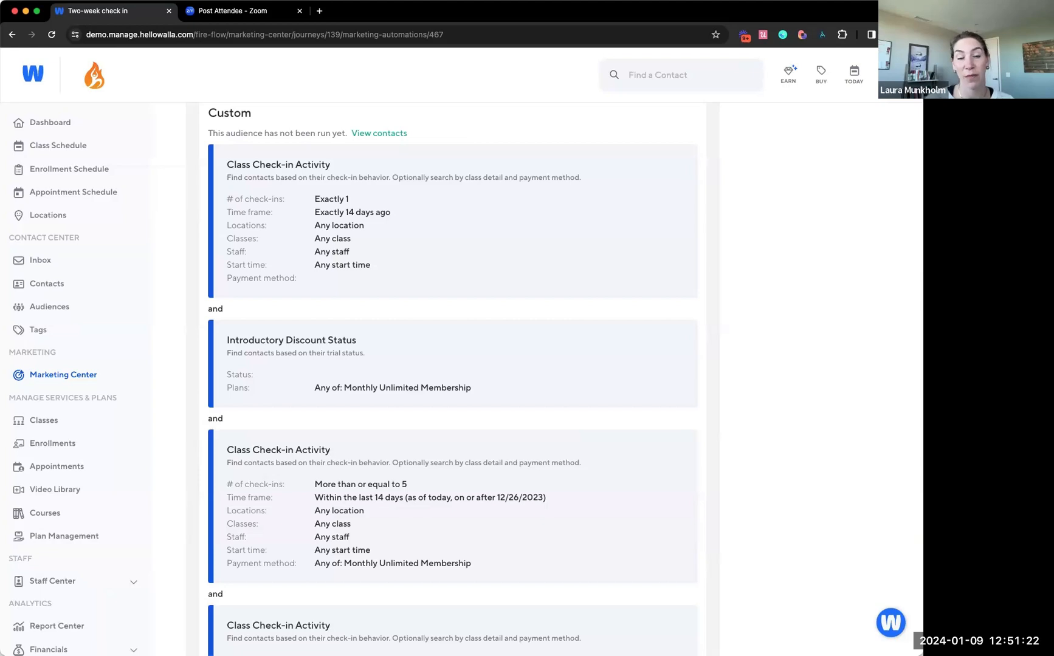
pyautogui.scroll(-5, 398, 313)
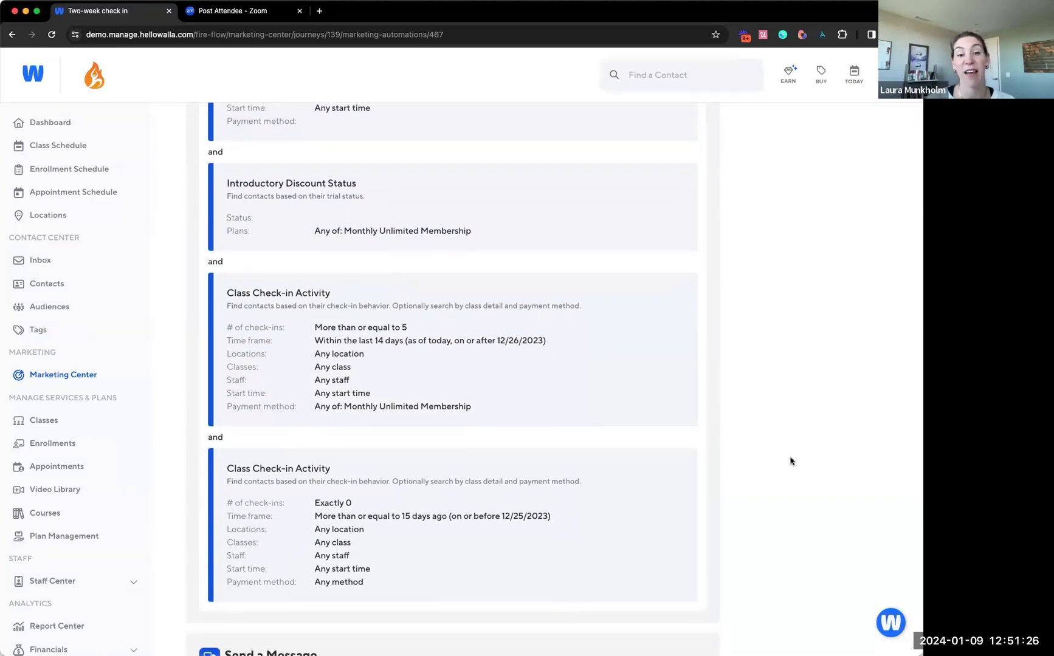
pyautogui.scroll(-4, 790, 461)
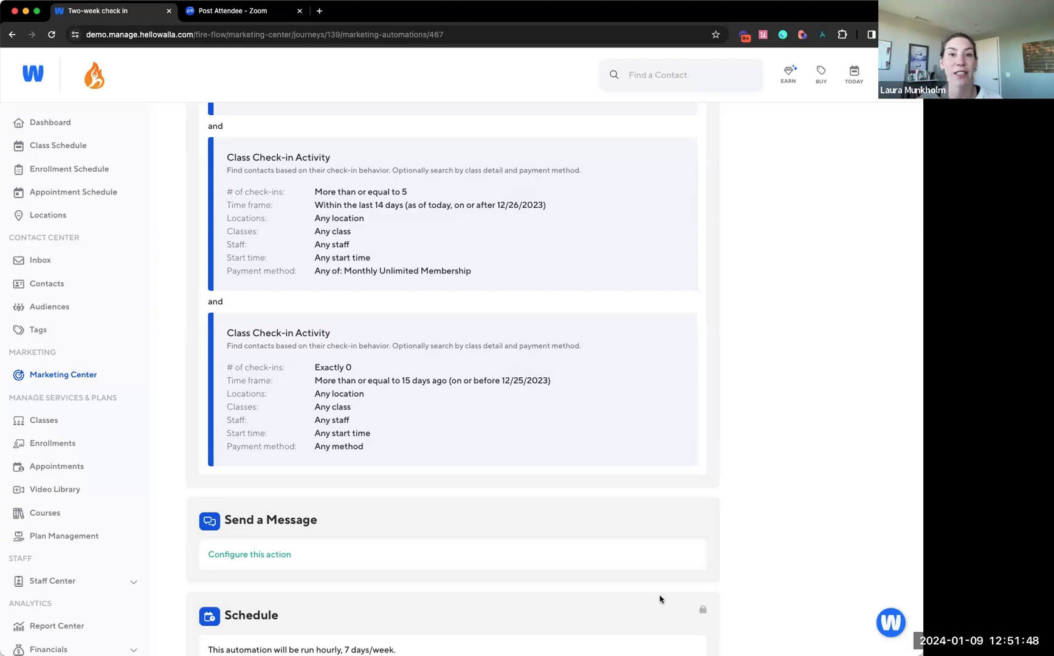
pyautogui.scroll(5, 661, 430)
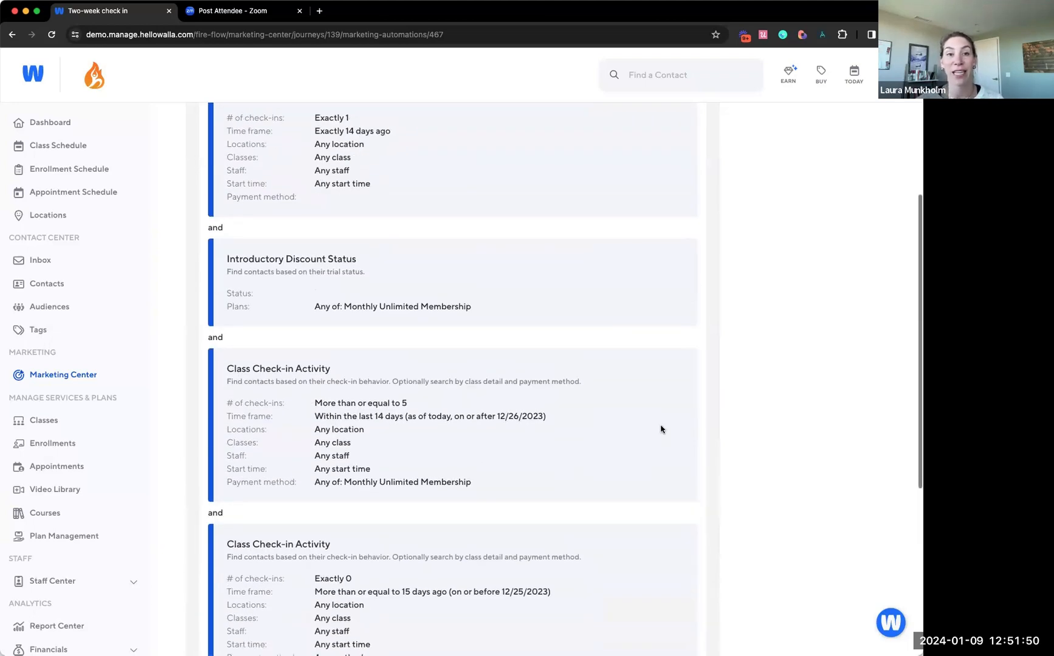
pyautogui.scroll(5, 662, 429)
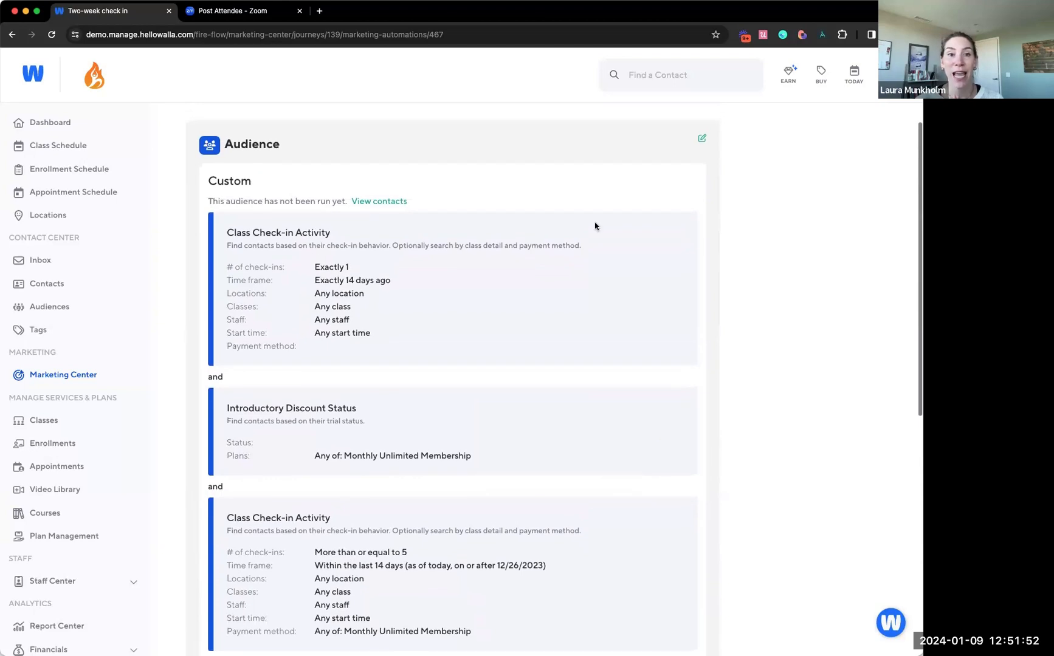
# Reopen the Two-week check in audience for editing, examine its check-in and discount conditions, and return to the journey's automations
pyautogui.click(703, 141)
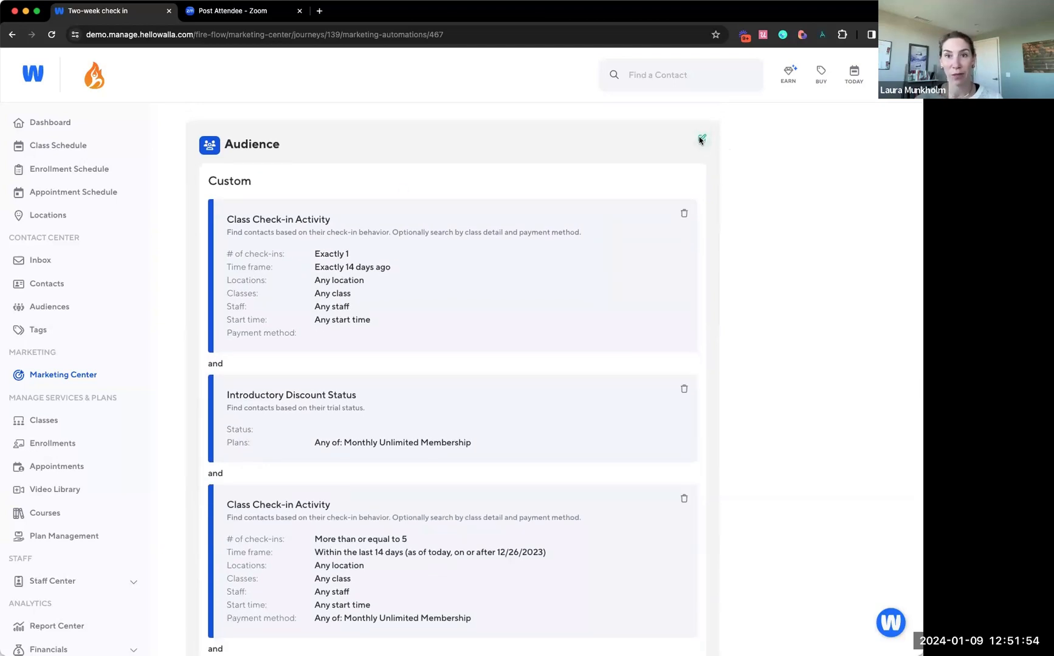
pyautogui.scroll(-5, 616, 353)
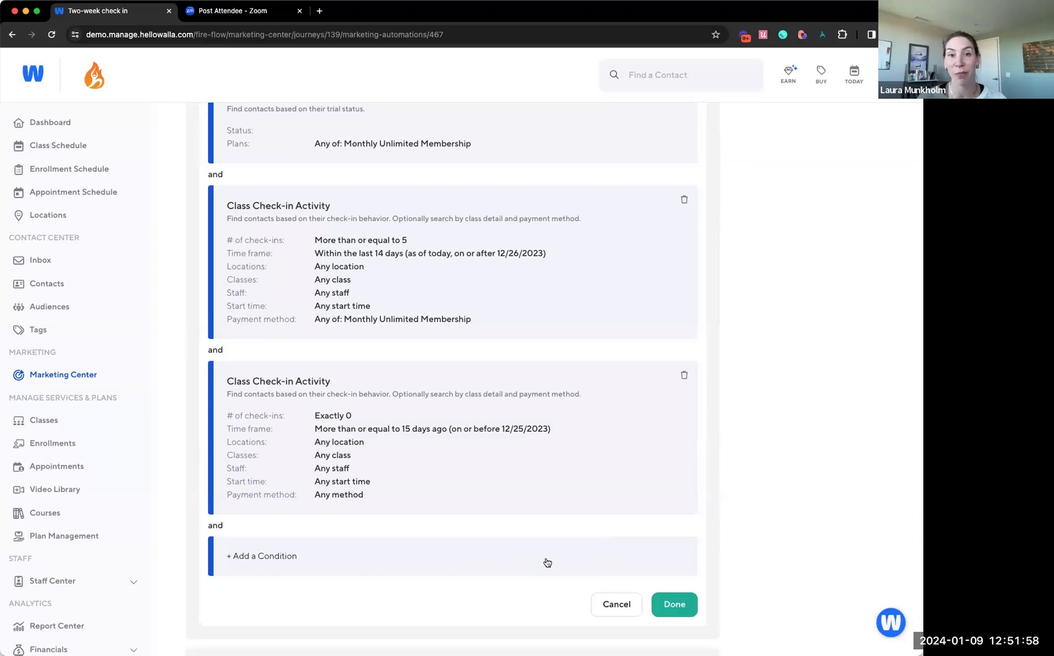
pyautogui.scroll(3, 583, 406)
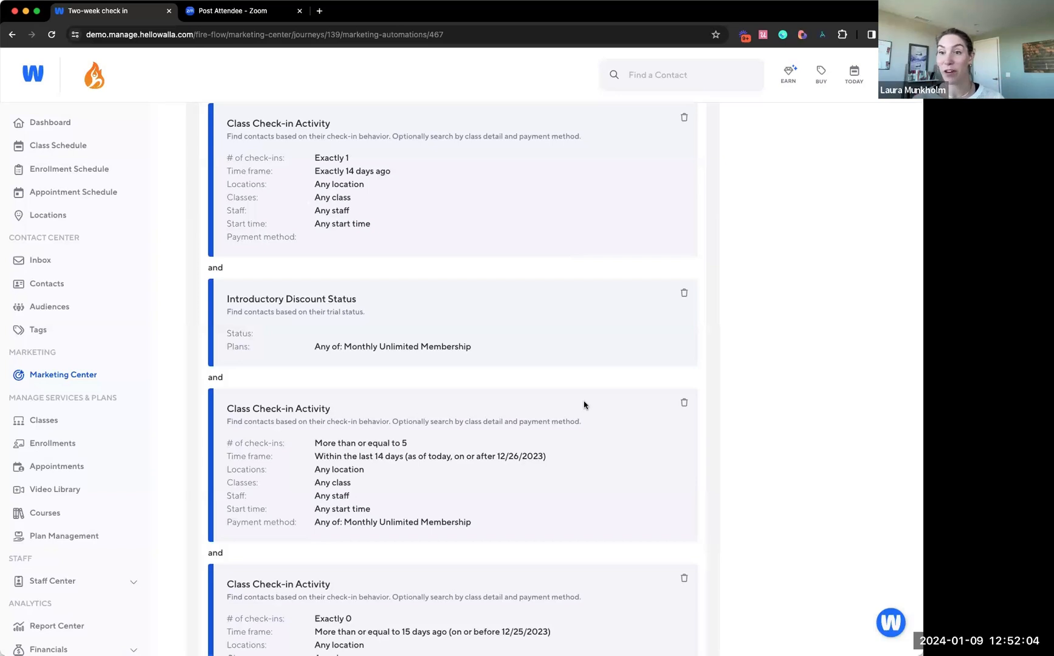
pyautogui.scroll(3, 584, 406)
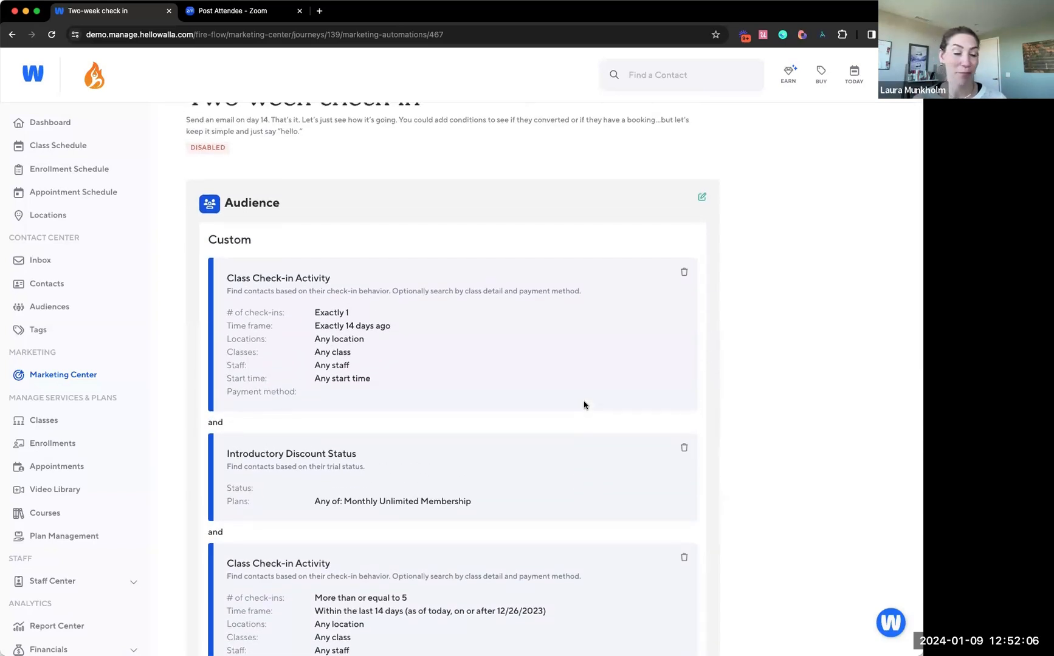
pyautogui.scroll(2, 467, 282)
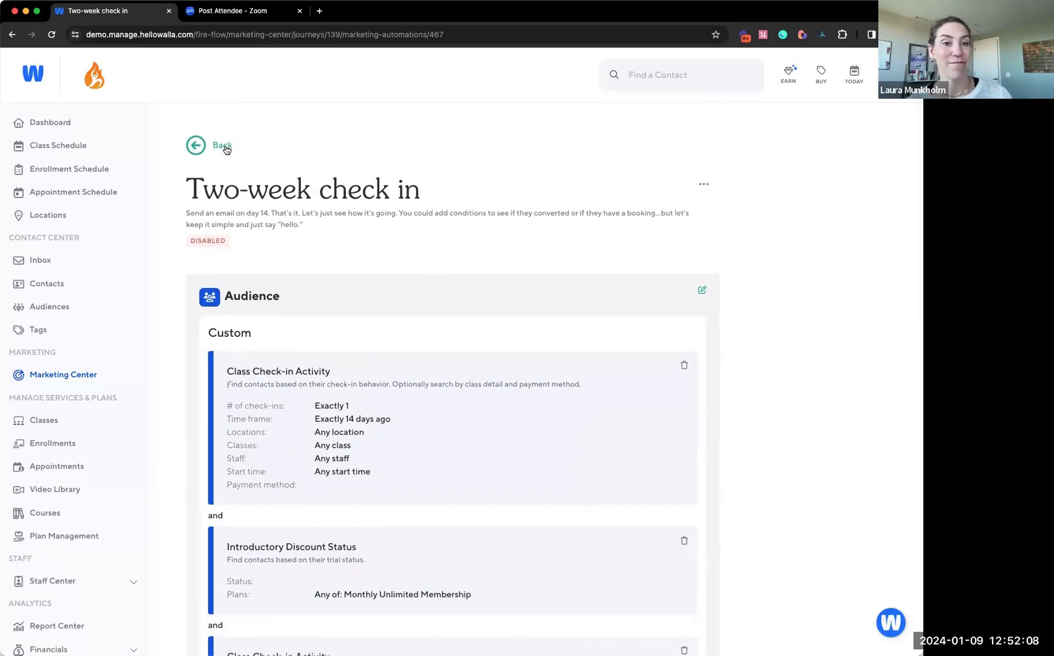
pyautogui.click(225, 152)
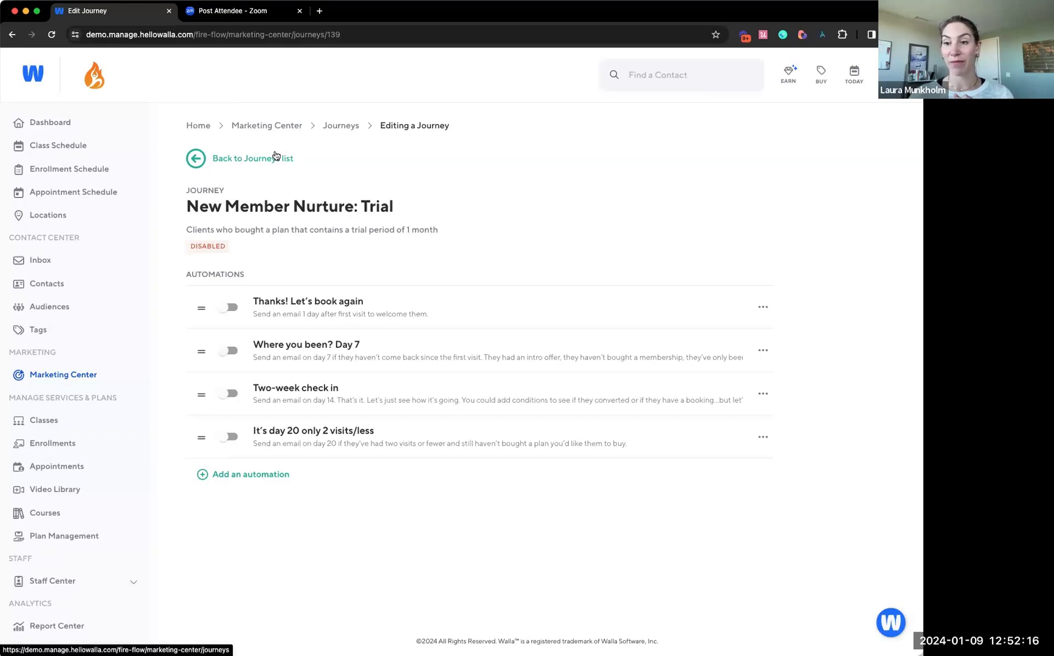
# Start a new audience in the Audiences list and name it Inactive Clients
pyautogui.click(63, 311)
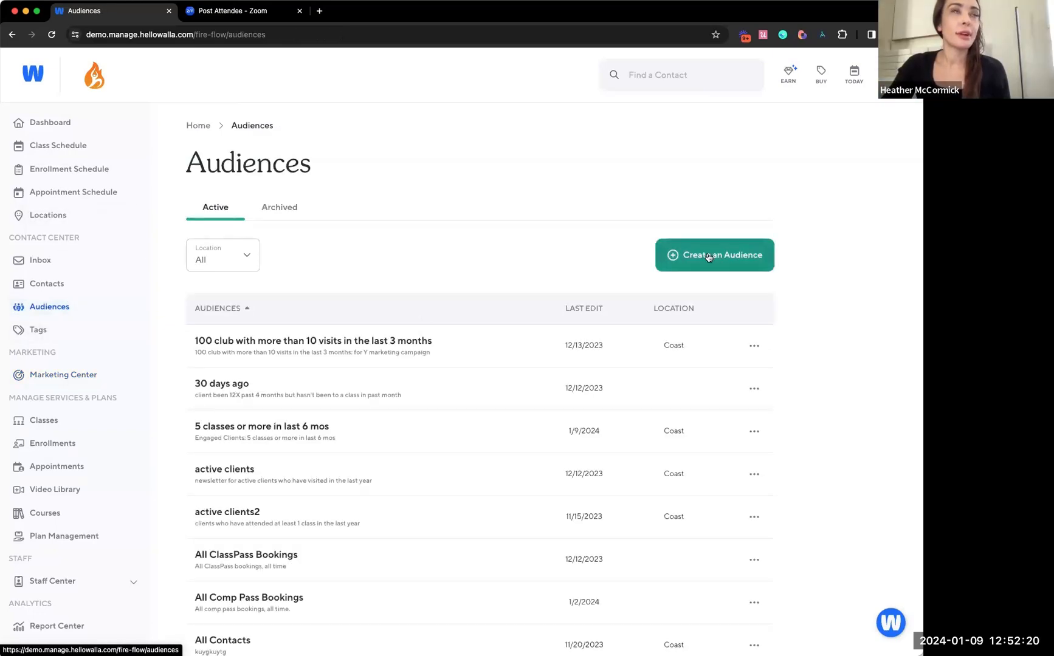
pyautogui.click(708, 257)
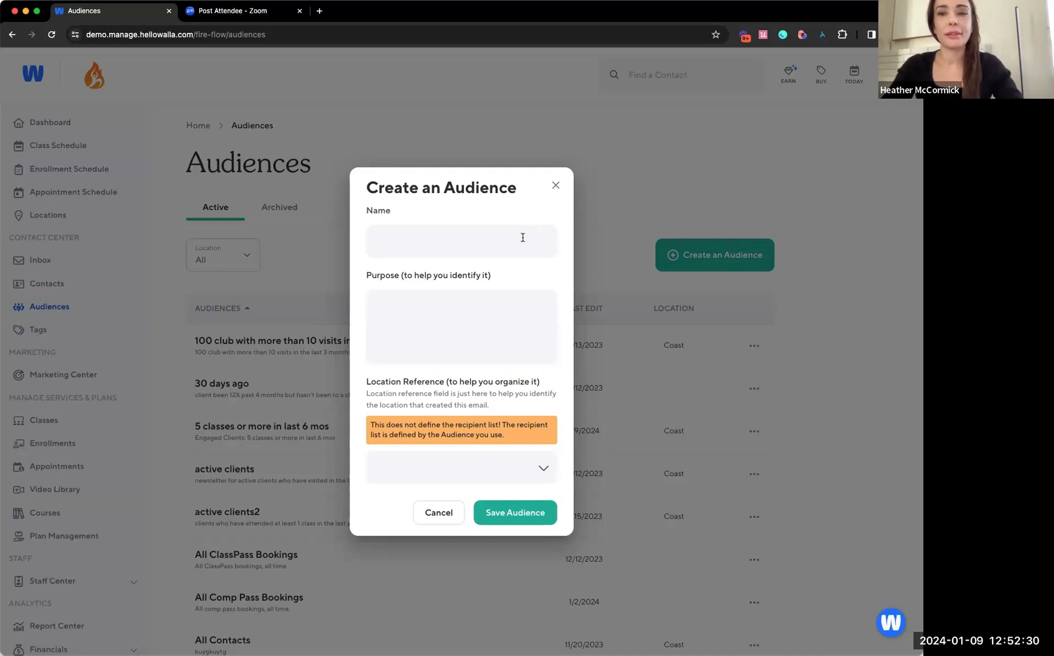
pyautogui.click(499, 239)
pyautogui.write('Ina')
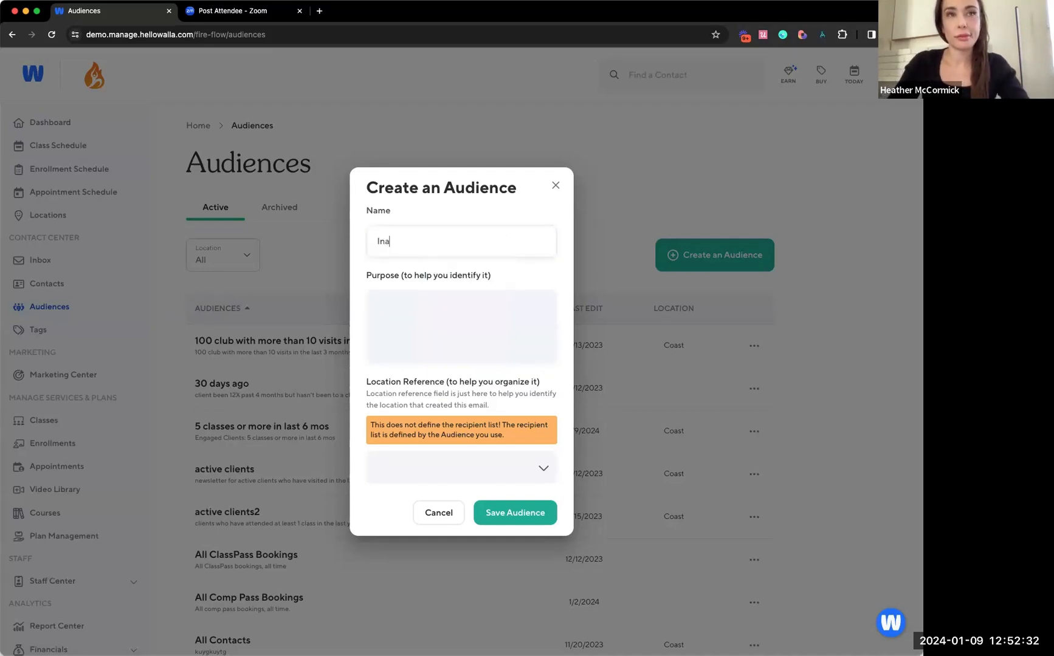
pyautogui.write('ctive Clients')
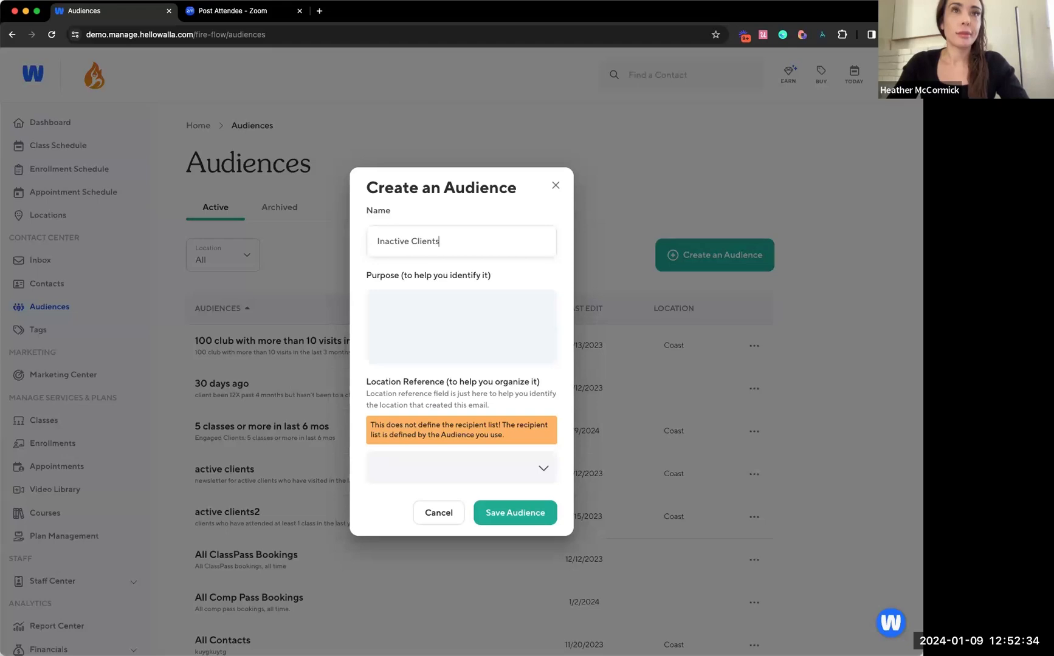
# Enter the purpose "Clients with 0 visits last 90 days" and save the new audience
pyautogui.click(494, 326)
pyautogui.write('Client')
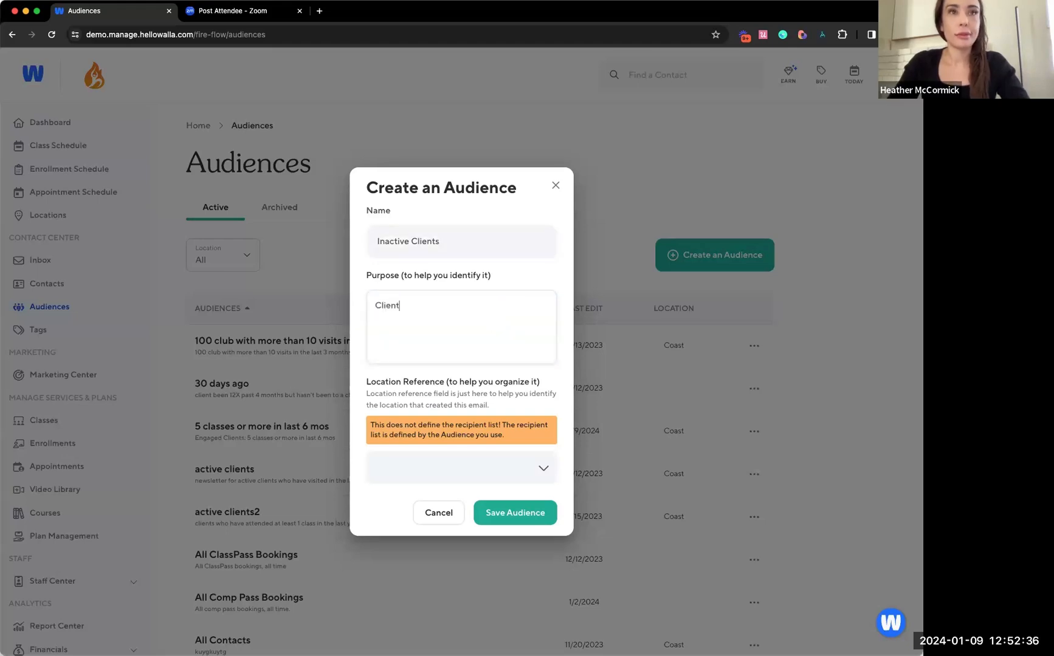
pyautogui.write('s with 0 visits la')
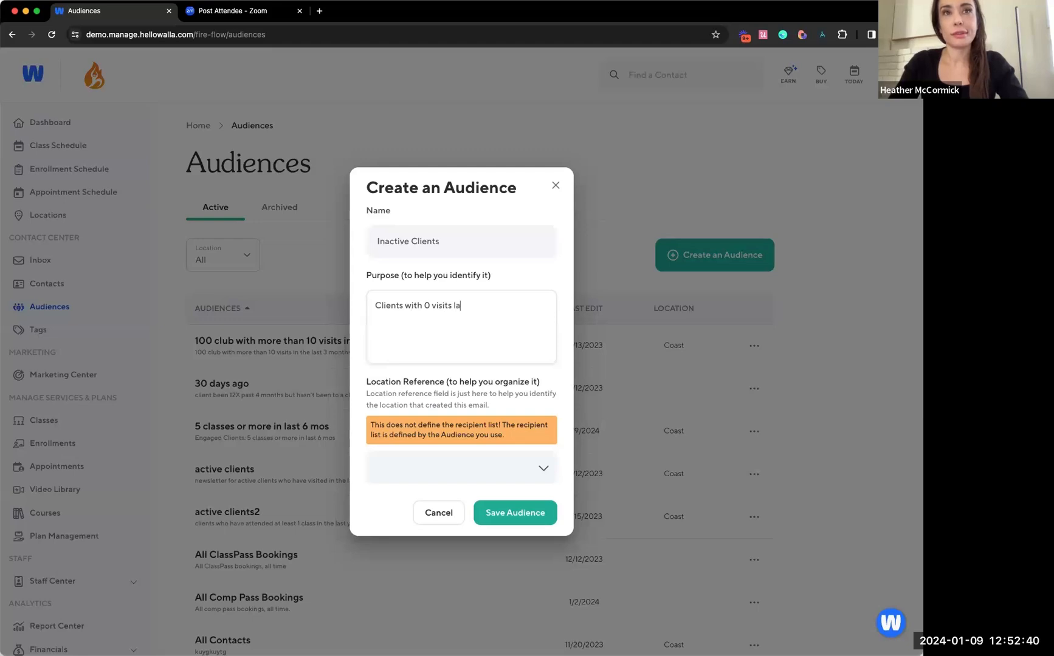
pyautogui.write('st 90 days')
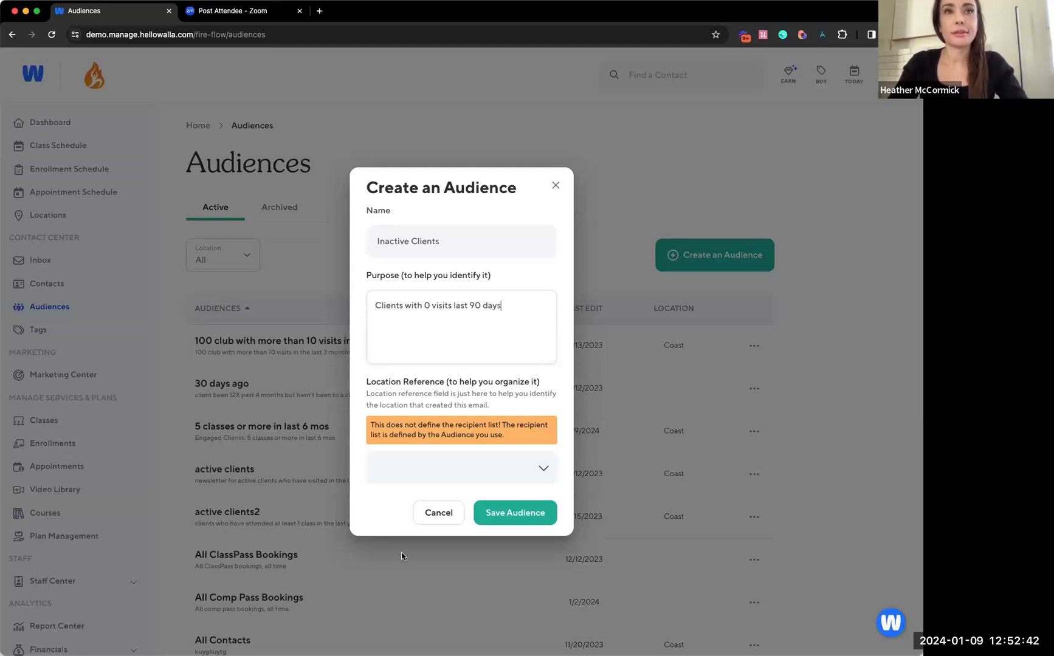
pyautogui.click(524, 513)
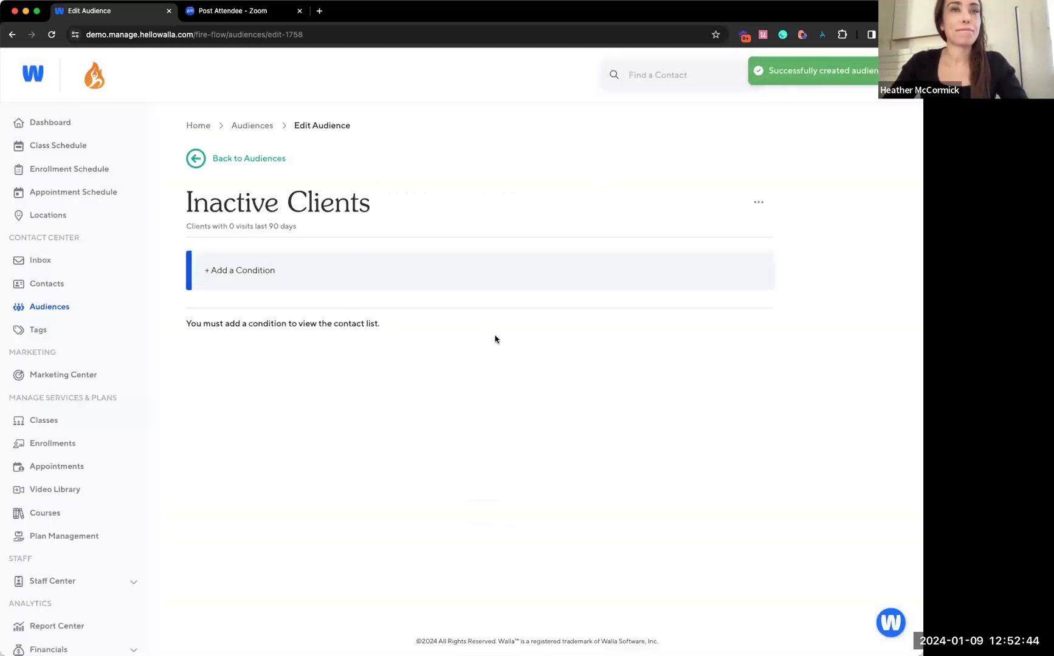
# Add a Class Check-in Activity condition to the Inactive Clients audience for exactly 0 check-ins
pyautogui.click(444, 266)
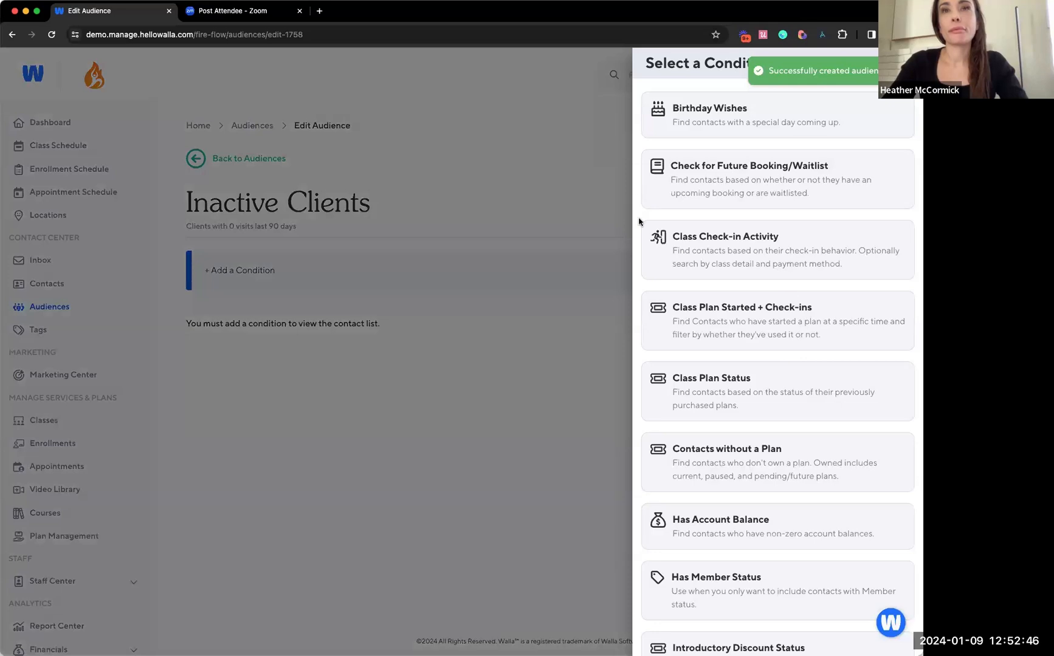
pyautogui.click(755, 242)
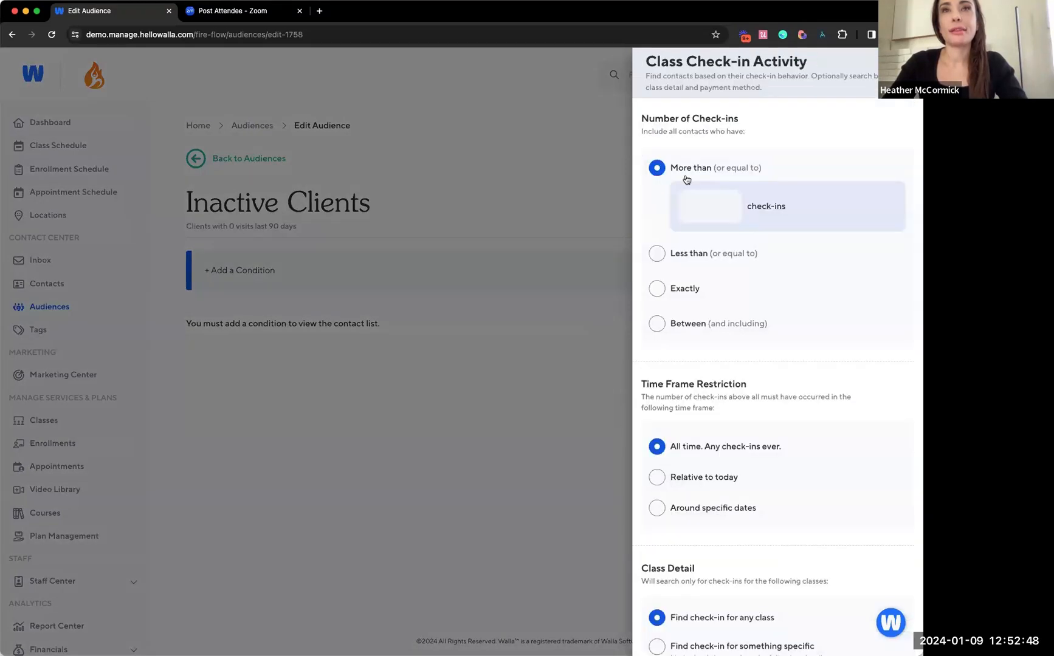
pyautogui.click(680, 284)
pyautogui.click(721, 276)
pyautogui.write('0')
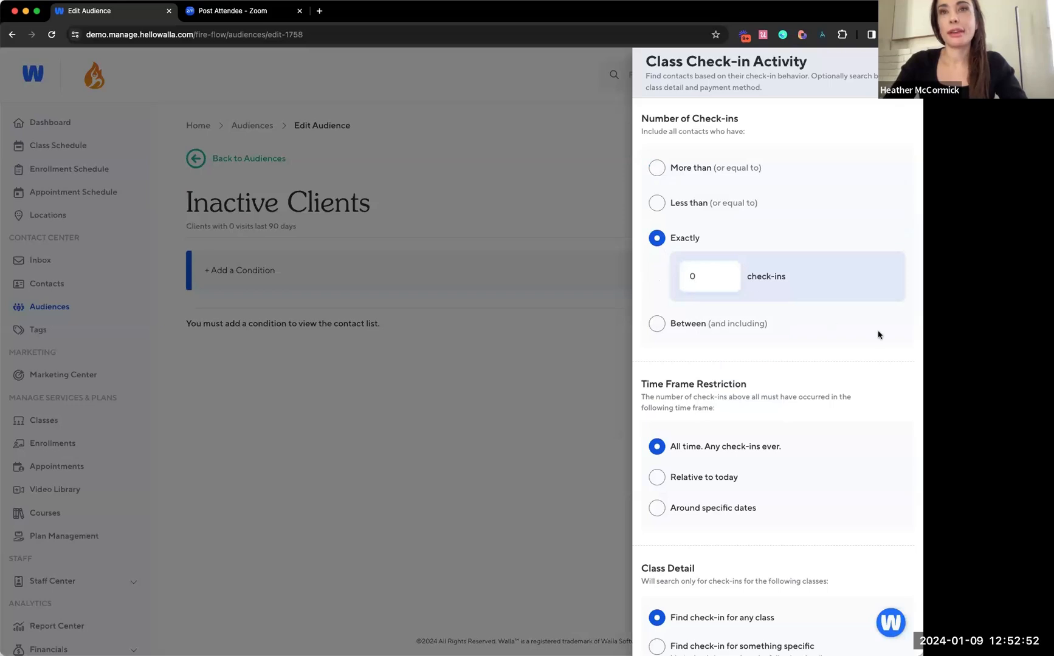
# Set the condition's time frame relative to today, within the last 90 days, and save it for any class and payment method
pyautogui.scroll(-3, 877, 334)
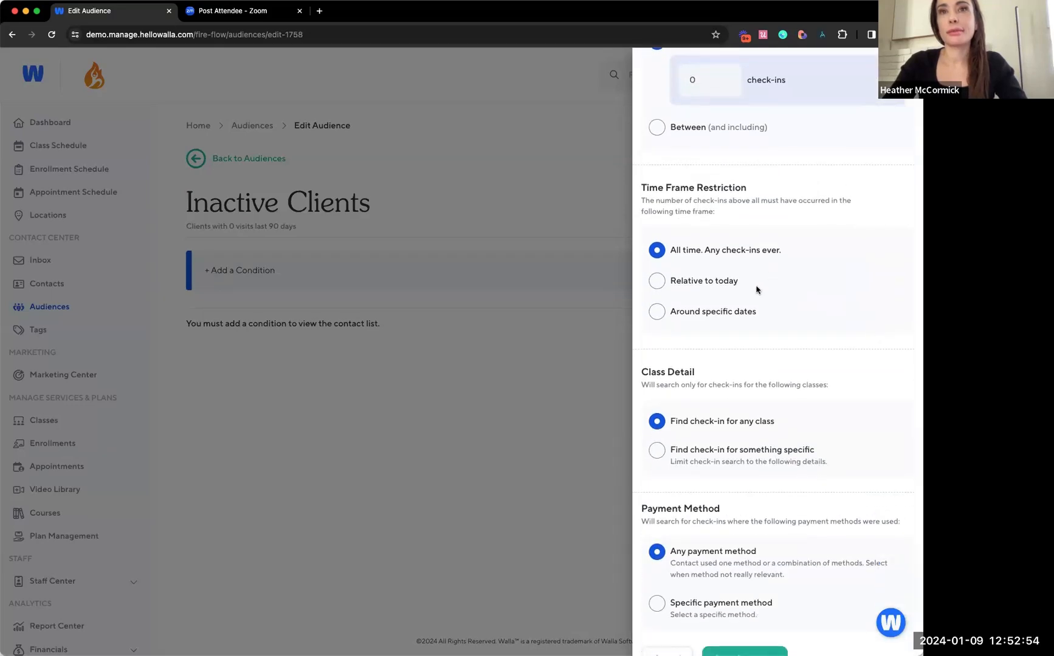
pyautogui.click(725, 281)
pyautogui.click(730, 359)
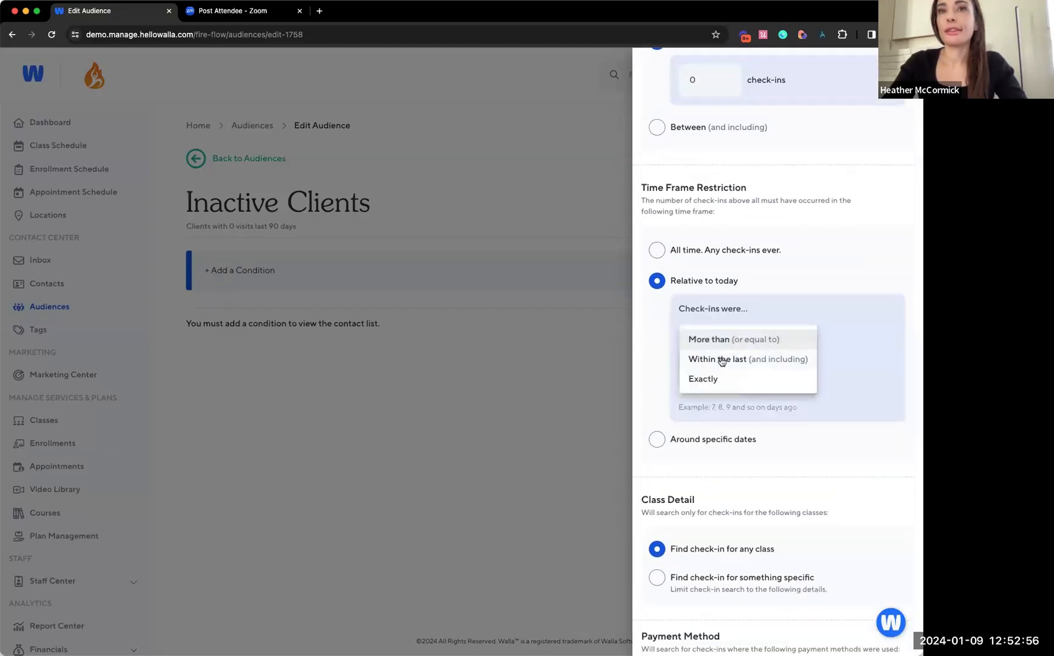
pyautogui.click(721, 360)
pyautogui.click(715, 381)
pyautogui.write('90')
pyautogui.scroll(-2, 733, 458)
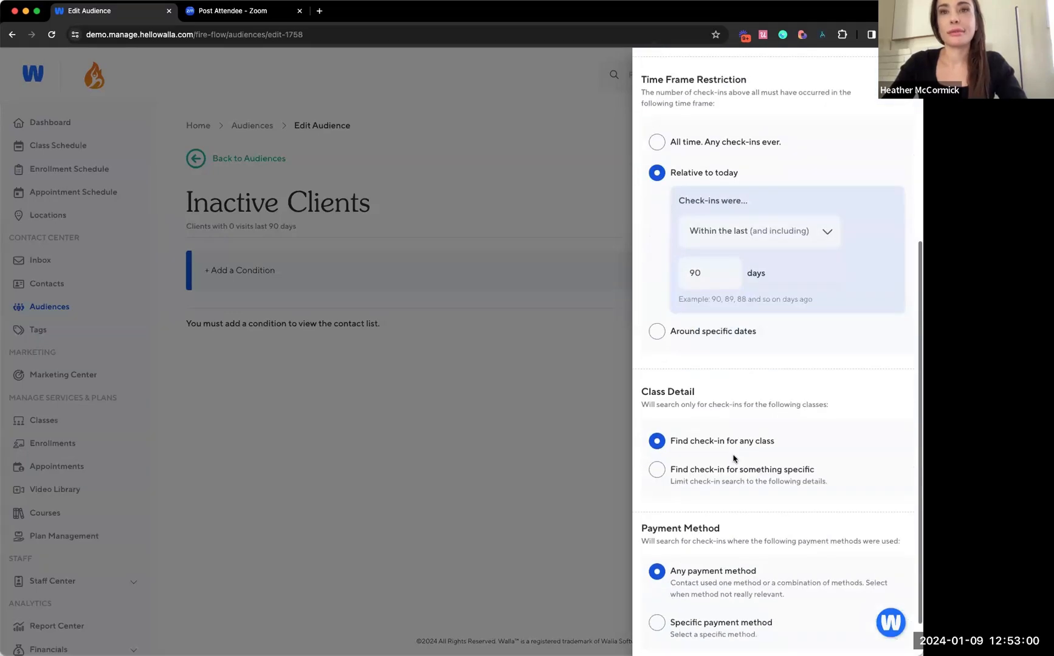
pyautogui.click(734, 626)
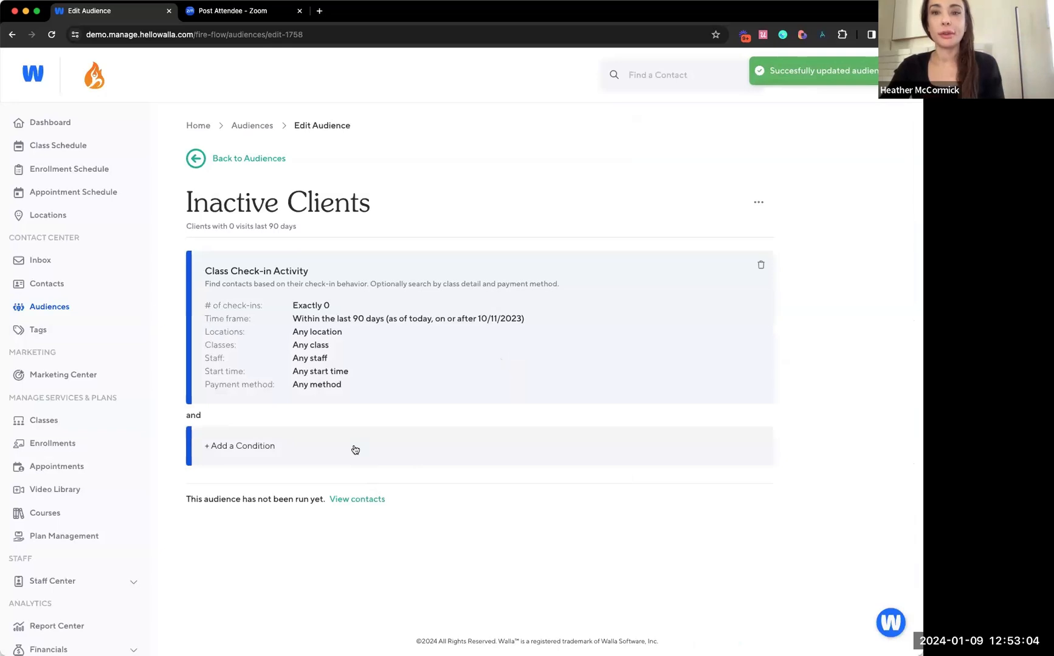
# Add a Check for Future Booking/Waitlist condition with the status No future bookings, not waitlisted, and save it
pyautogui.click(355, 450)
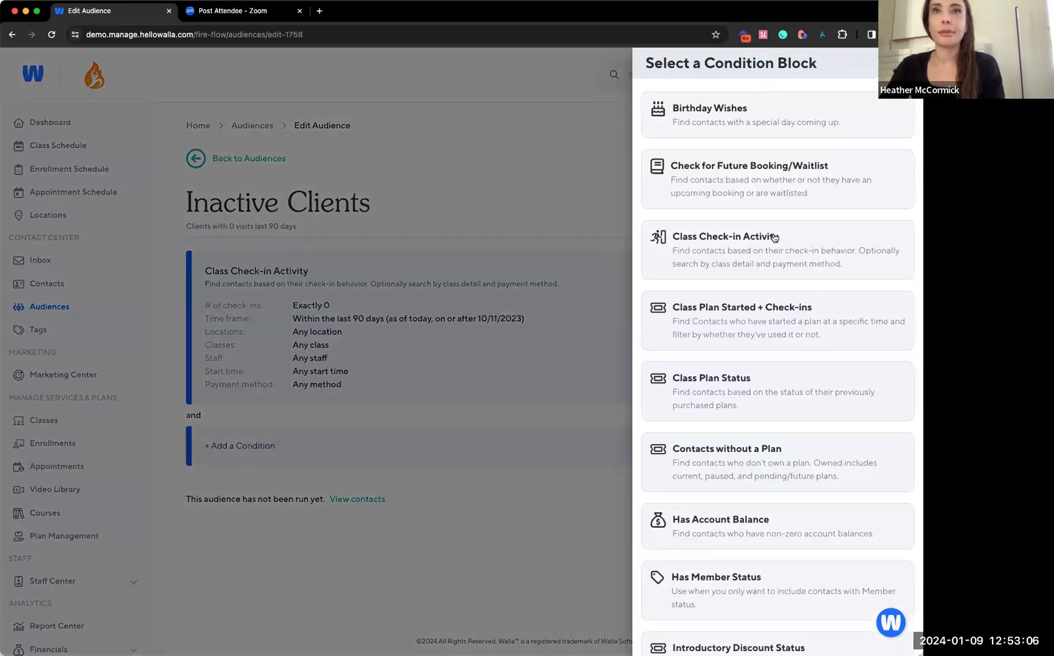
pyautogui.click(742, 181)
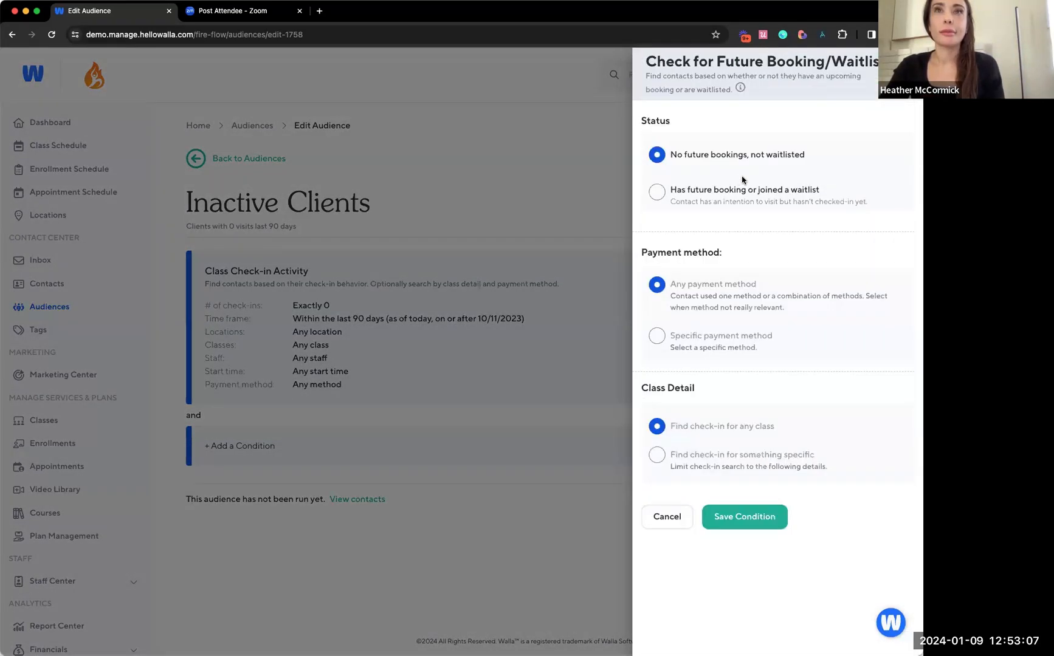
pyautogui.click(751, 514)
pyautogui.scroll(-1, 729, 455)
pyautogui.scroll(-2, 729, 448)
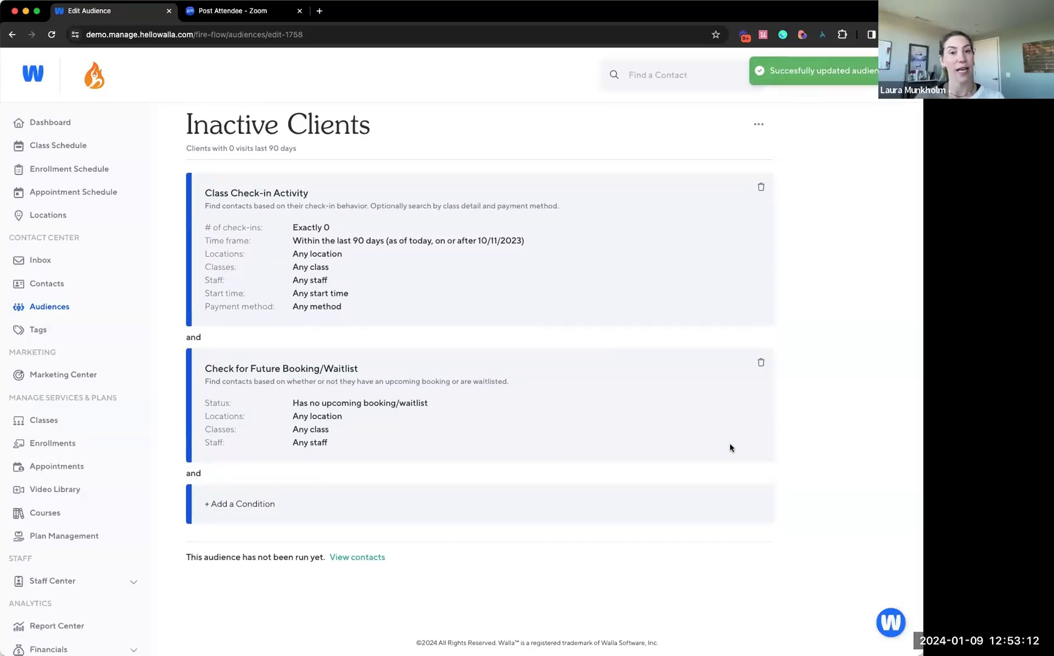
pyautogui.scroll(1, 730, 448)
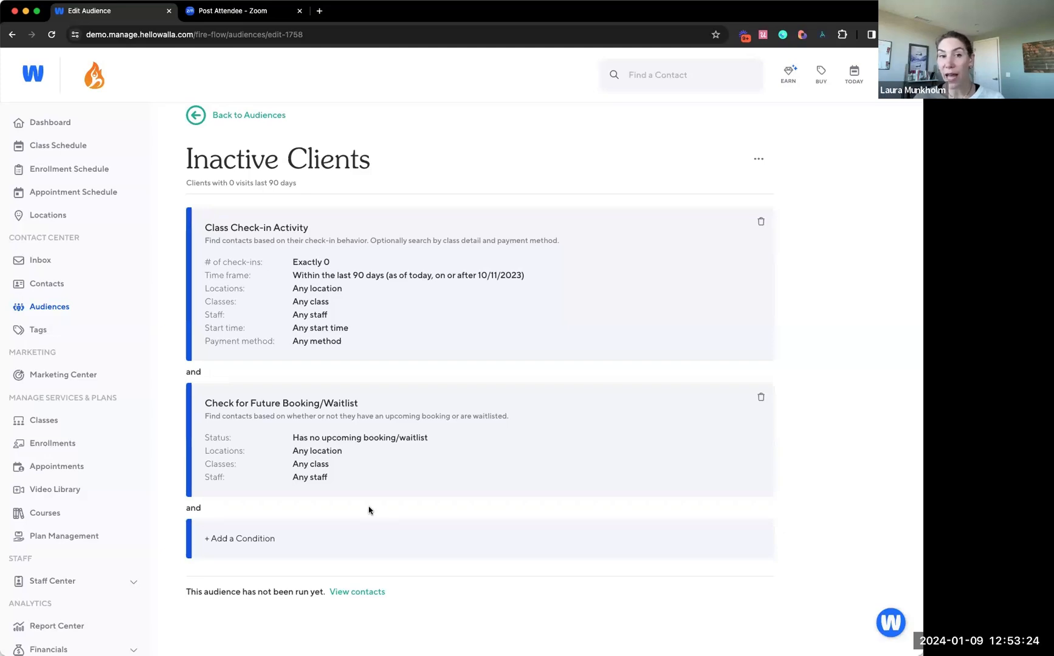
# Add and save another Class Check-in Activity condition for more than or equal to 1 check-in over all time
pyautogui.click(261, 545)
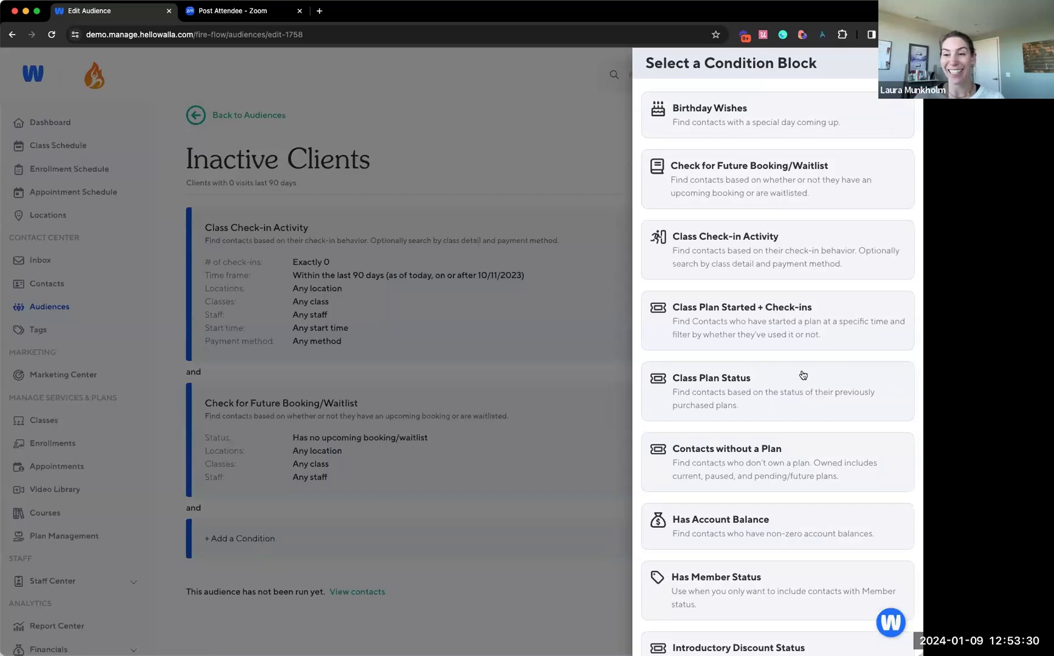
pyautogui.click(725, 259)
pyautogui.click(700, 208)
pyautogui.write('1')
pyautogui.click(822, 239)
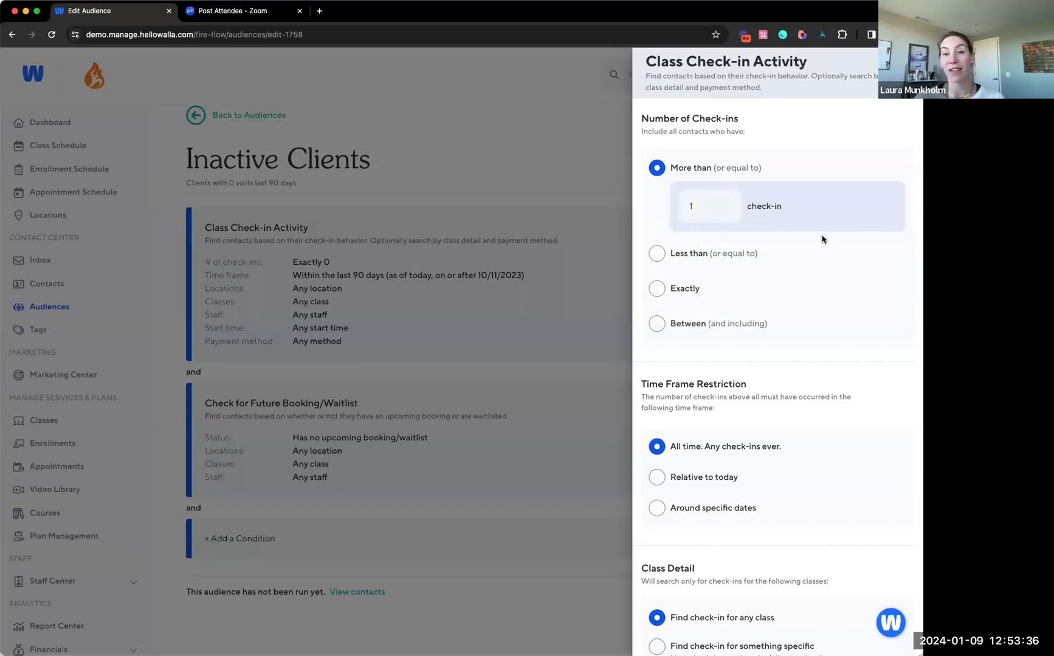
pyautogui.scroll(-3, 823, 239)
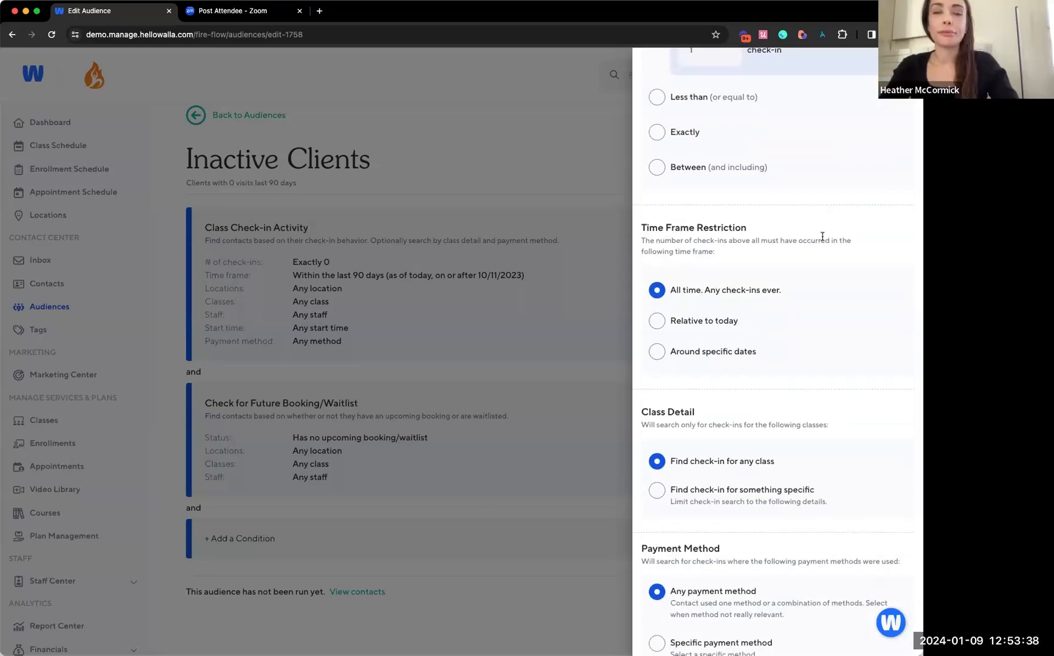
pyautogui.scroll(-2, 822, 237)
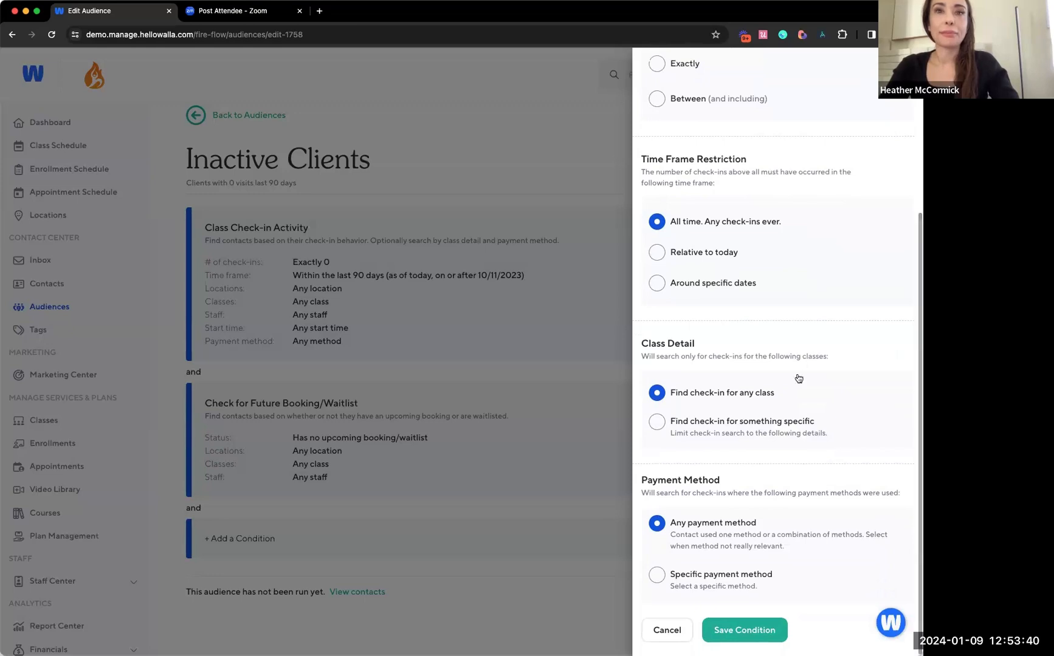
pyautogui.click(748, 632)
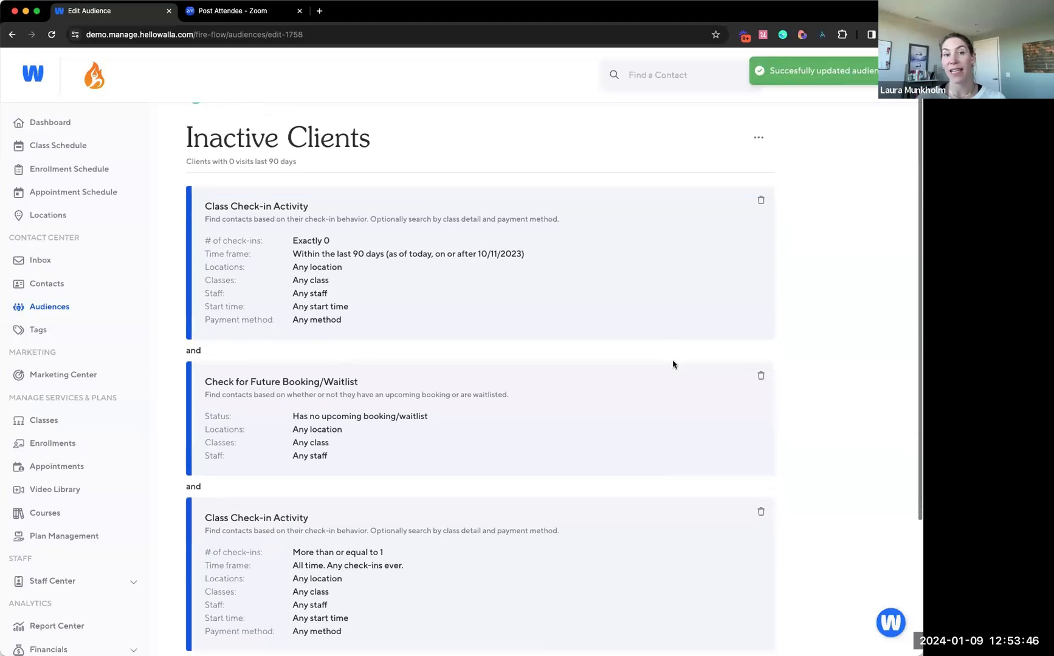
# Review how the check-in and future booking conditions combine in the Inactive Clients audience
pyautogui.scroll(-1, 672, 364)
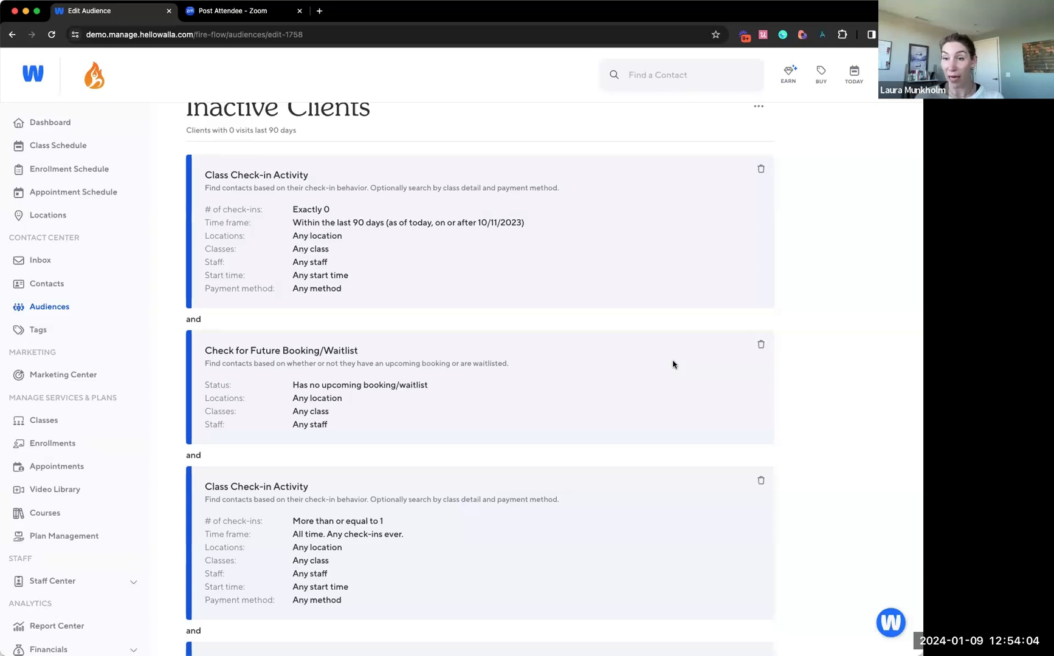
pyautogui.scroll(-1, 673, 364)
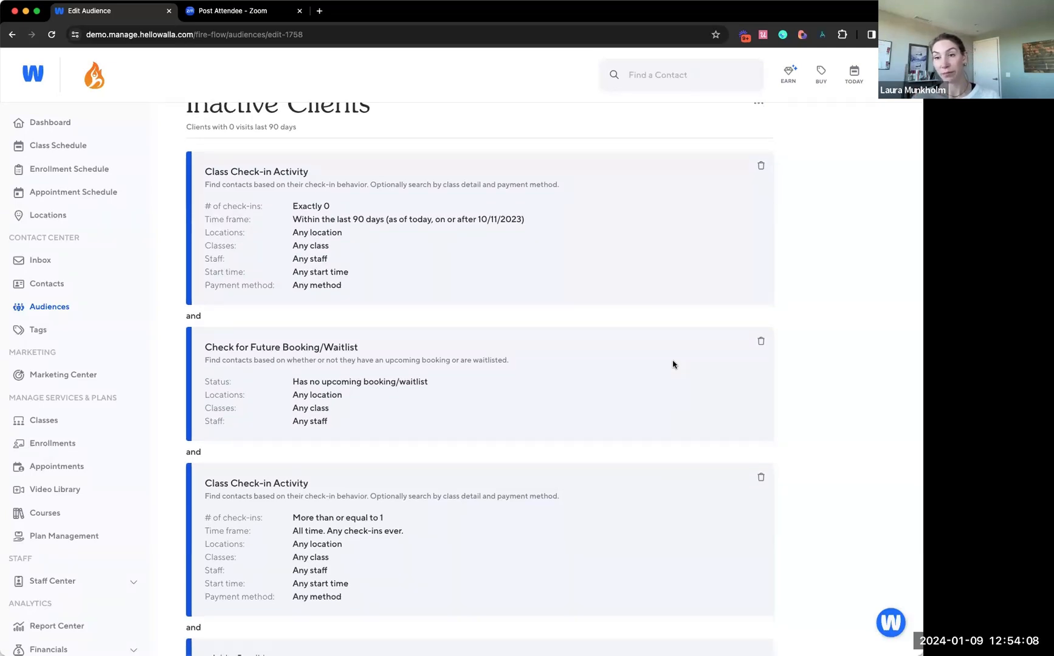
pyautogui.scroll(-1, 672, 364)
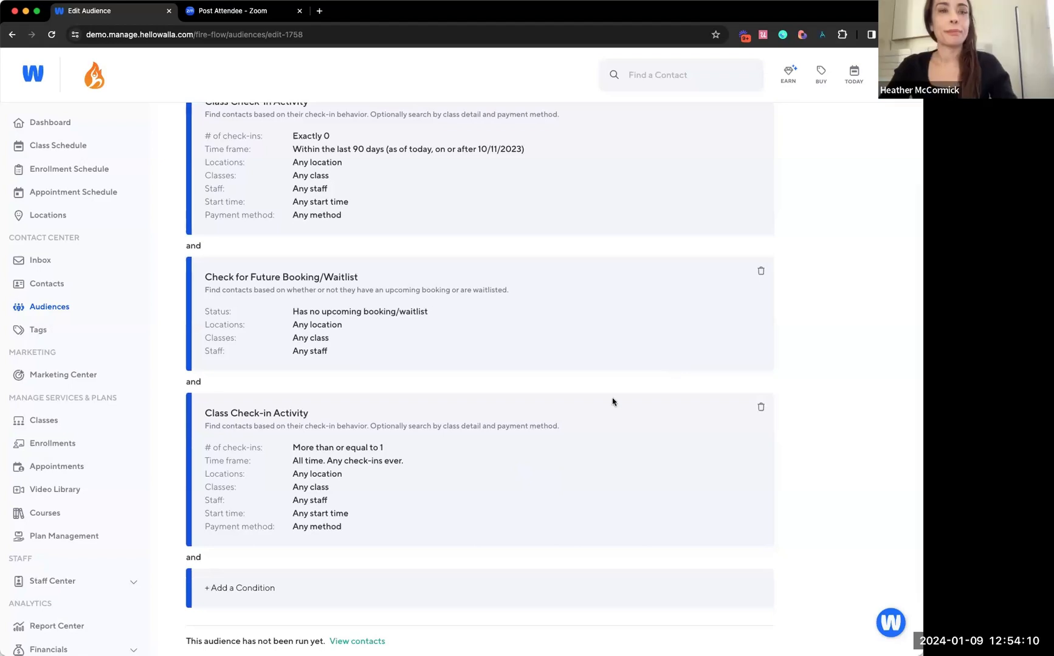
pyautogui.scroll(1, 468, 328)
pyautogui.scroll(2, 468, 328)
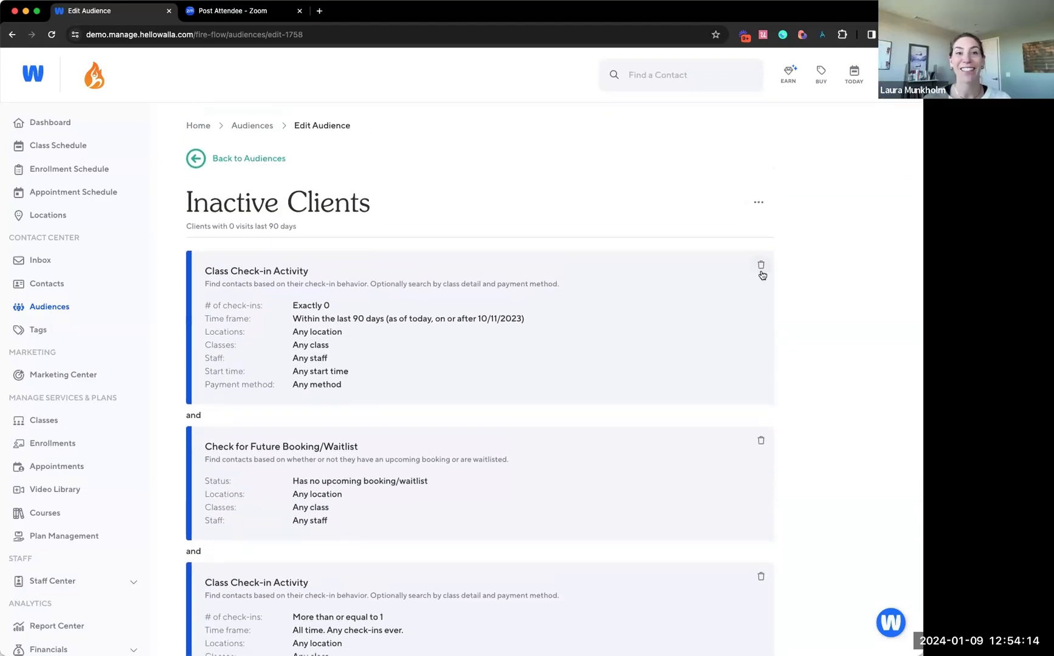
pyautogui.scroll(-1, 762, 276)
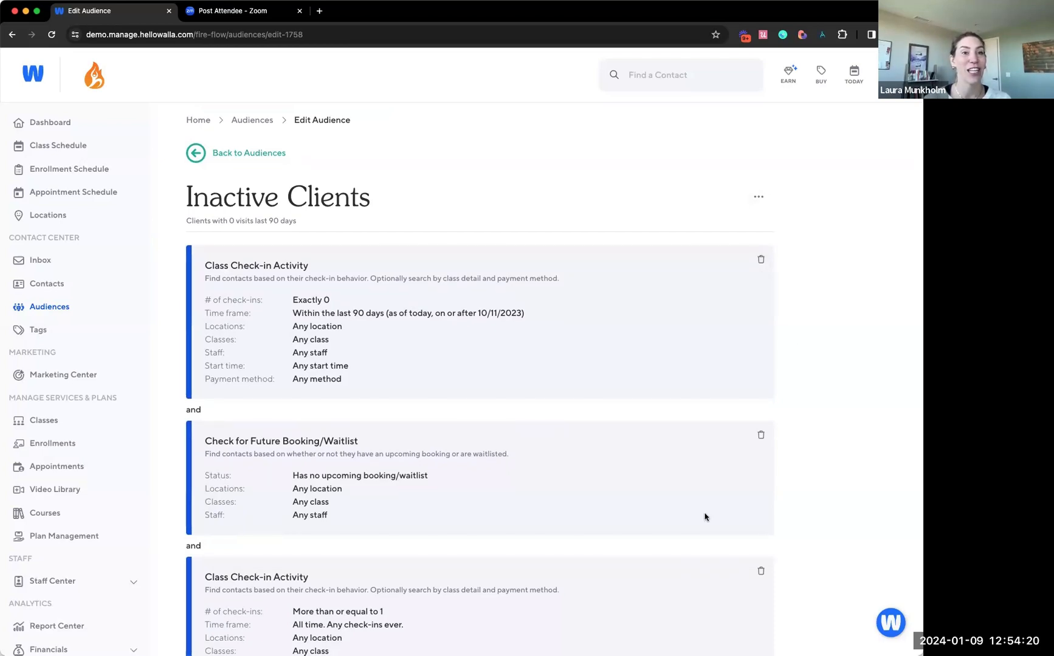
# Delete all three existing conditions from the Inactive Clients audience
pyautogui.scroll(-2, 705, 517)
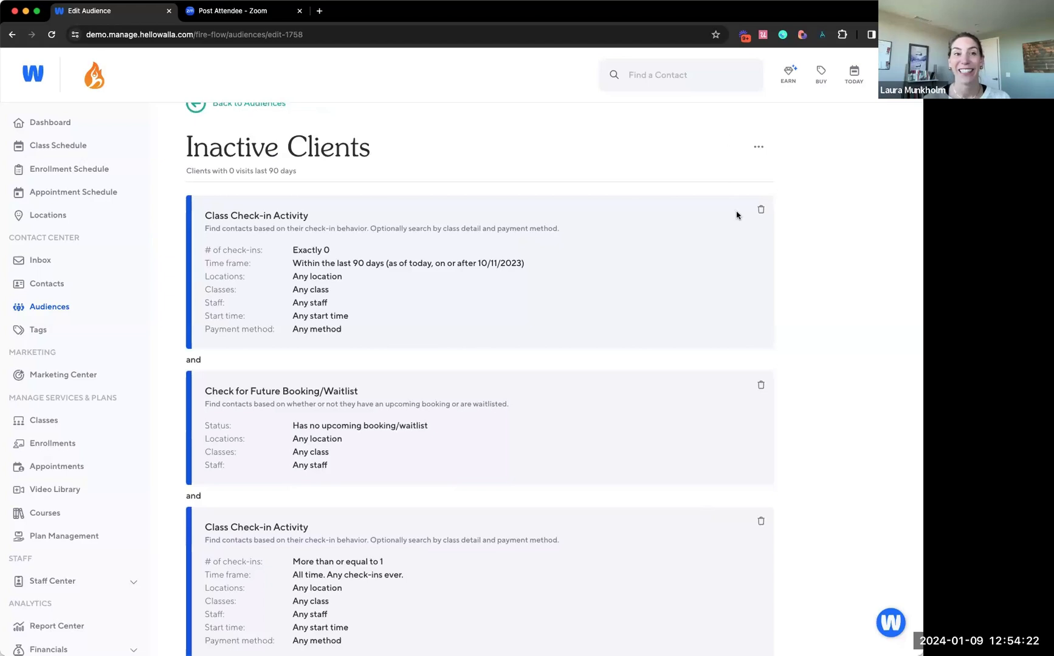
pyautogui.click(760, 210)
pyautogui.click(531, 383)
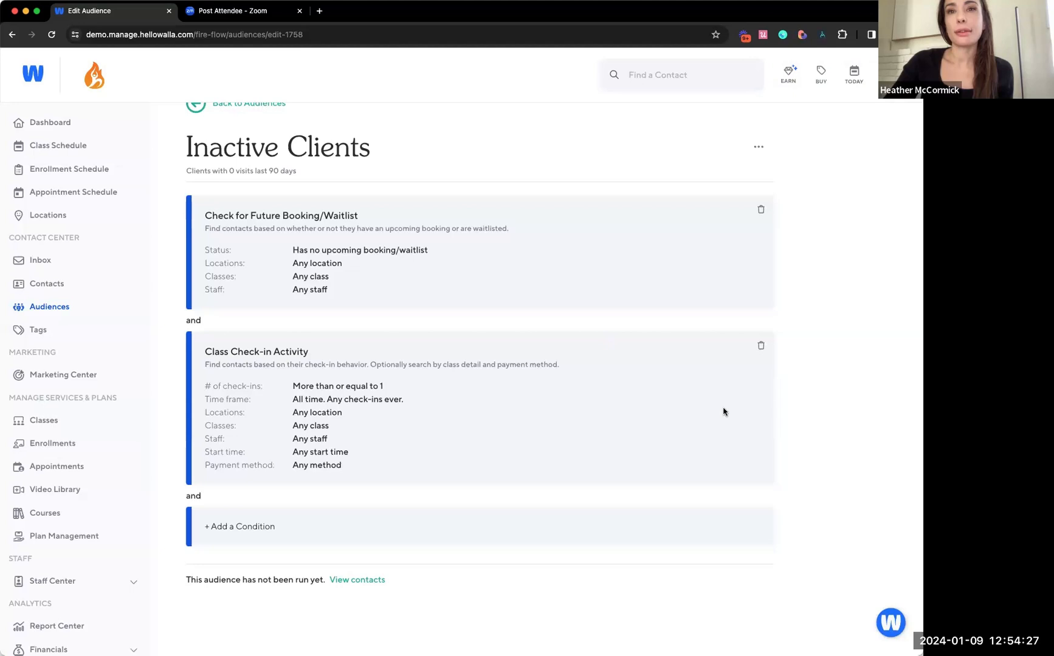
pyautogui.click(760, 347)
pyautogui.click(556, 381)
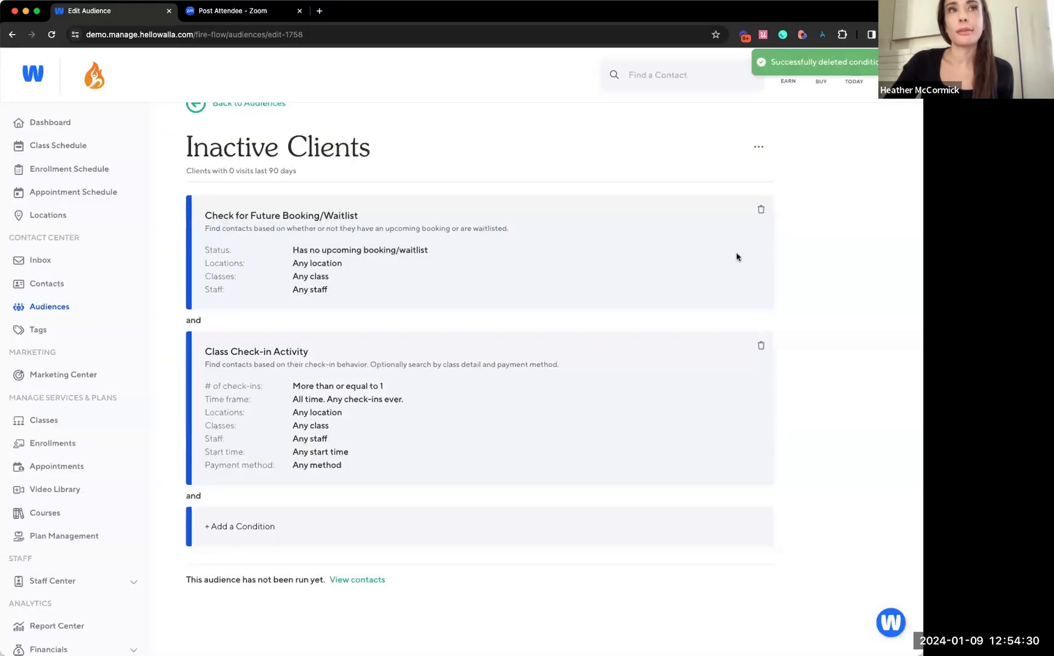
pyautogui.click(760, 266)
pyautogui.click(553, 386)
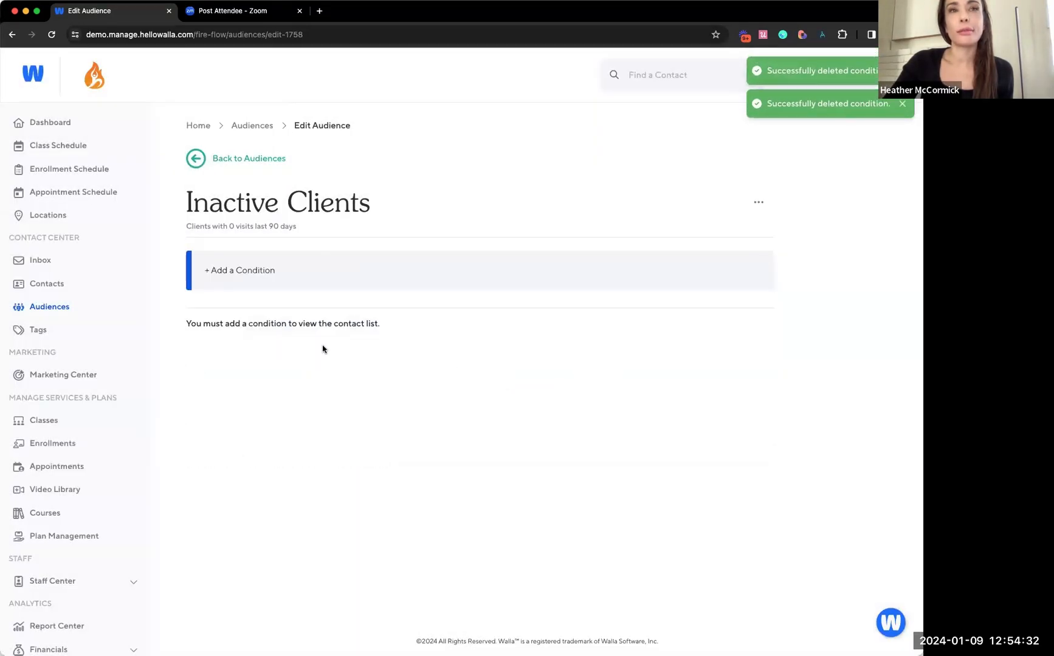
# Start a Class Plan Started + Check-ins condition limited to the specific plan 10 Class Card
pyautogui.click(258, 271)
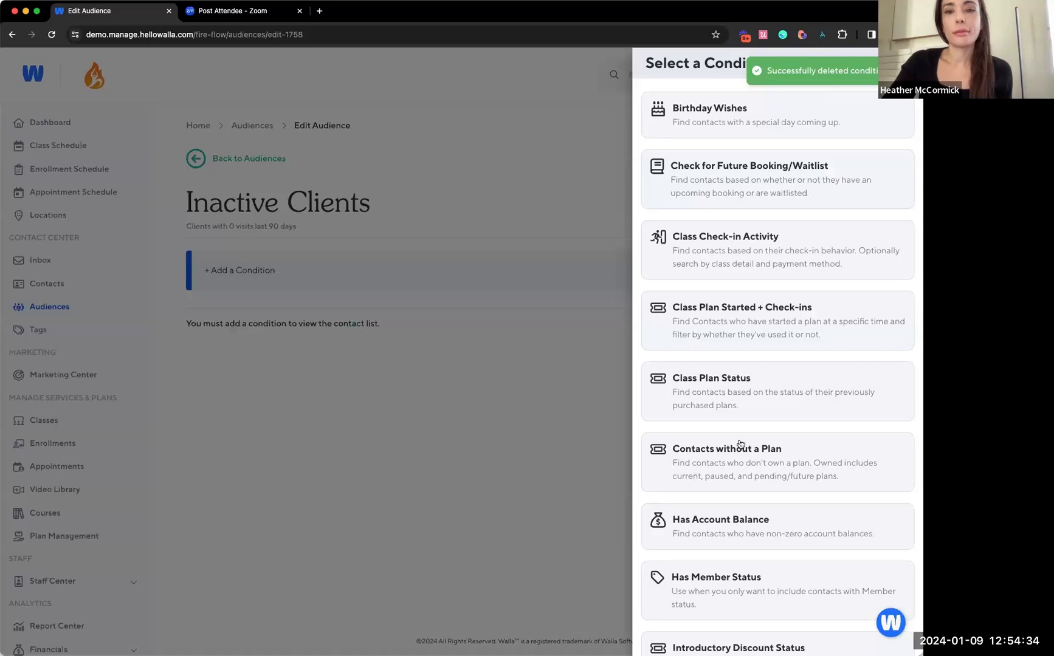
pyautogui.scroll(-2, 738, 441)
pyautogui.scroll(1, 738, 438)
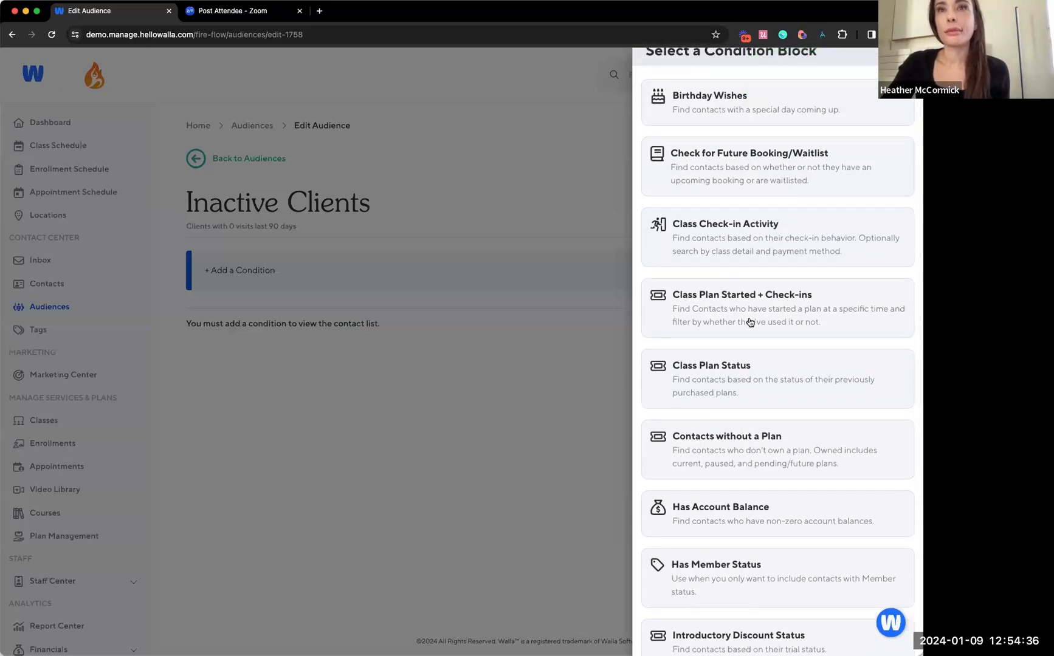
pyautogui.click(750, 322)
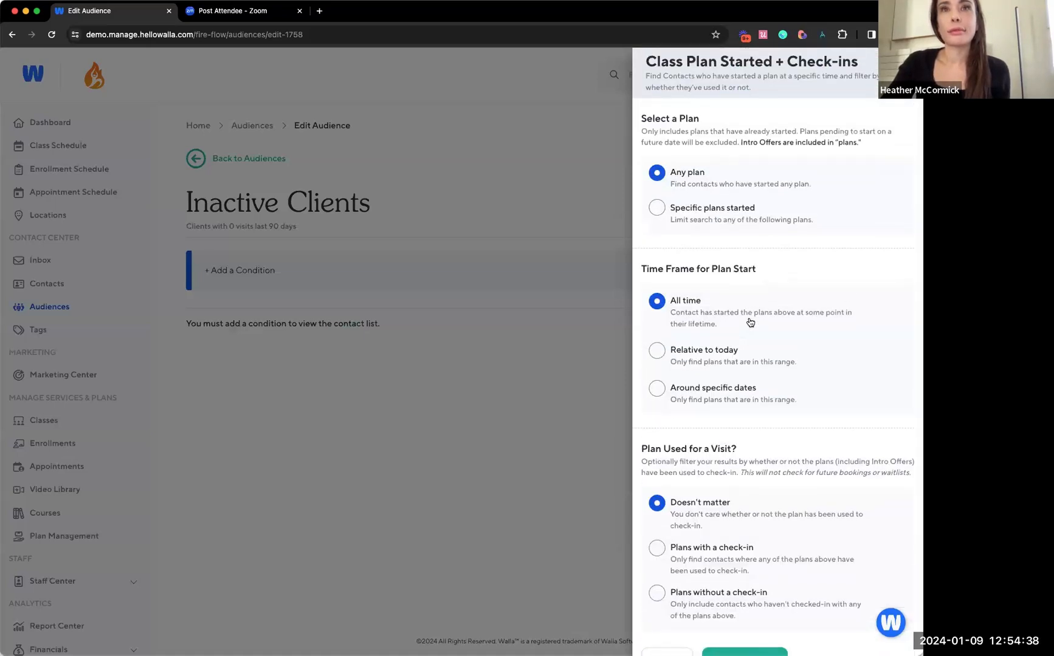
pyautogui.scroll(-1, 750, 322)
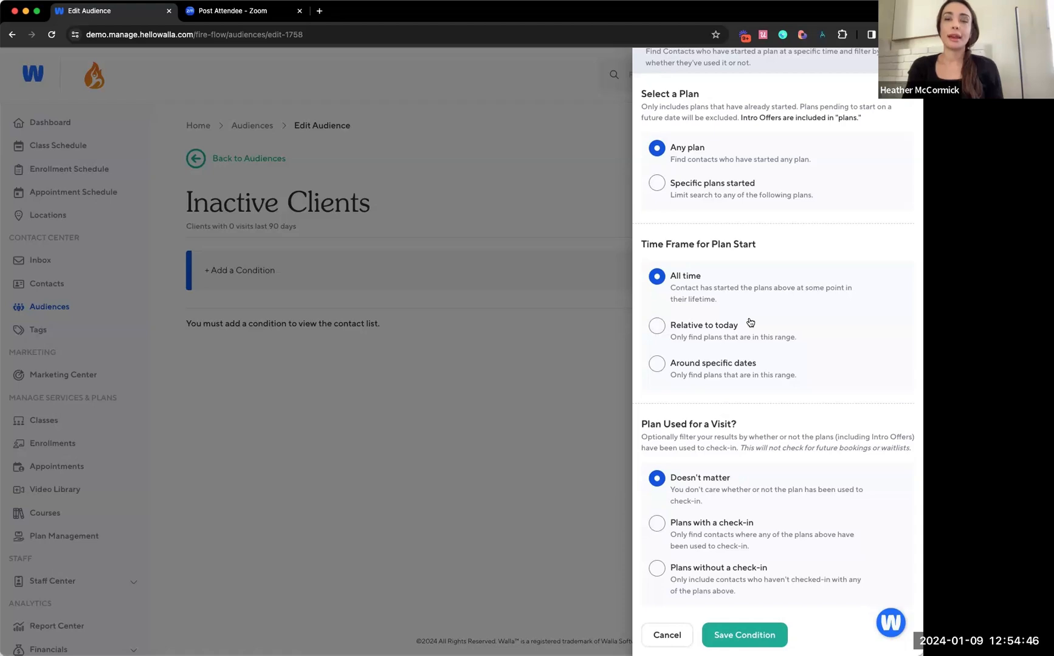
pyautogui.scroll(1, 750, 322)
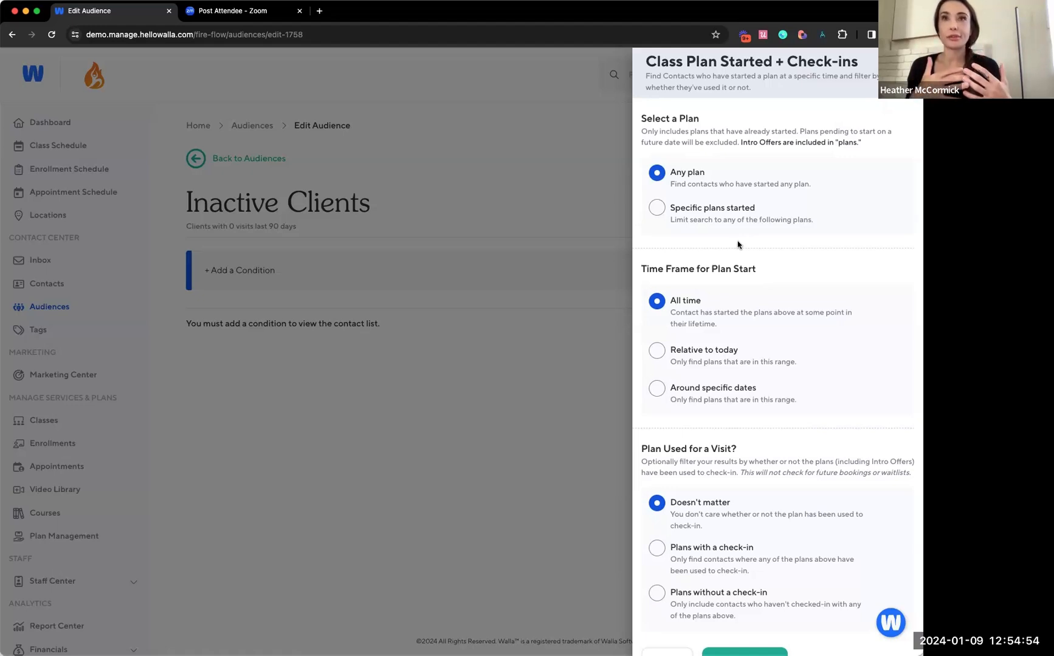
pyautogui.click(723, 222)
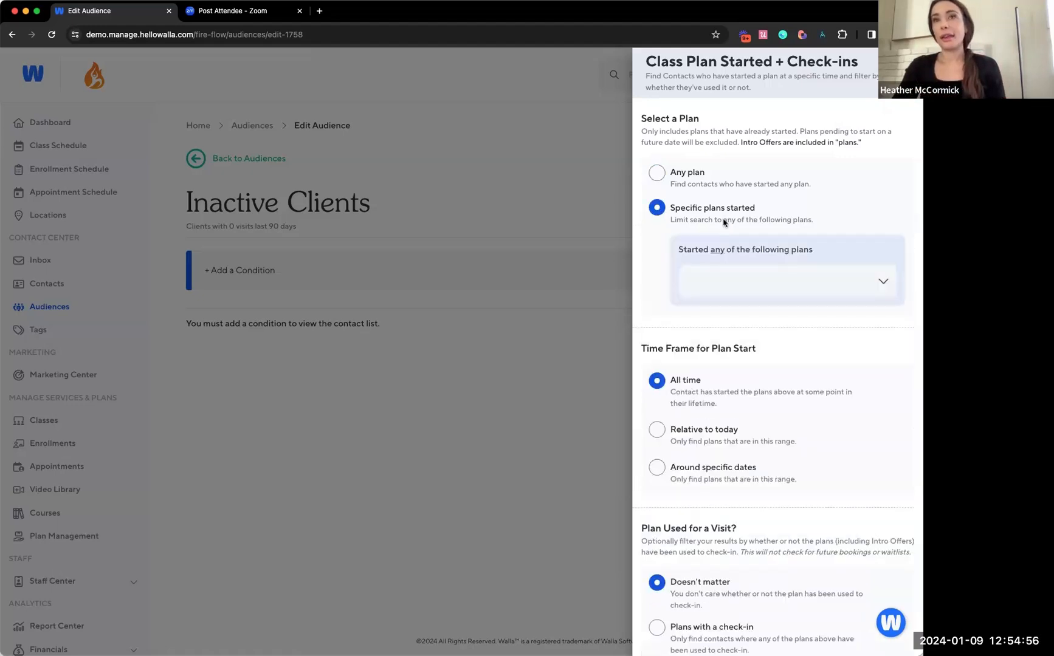
pyautogui.click(732, 278)
pyautogui.click(743, 341)
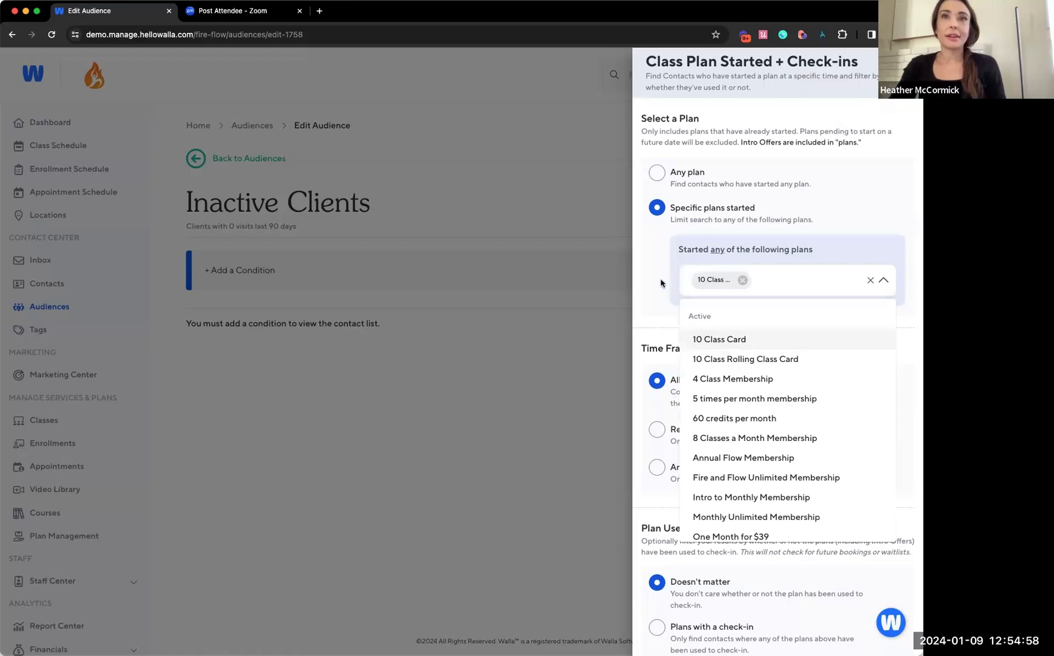
pyautogui.click(657, 281)
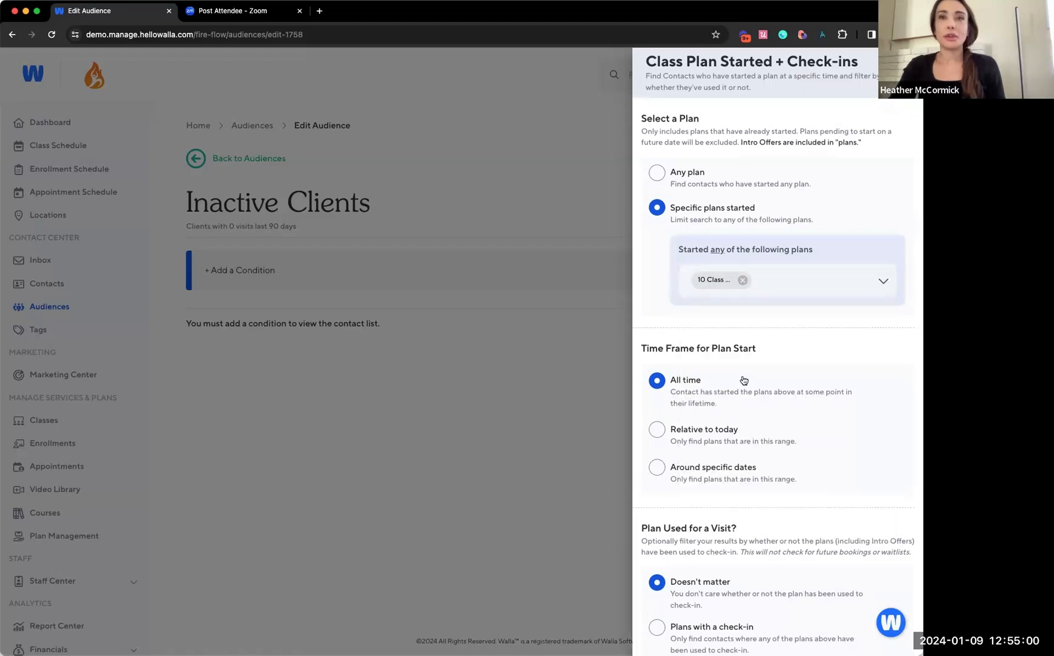
# Set the plan start time frame relative to today, exactly 5 days, and save the condition
pyautogui.scroll(-1, 743, 380)
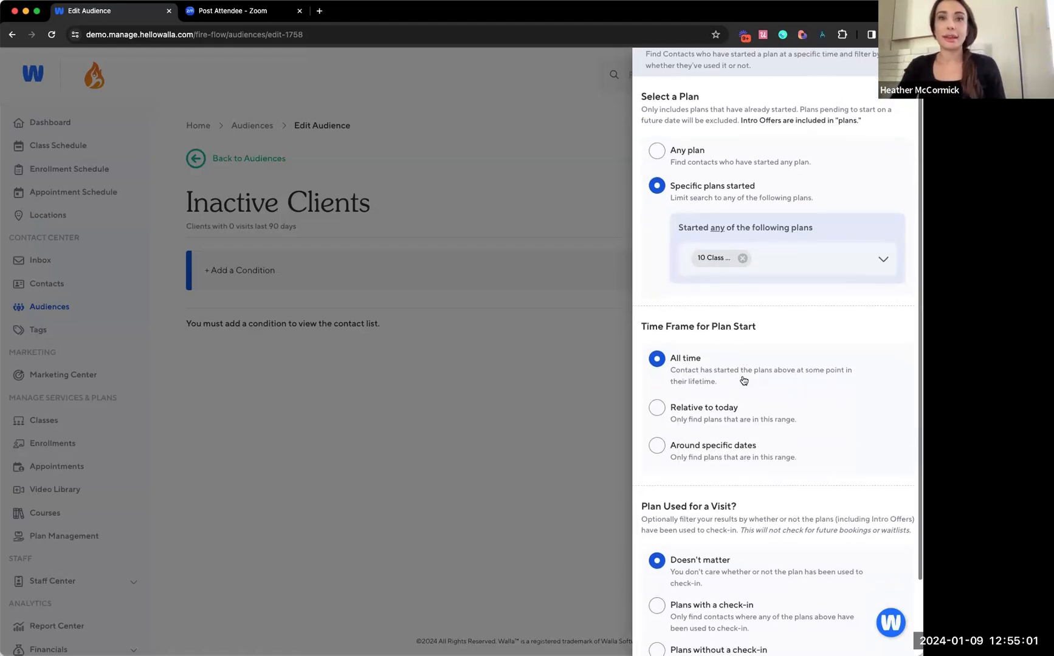
pyautogui.click(722, 412)
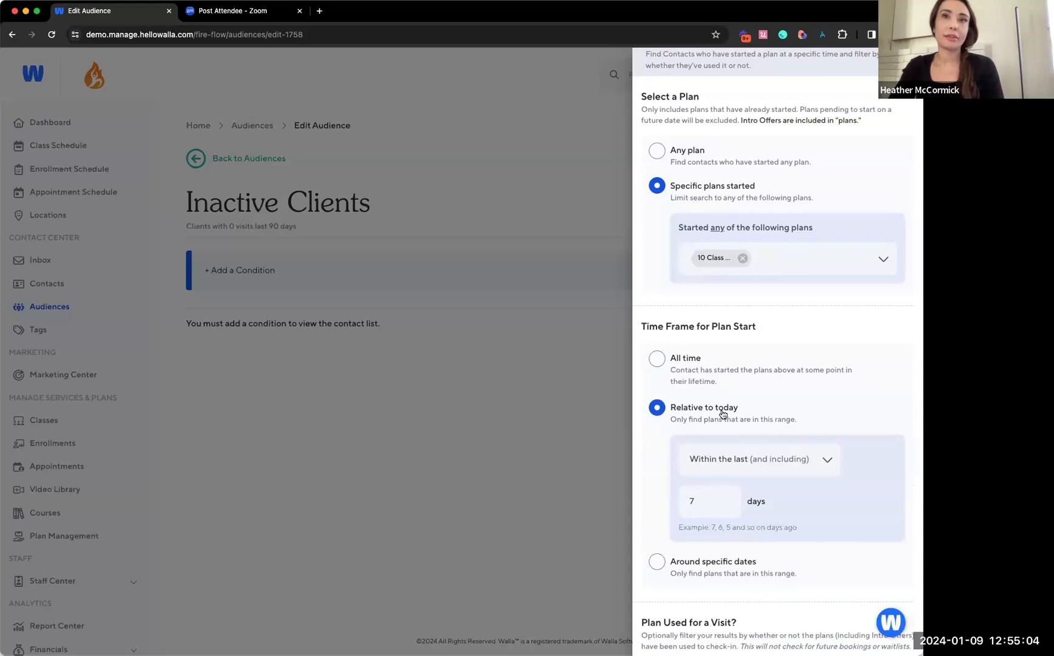
pyautogui.click(731, 460)
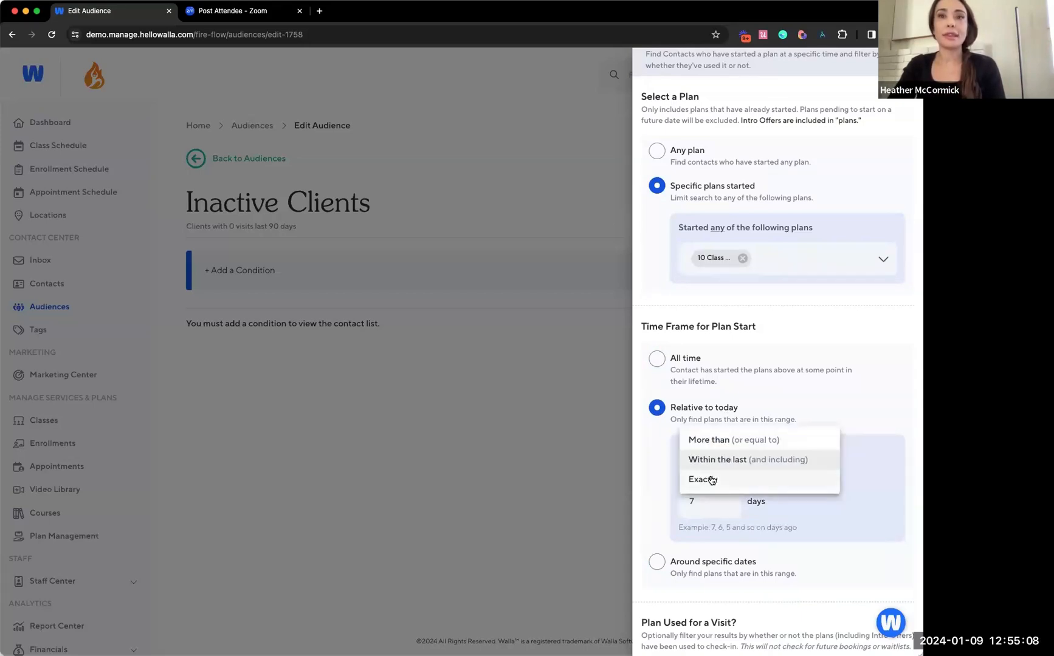
pyautogui.click(712, 480)
pyautogui.click(707, 506)
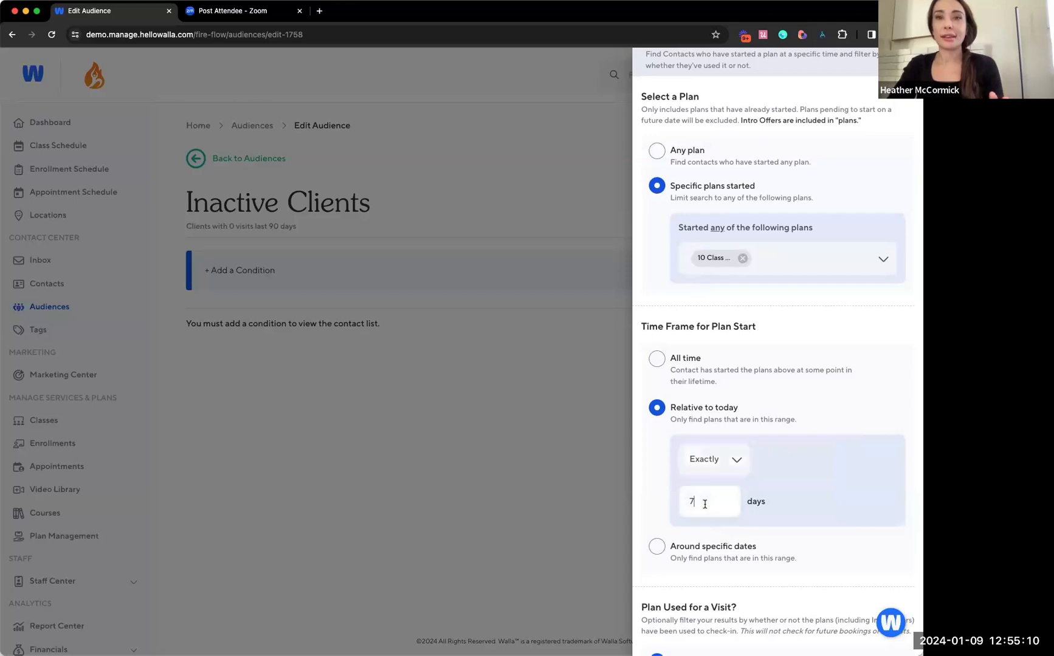
pyautogui.press('BackSpace')
pyautogui.write('5')
pyautogui.click(673, 503)
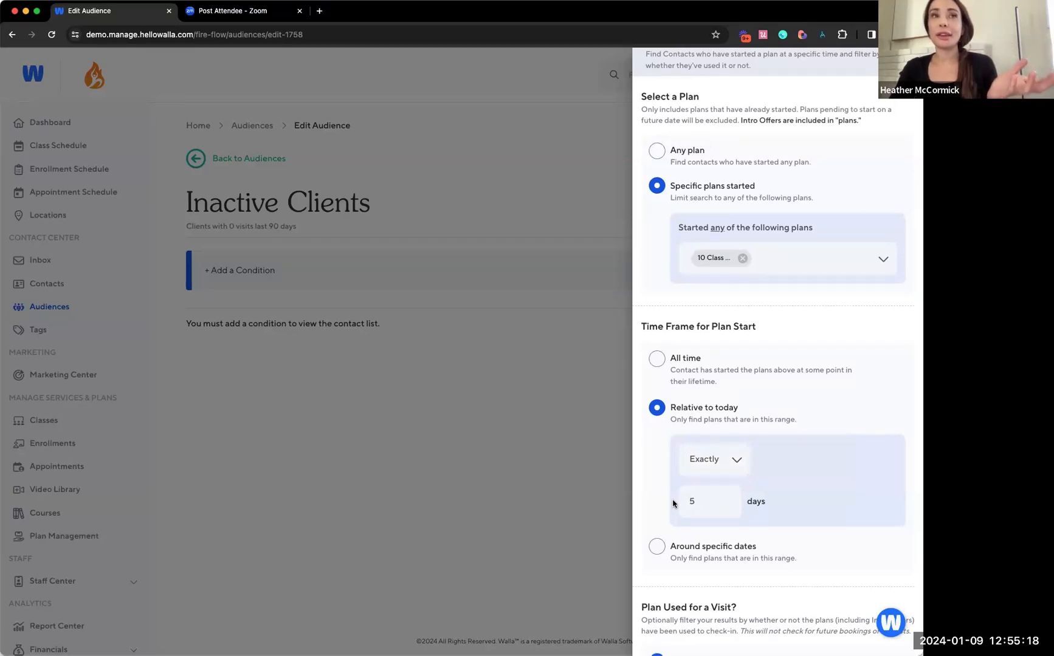
pyautogui.scroll(-5, 678, 477)
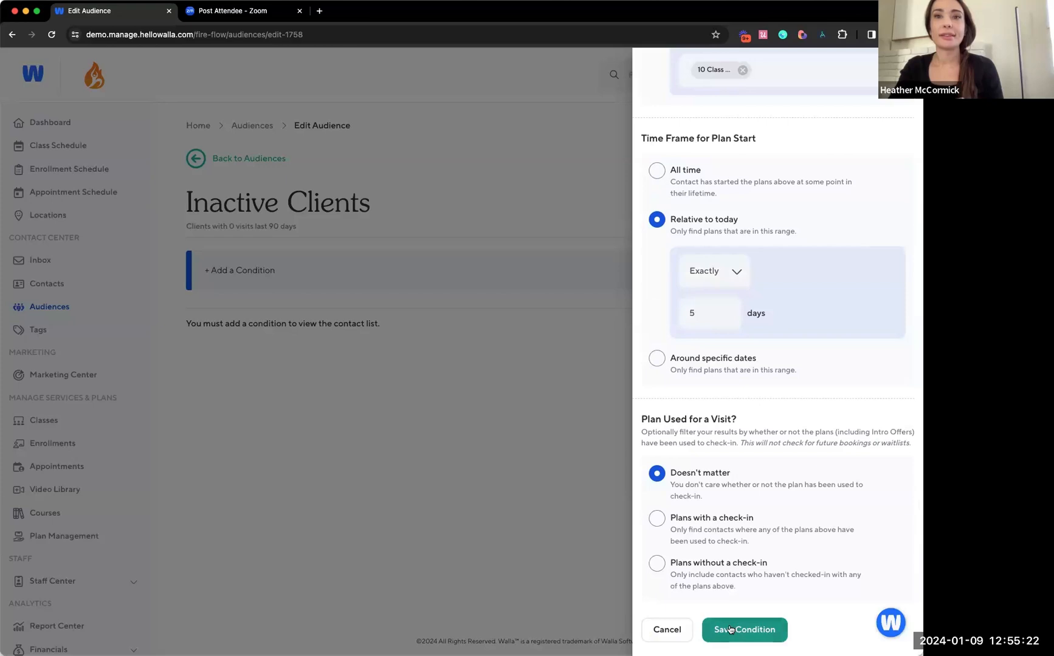
pyautogui.click(727, 633)
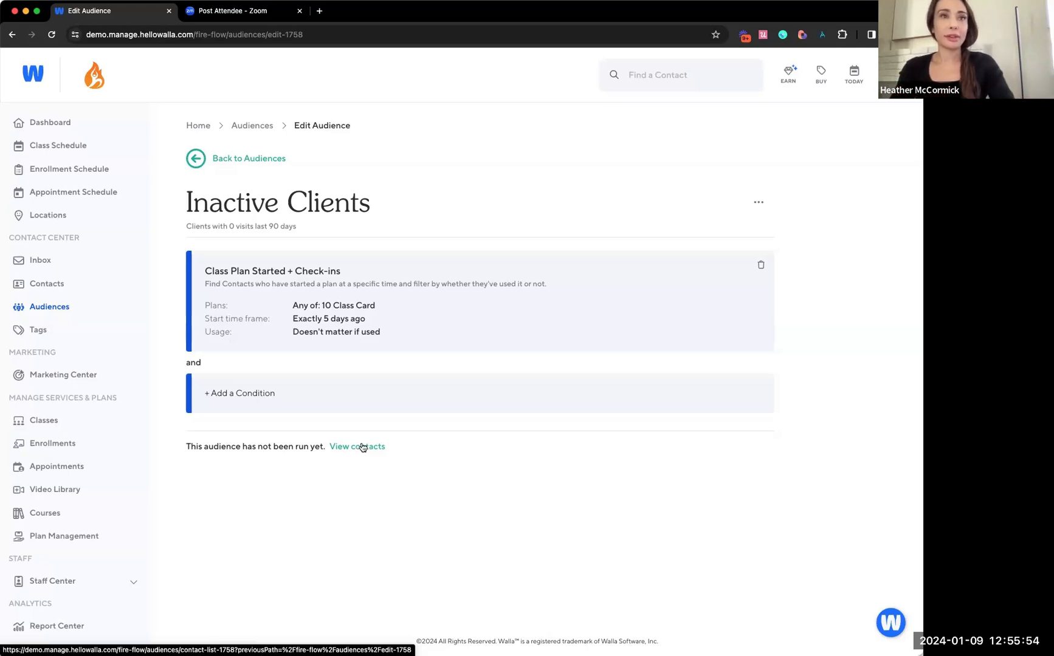
# Delete the Class Plan Started + Check-ins condition from the audience
pyautogui.click(258, 392)
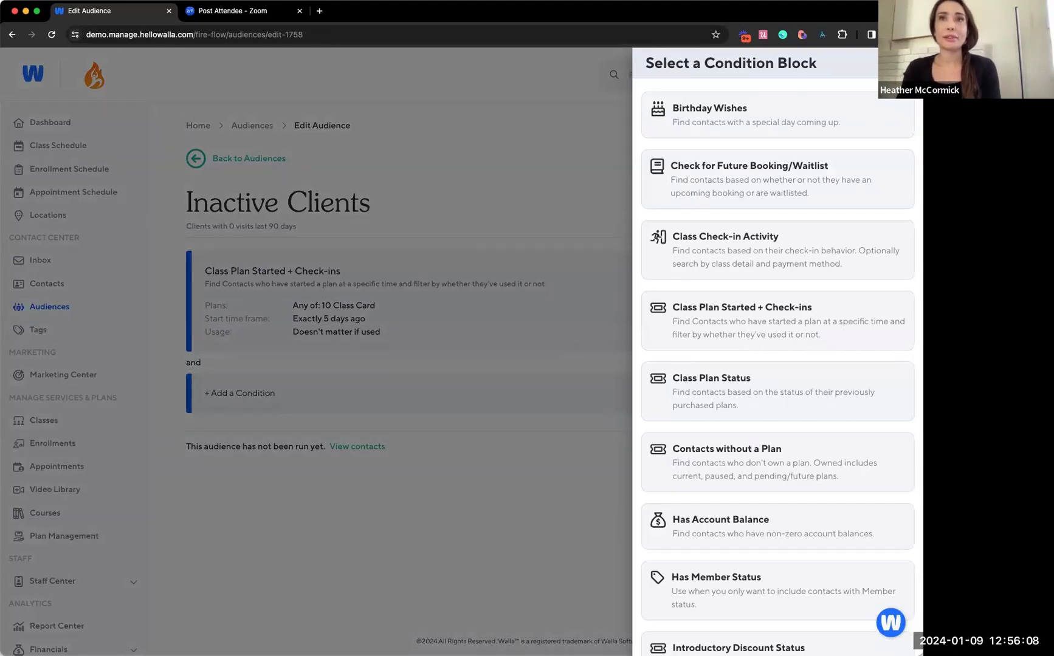
pyautogui.click(902, 63)
pyautogui.click(759, 265)
pyautogui.click(526, 387)
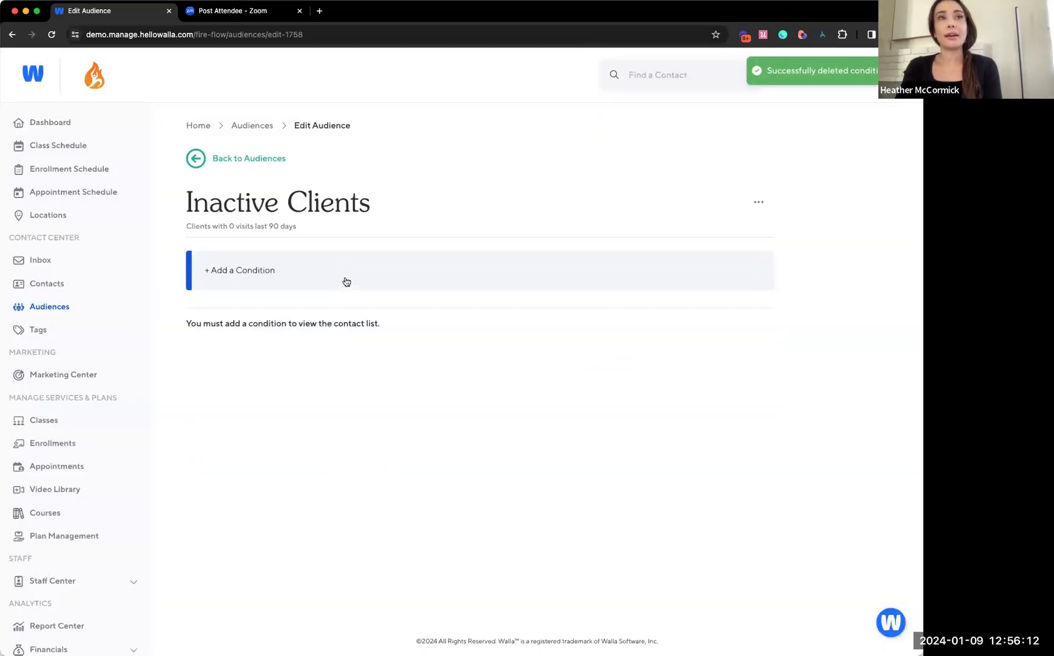
# Add a Class Plan Started + Check-ins condition for contacts who started the 10 Class Card plan
pyautogui.click(346, 278)
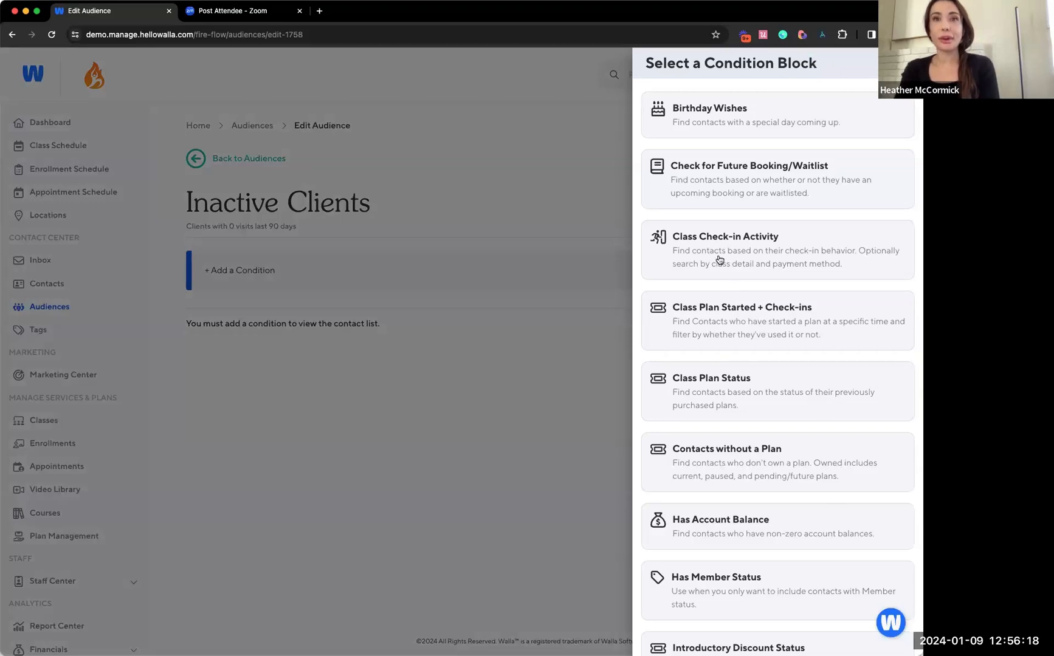
pyautogui.click(726, 314)
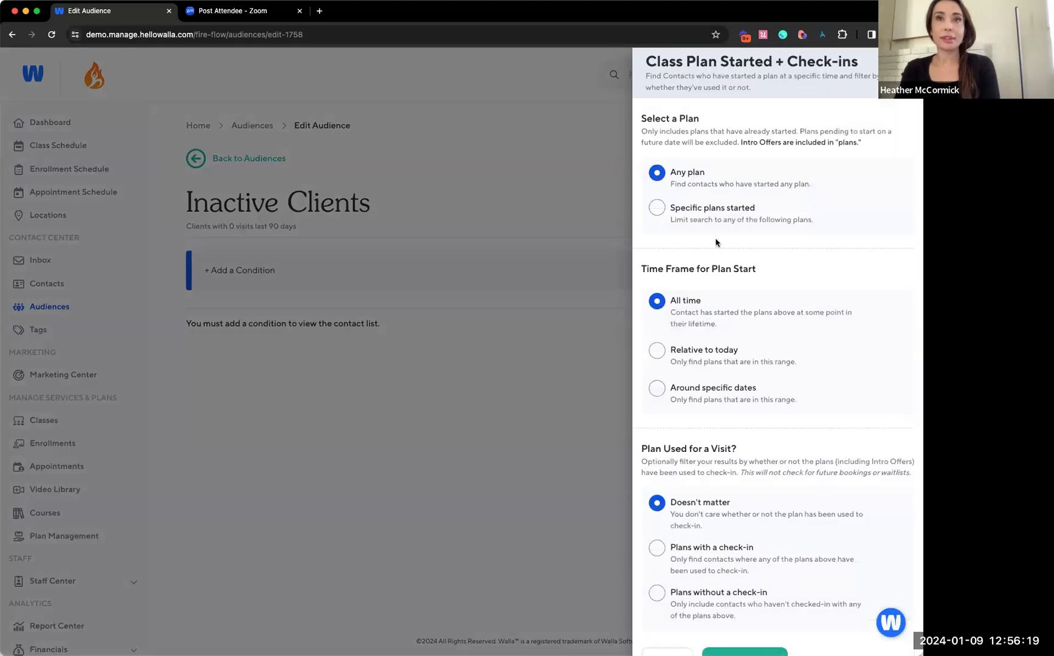
pyautogui.click(684, 208)
pyautogui.click(740, 291)
pyautogui.write('10')
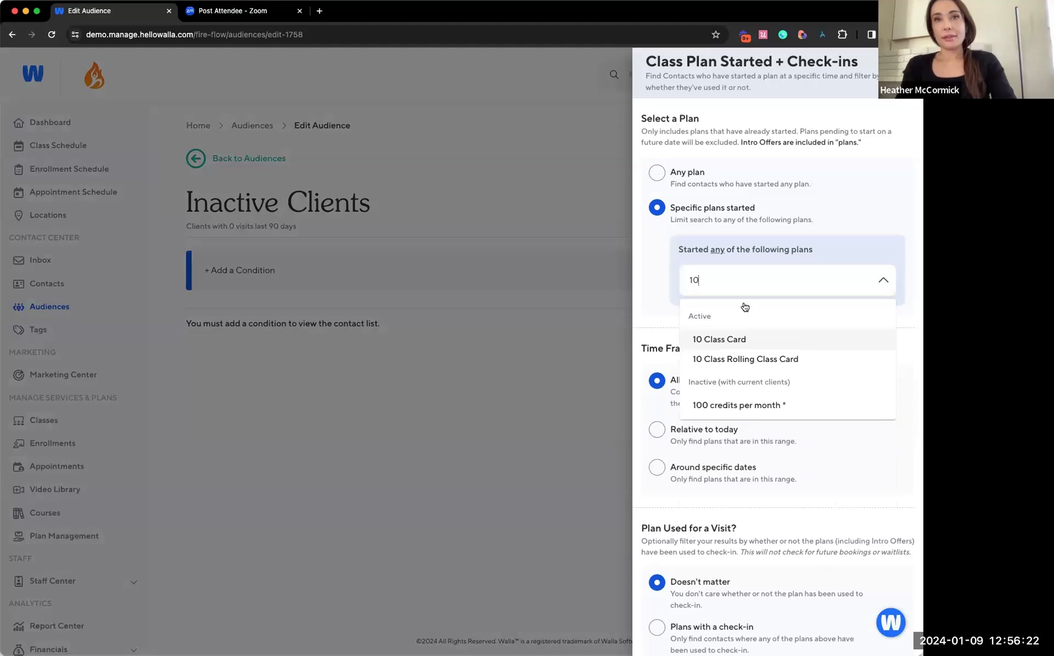
pyautogui.click(741, 340)
pyautogui.click(652, 303)
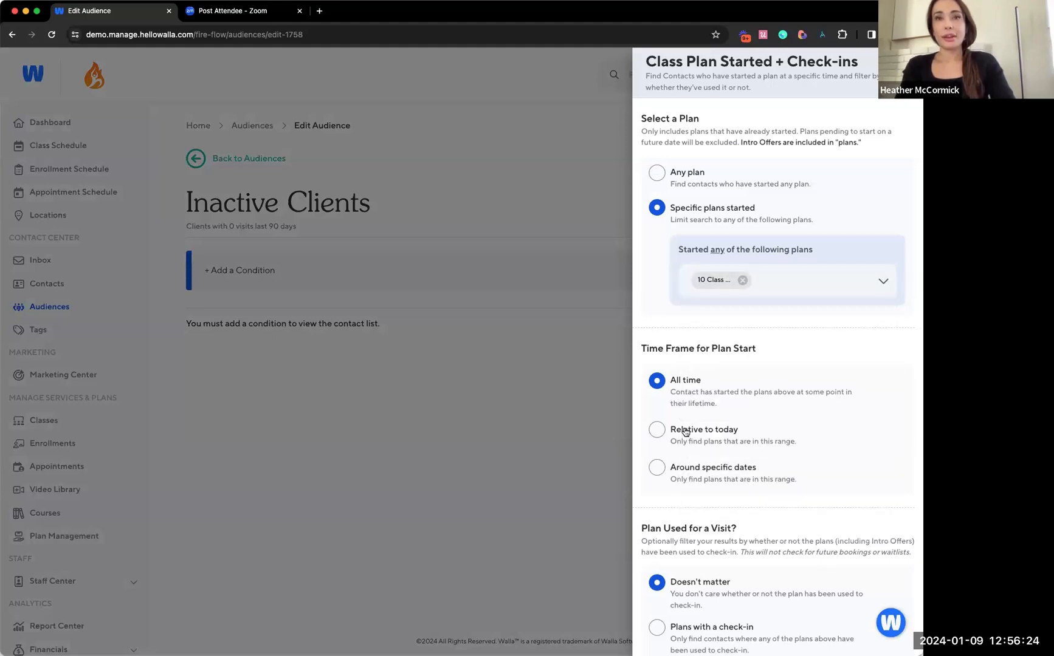
# Set the plan start time frame relative to today, exactly 60 days, and save the condition
pyautogui.scroll(-1, 677, 480)
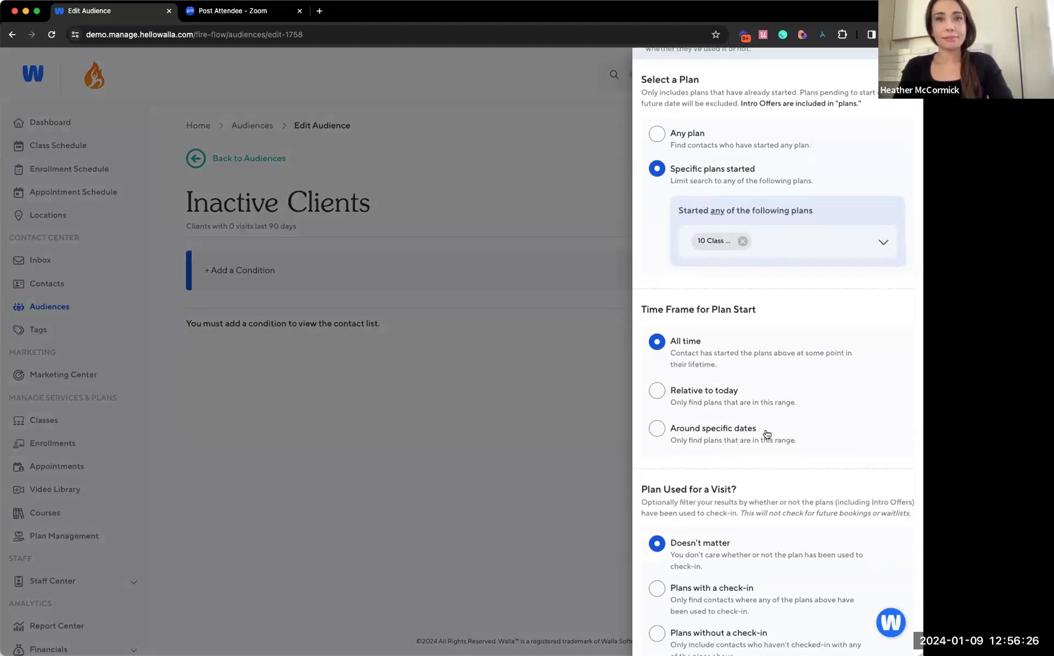
pyautogui.click(710, 394)
pyautogui.click(711, 446)
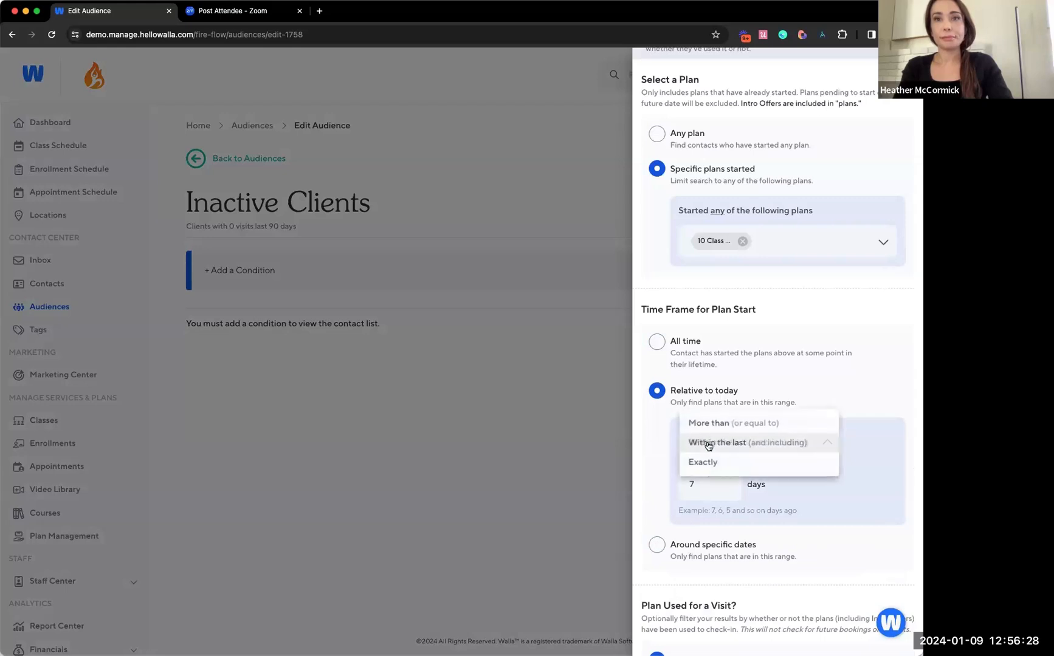
pyautogui.click(707, 464)
pyautogui.click(706, 484)
pyautogui.press('BackSpace')
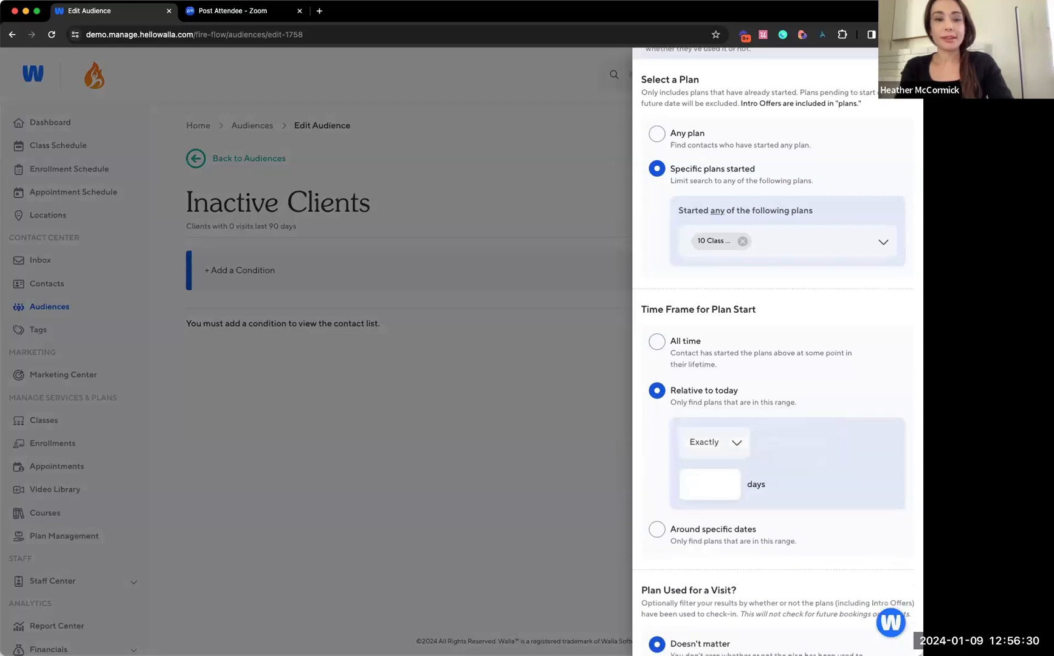
pyautogui.write('60')
pyautogui.click(815, 523)
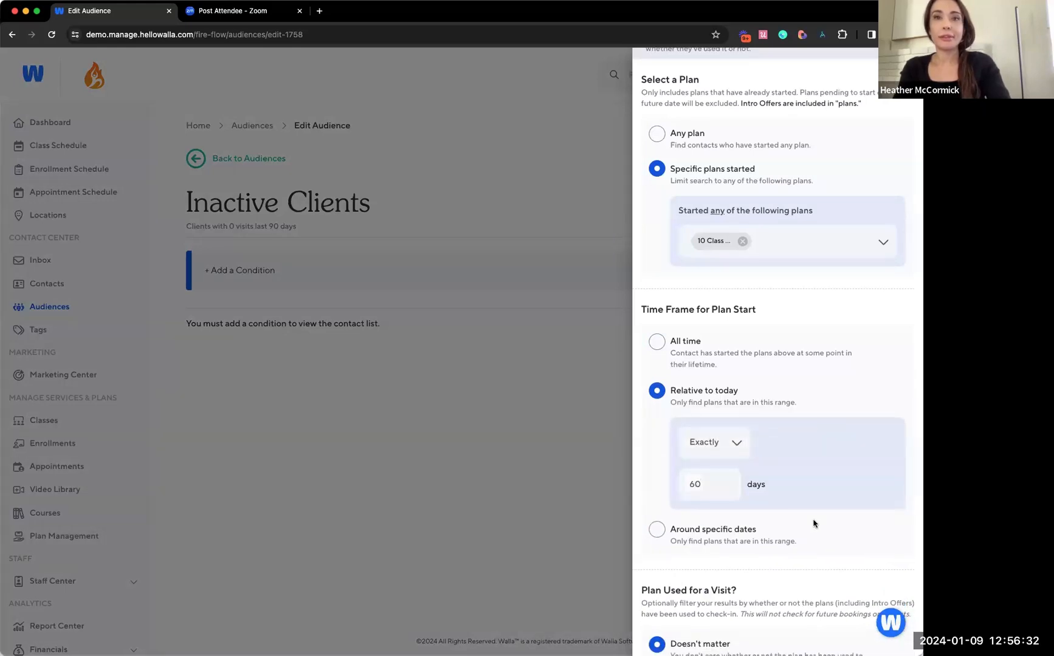
pyautogui.scroll(-3, 815, 524)
pyautogui.click(744, 630)
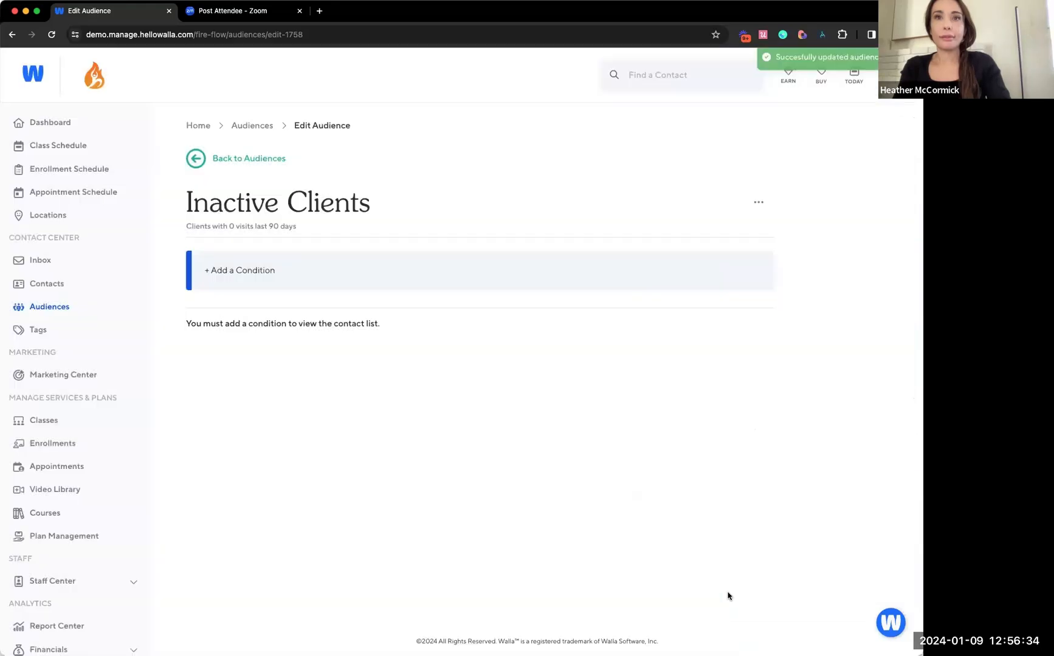
# Start a second condition, Class Plan Status, restricted to the specific plan 10 Class Card
pyautogui.click(362, 401)
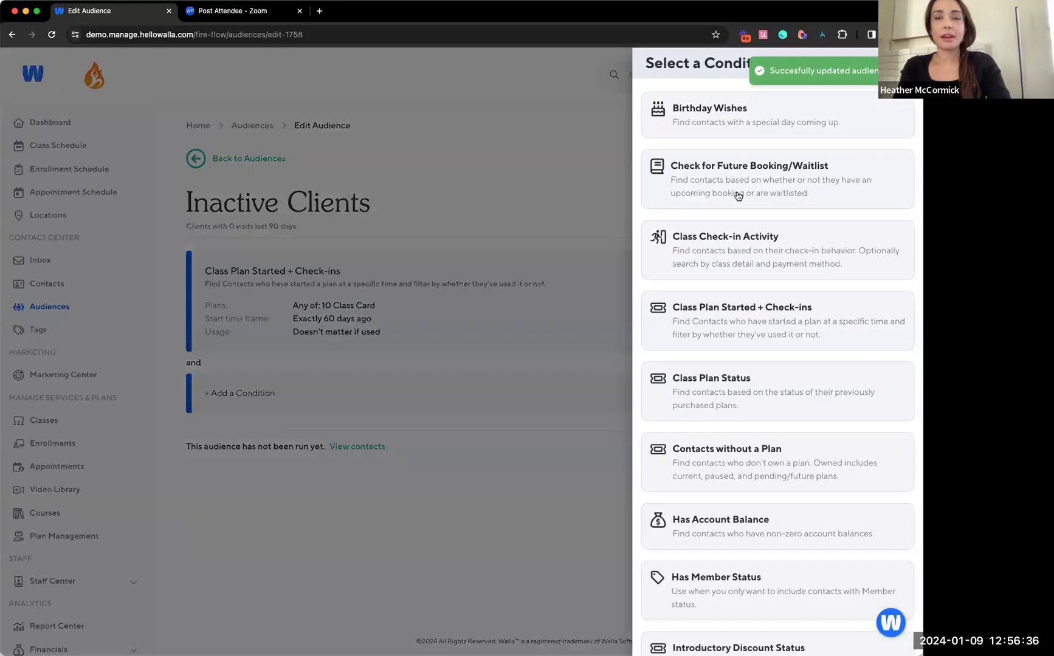
pyautogui.click(738, 385)
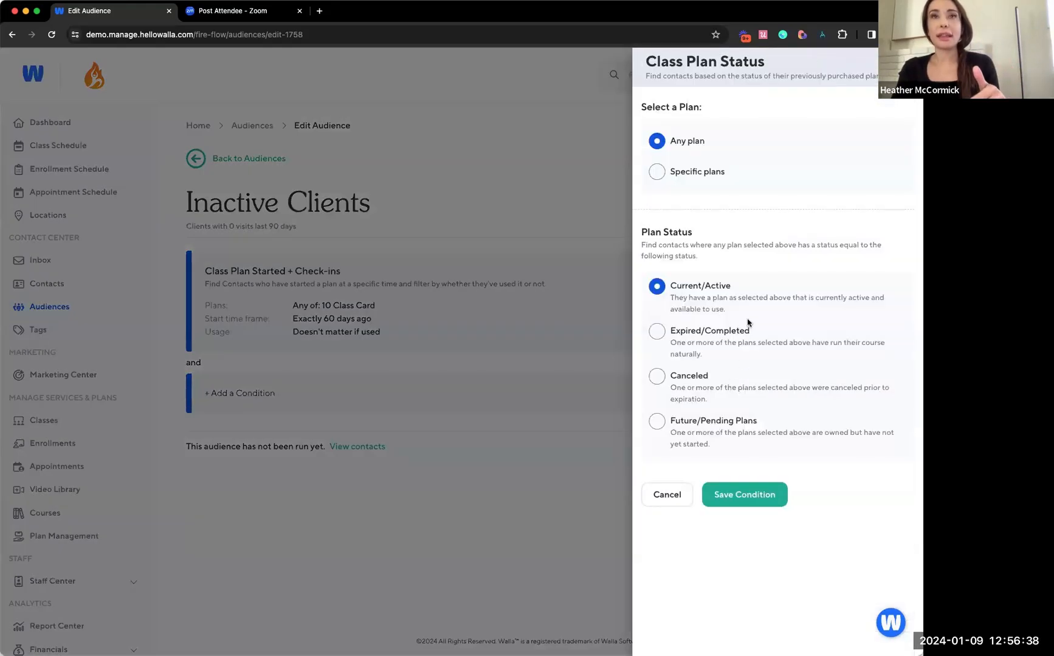
pyautogui.click(693, 174)
pyautogui.click(723, 230)
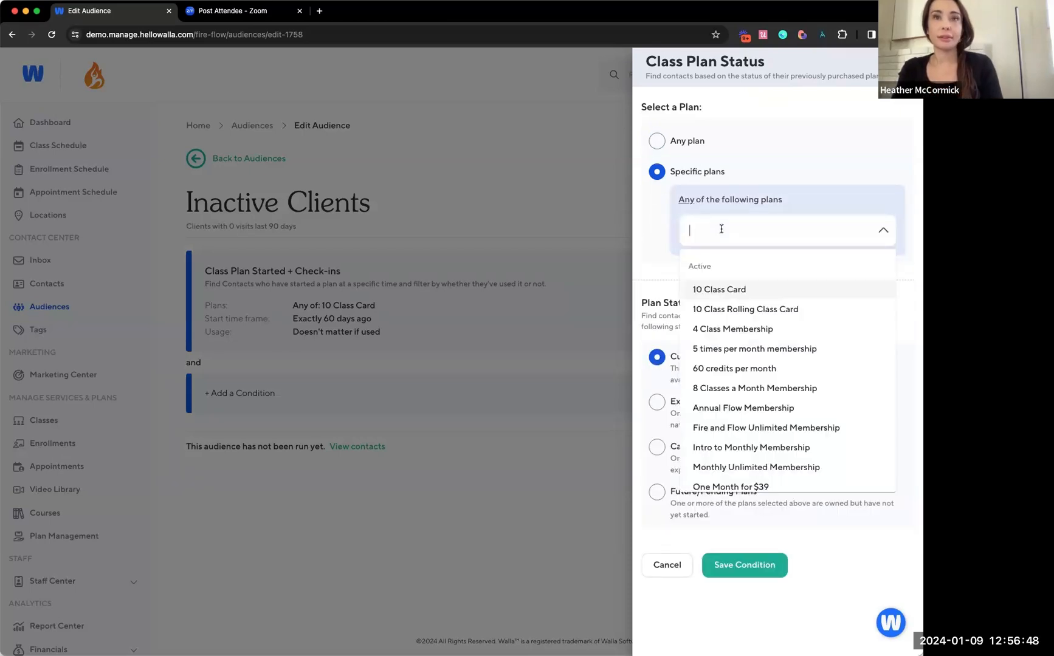
pyautogui.write('10')
pyautogui.click(736, 290)
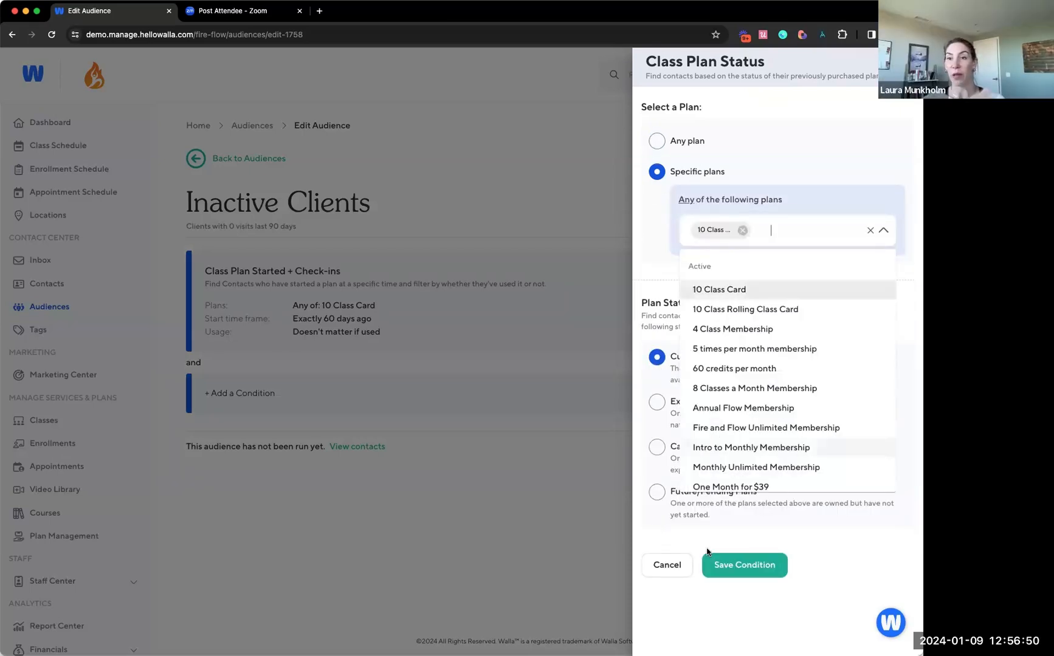
pyautogui.click(660, 620)
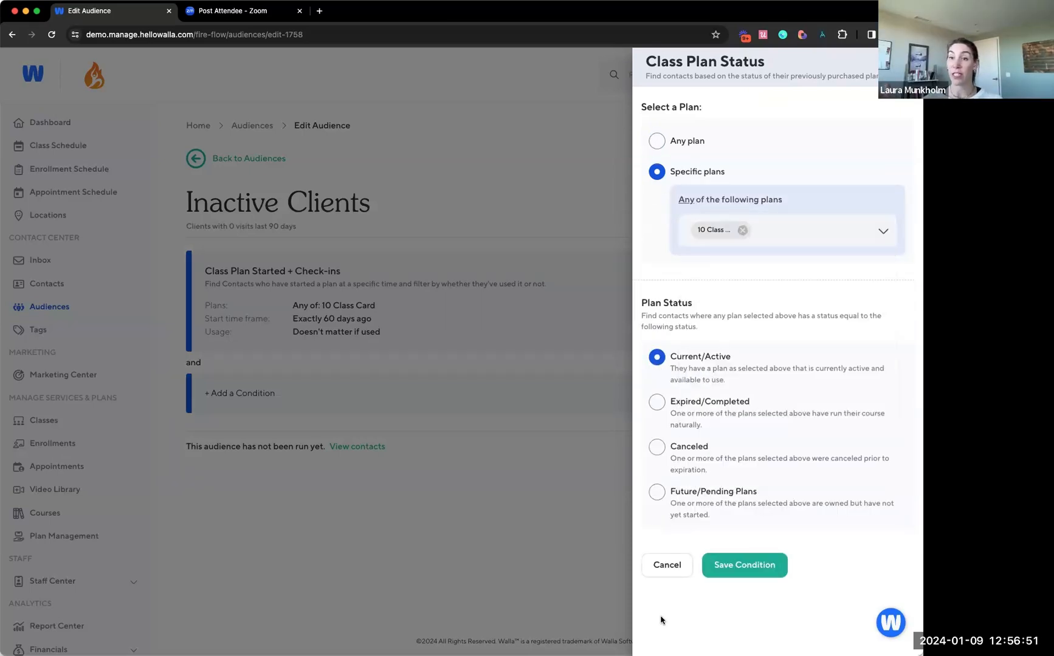
# Save the Class Plan Status condition with the Current/Active status and delete it from the audience
pyautogui.click(740, 565)
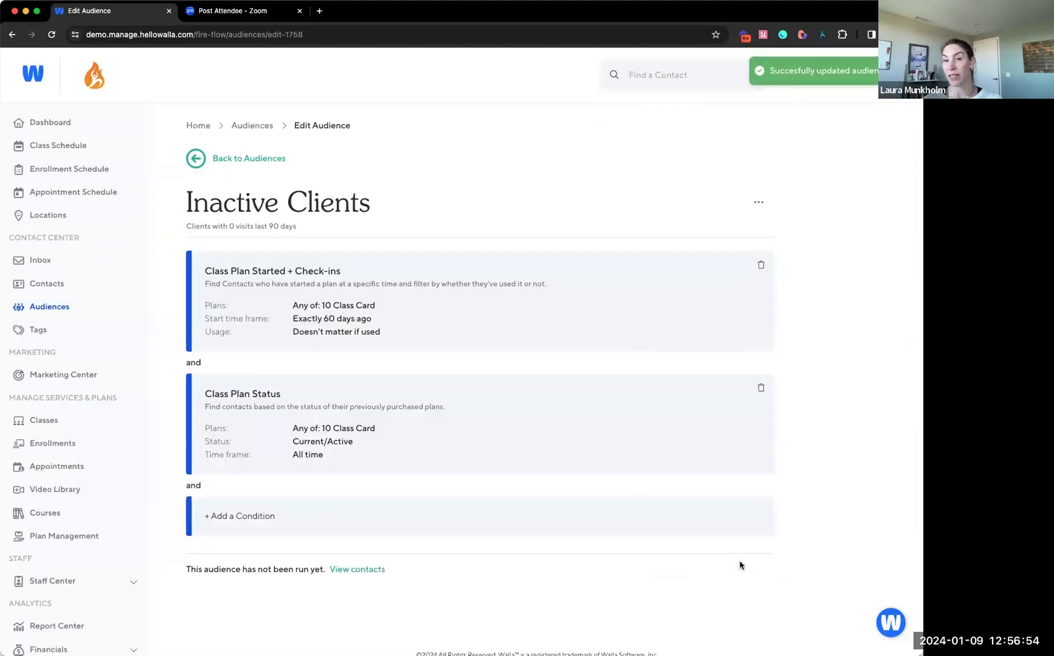
pyautogui.scroll(-1, 738, 564)
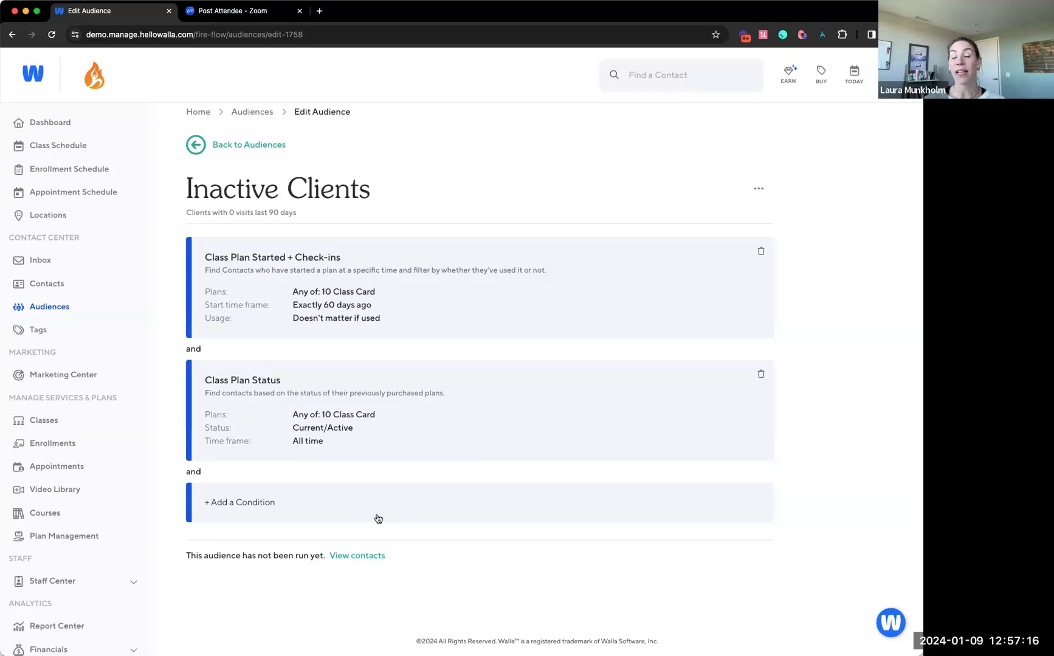
pyautogui.click(760, 374)
pyautogui.click(525, 384)
# Add a Class Check-in Activity condition for contacts with more than or equal to 5 check-ins
pyautogui.click(514, 395)
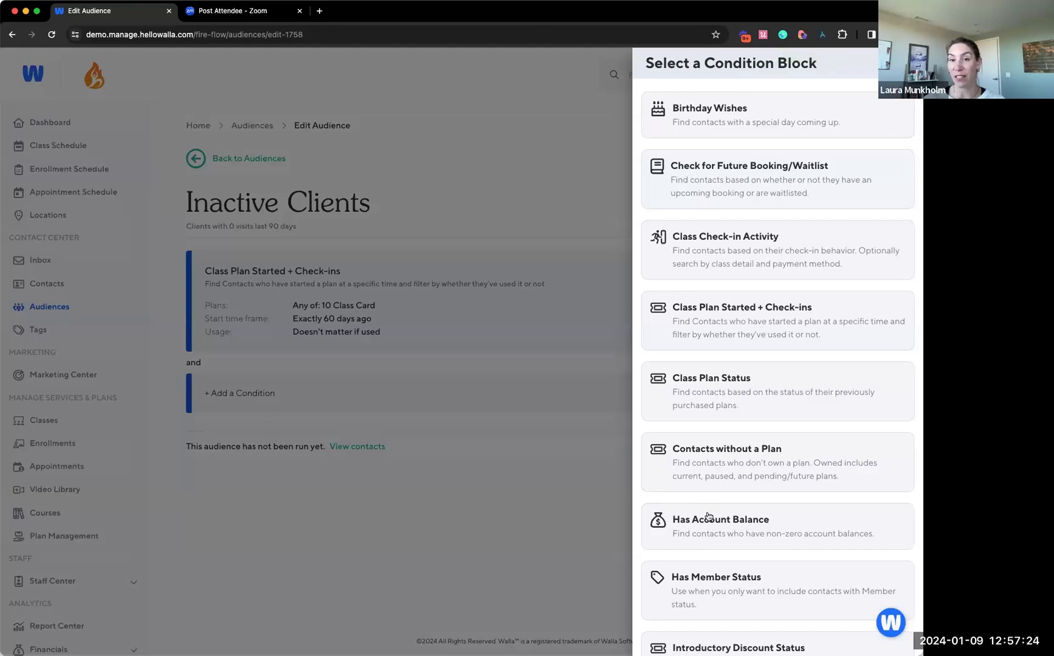
pyautogui.scroll(-1, 710, 512)
pyautogui.scroll(-3, 723, 443)
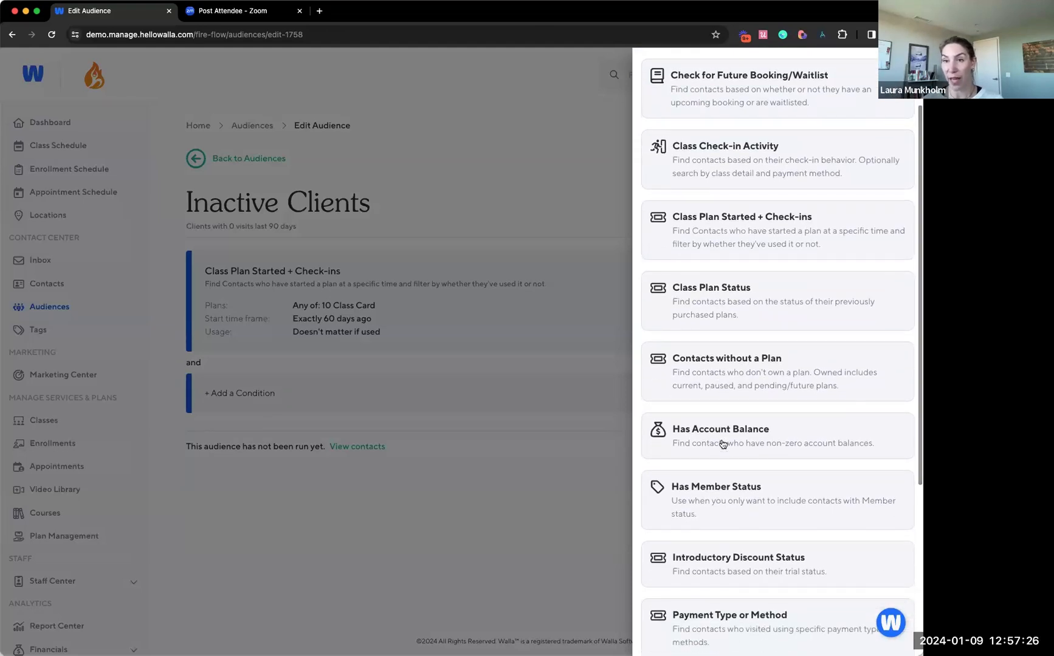
pyautogui.scroll(4, 723, 444)
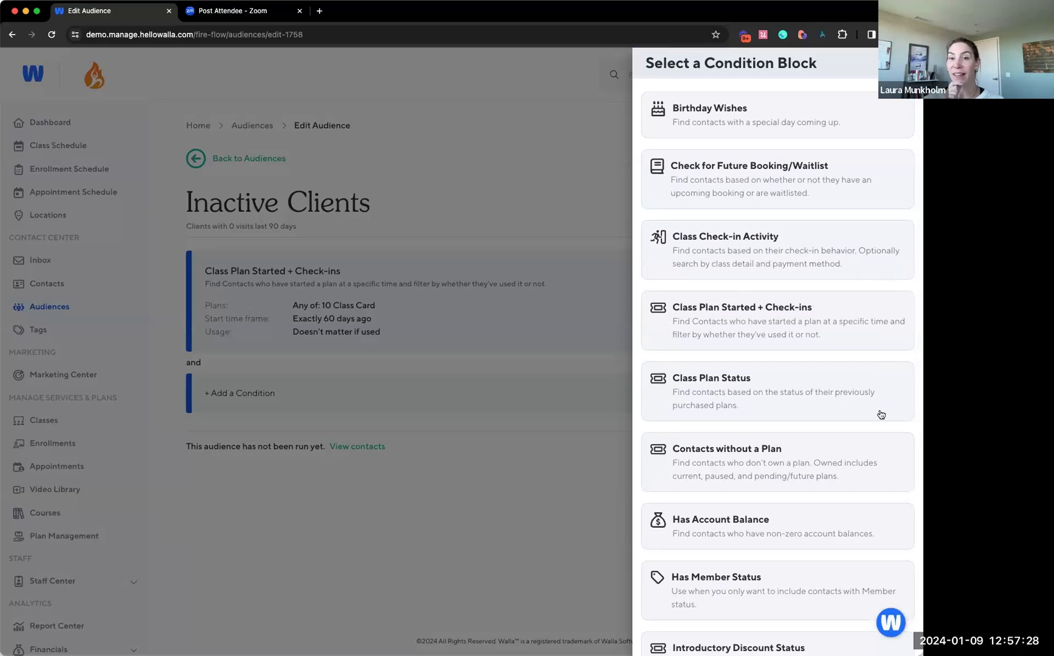
pyautogui.click(709, 256)
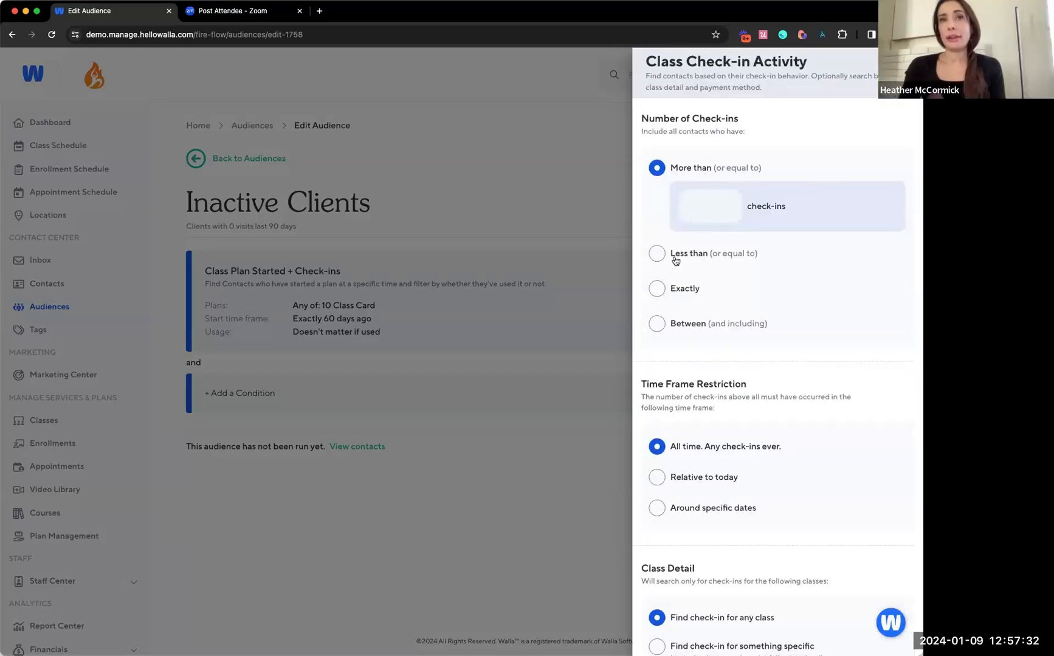
pyautogui.click(685, 207)
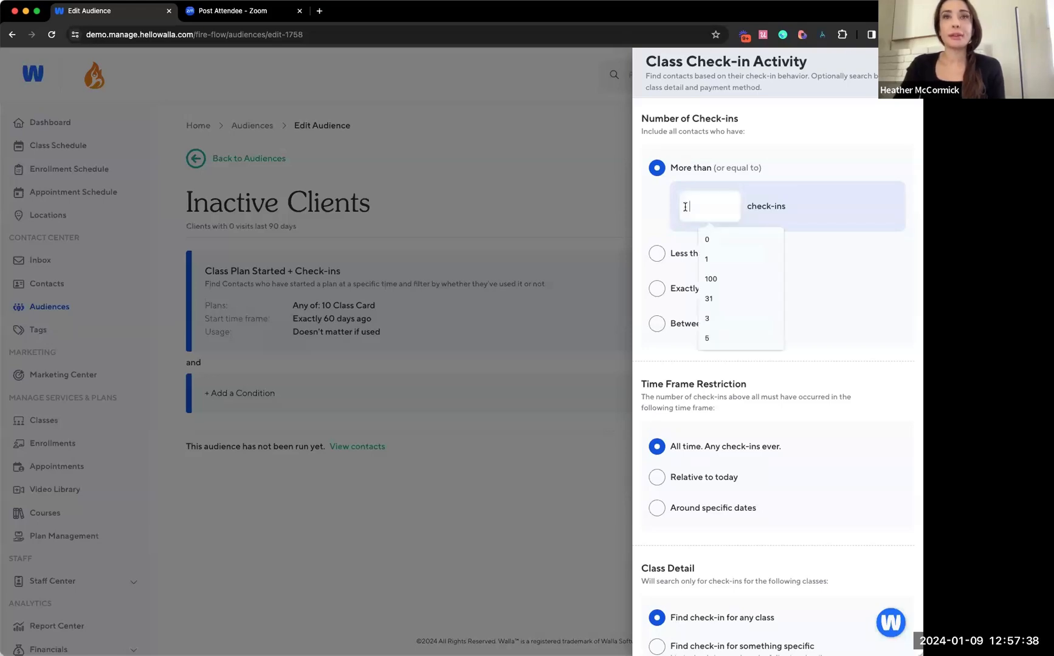
pyautogui.write('5')
pyautogui.click(789, 327)
# Restrict the check-ins to a time frame relative to today, within the last 14 days, and save the condition
pyautogui.click(696, 485)
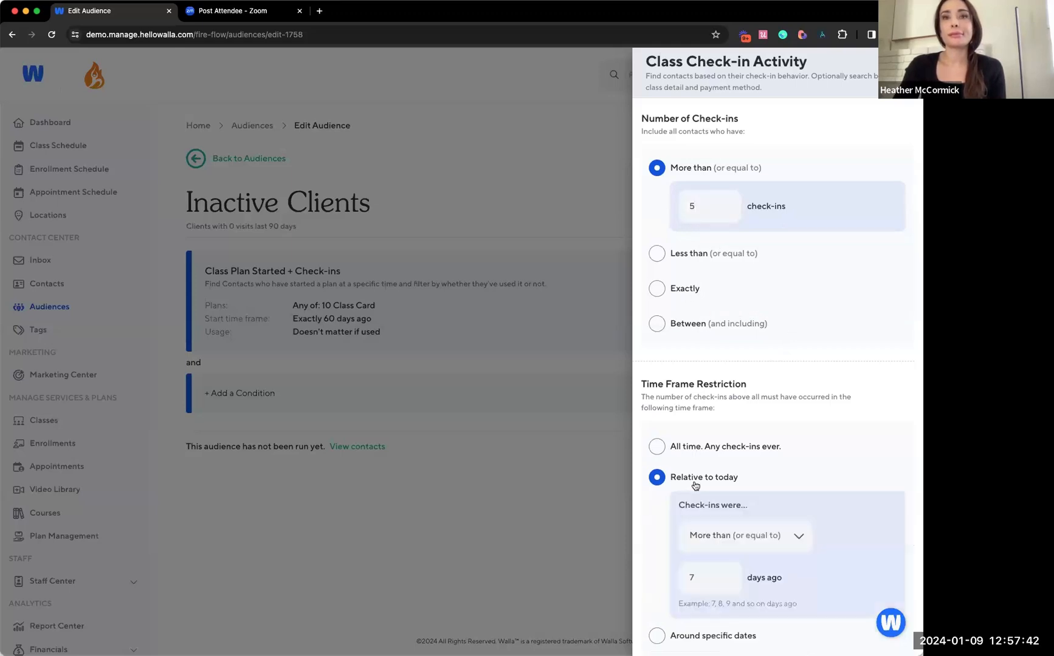
pyautogui.click(710, 546)
pyautogui.click(706, 556)
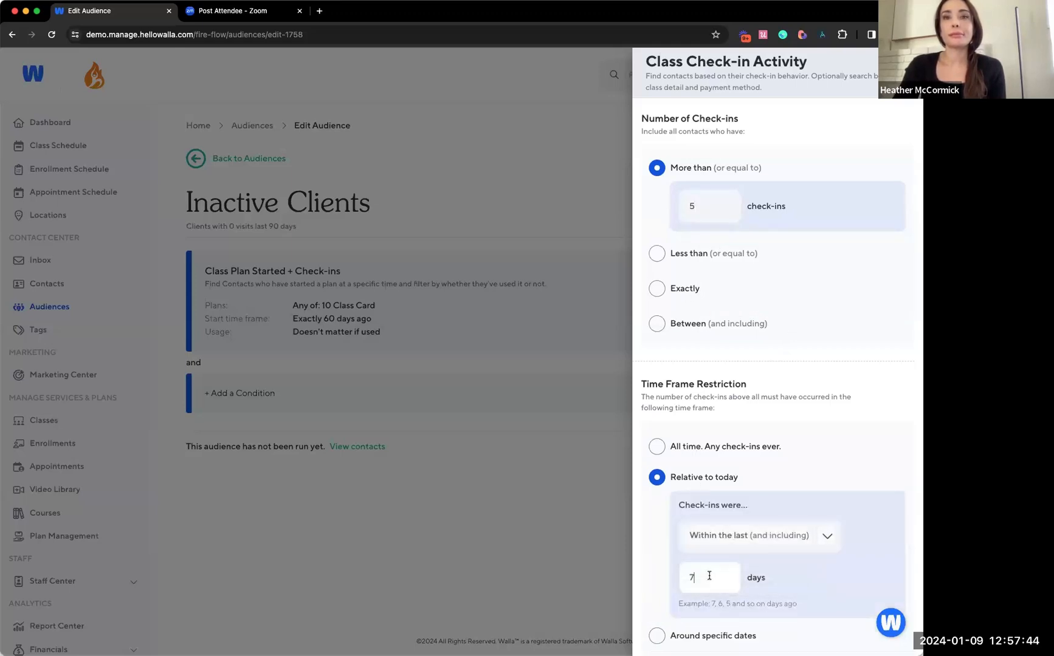
pyautogui.click(698, 577)
pyautogui.write('14')
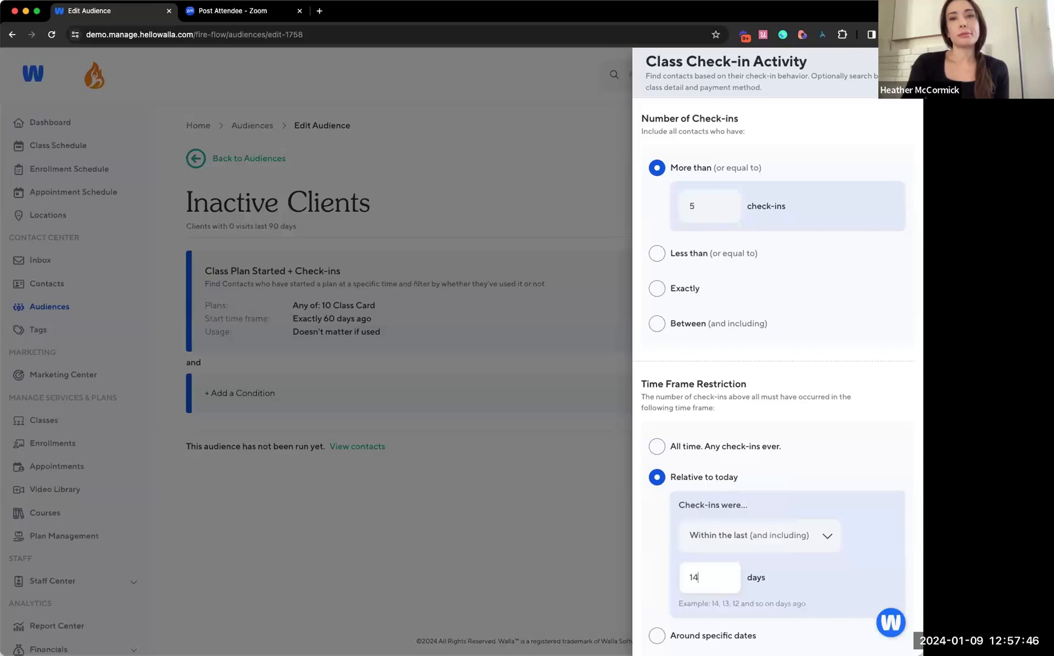
pyautogui.click(843, 409)
pyautogui.scroll(-6, 843, 409)
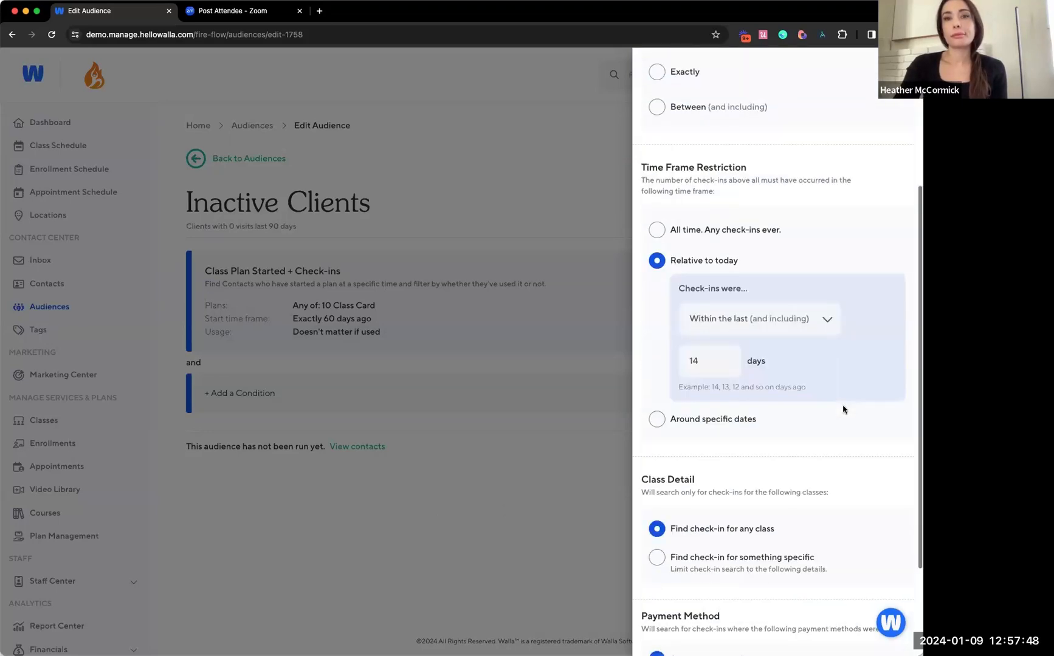
pyautogui.click(731, 639)
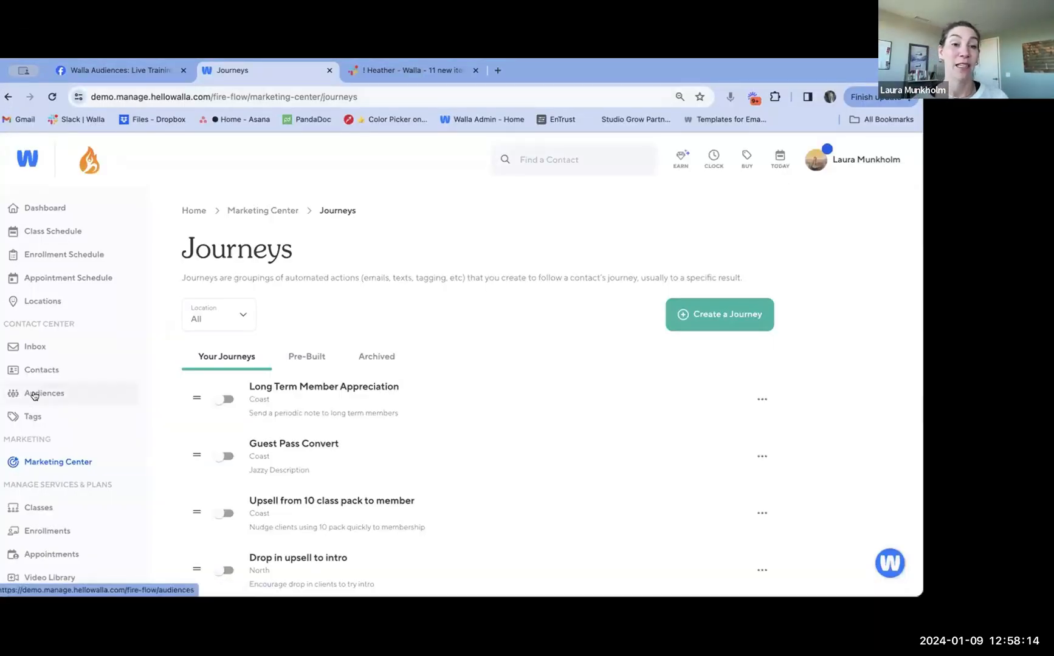
# View the Lead Intake forms page of the Marketing Center and the Audiences list
pyautogui.click(36, 463)
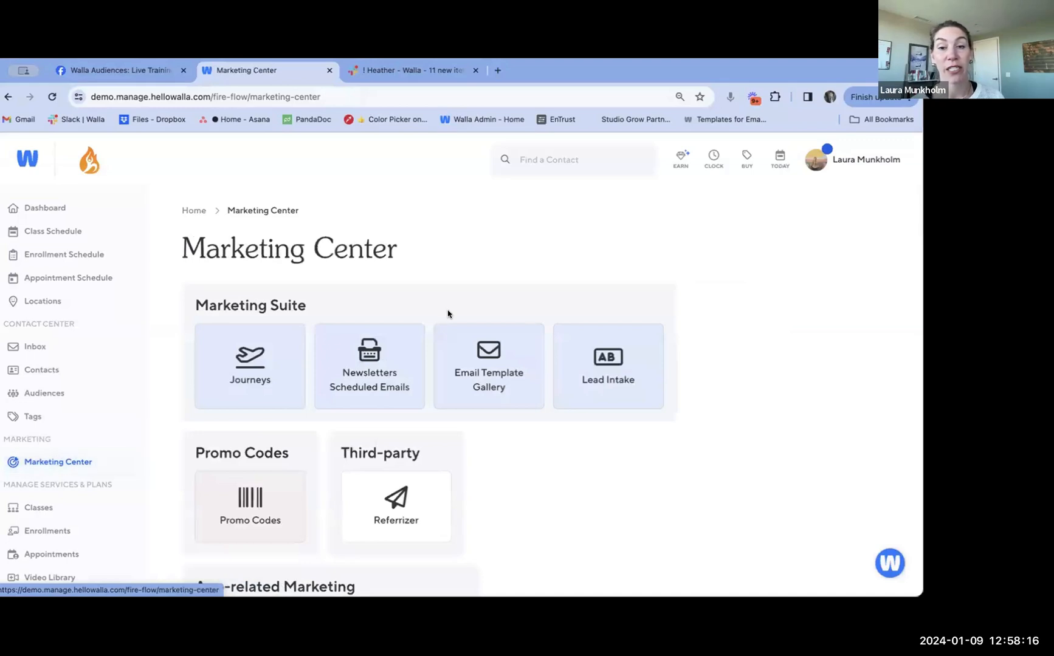
pyautogui.click(596, 363)
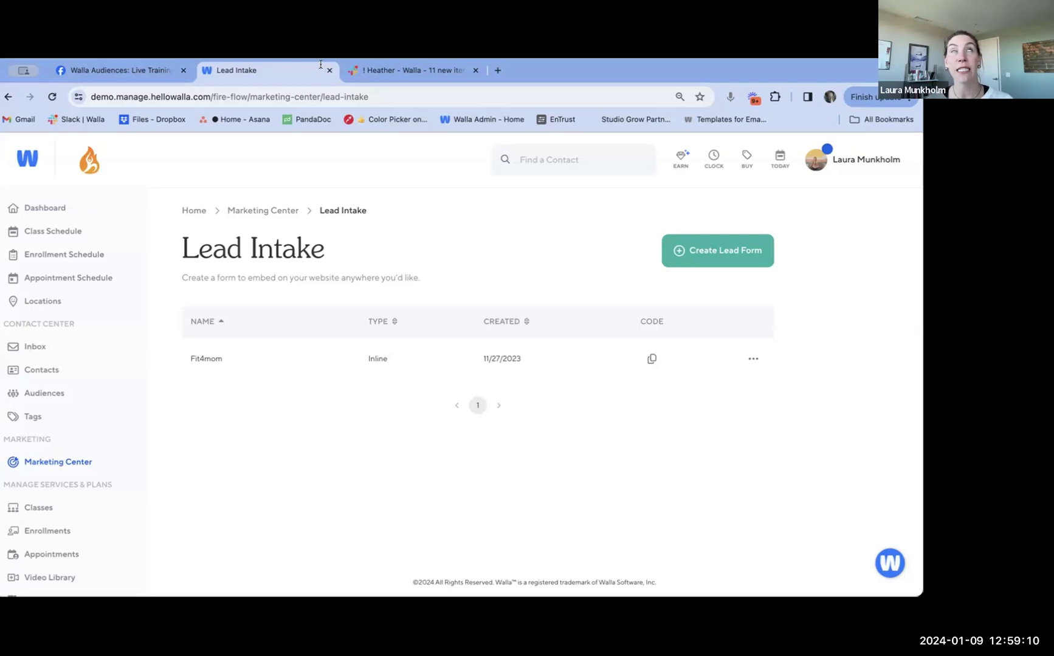
pyautogui.click(37, 388)
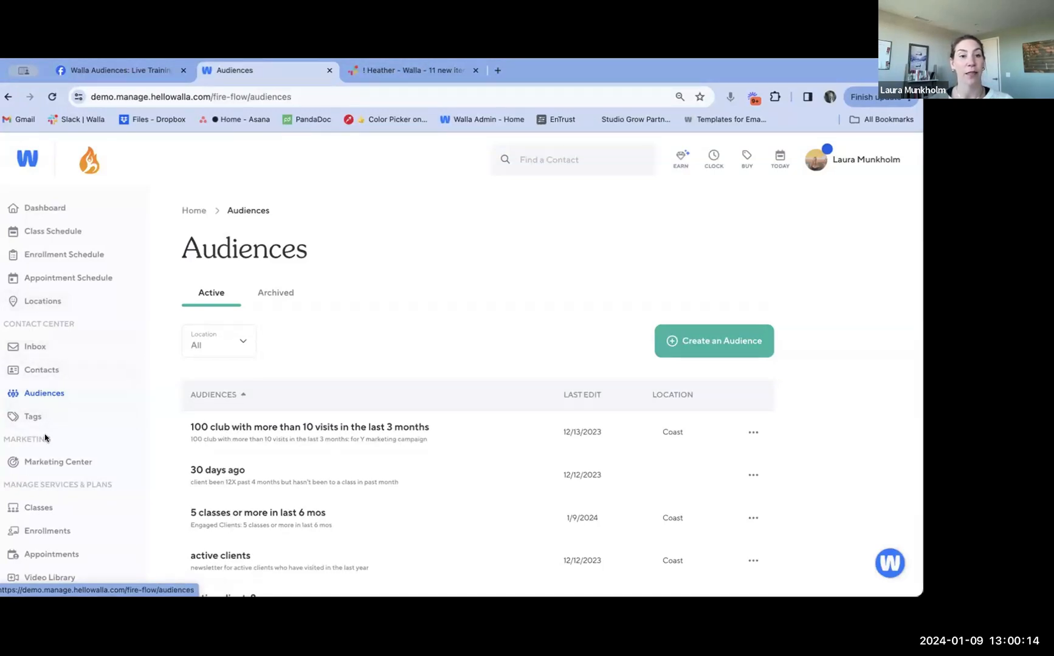
pyautogui.click(45, 462)
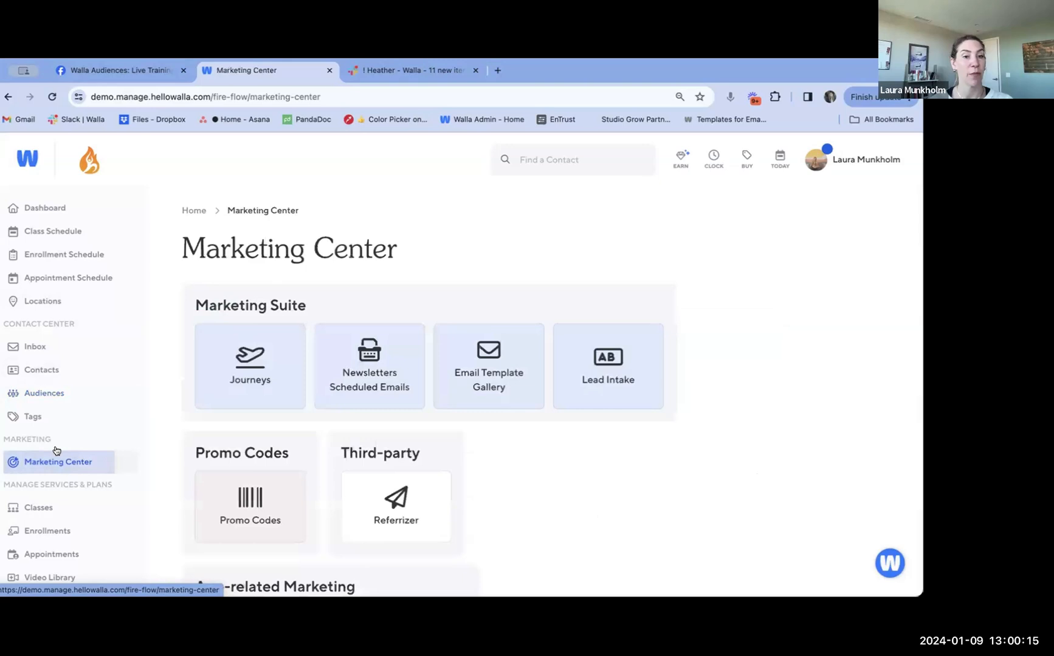
pyautogui.click(601, 363)
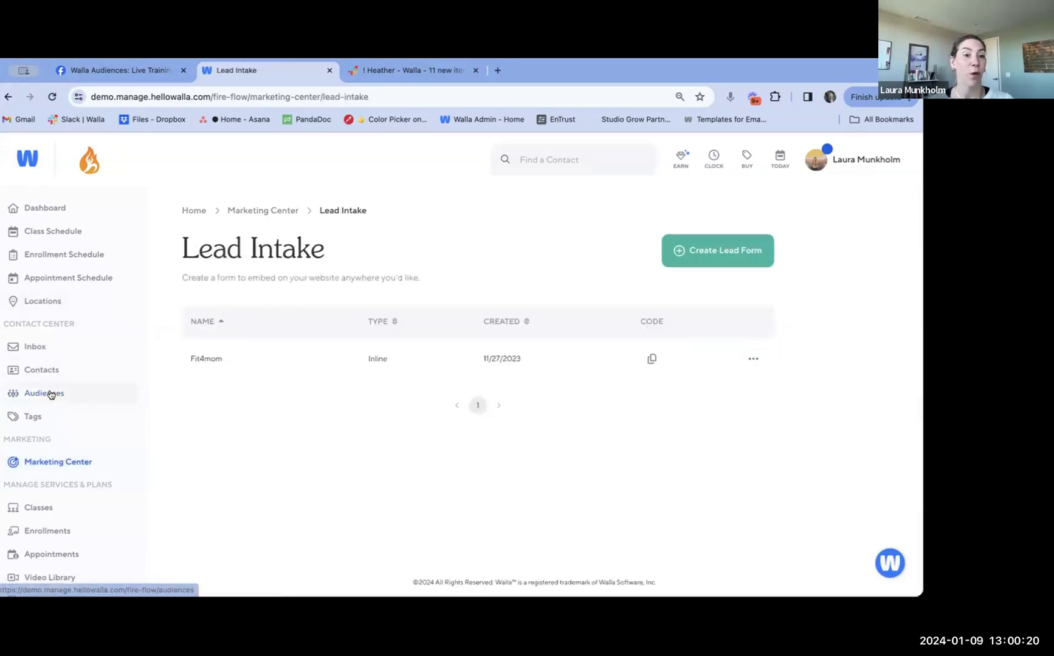
# Find the New Lead Nurture journey among the Marketing Center's journeys and open it for editing
pyautogui.click(260, 209)
pyautogui.click(254, 376)
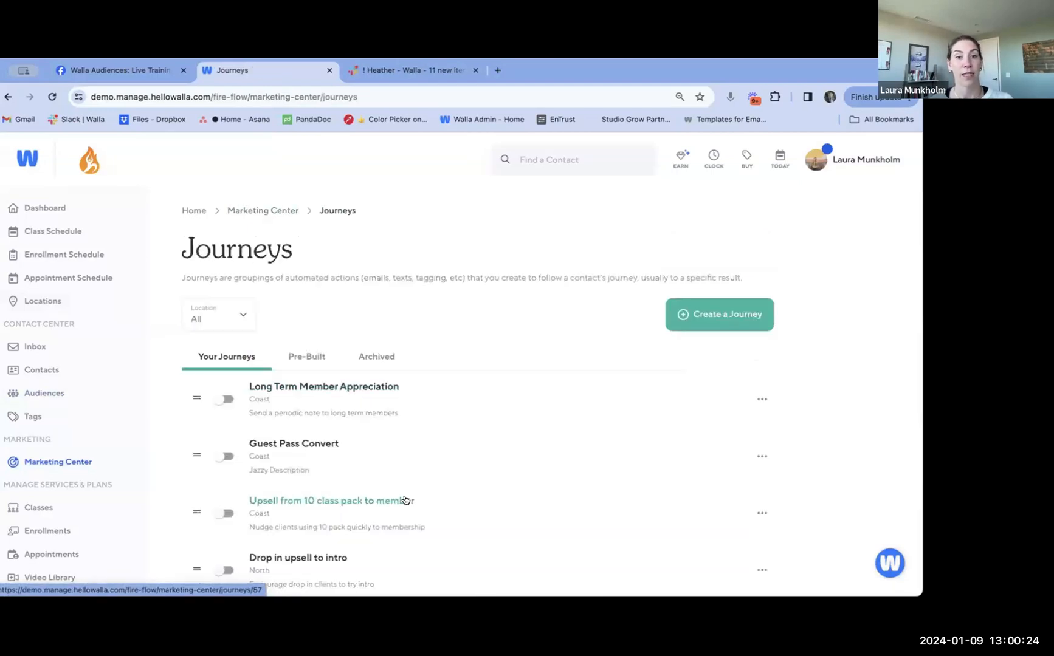
pyautogui.scroll(-8, 405, 500)
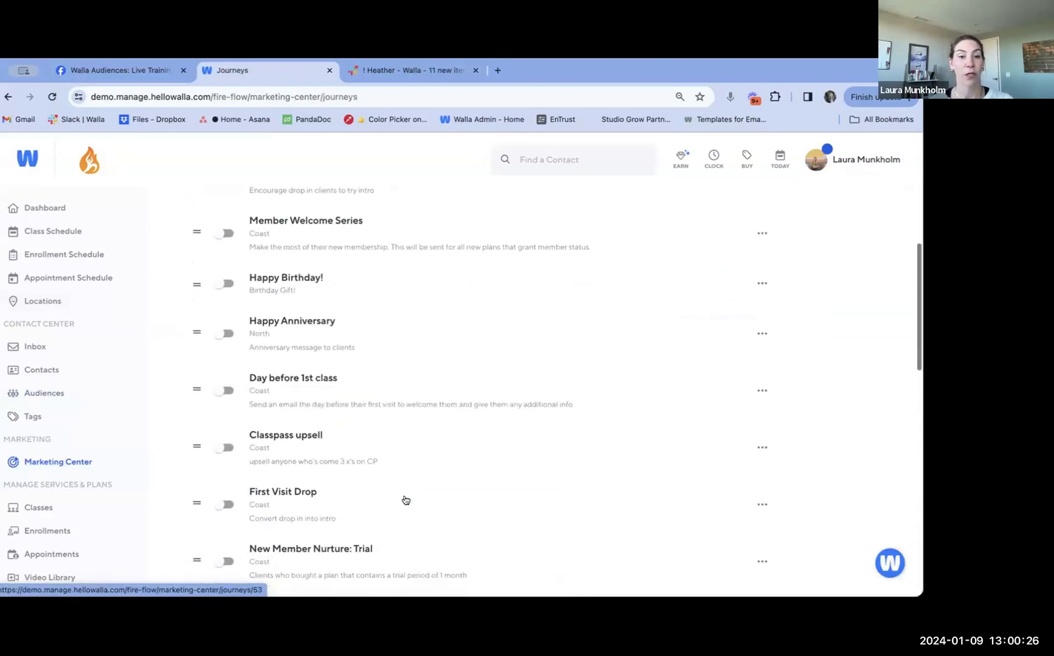
pyautogui.scroll(-5, 406, 499)
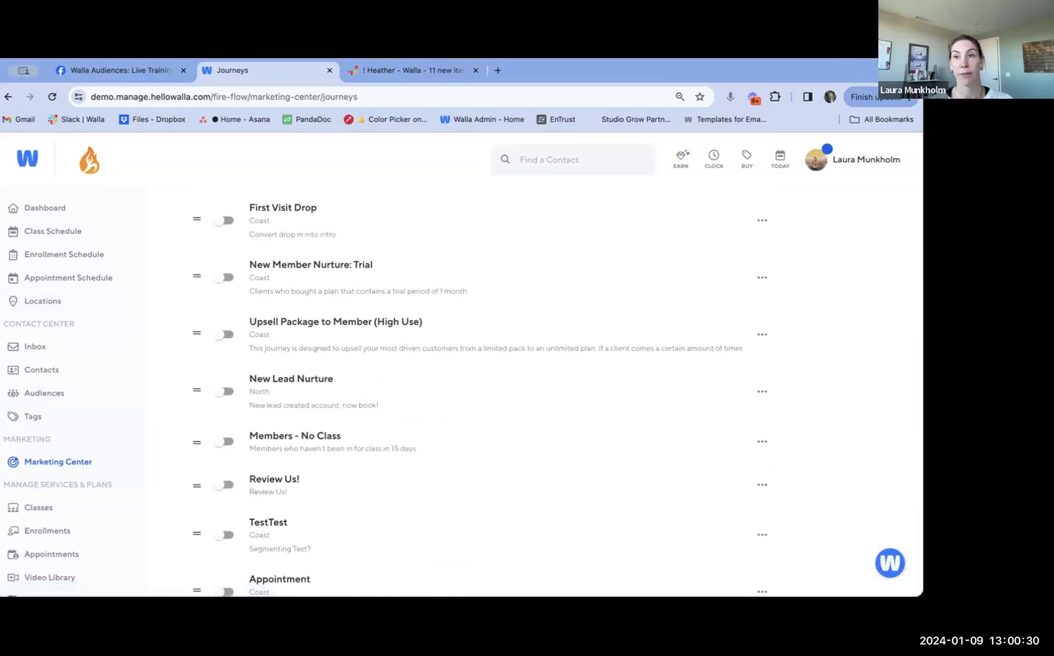
pyautogui.click(761, 392)
pyautogui.click(762, 392)
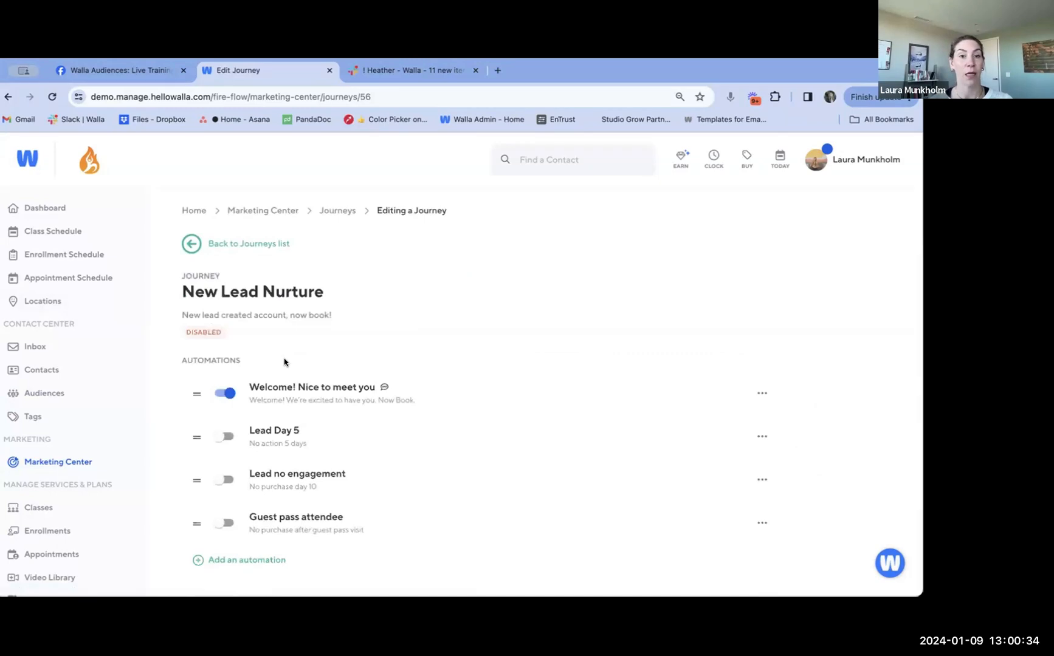
# Open the journey's "Welcome! Nice to meet you" automation and review the conditions of its custom audience
pyautogui.click(277, 393)
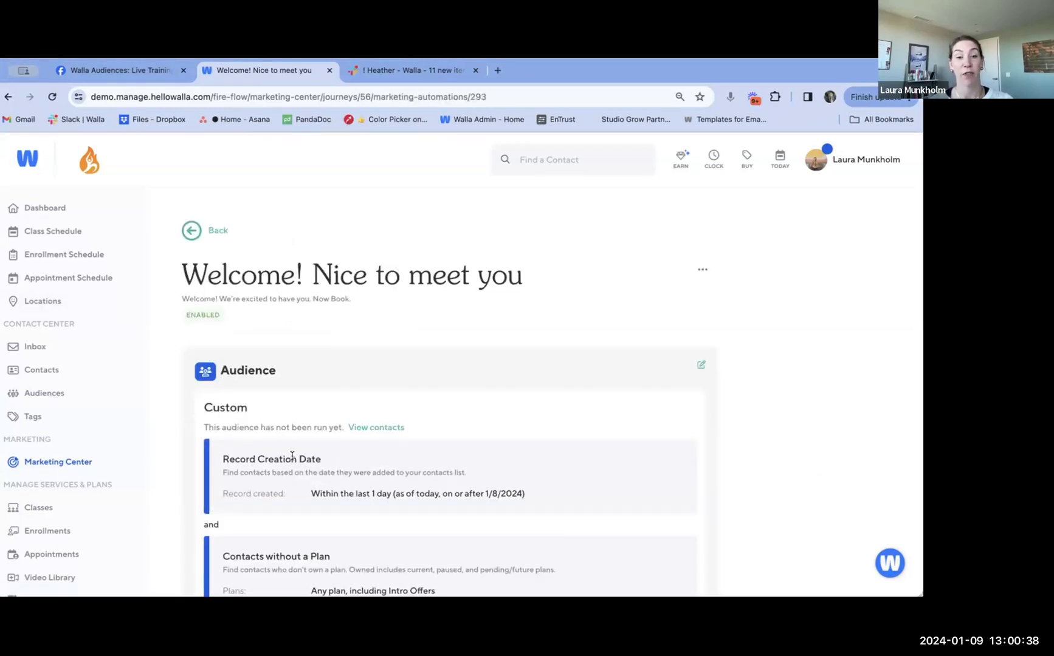
pyautogui.scroll(-2, 292, 455)
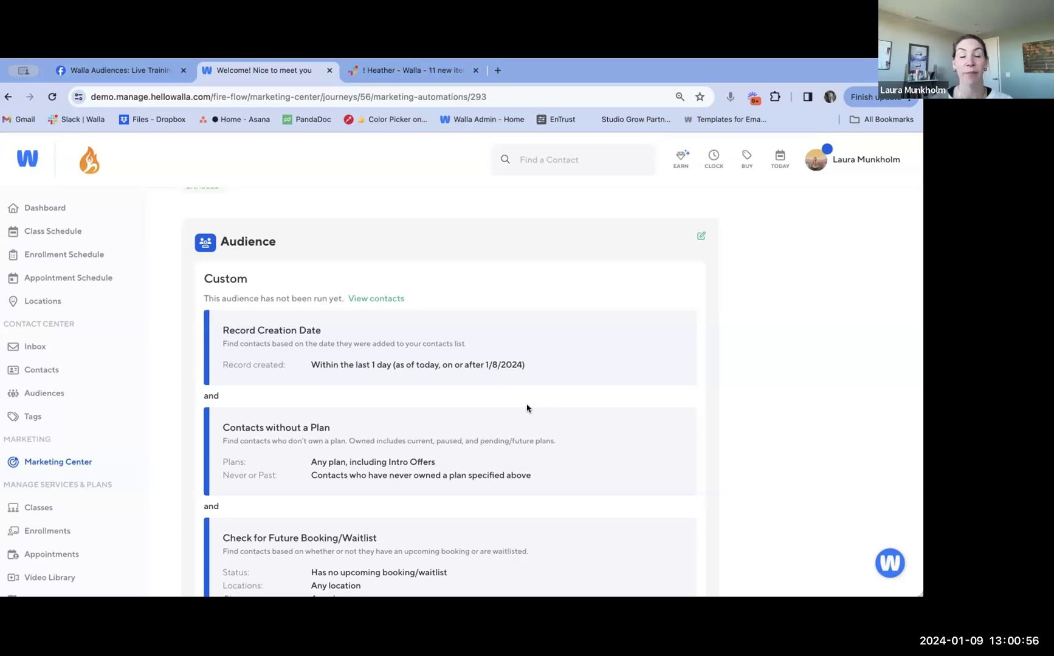
pyautogui.scroll(-2, 526, 408)
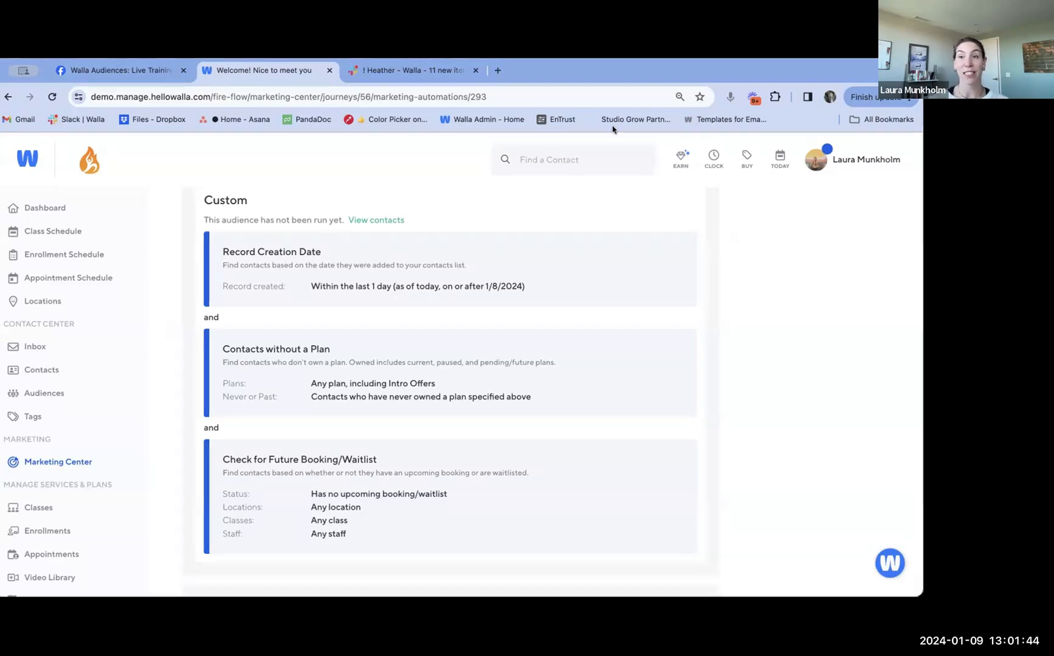
# Open Transactional Notifications in the Business Settings and review the text and email options for appointment client notifications
pyautogui.click(858, 163)
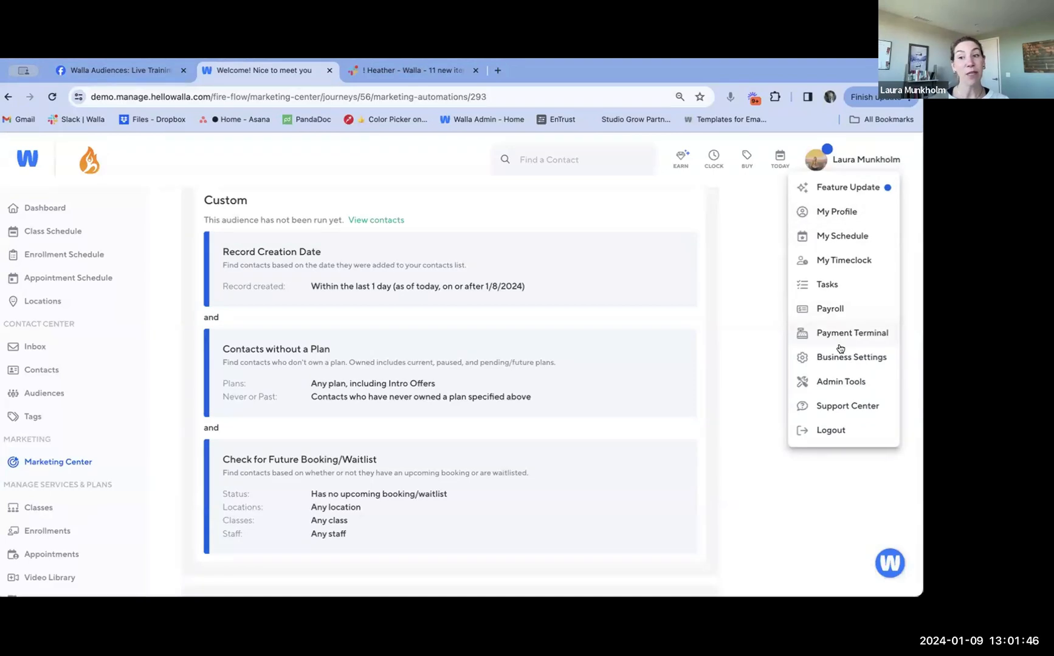
pyautogui.click(842, 351)
pyautogui.scroll(-5, 586, 374)
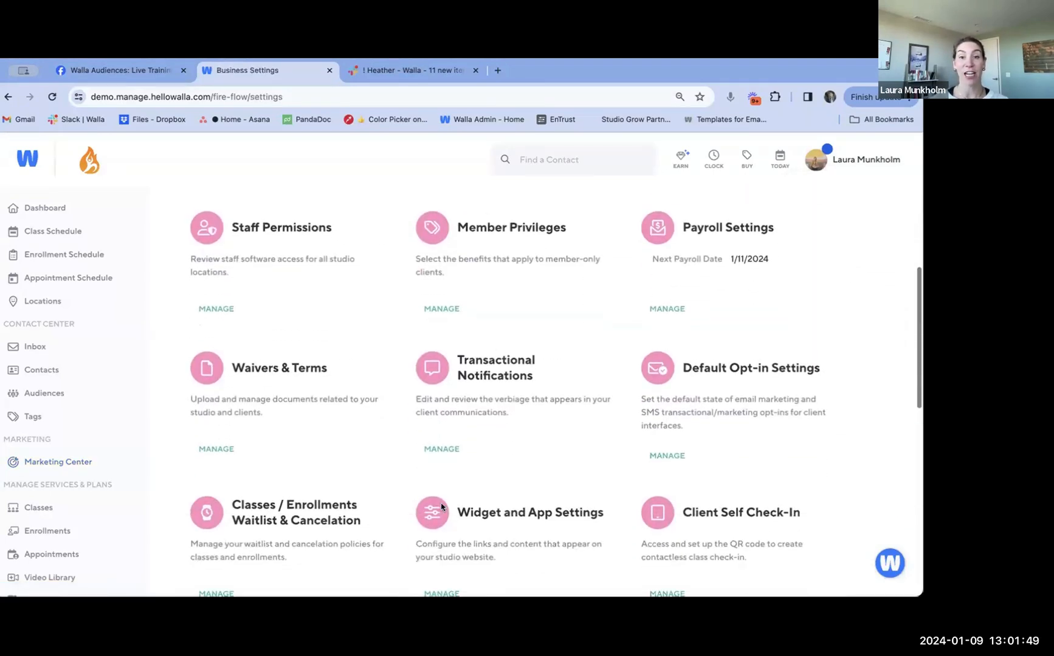
pyautogui.click(442, 451)
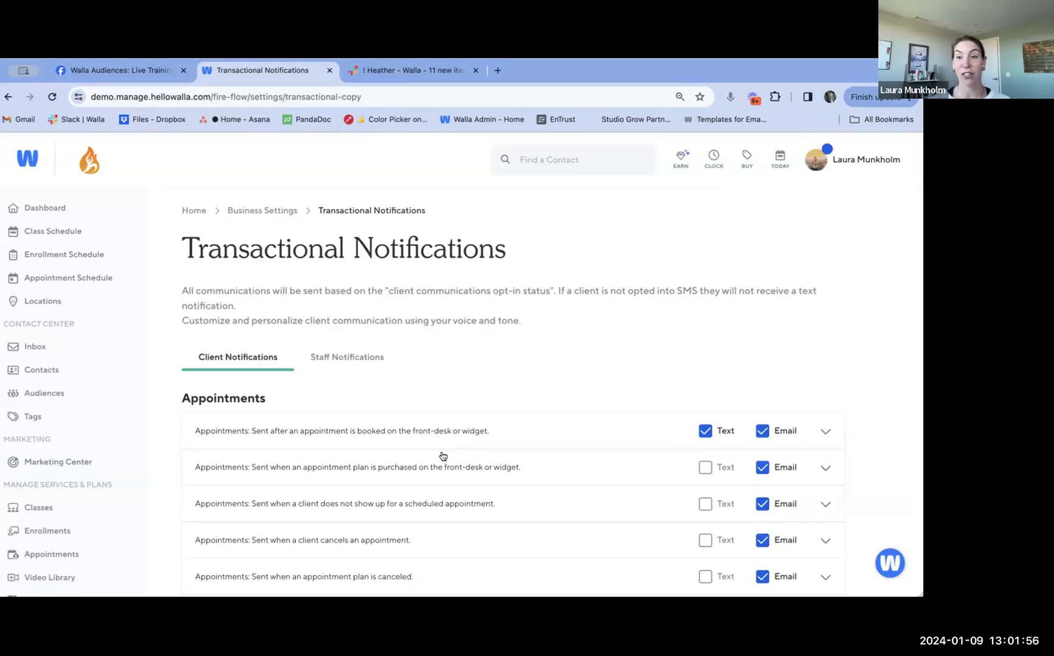
pyautogui.scroll(-3, 443, 456)
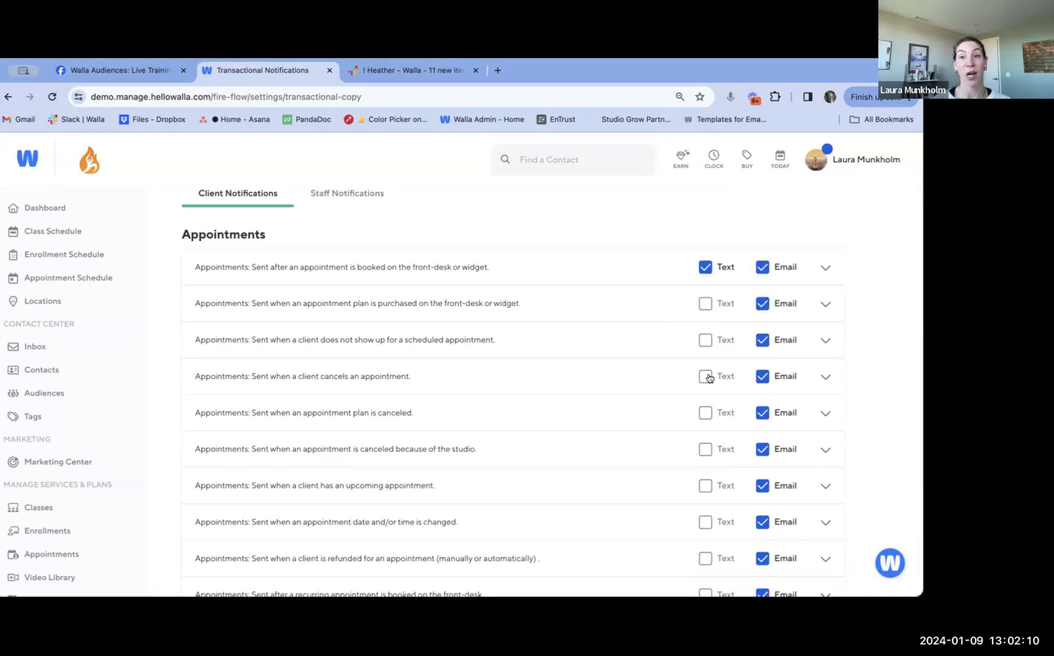
pyautogui.scroll(3, 707, 434)
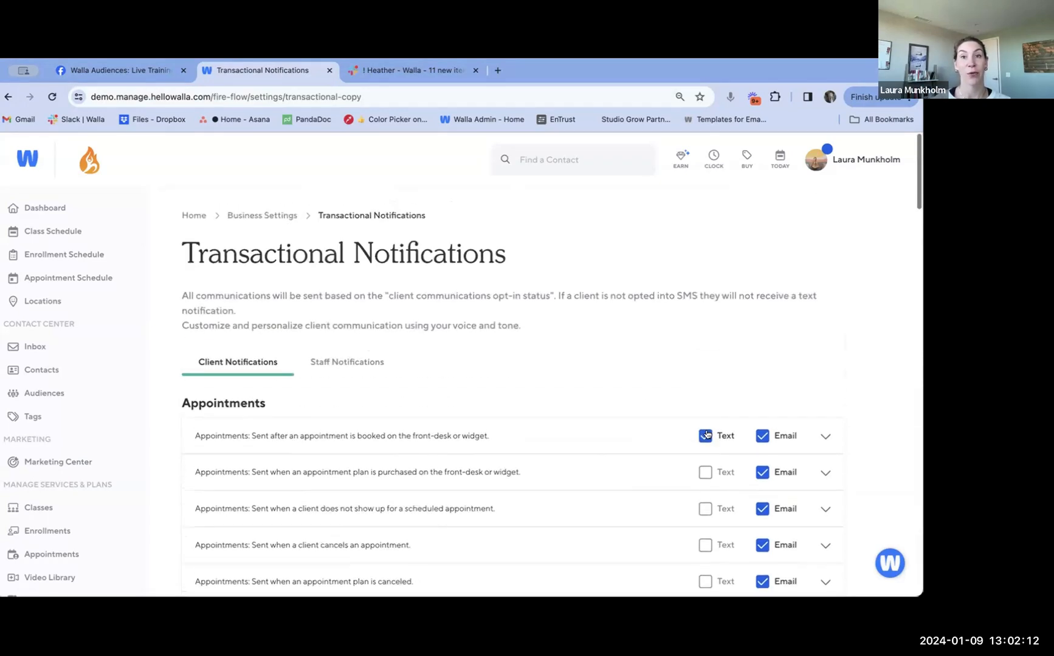